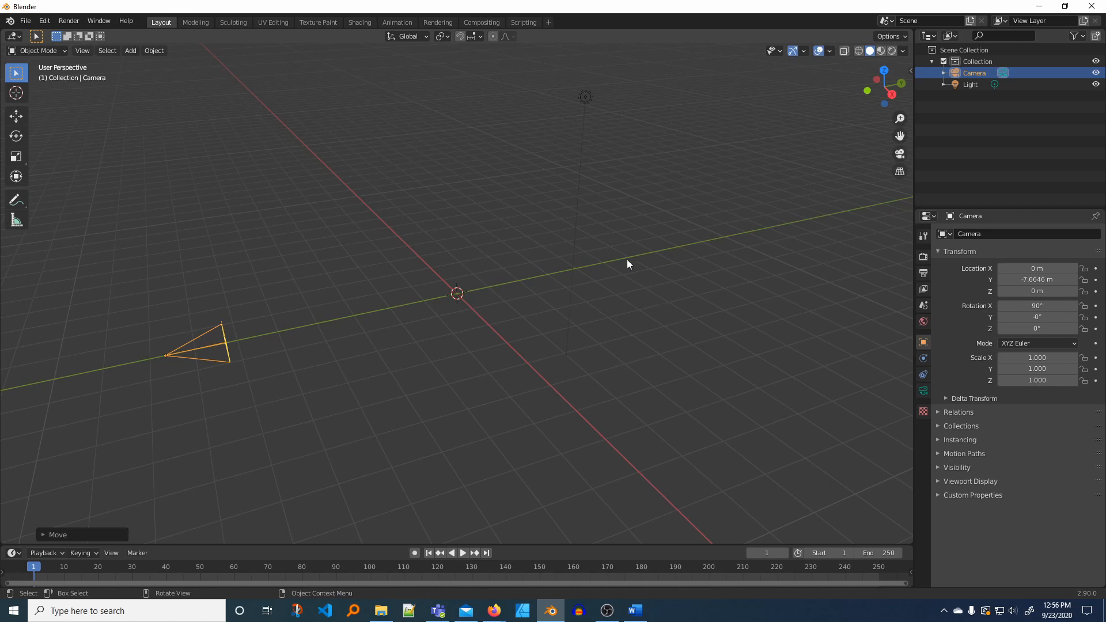
# - Clear the light's location and rotation, and raise it about 5.78 m along the Z axis
pyautogui.click(582, 98)
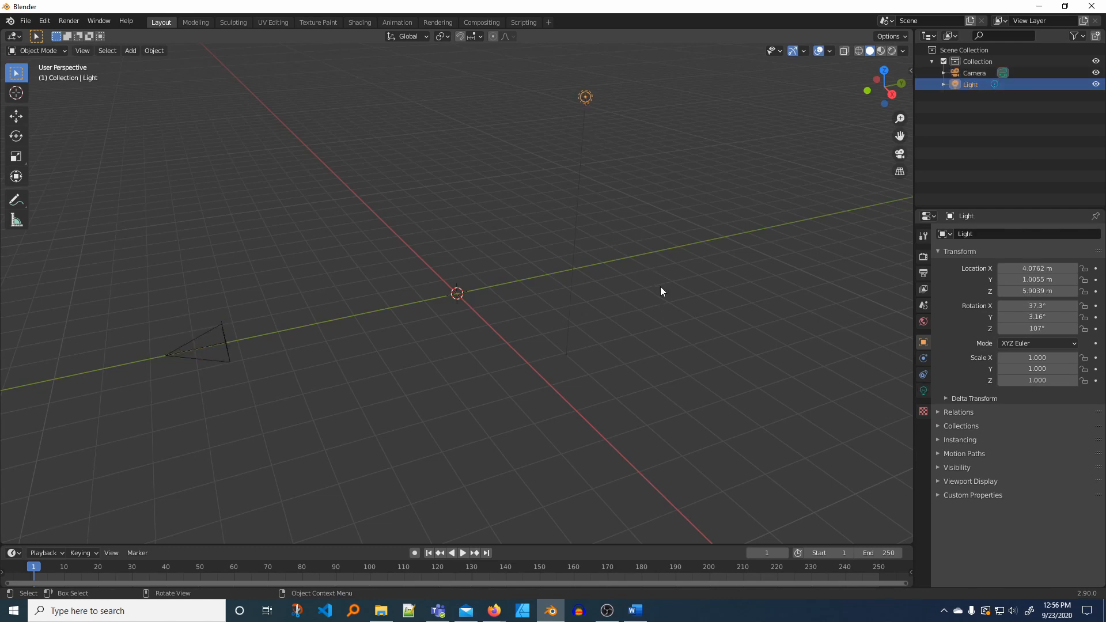
pyautogui.hotkey('alt', 'g')
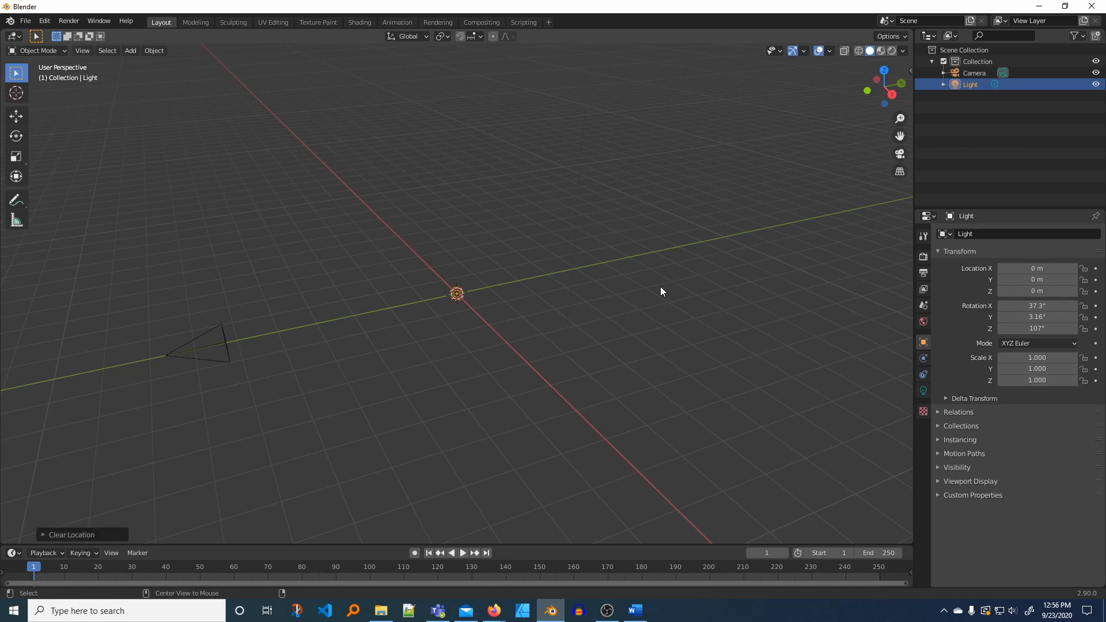
pyautogui.hotkey('alt', 'r')
pyautogui.hotkey('alt', 'g')
pyautogui.press('g')
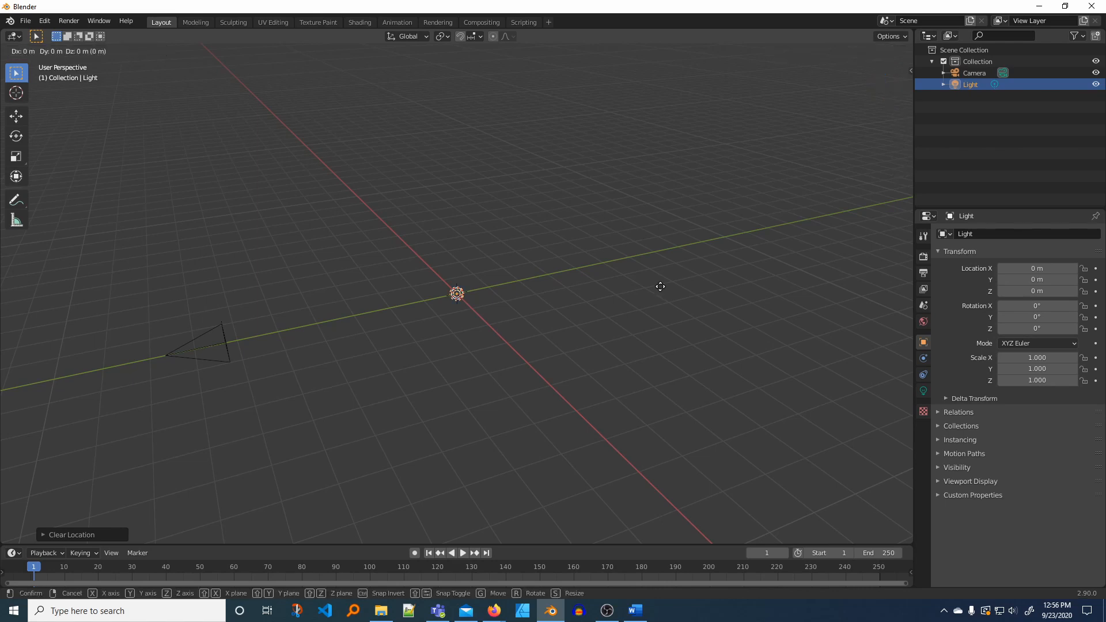
pyautogui.press('z')
pyautogui.click(621, 75)
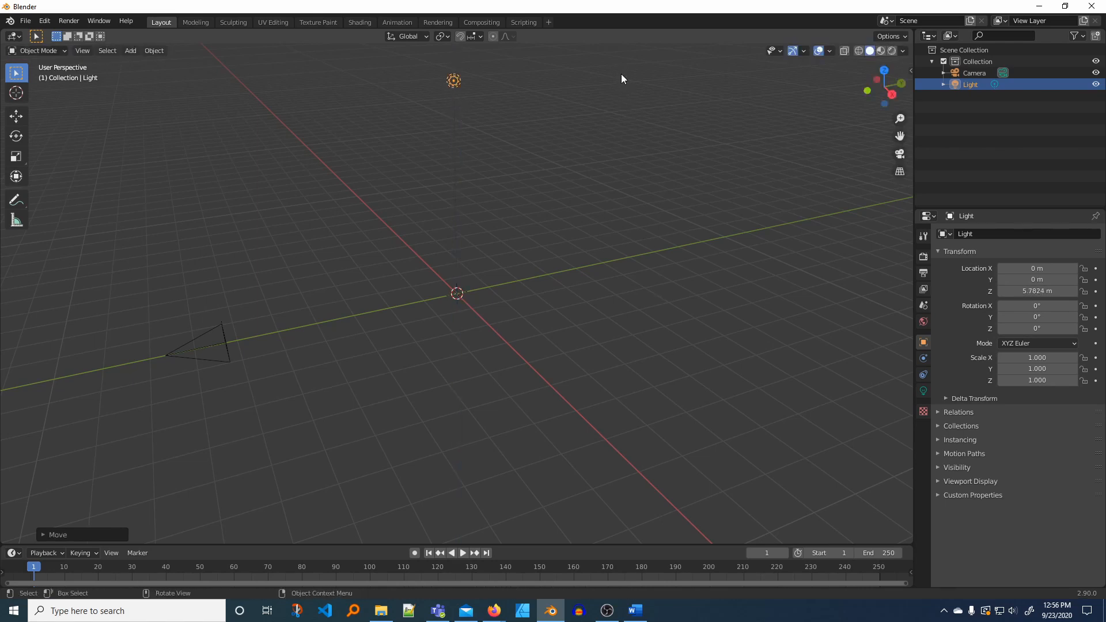
# - Rename the light object as Top Lamp
pyautogui.click(979, 233)
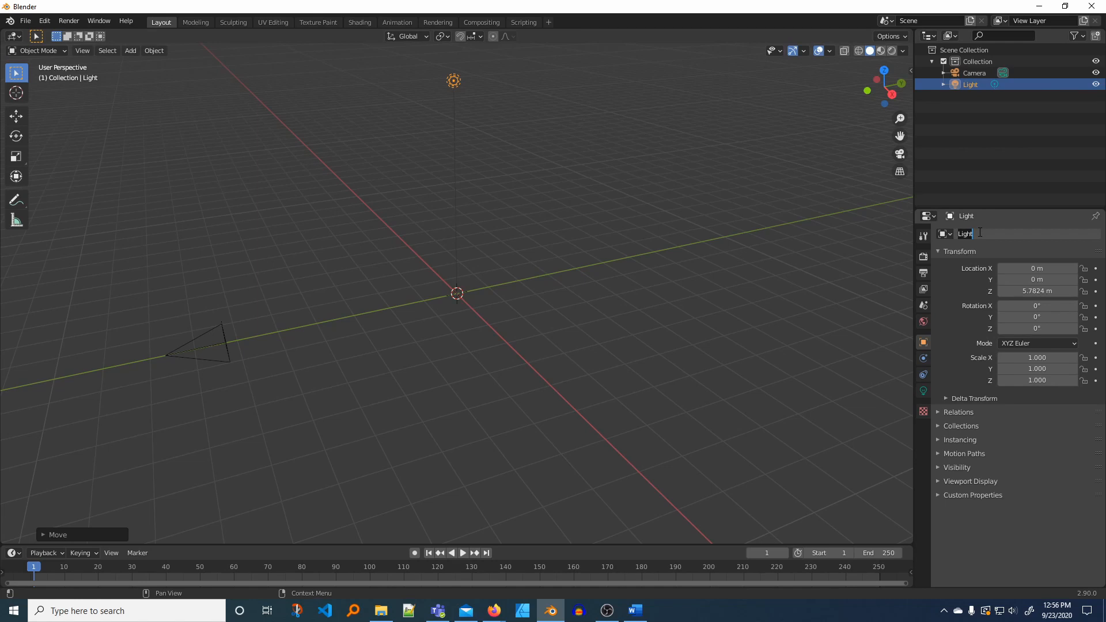
pyautogui.write('Top Lamp')
pyautogui.press('Return')
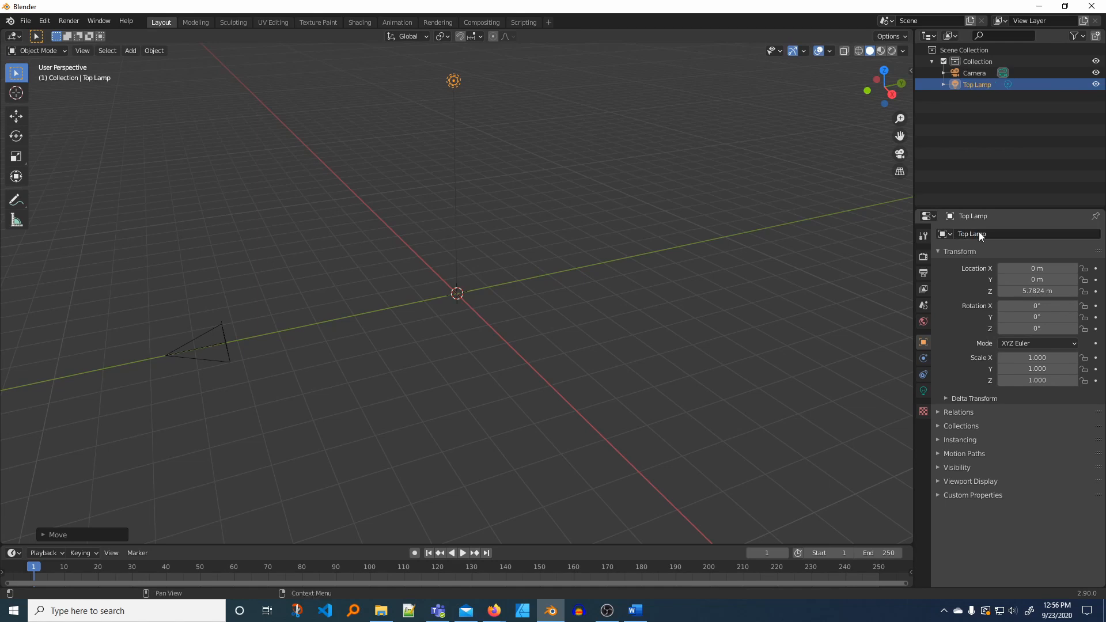
# - Rename the collection holding the camera and lamp as Environment
pyautogui.click(986, 60)
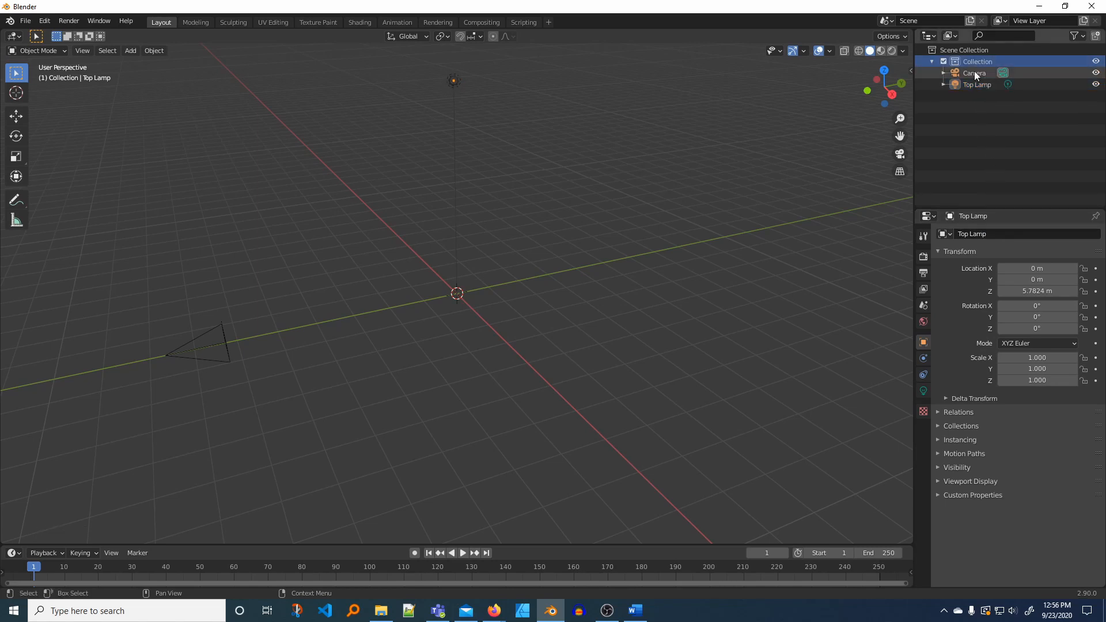
pyautogui.doubleClick(985, 61)
pyautogui.press('BackSpace')
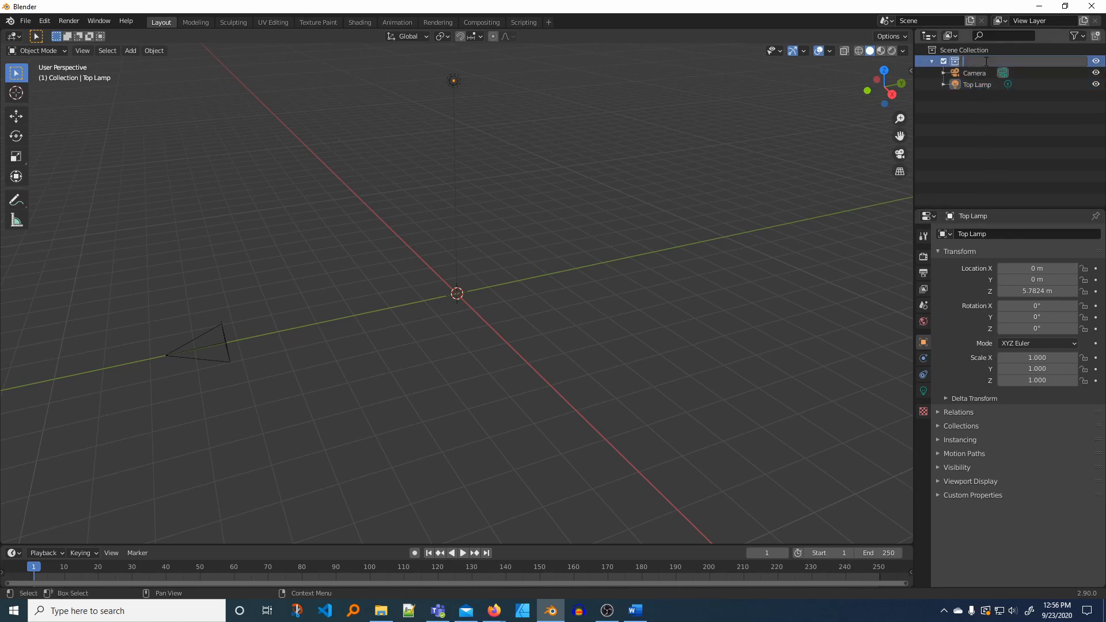
pyautogui.write('Environment')
pyautogui.press('Return')
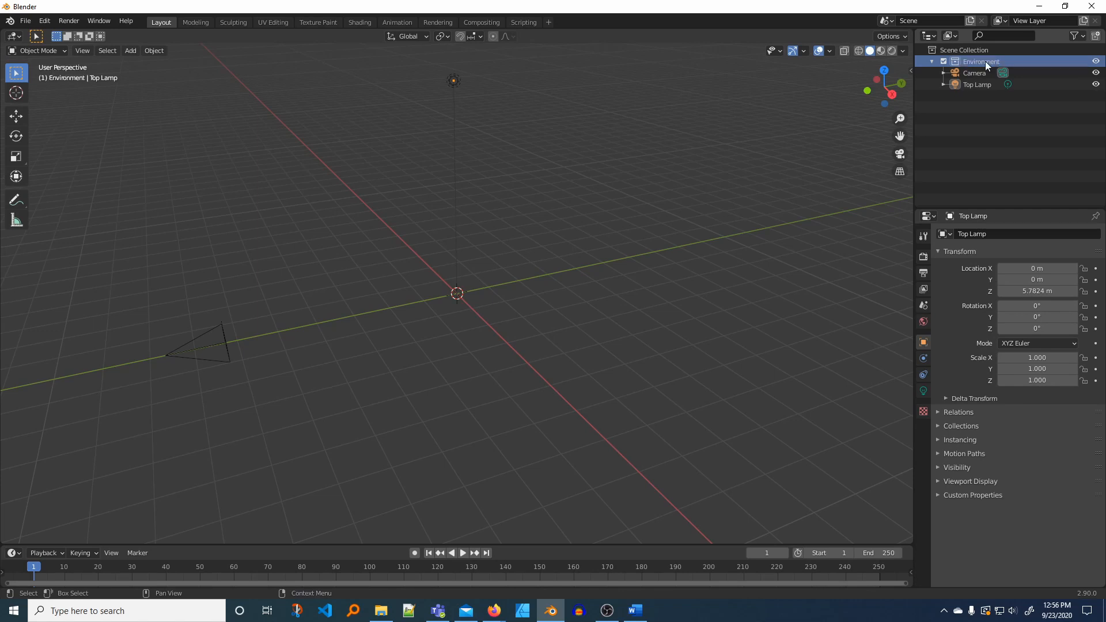
# - Set the Top Lamp's power to 1200 W and change its light type to Spot
pyautogui.click(923, 390)
pyautogui.click(1045, 309)
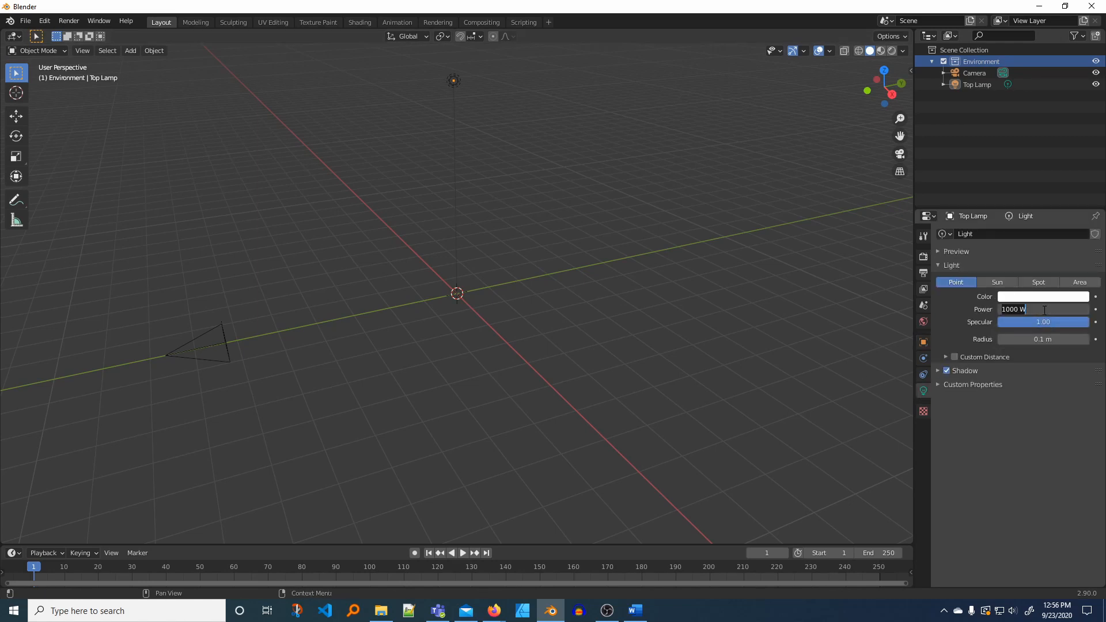
pyautogui.write('1200')
pyautogui.press('Return')
pyautogui.click(1039, 283)
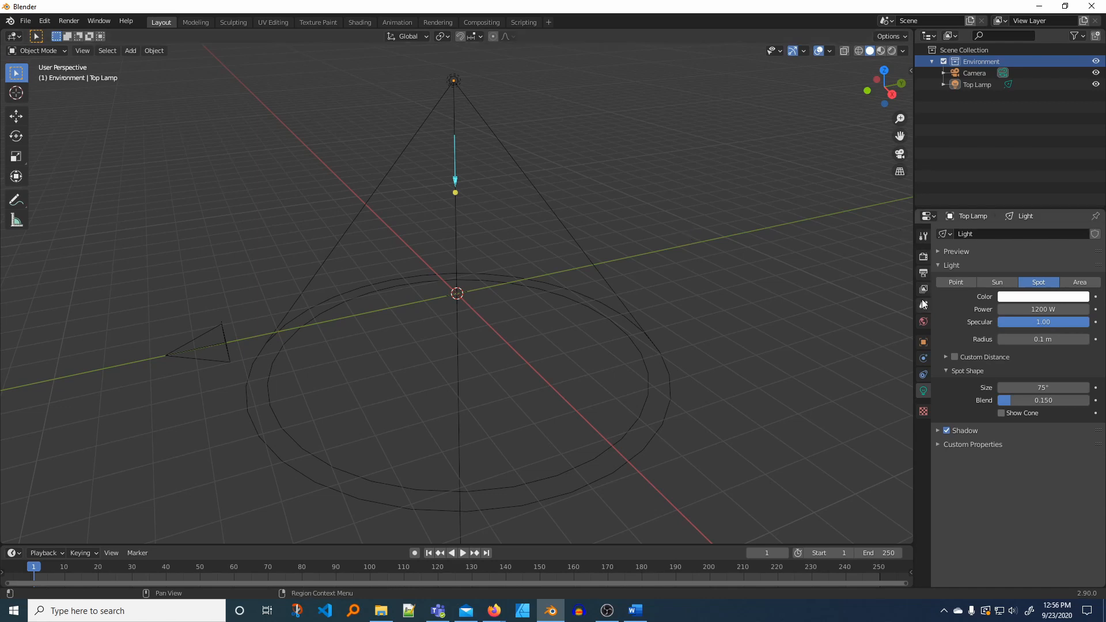
# - Switch the scene's render engine to Cycles
pyautogui.click(925, 257)
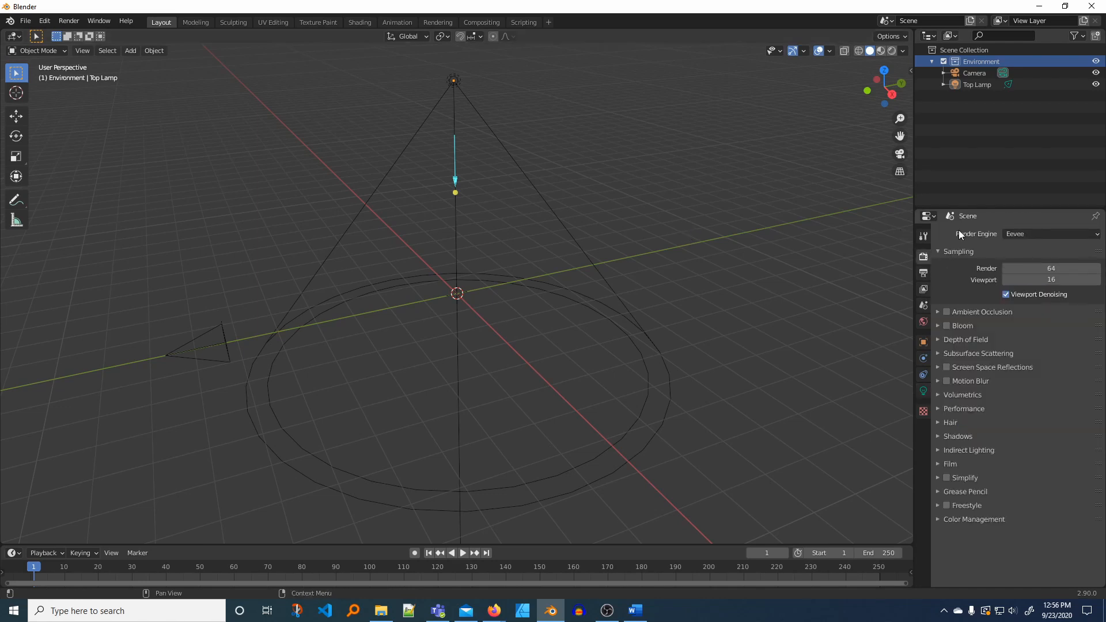
pyautogui.click(1021, 236)
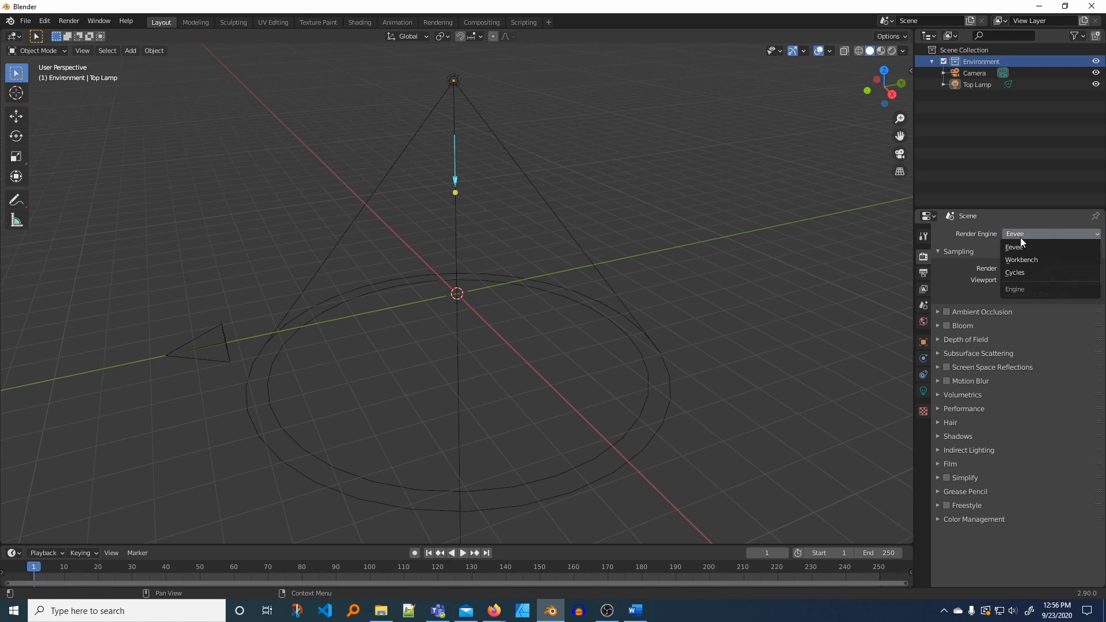
pyautogui.click(1022, 273)
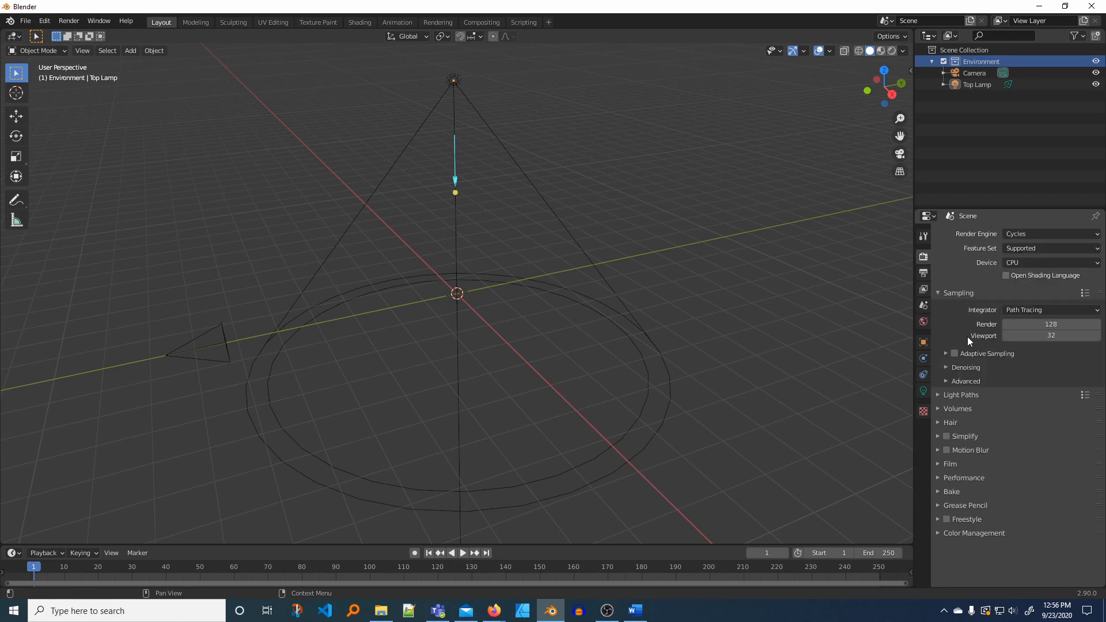
# - Enable Render Region in the output dimensions and set the end frame to 1000
pyautogui.click(924, 273)
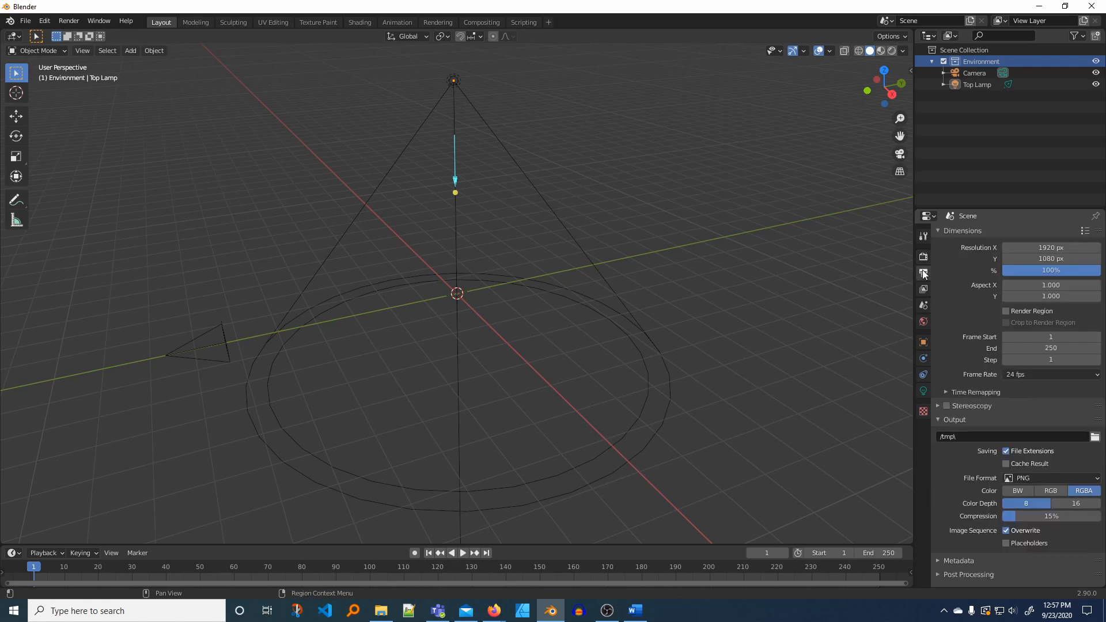
pyautogui.click(1006, 312)
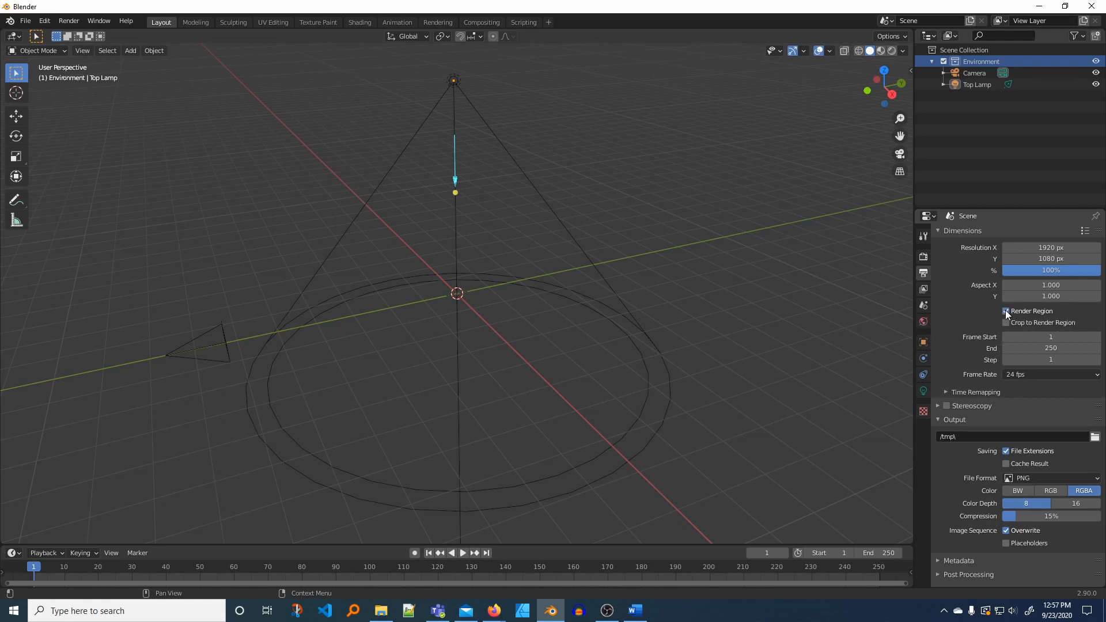
pyautogui.doubleClick(1043, 349)
pyautogui.write('1000')
pyautogui.press('Return')
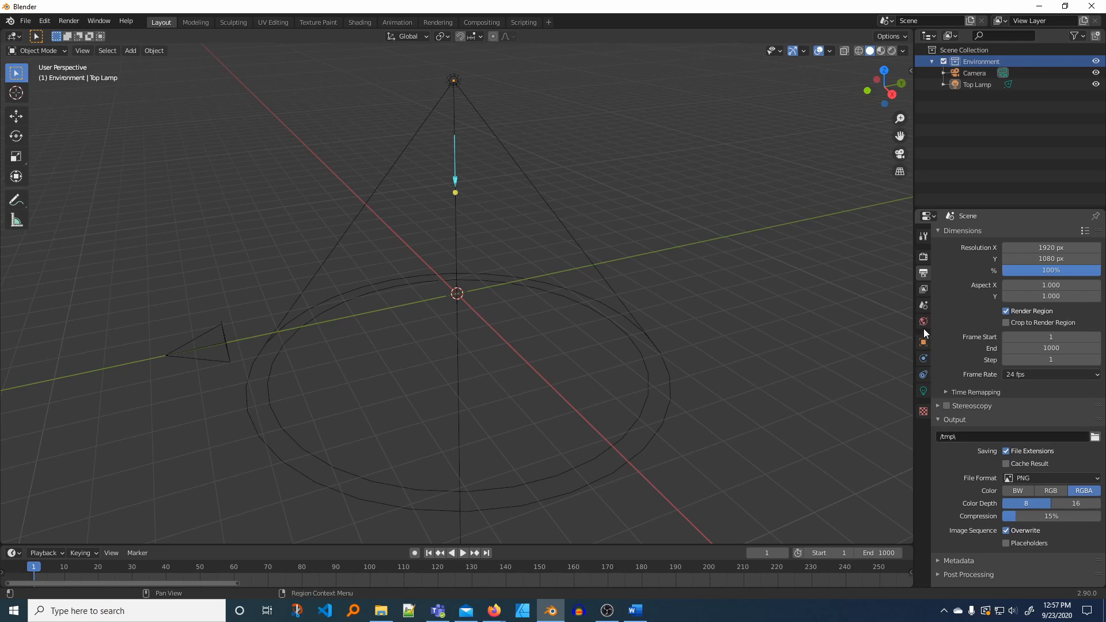
# - Set the scene's Z gravity to -7 m/s²
pyautogui.click(924, 306)
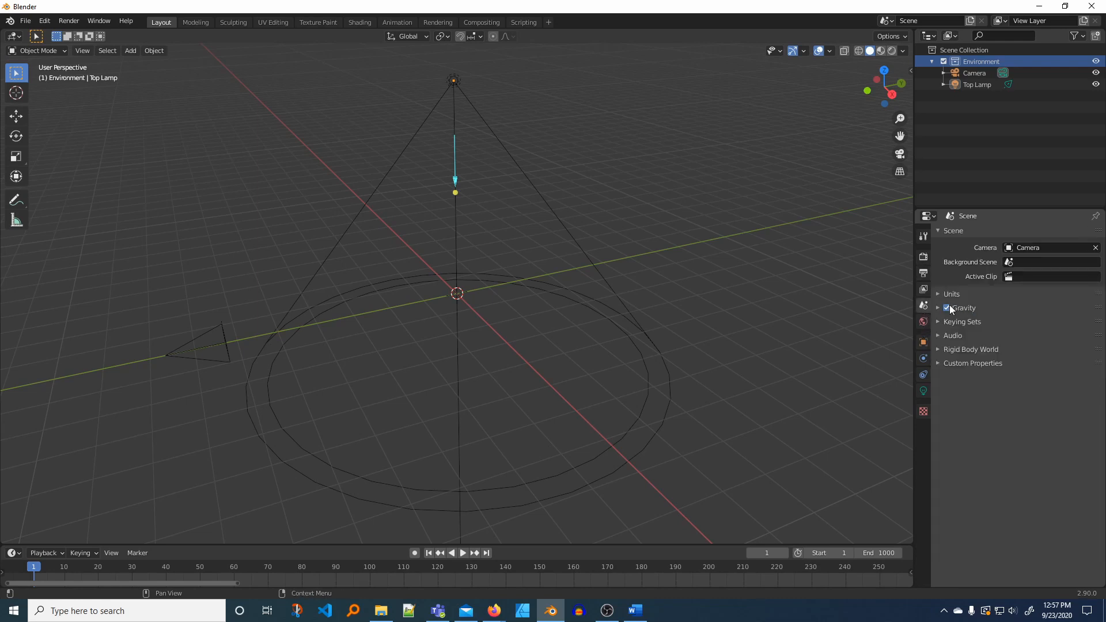
pyautogui.click(938, 308)
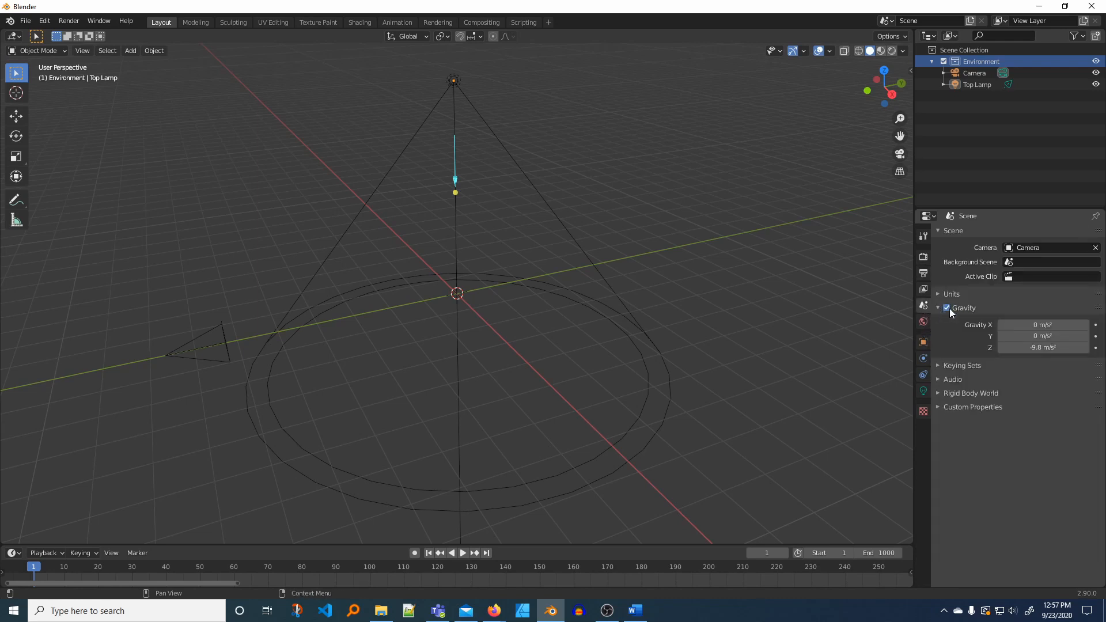
pyautogui.click(1025, 348)
pyautogui.write('-7')
pyautogui.press('Return')
# - Set the world background color to hex 18192B
pyautogui.click(923, 323)
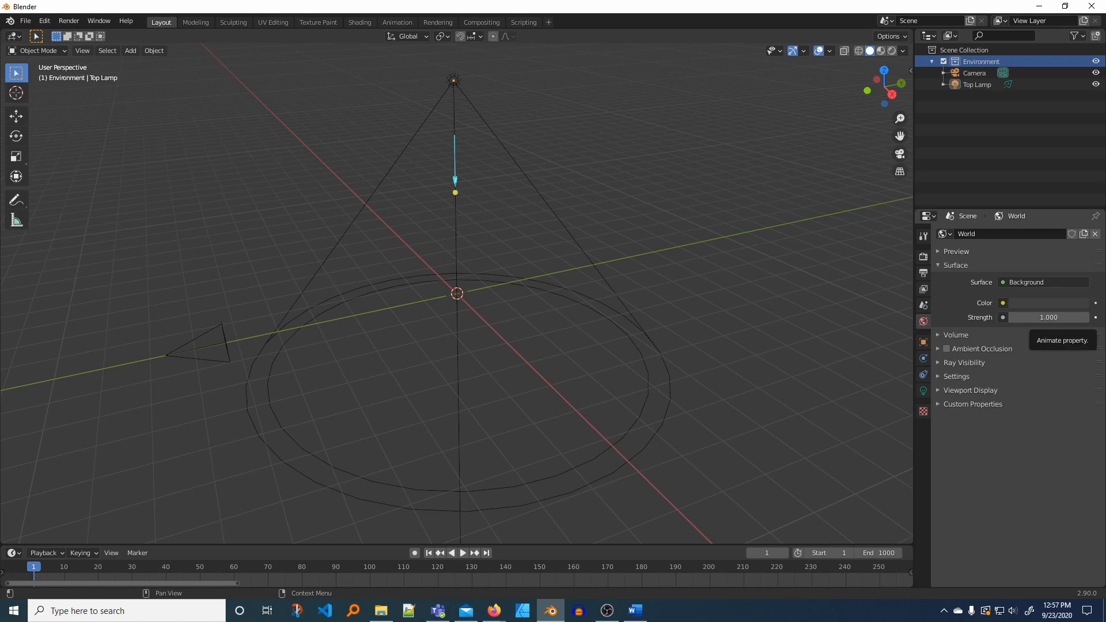
pyautogui.hotkey('alt', 'Tab')
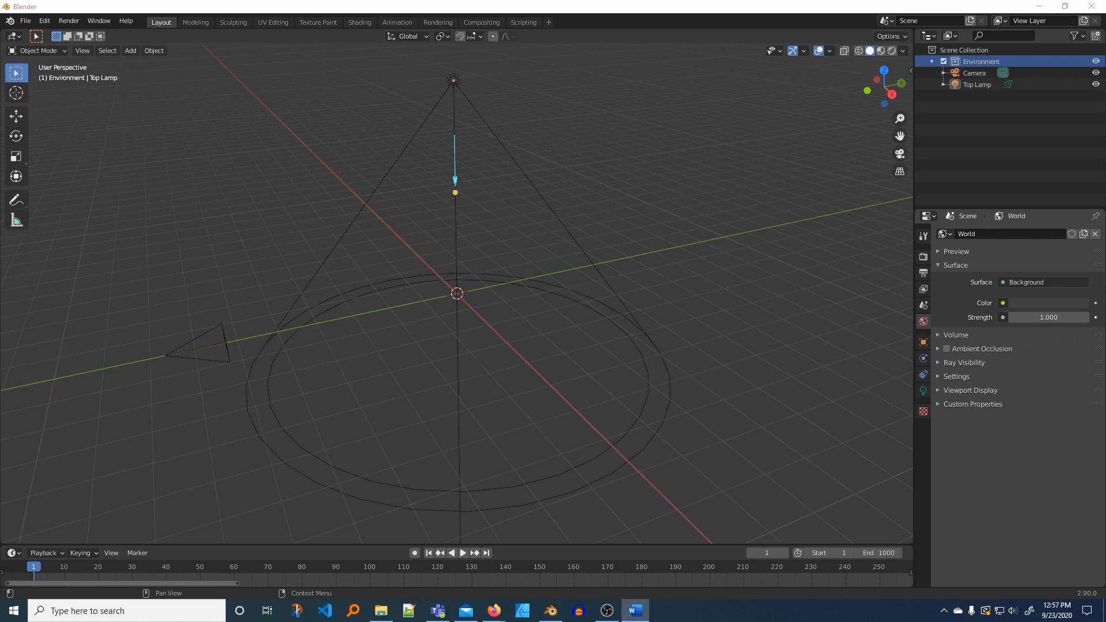
pyautogui.click(1029, 304)
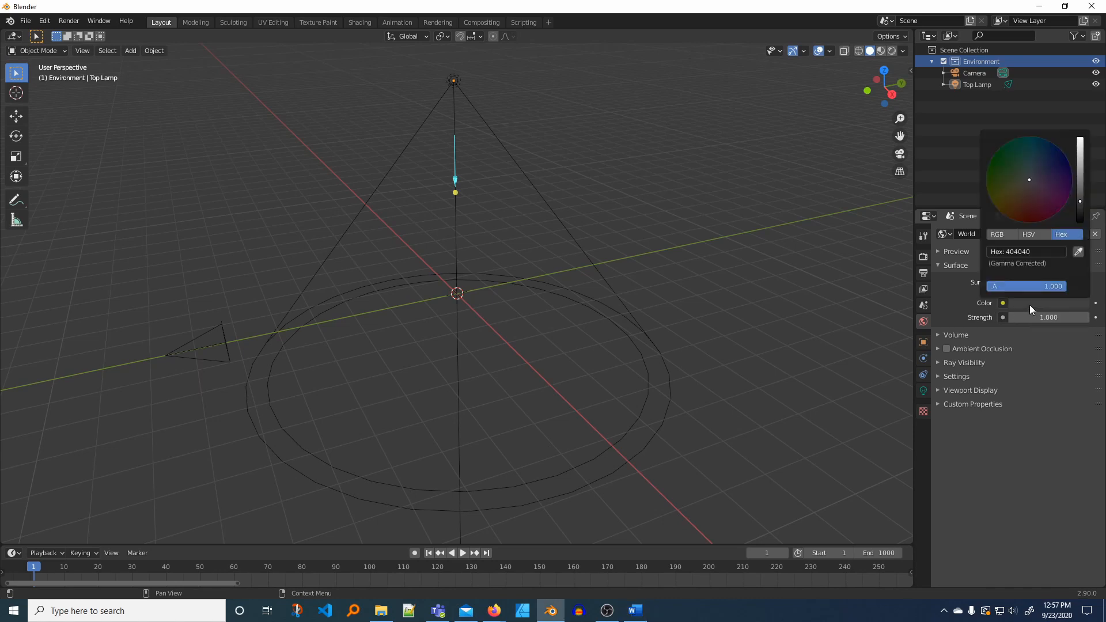
pyautogui.click(1034, 252)
pyautogui.write('18192B')
pyautogui.press('Return')
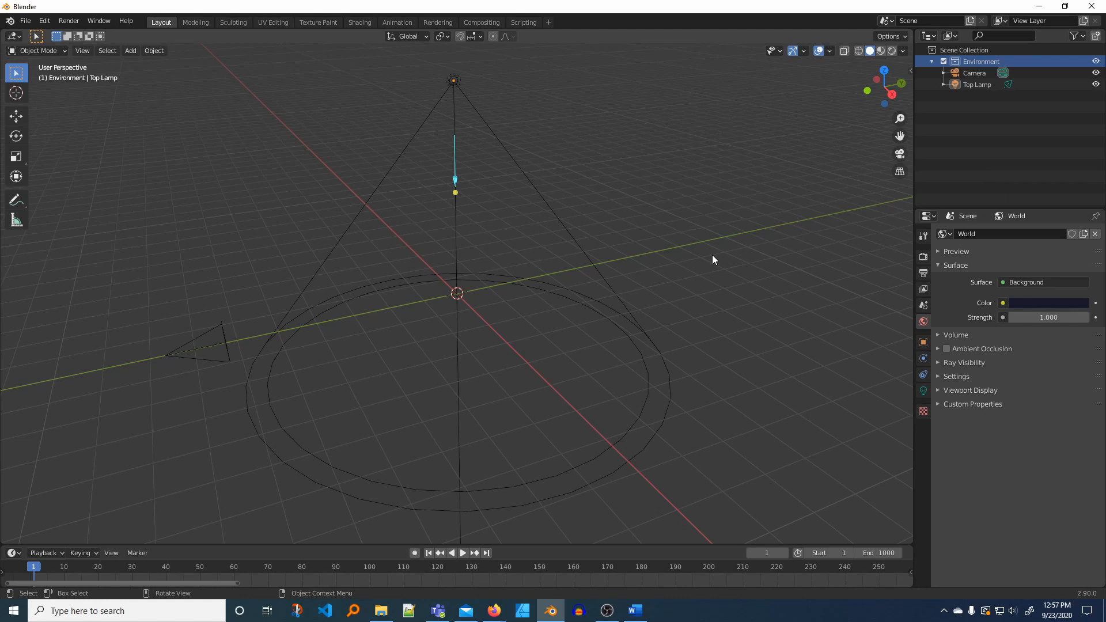
# - Preview the world background briefly in rendered shading, and exclude the Environment collection from the view layer
pyautogui.click(893, 50)
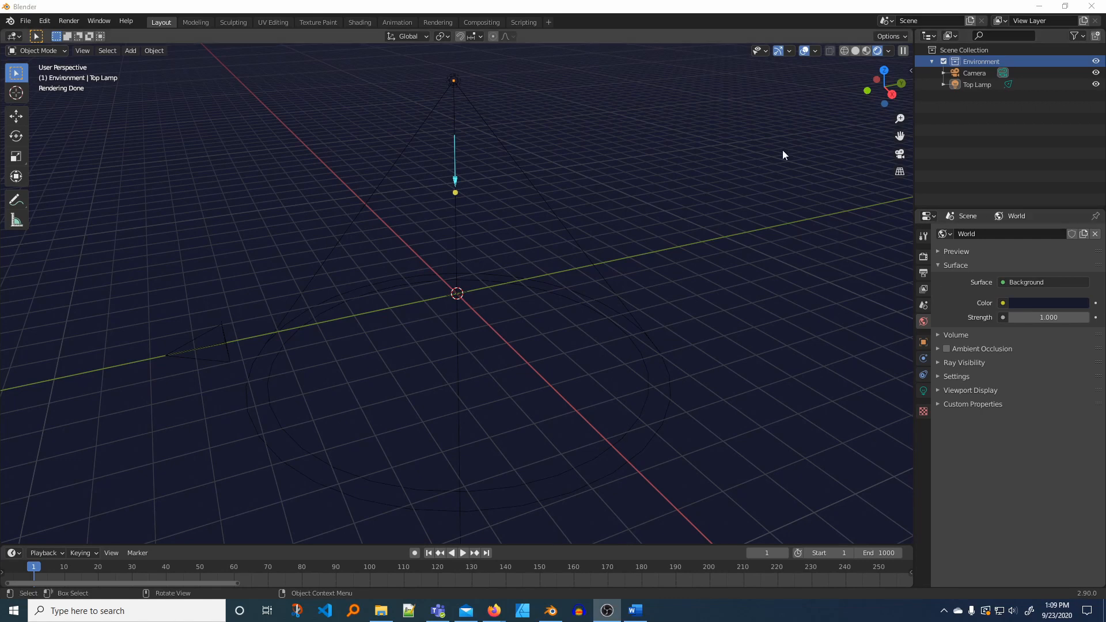
pyautogui.click(853, 52)
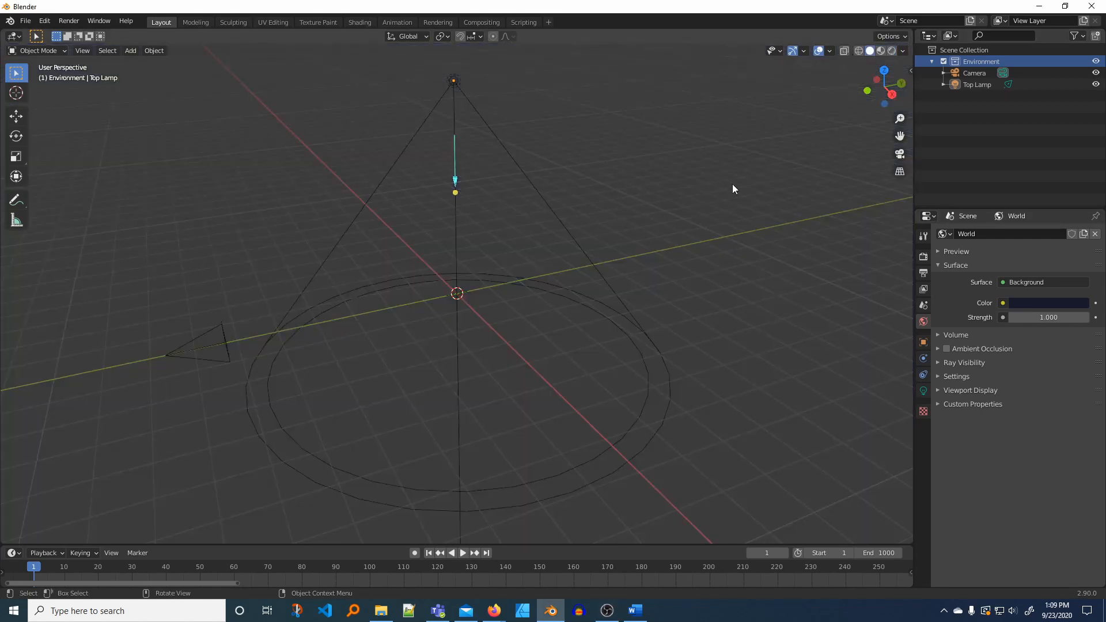
pyautogui.click(944, 61)
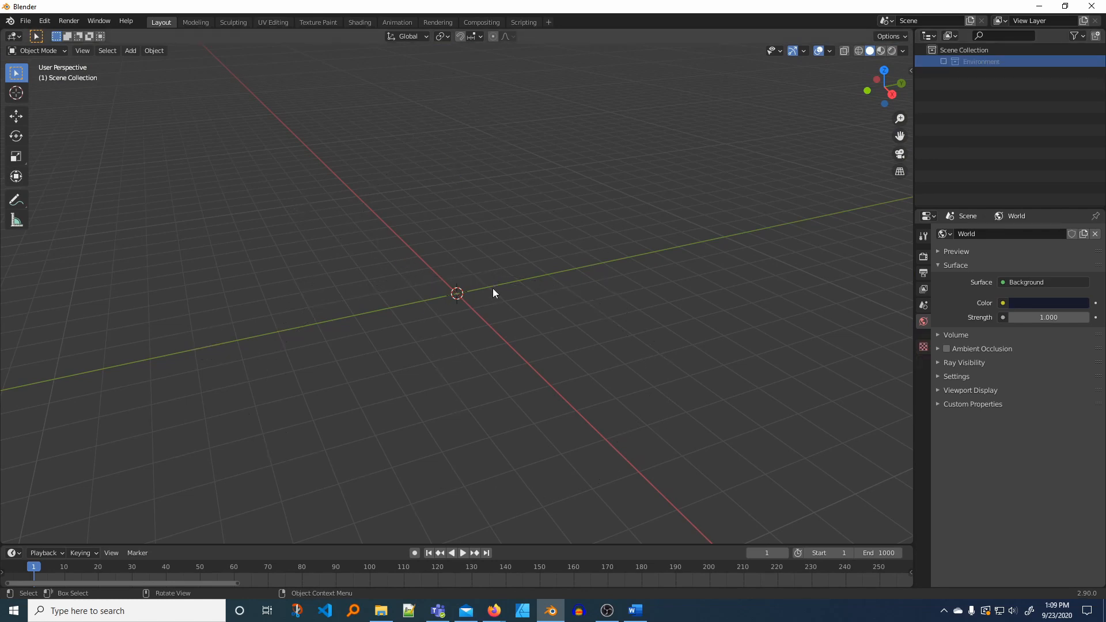
# - Import the SVG file snowflake 3.svg from E:\Bitulent\Art\Projects\Snowy Intro\Affinity
pyautogui.click(25, 21)
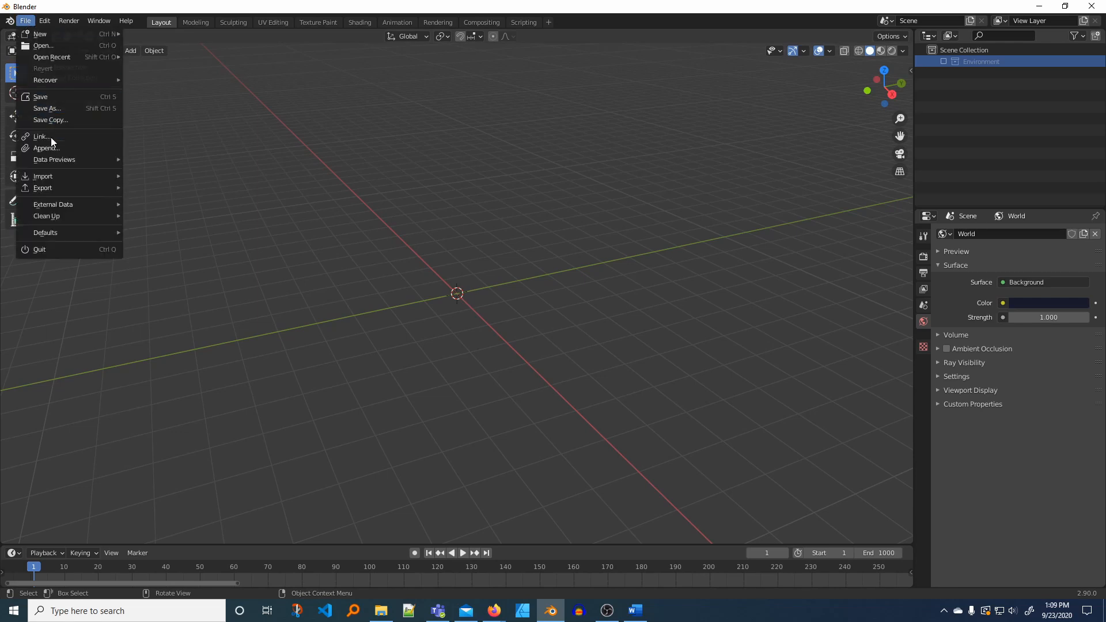
pyautogui.moveTo(53, 164)
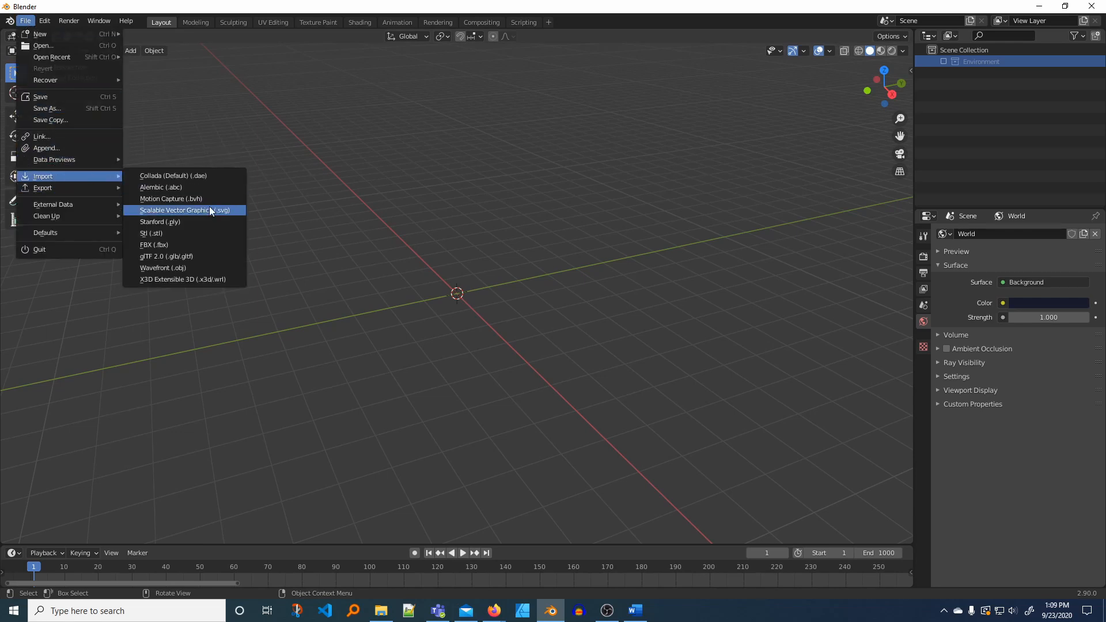
pyautogui.click(212, 211)
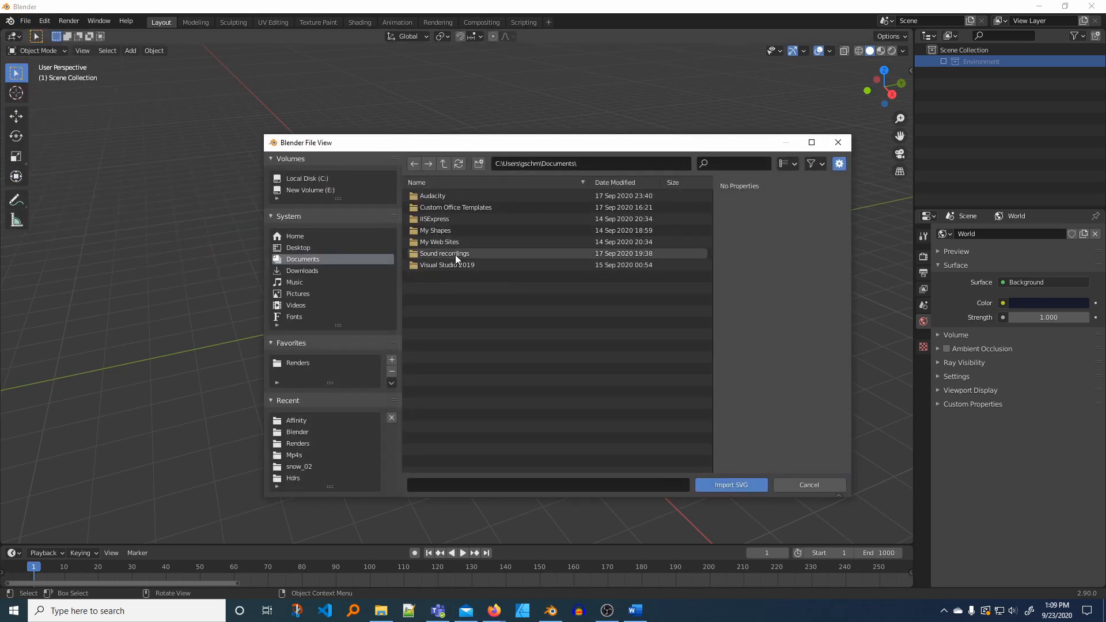
pyautogui.click(313, 193)
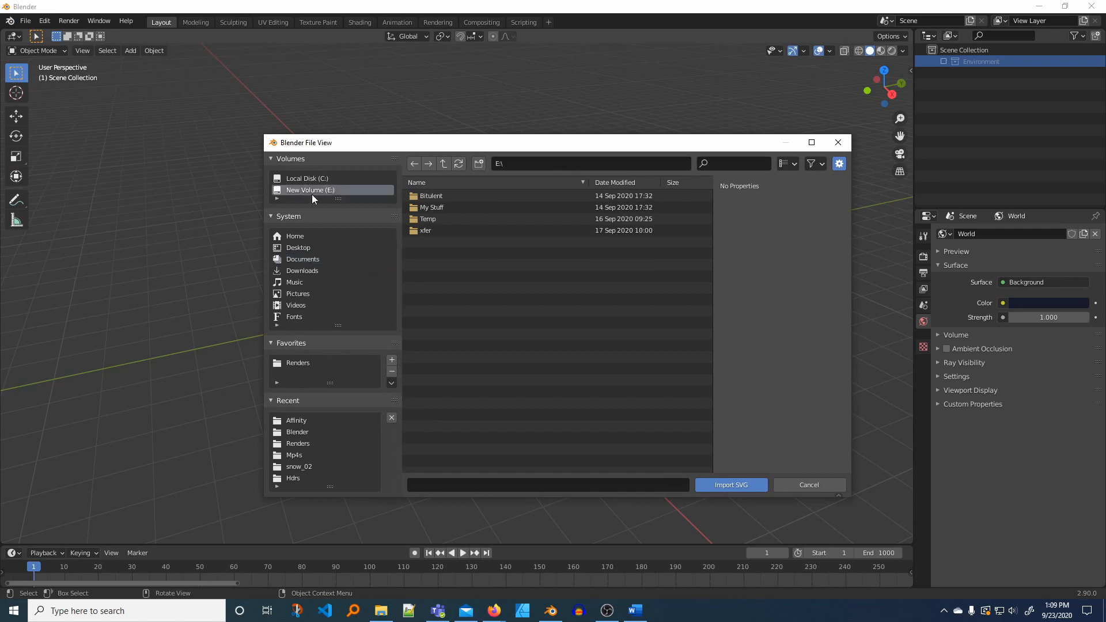
pyautogui.doubleClick(430, 197)
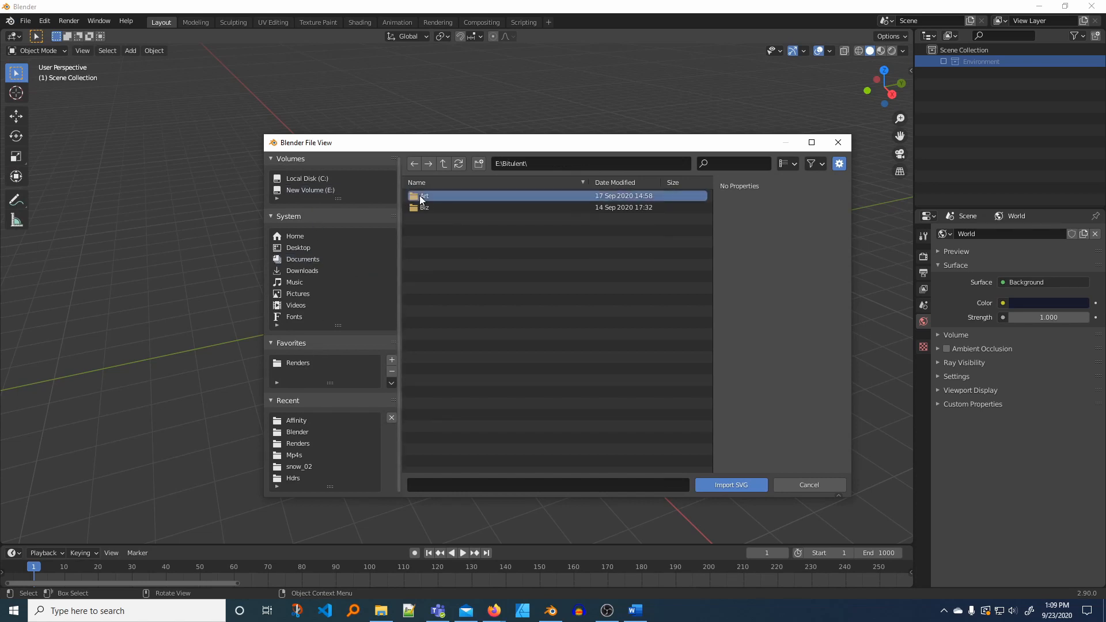
pyautogui.doubleClick(426, 198)
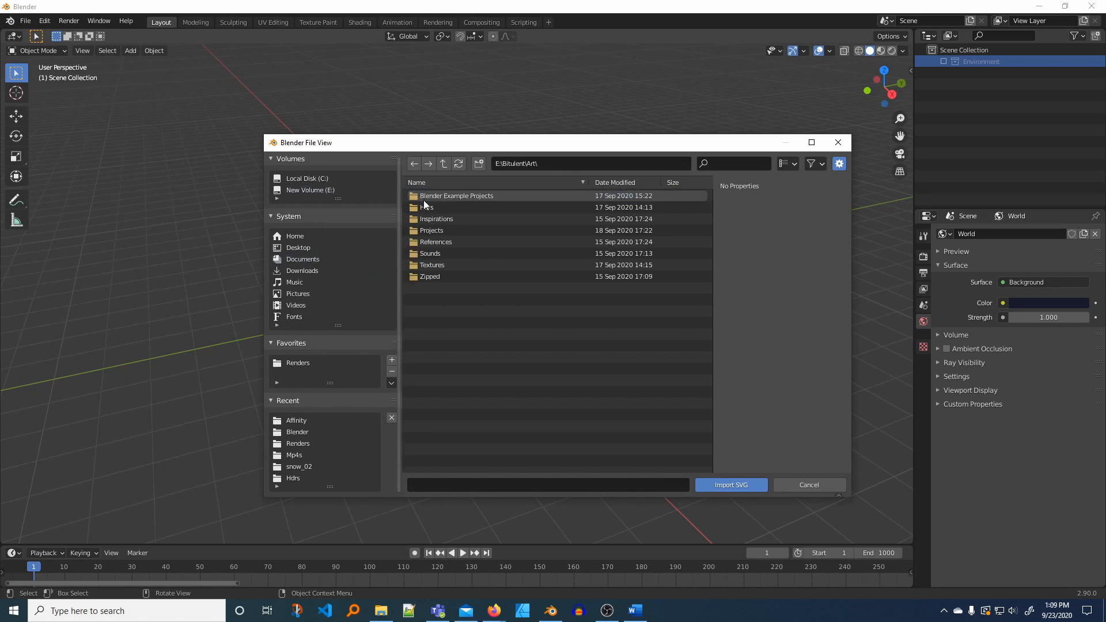
pyautogui.doubleClick(432, 231)
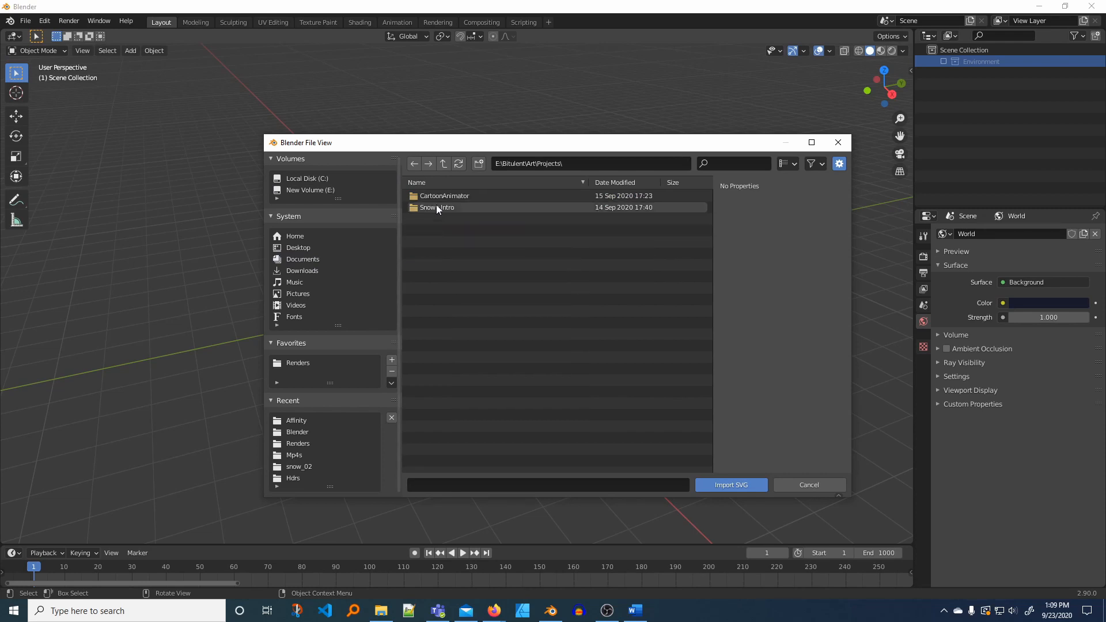
pyautogui.click(433, 208)
pyautogui.doubleClick(433, 206)
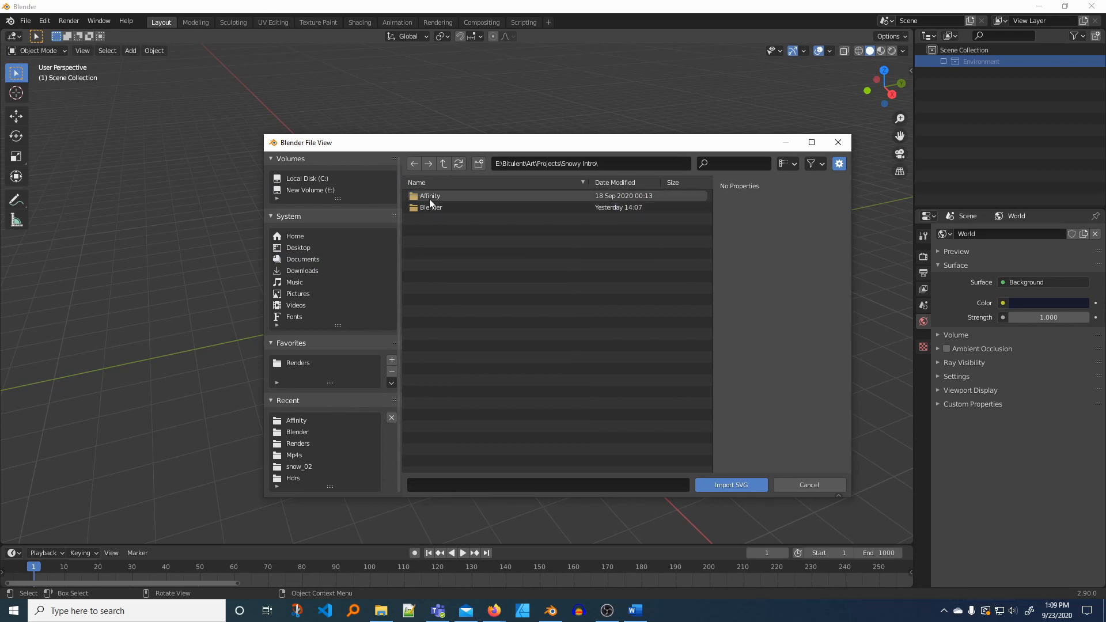
pyautogui.doubleClick(430, 198)
pyautogui.click(445, 230)
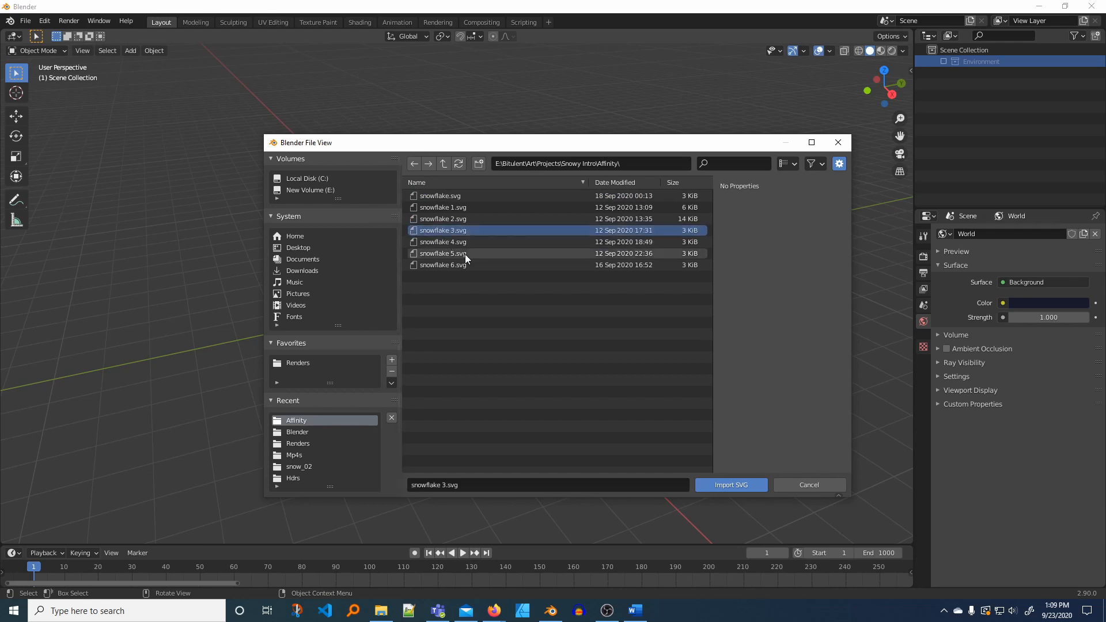
pyautogui.click(727, 483)
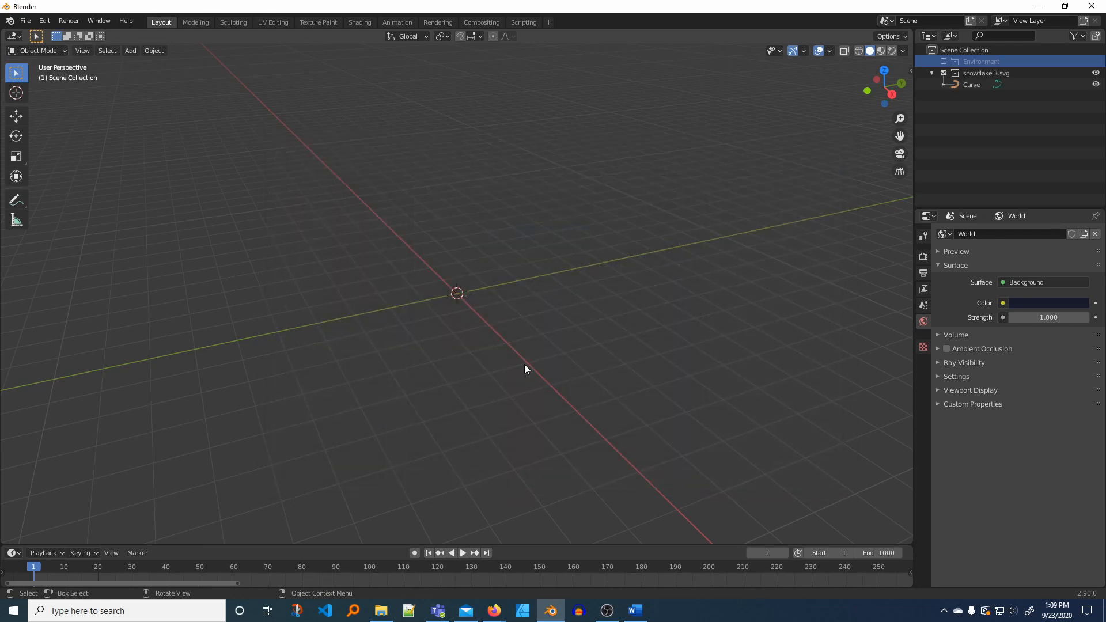
# - Select the imported snowflake curve and set its origin to its geometry
pyautogui.press('s')
pyautogui.click(613, 344)
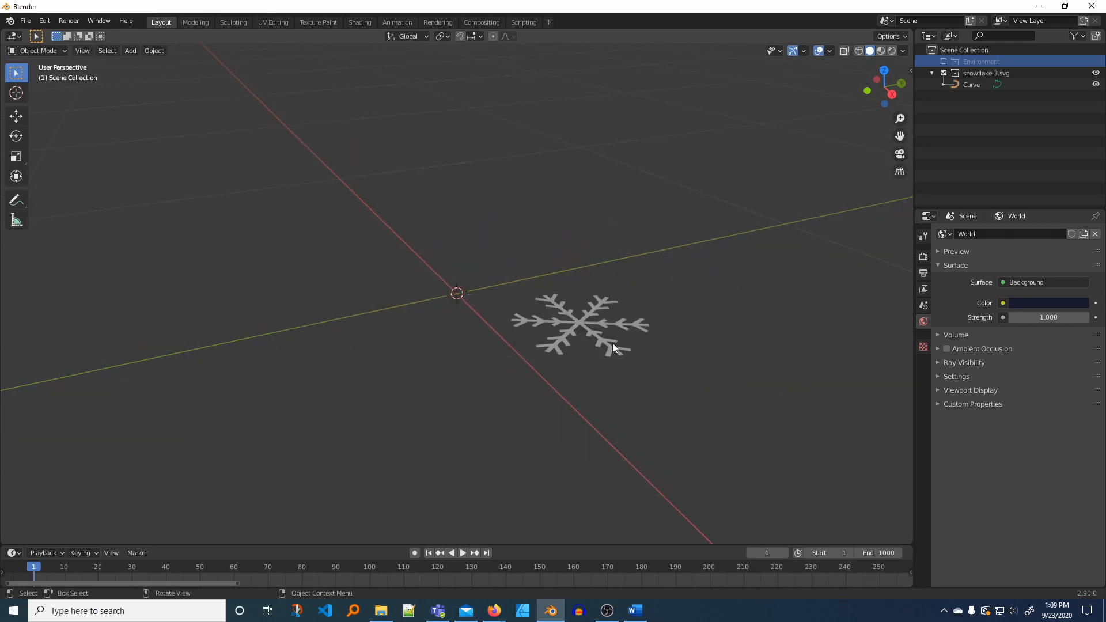
pyautogui.click(570, 327)
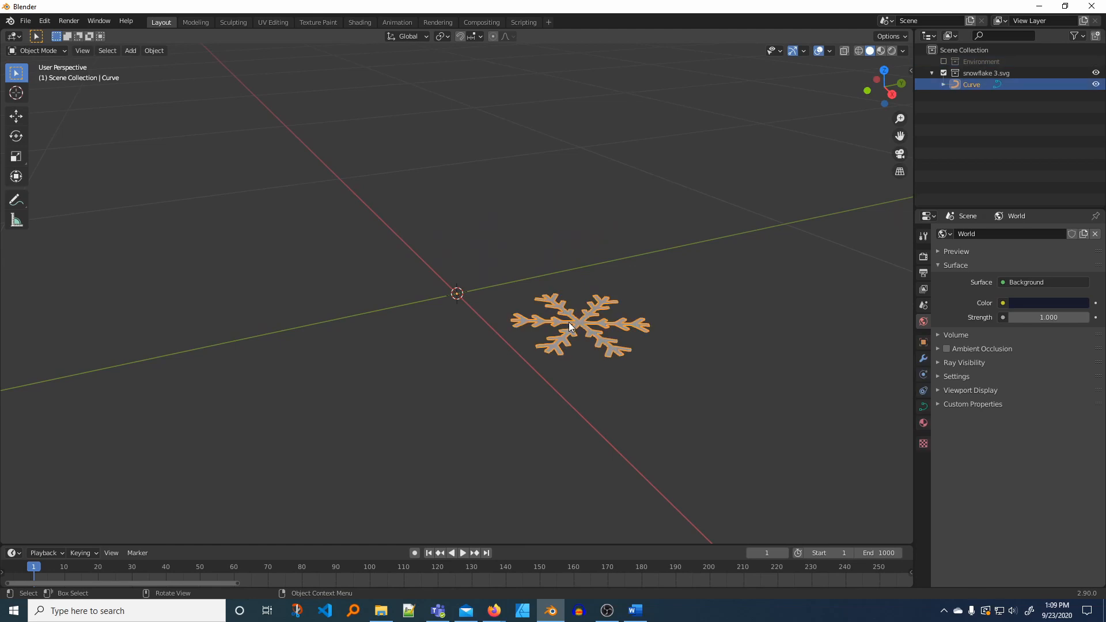
pyautogui.click(154, 53)
pyautogui.moveTo(167, 75)
pyautogui.click(296, 85)
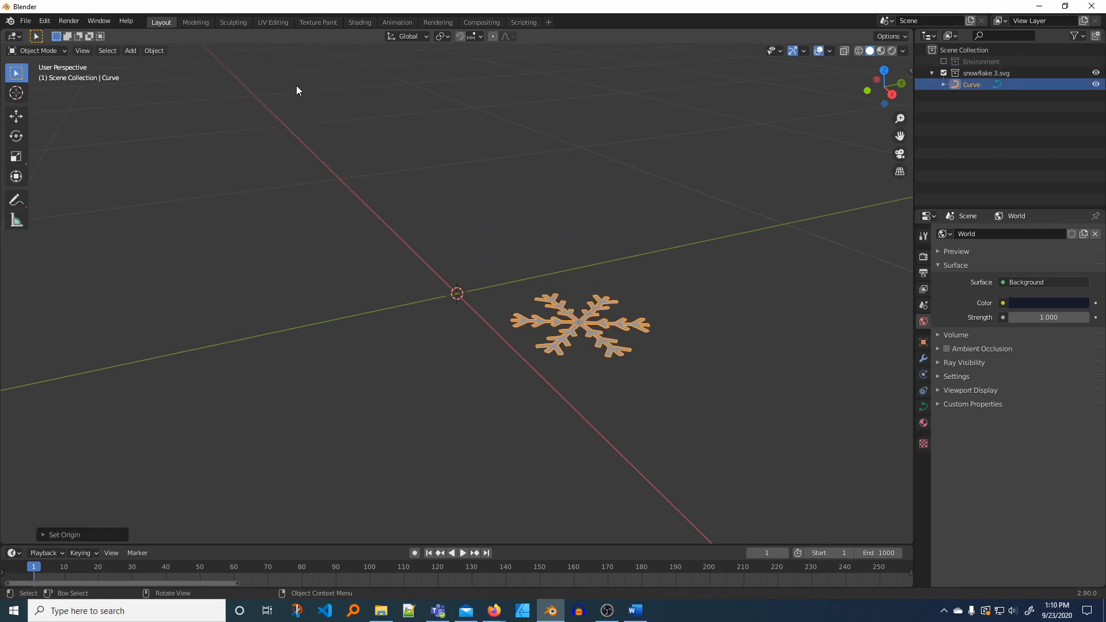
# - Snap the snowflake curve to the 3D cursor and rotate it 90 degrees about the global X axis
pyautogui.click(152, 51)
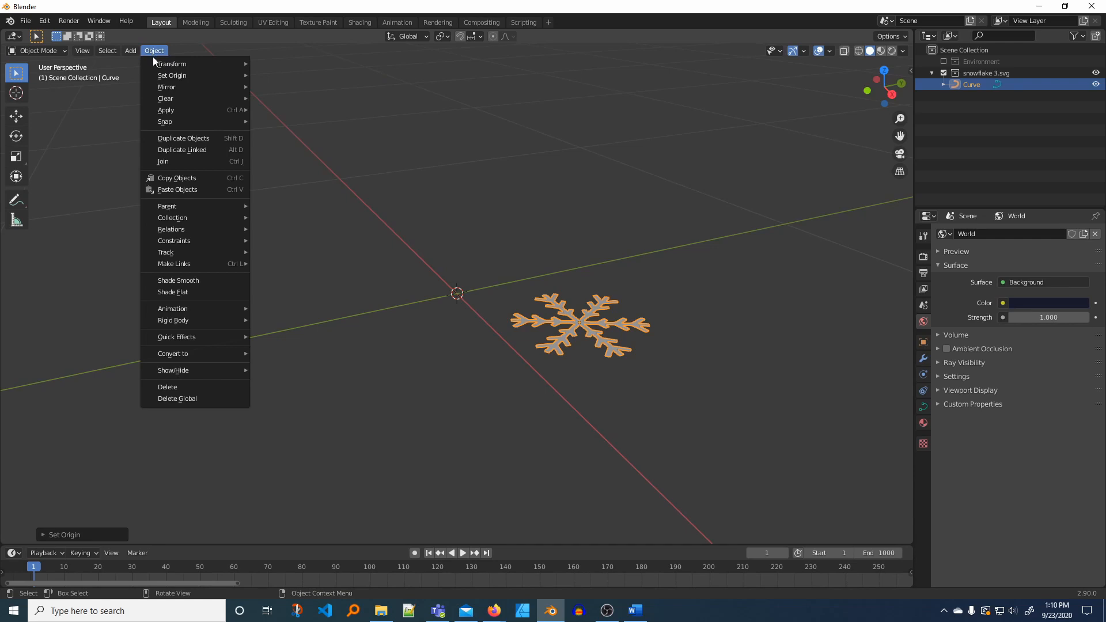
pyautogui.moveTo(180, 121)
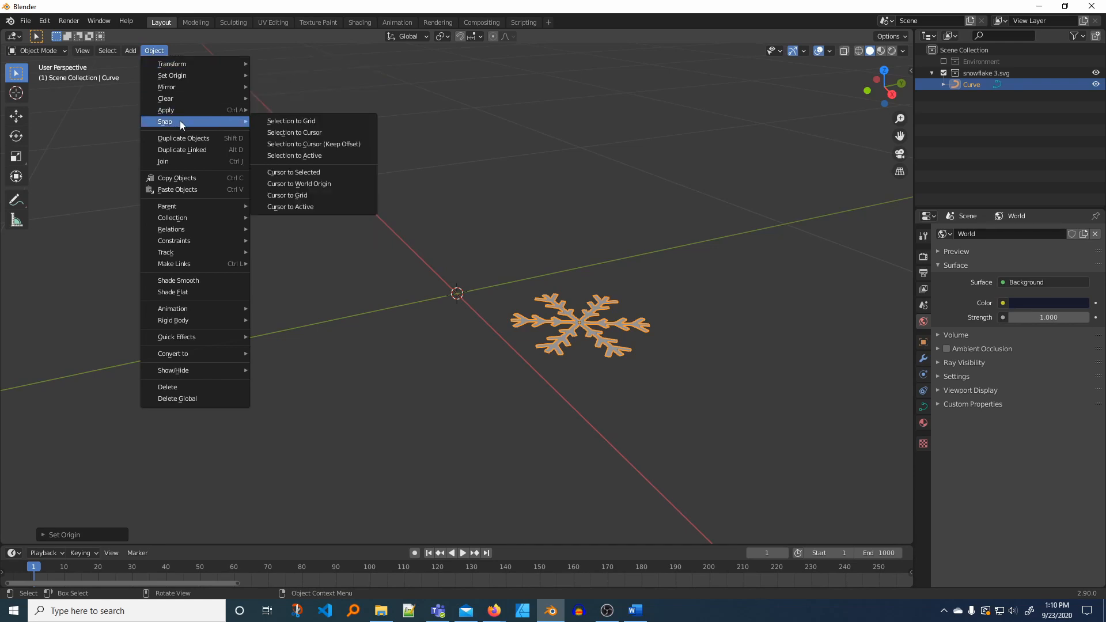
pyautogui.click(303, 132)
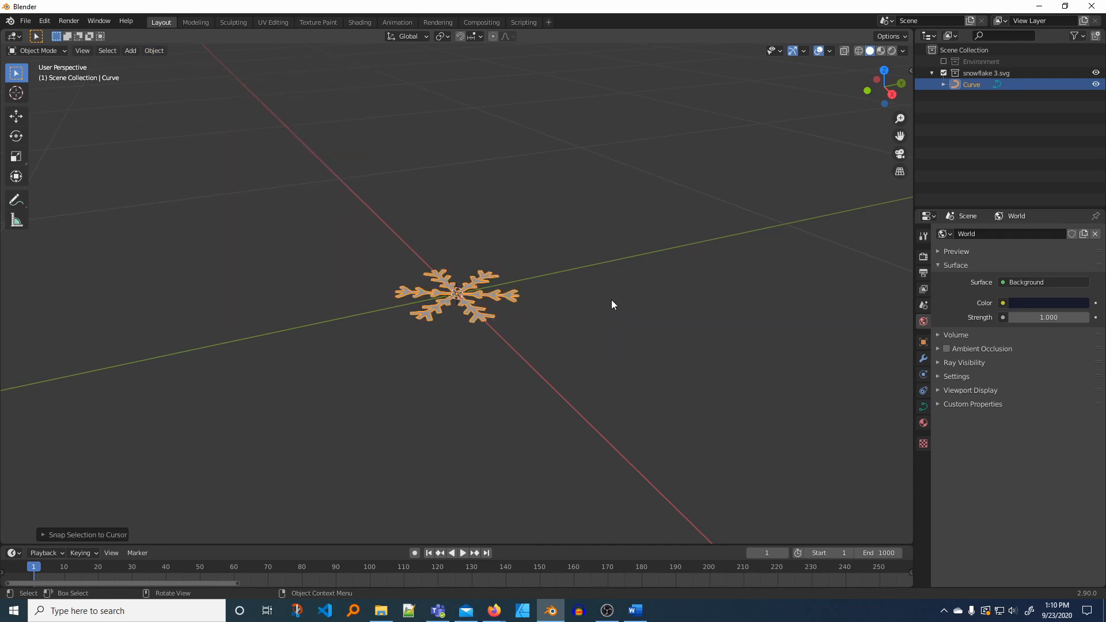
pyautogui.write('rx')
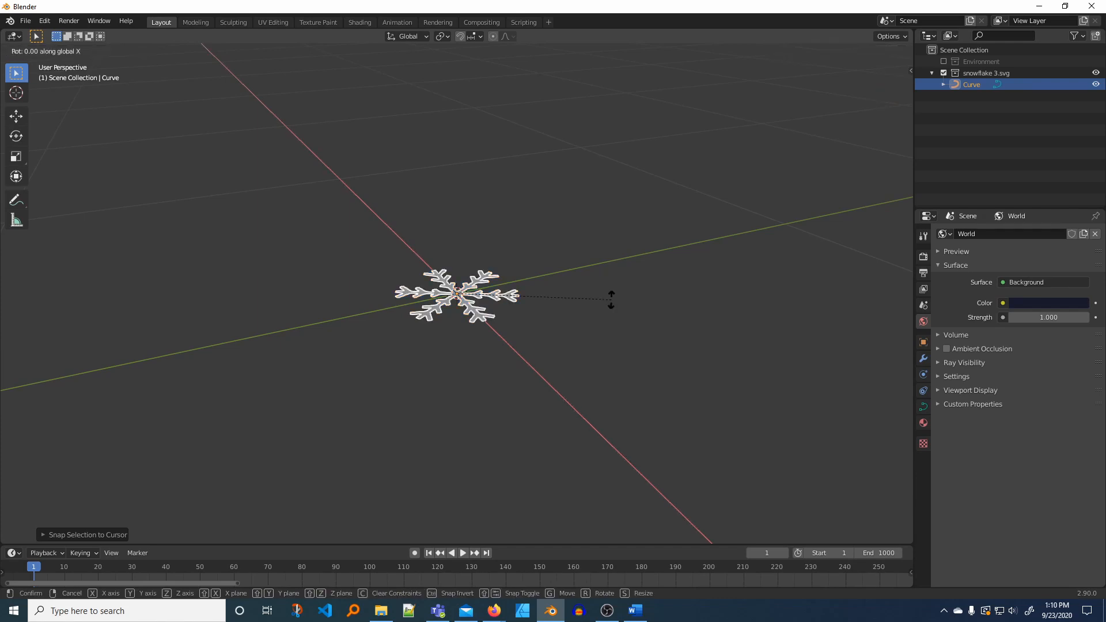
pyautogui.write('90')
pyautogui.press('Return')
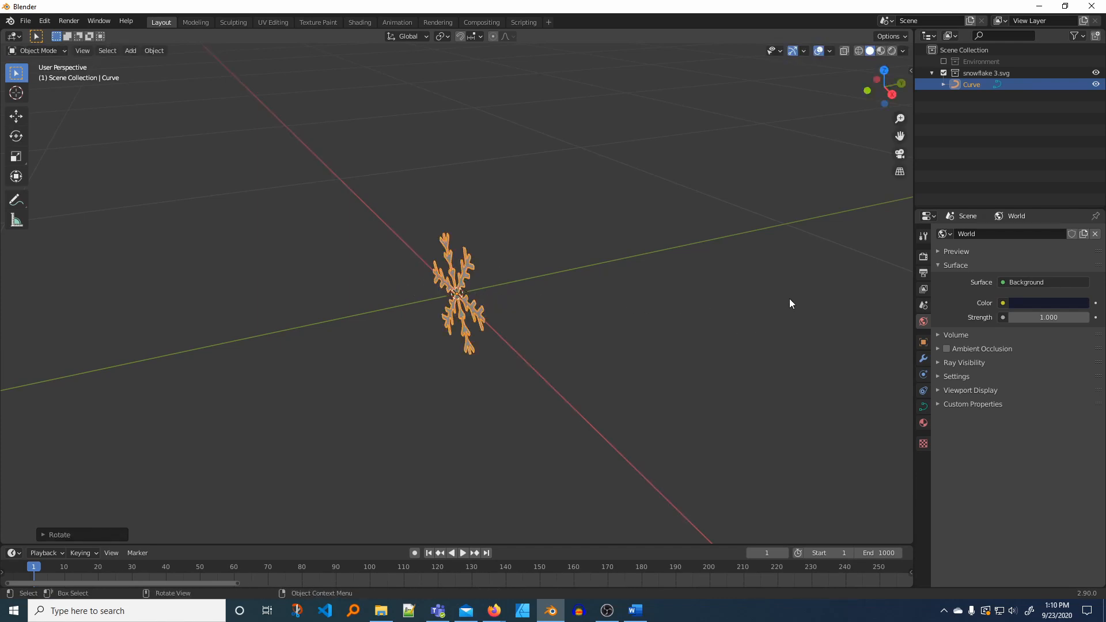
# - Rename the imported curve as Snowflake 1 and its collection as Snowflakes
pyautogui.doubleClick(977, 85)
pyautogui.press('BackSpace')
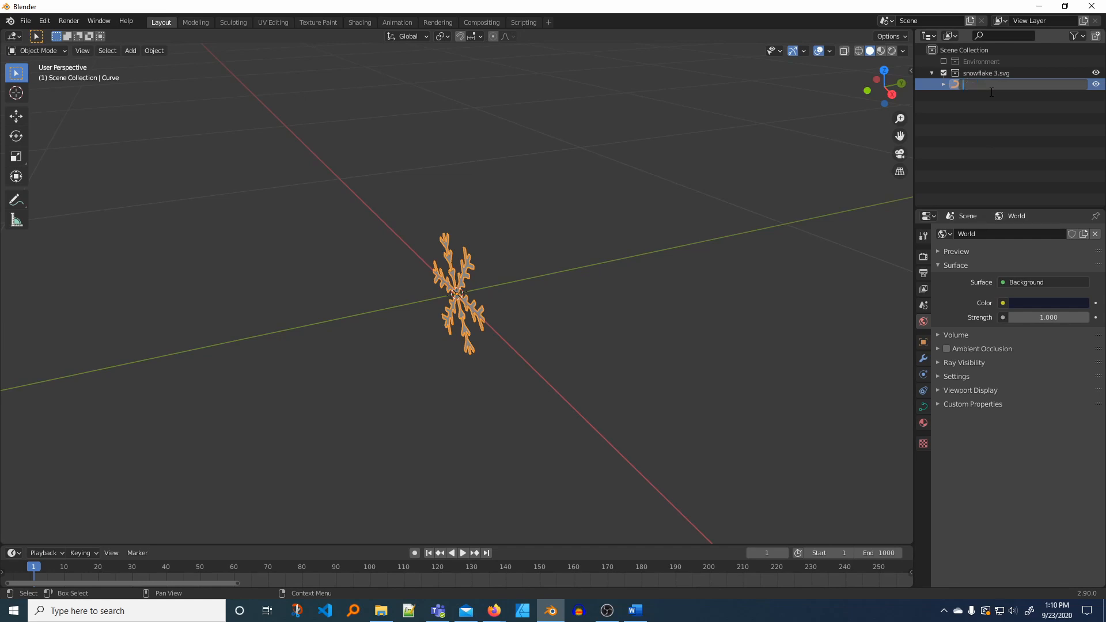
pyautogui.write('Snowflake 1')
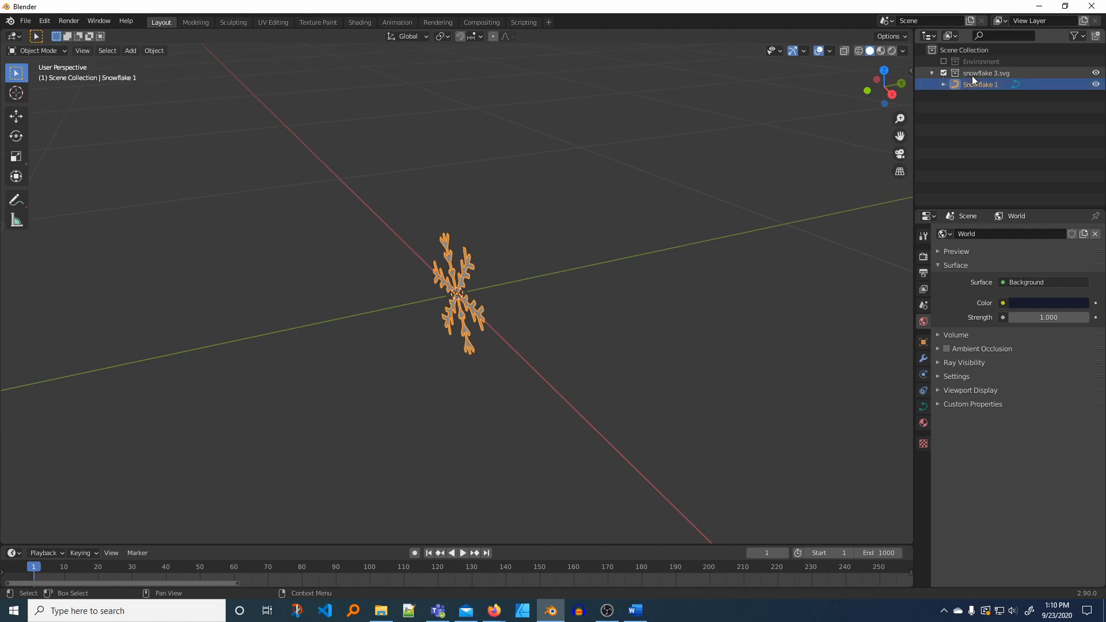
pyautogui.doubleClick(973, 73)
pyautogui.press('BackSpace')
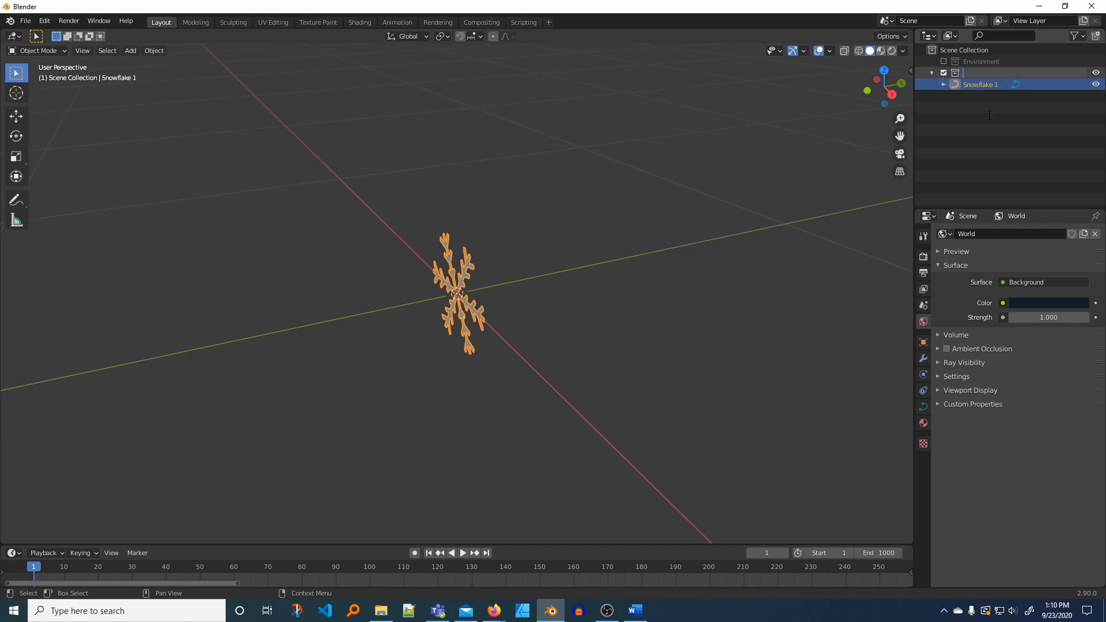
pyautogui.write('Snowflakes')
pyautogui.press('Return')
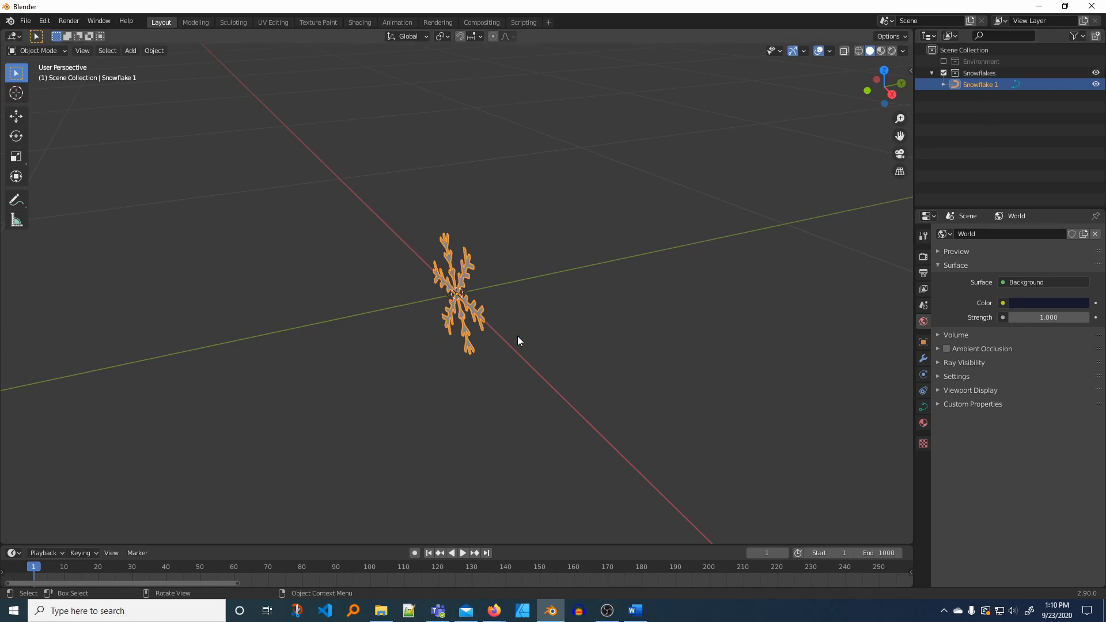
# - Give the Snowflake 1 curve an extrusion of 0.002 m and a bevel depth of 0.002 m
pyautogui.click(924, 408)
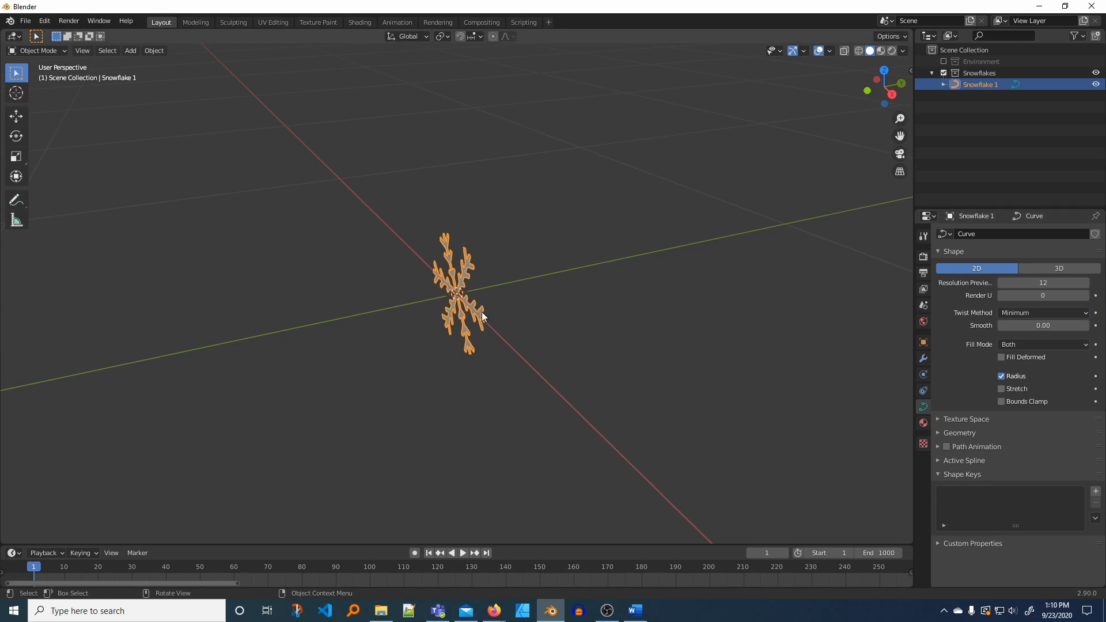
pyautogui.click(939, 433)
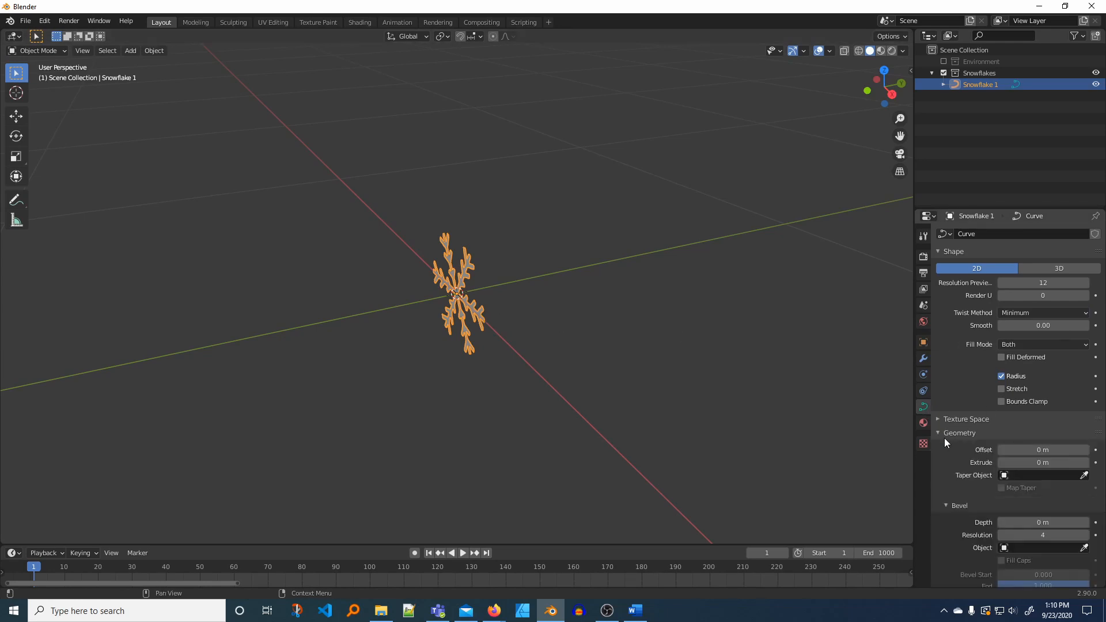
pyautogui.click(1040, 464)
pyautogui.write('.002')
pyautogui.press('Return')
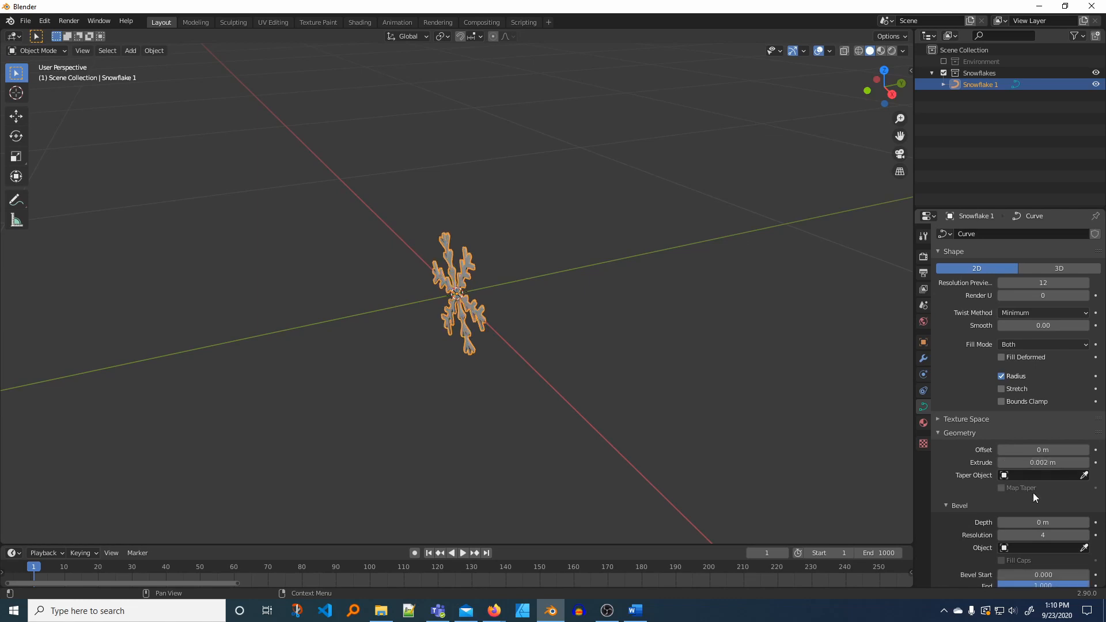
pyautogui.click(1029, 522)
pyautogui.write('.002')
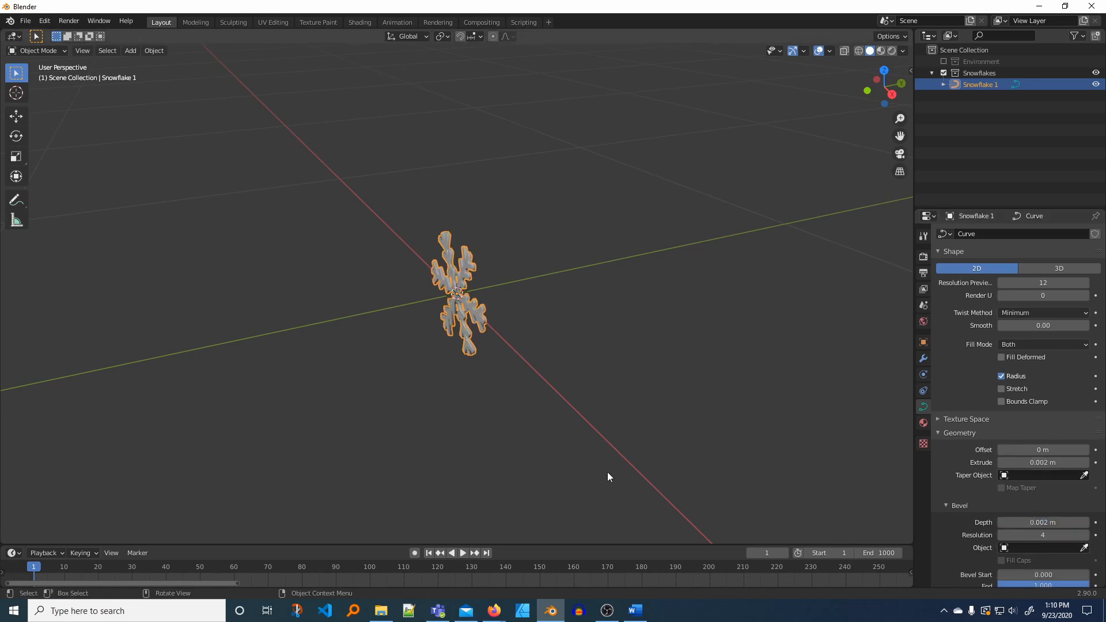
pyautogui.press('Return')
pyautogui.scroll(6, 555, 420)
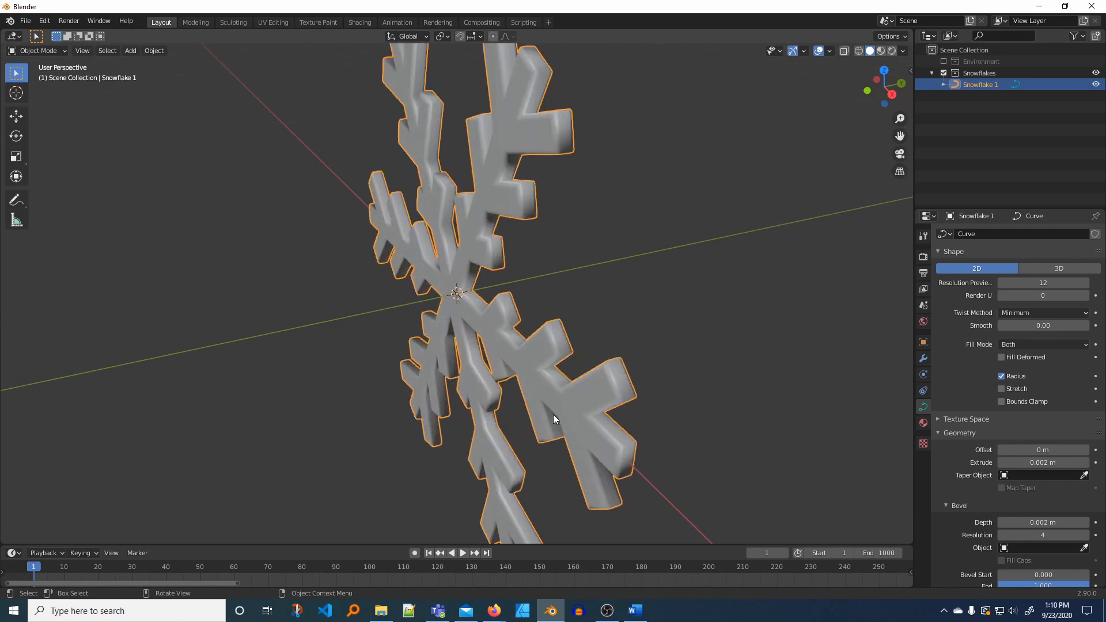
pyautogui.scroll(-4, 553, 414)
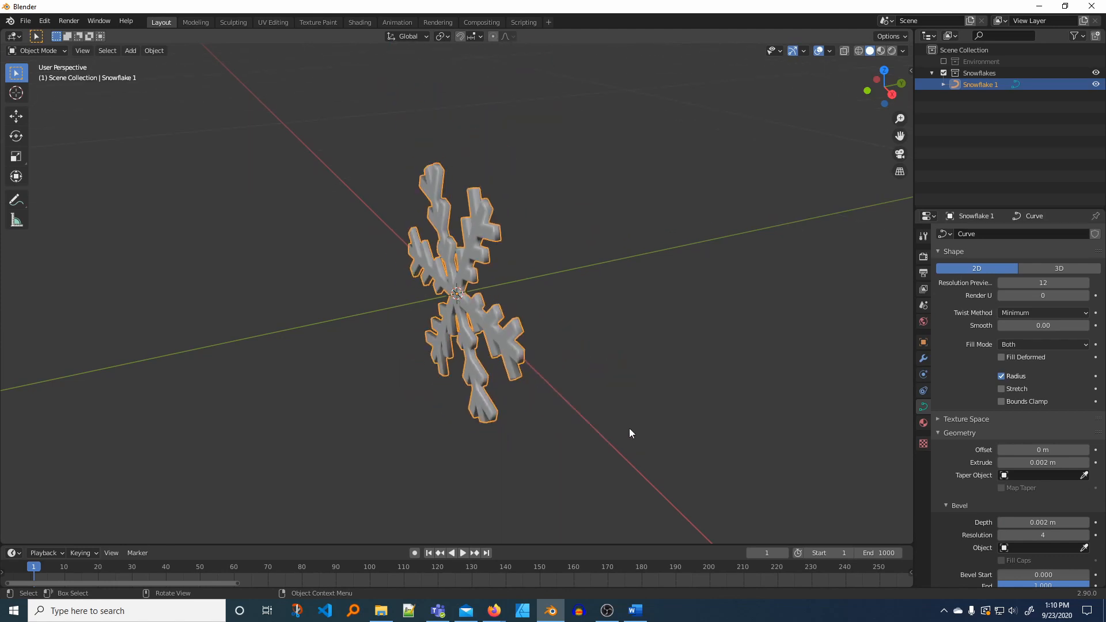
# - Rename the snowflake's material as Snowflake and enable nodes for its surface
pyautogui.click(924, 423)
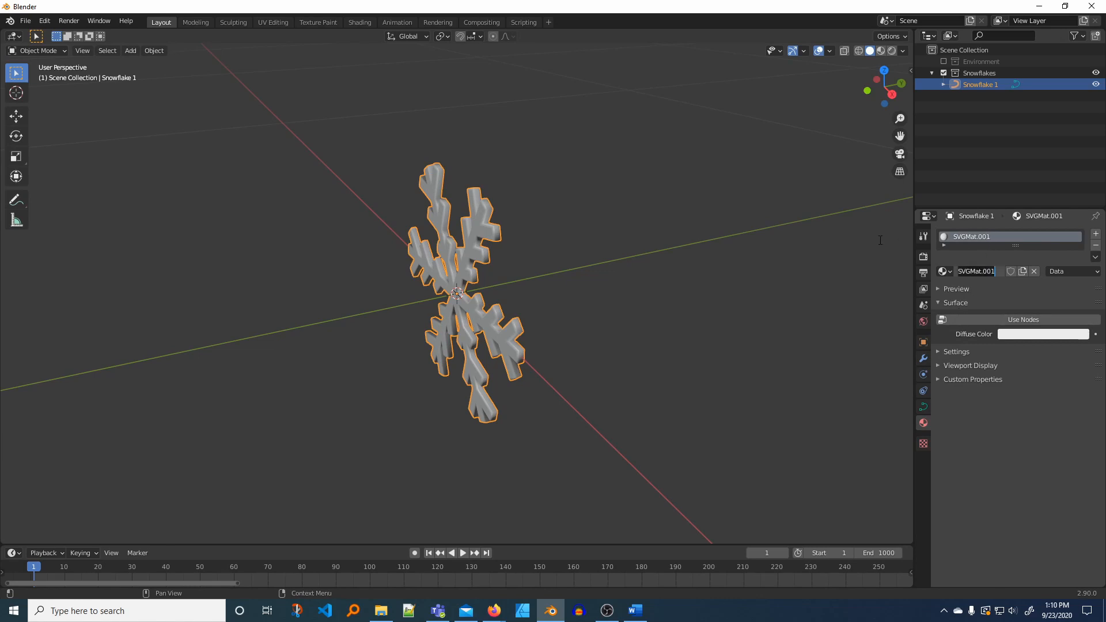
pyautogui.press('BackSpace')
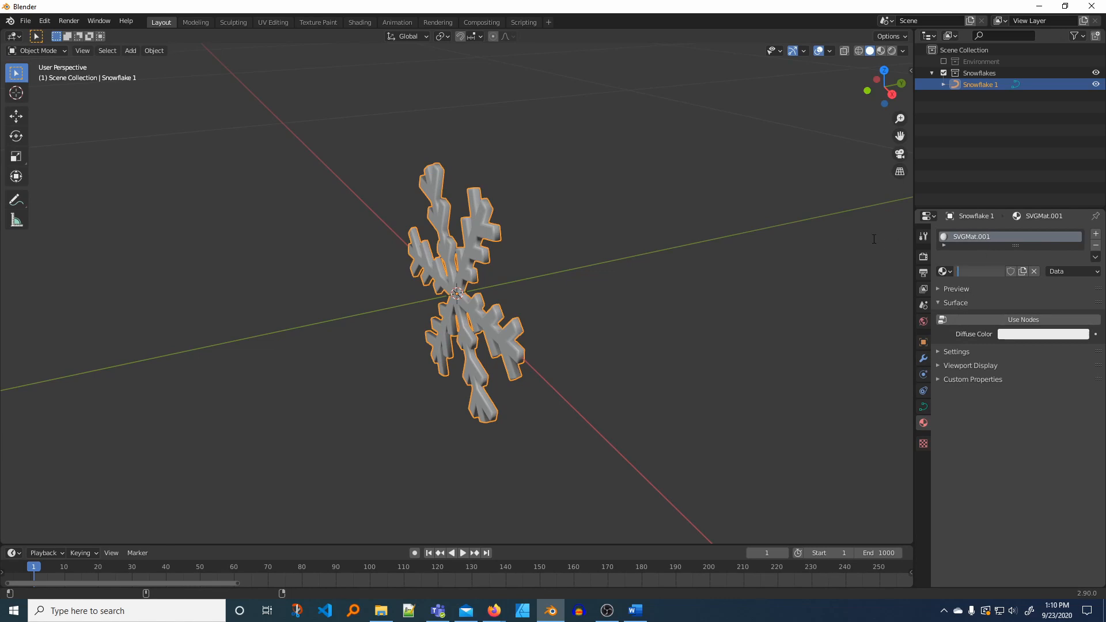
pyautogui.write('Snowflake')
pyautogui.press('Return')
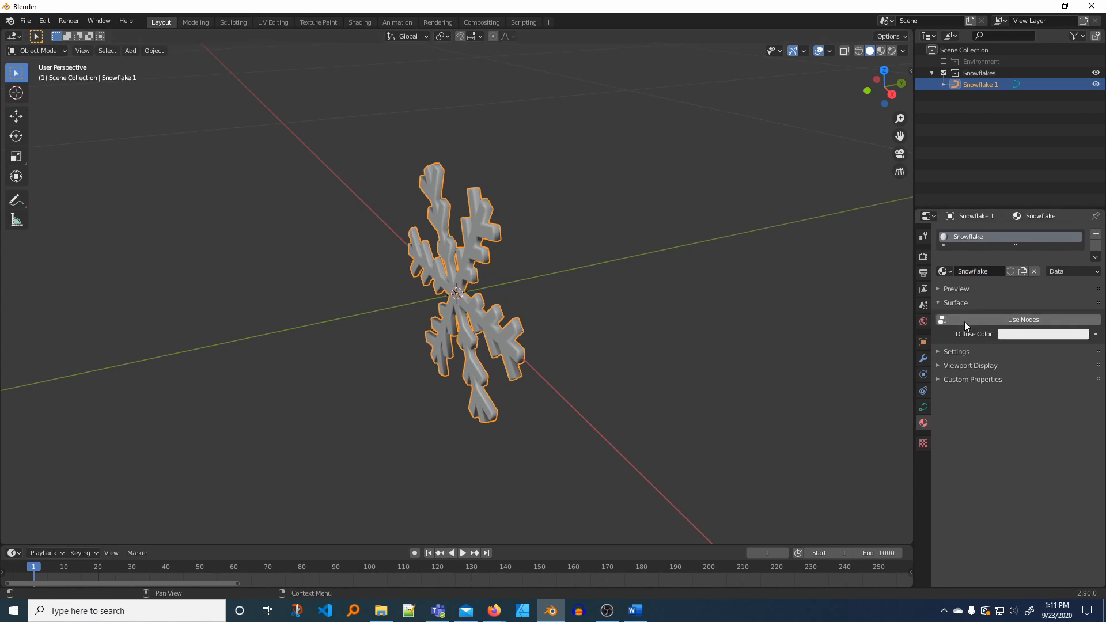
pyautogui.click(1025, 320)
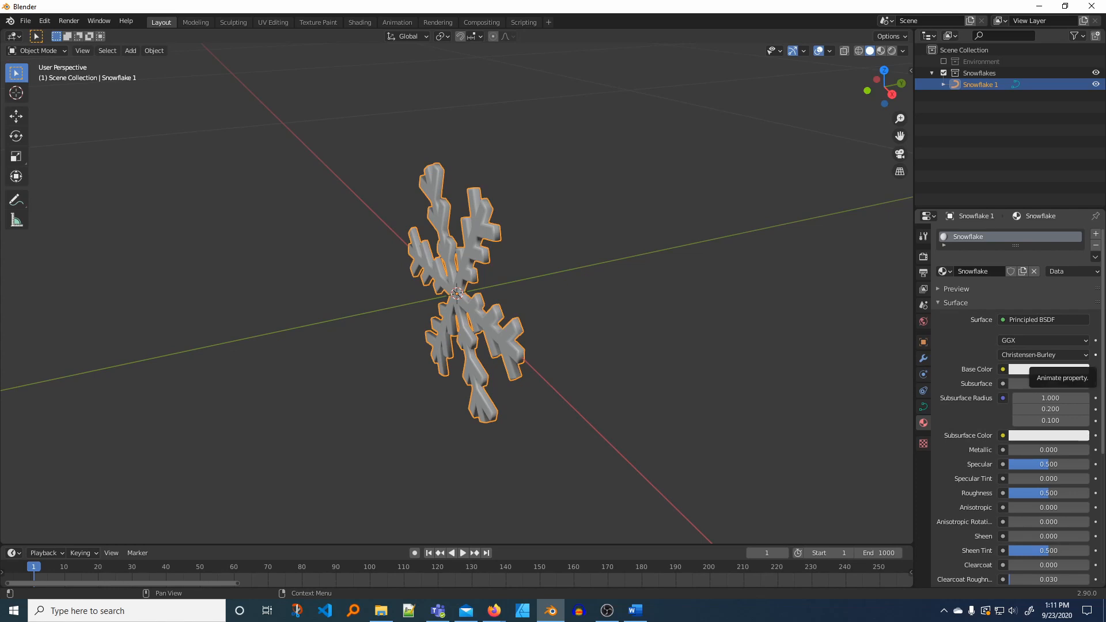
# - Set the Snowflake material's metallic to 0.055 and its specular to 0.664
pyautogui.hotkey('alt', 'Tab')
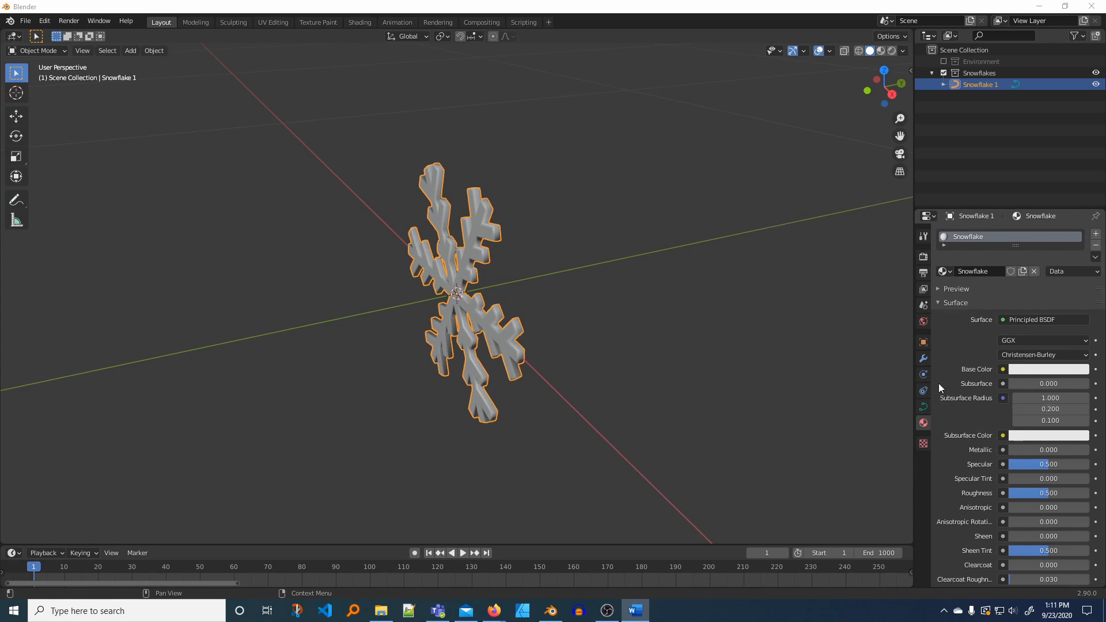
pyautogui.click(1022, 369)
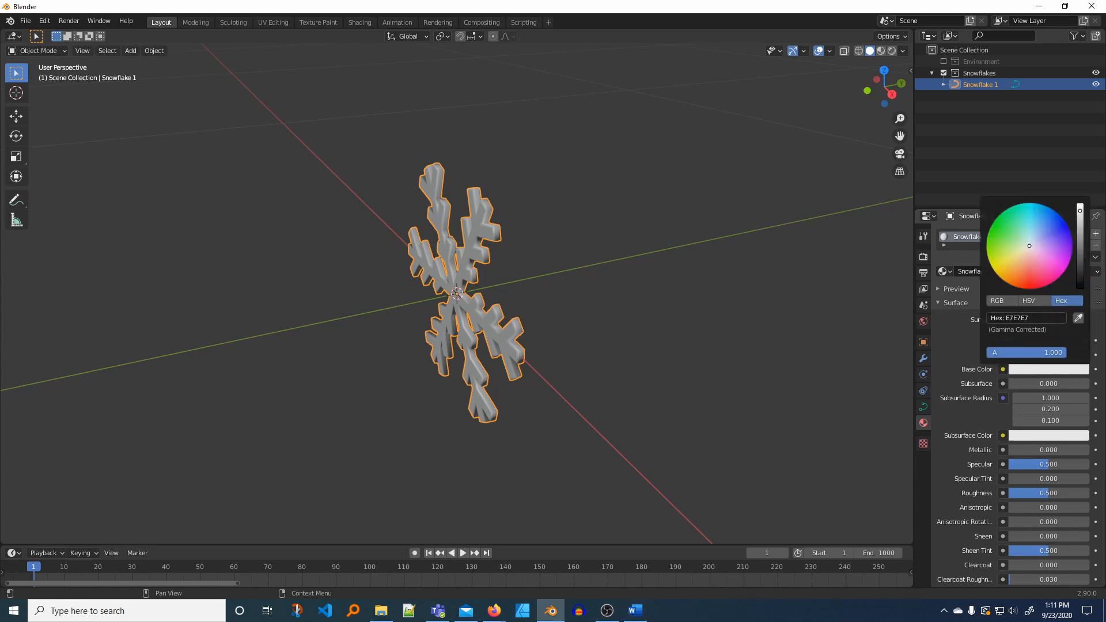
pyautogui.click(1052, 449)
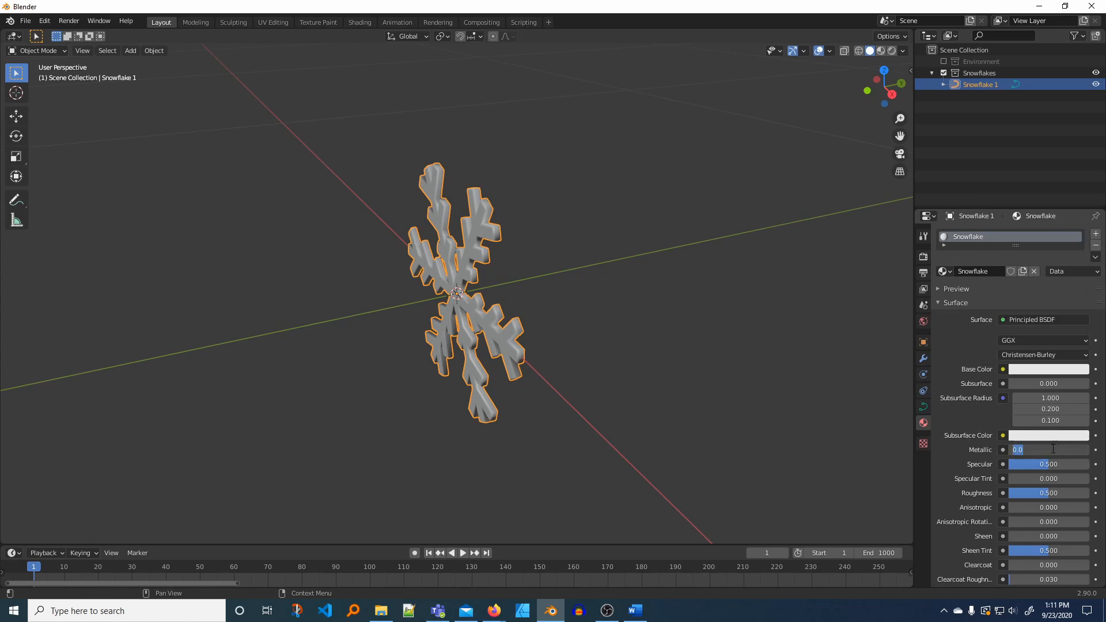
pyautogui.write('0.05')
pyautogui.press('Return')
pyautogui.click(1054, 464)
pyautogui.press('BackSpace')
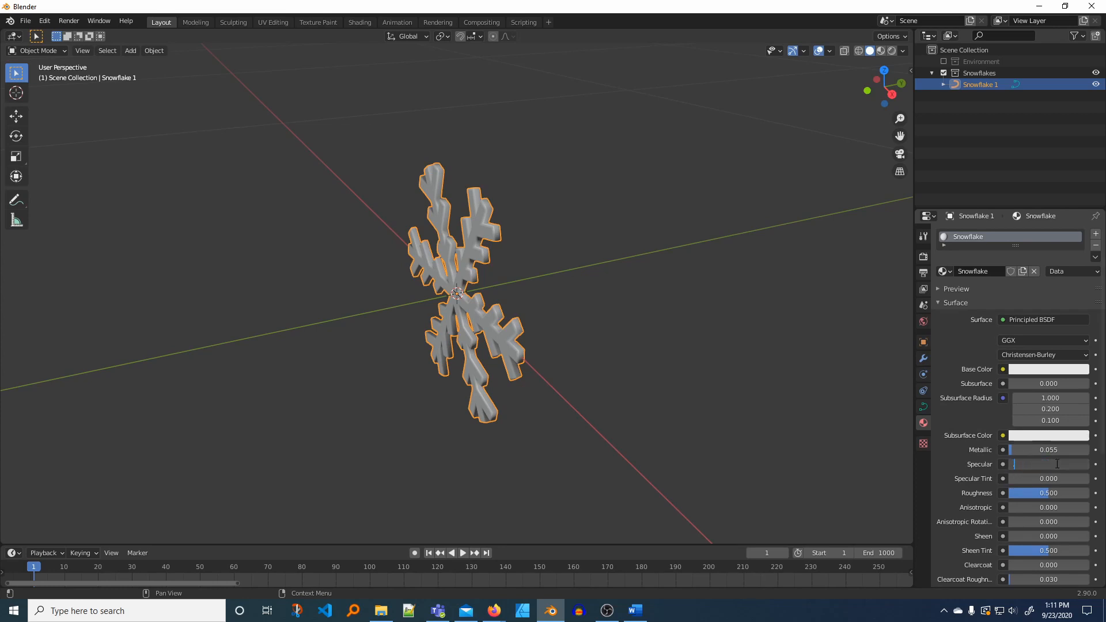
pyautogui.write('.664')
pyautogui.press('Return')
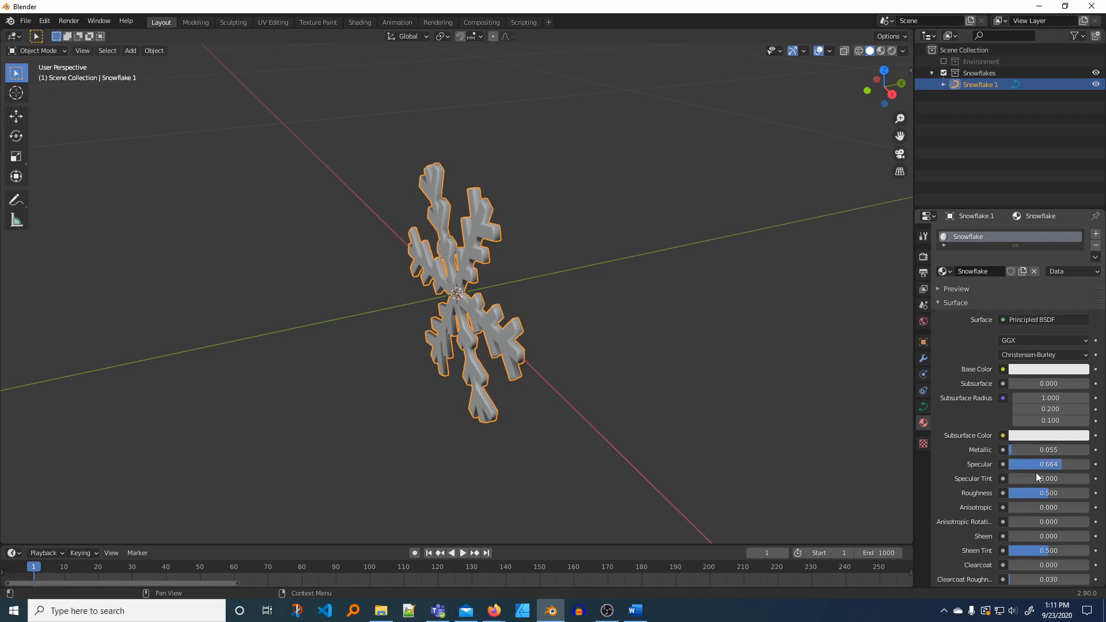
# - Set the Snowflake material's roughness to 0.205
pyautogui.click(1027, 494)
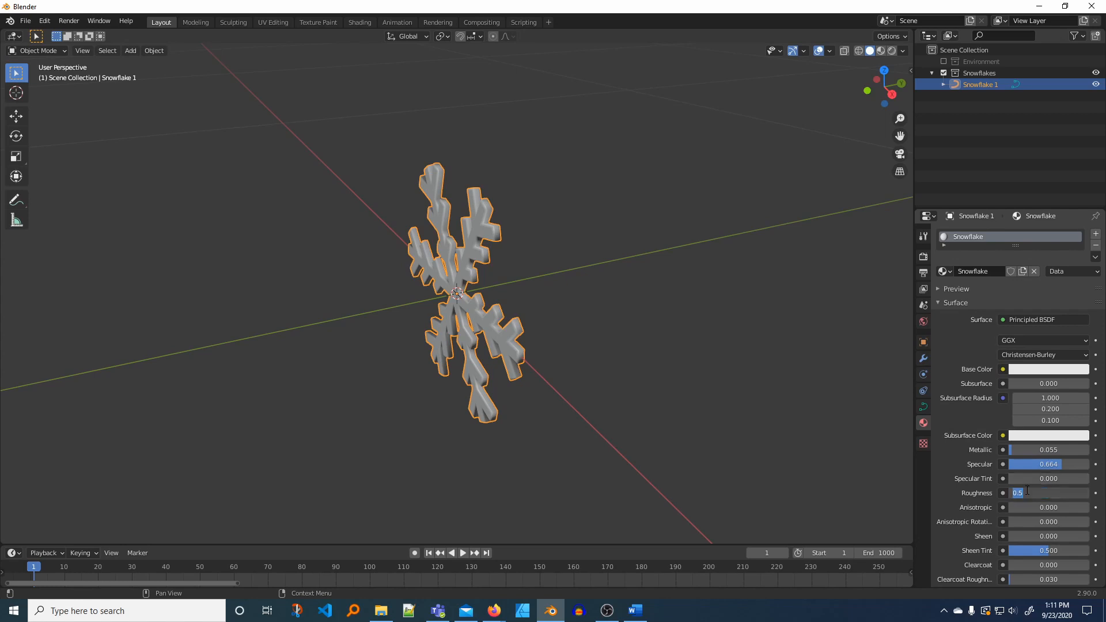
pyautogui.press('BackSpace')
pyautogui.write('.205')
pyautogui.press('Return')
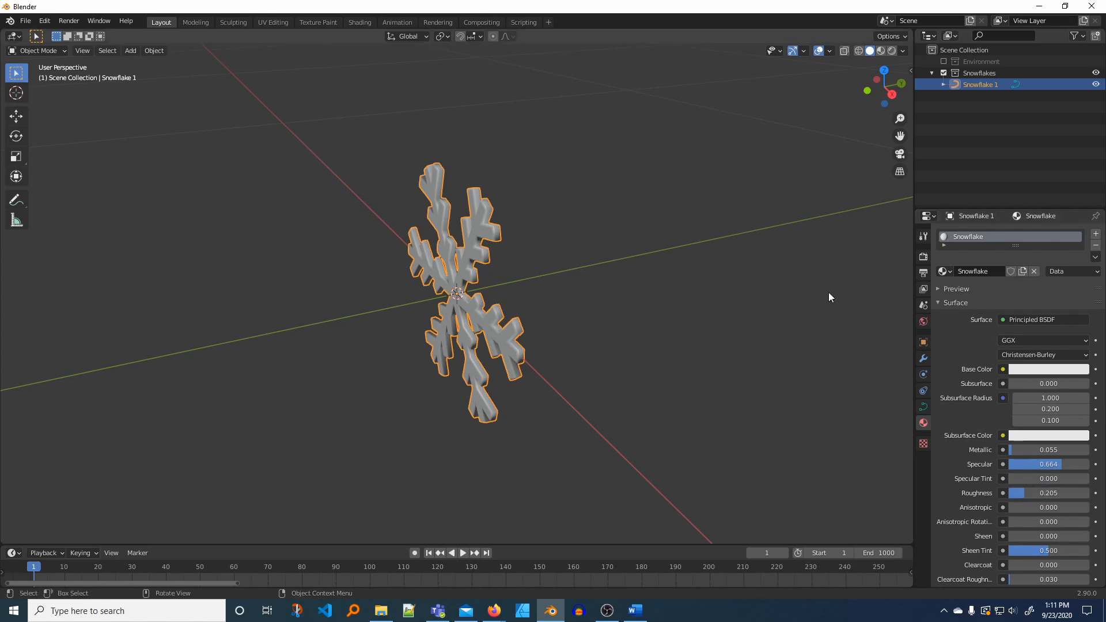
# - Preview the snowflake in rendered viewport shading and enable the Environment collection so the Top Lamp lights it
pyautogui.click(891, 50)
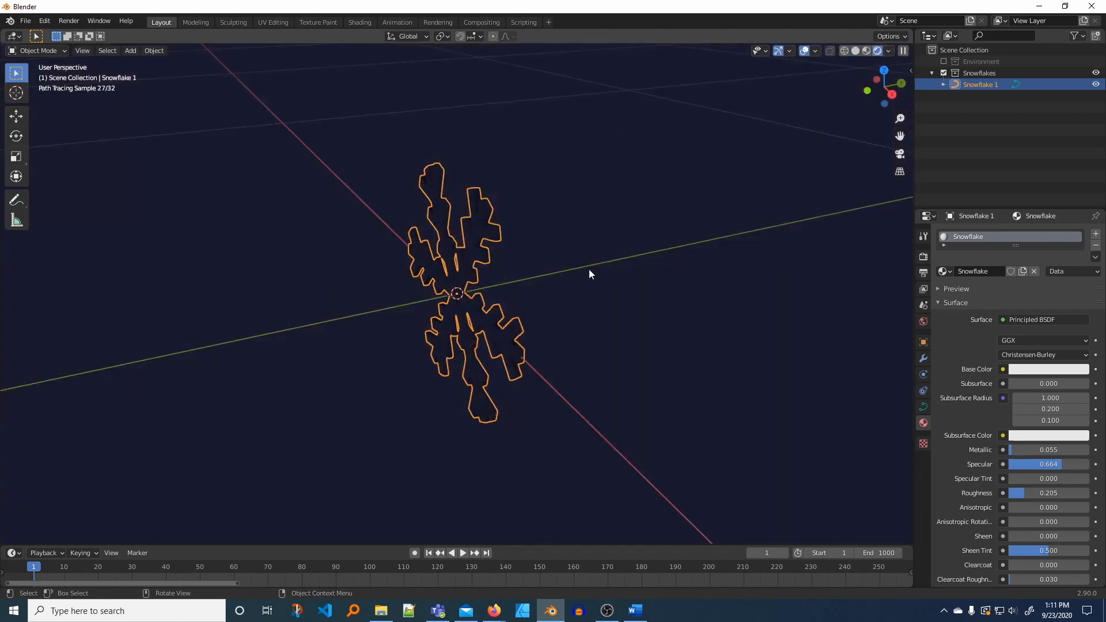
pyautogui.scroll(4, 533, 263)
pyautogui.scroll(-3, 564, 257)
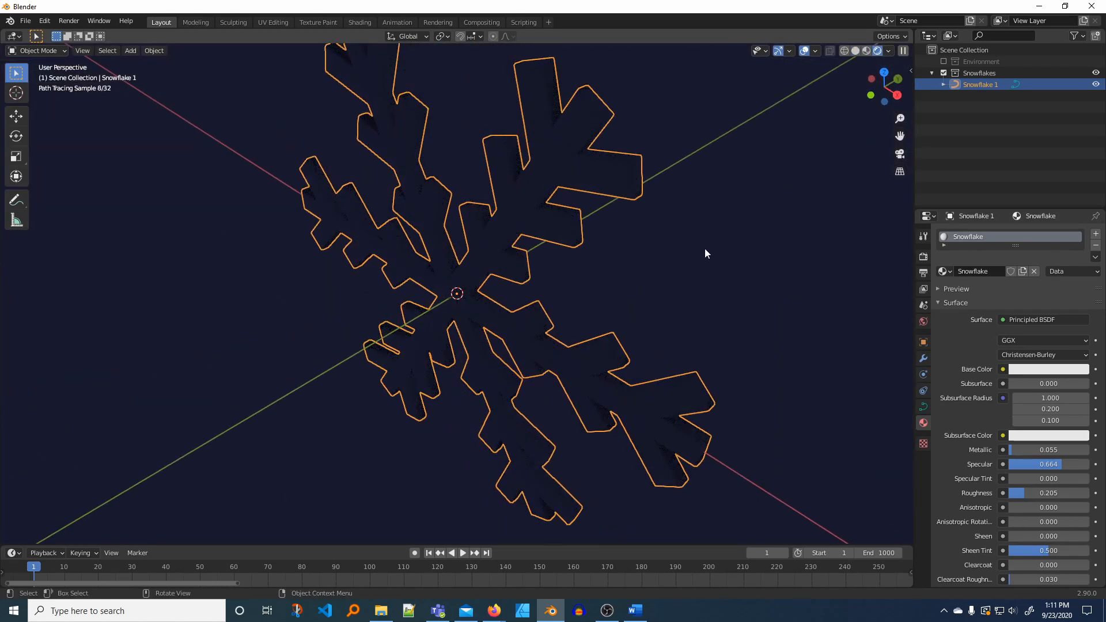
pyautogui.click(944, 61)
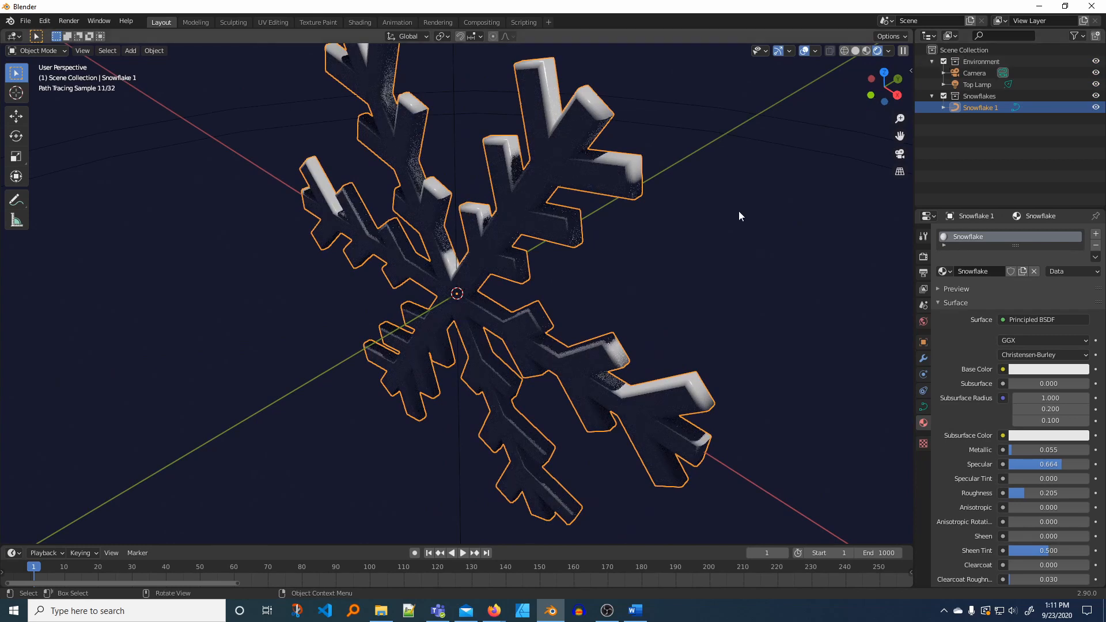
pyautogui.moveTo(672, 223); pyautogui.dragTo(655, 234, button='middle')
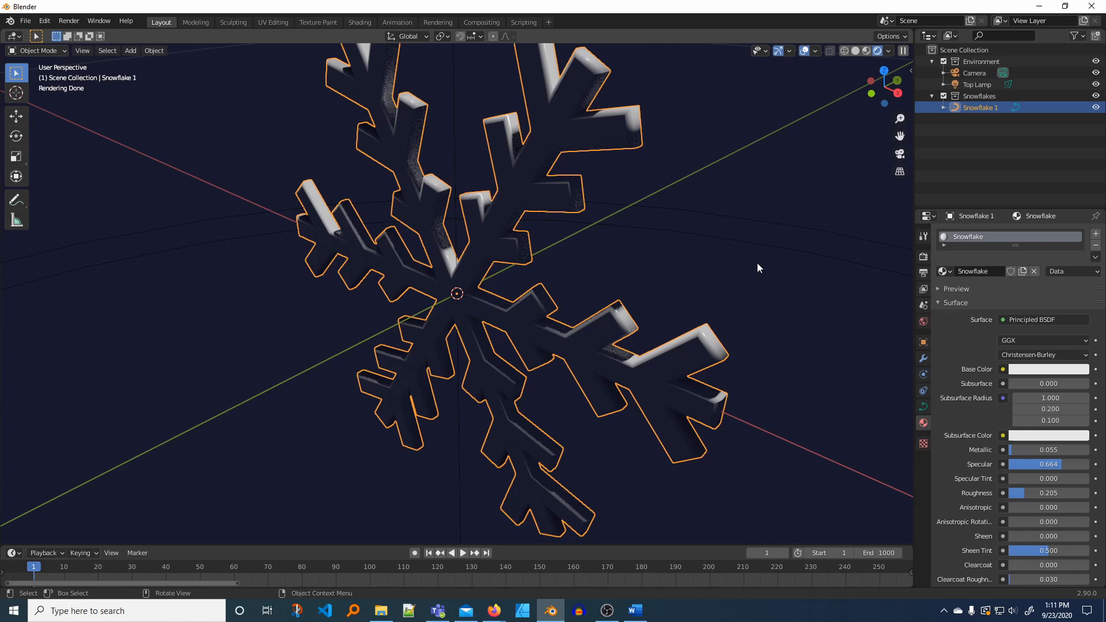
pyautogui.scroll(-4, 755, 267)
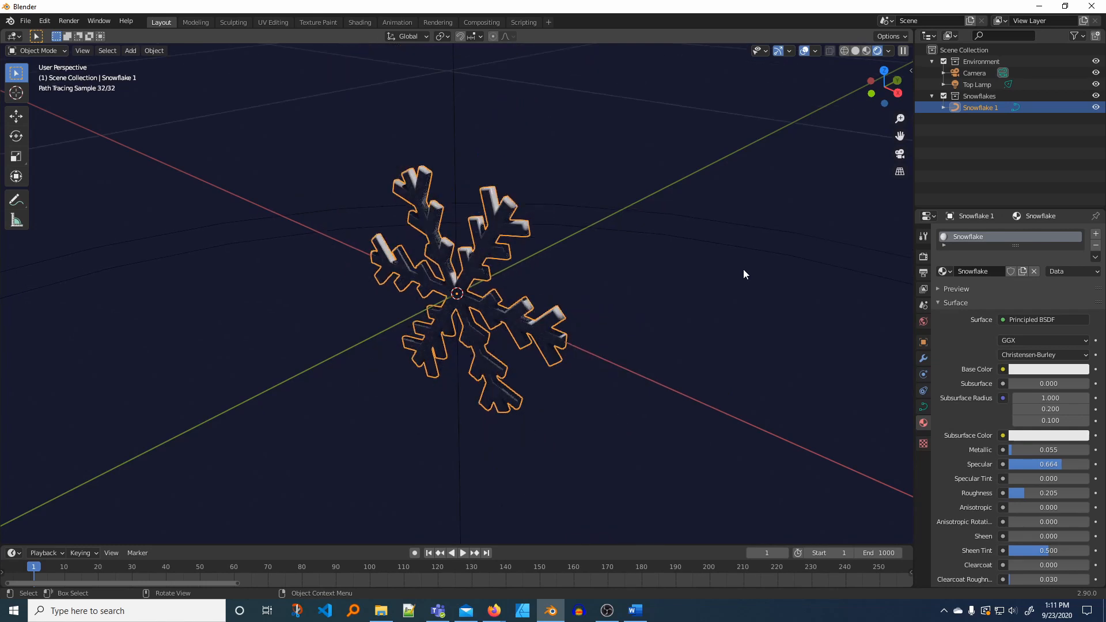
pyautogui.scroll(-3, 743, 268)
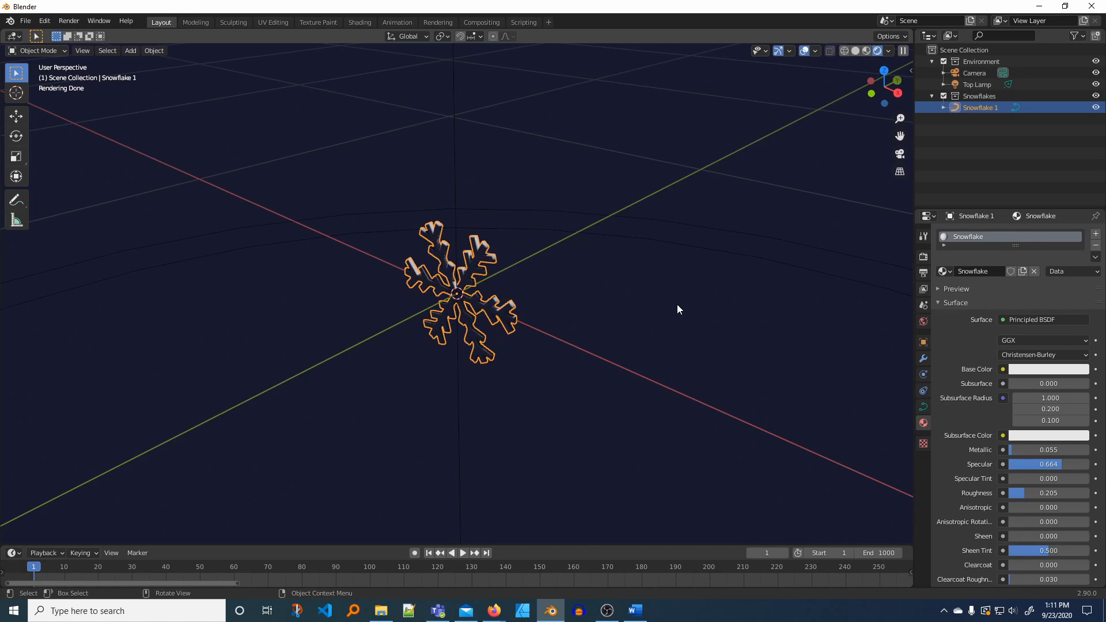
# - Move Snowflake 1 along the positive global X axis, away from the world origin
pyautogui.press('g')
pyautogui.press('x')
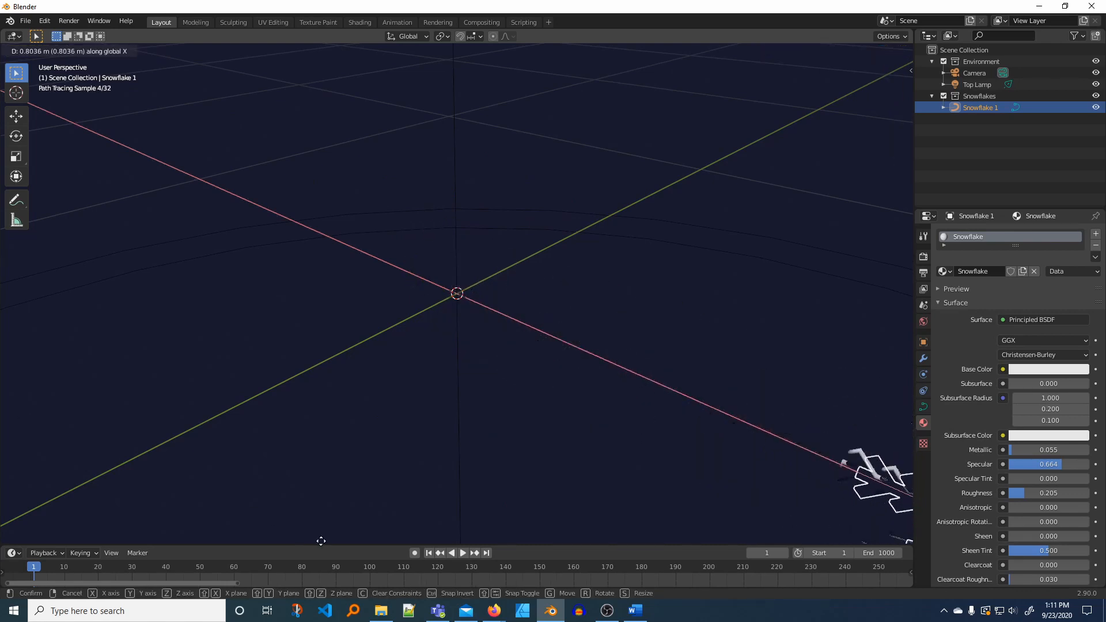
pyautogui.click(399, 69)
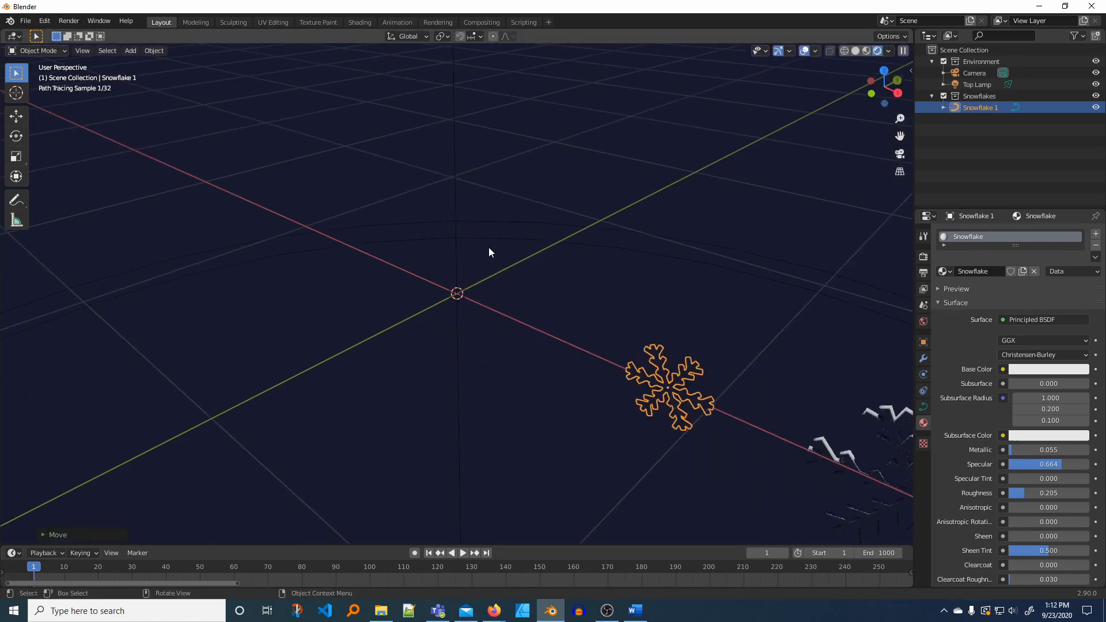
pyautogui.scroll(-4, 489, 248)
pyautogui.scroll(-3, 539, 285)
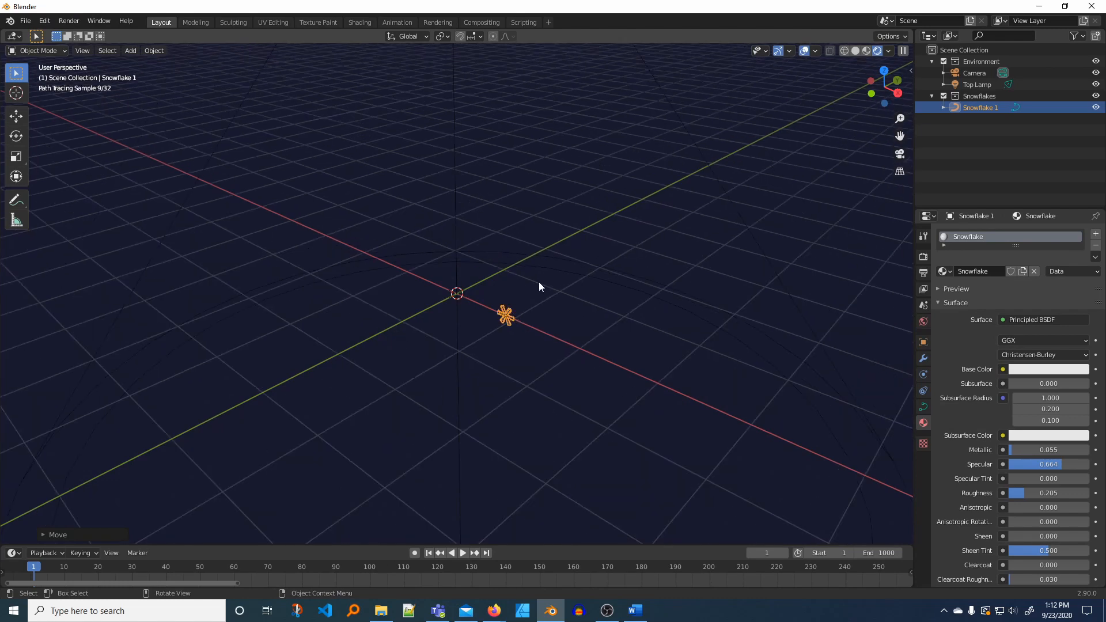
pyautogui.scroll(-3, 538, 283)
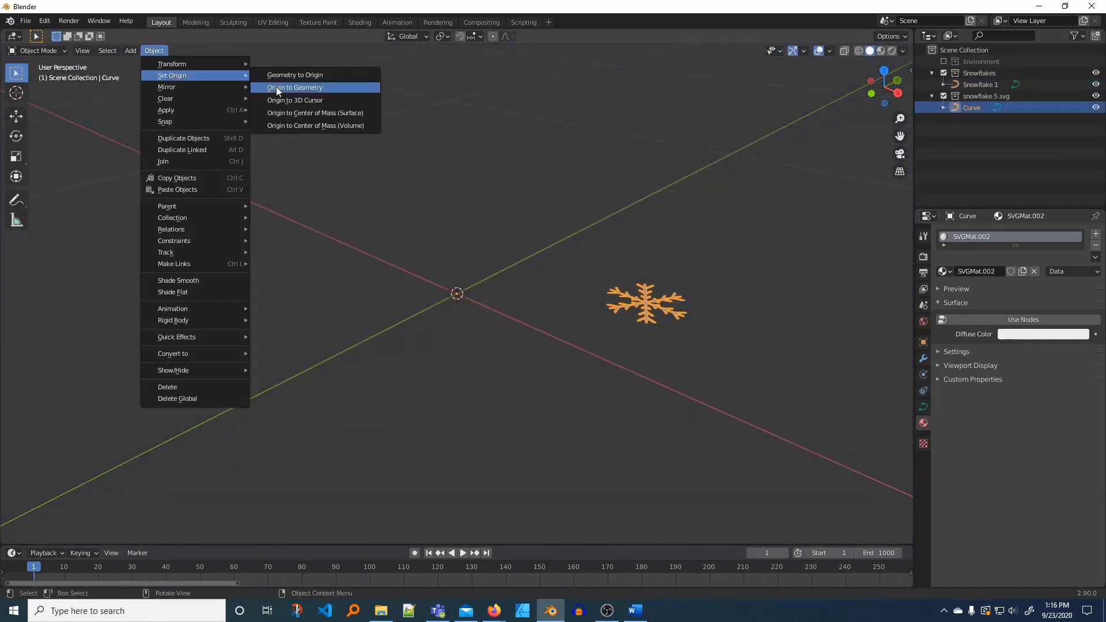
# - Set the origin of the curve imported from snowflake 5.svg to its geometry
pyautogui.click(276, 86)
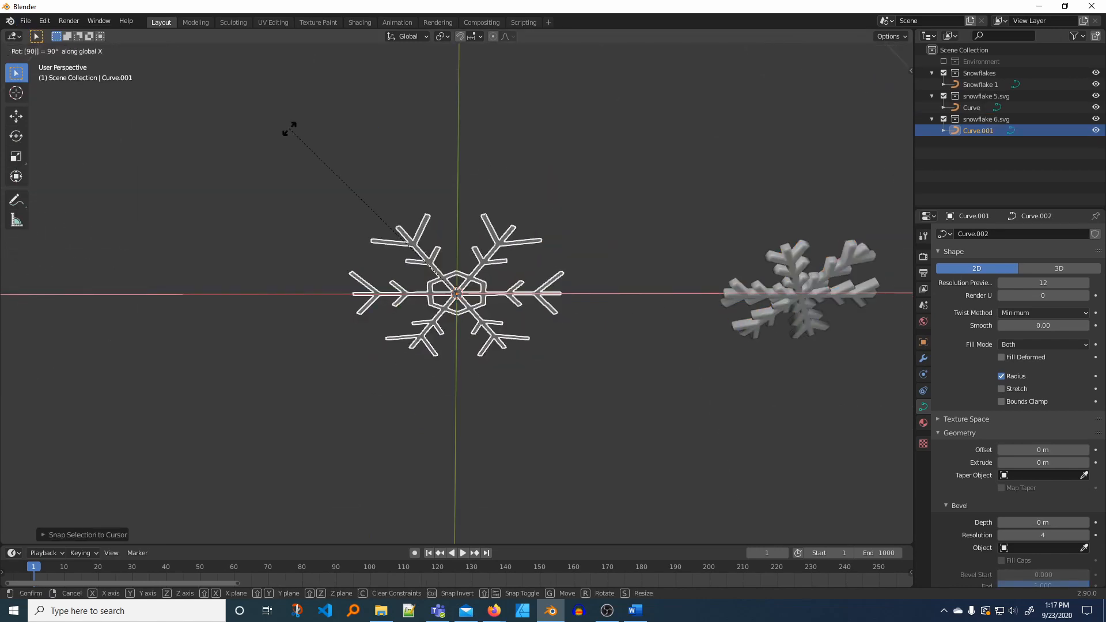
pyautogui.click(1037, 450)
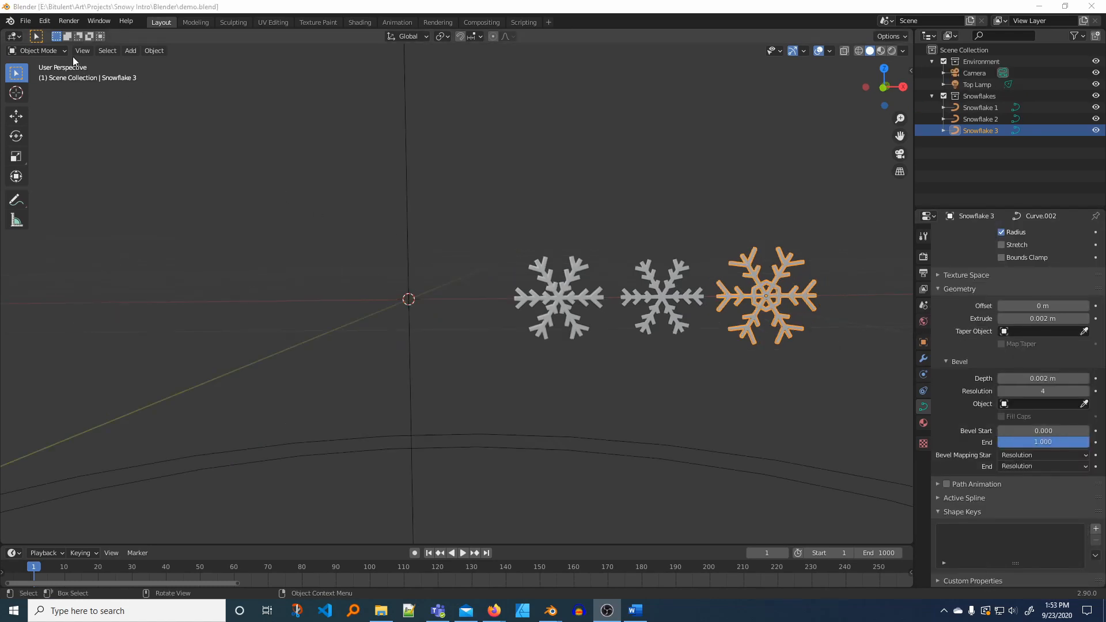
# - Exclude the Snowflakes and Environment collections from the view layer
pyautogui.click(26, 21)
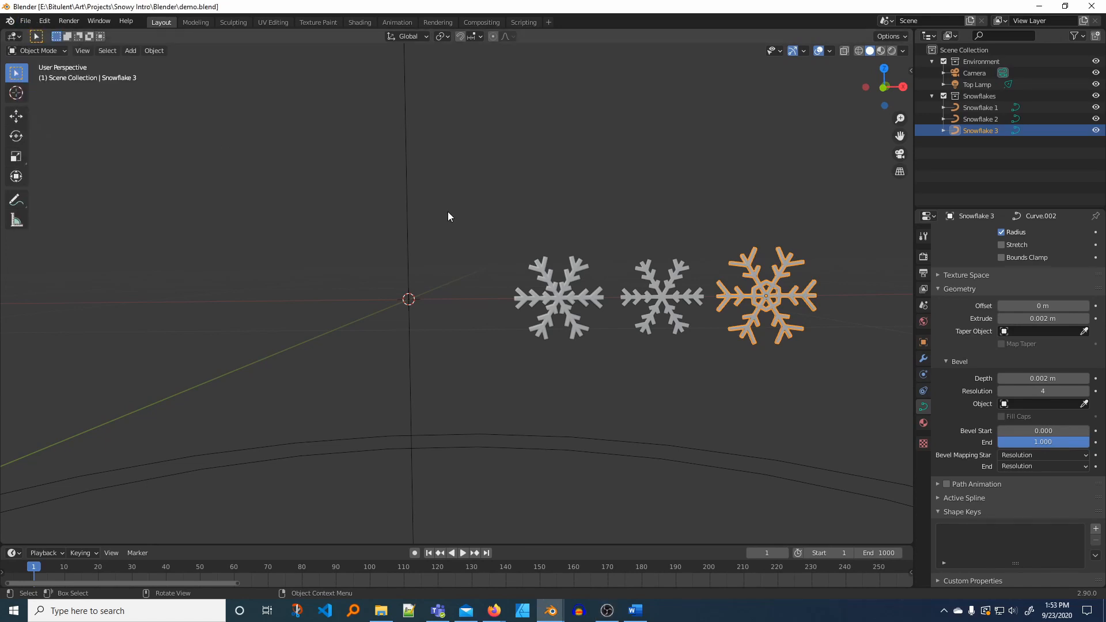
pyautogui.click(944, 95)
pyautogui.click(944, 61)
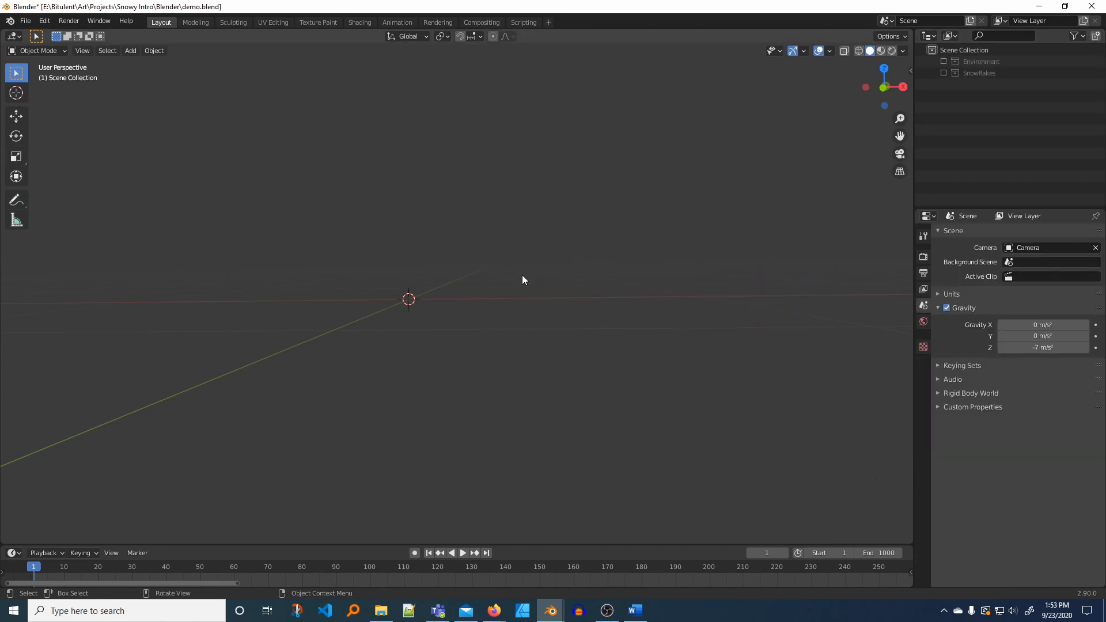
# - Add a text object at the world origin
pyautogui.moveTo(499, 290); pyautogui.dragTo(437, 278, button='middle')
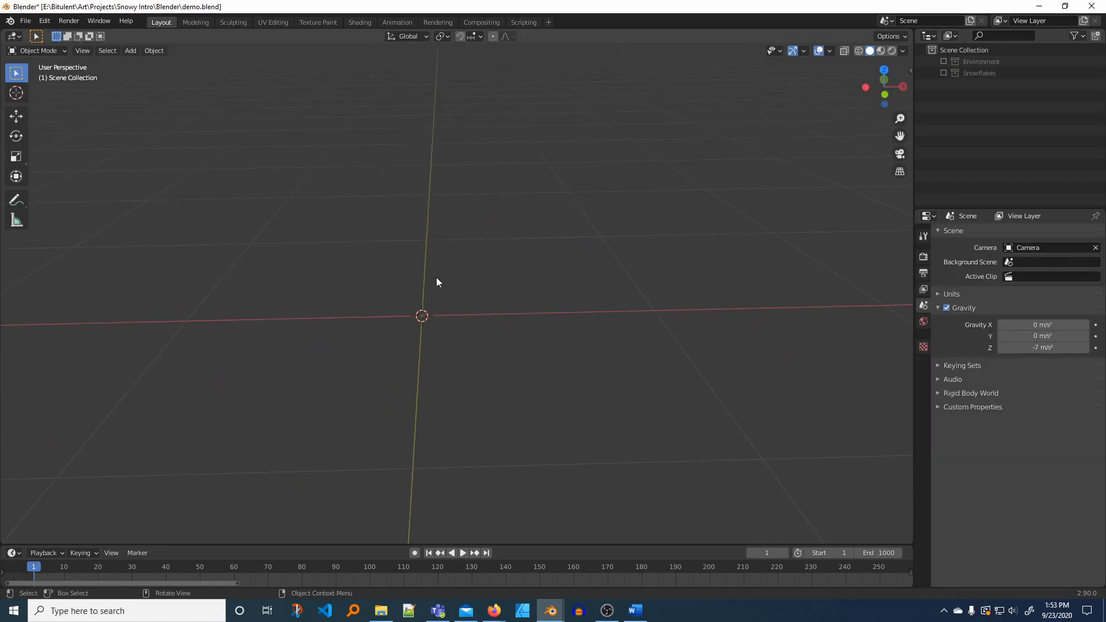
pyautogui.click(132, 51)
pyautogui.click(150, 110)
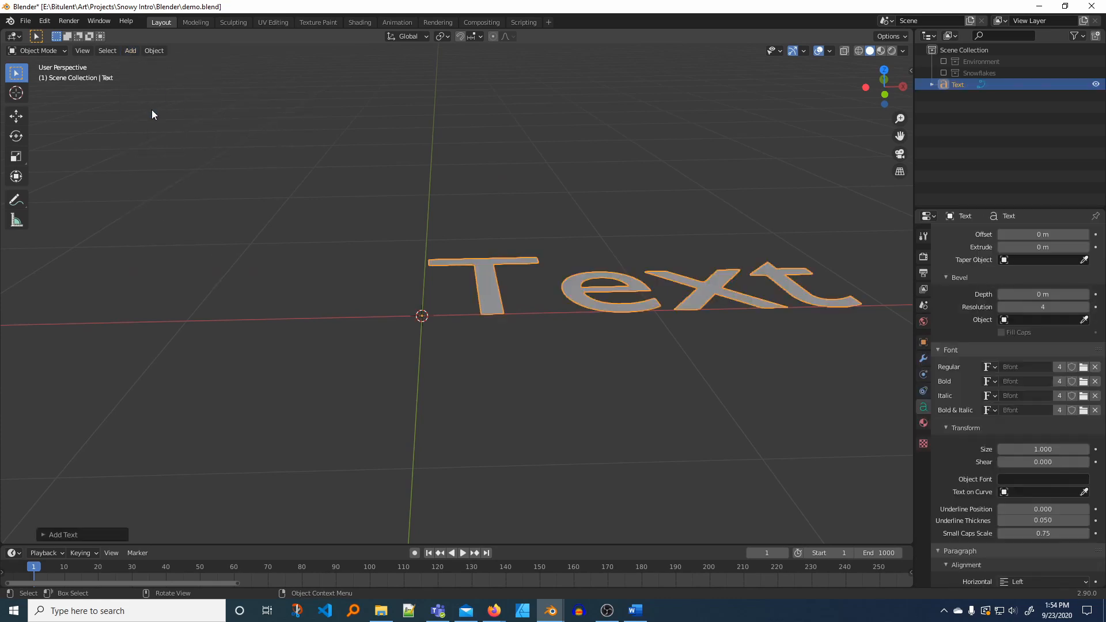
# - Give the text an extrusion of 0.1 m and a bevel depth of 0.01 m
pyautogui.scroll(6, 963, 327)
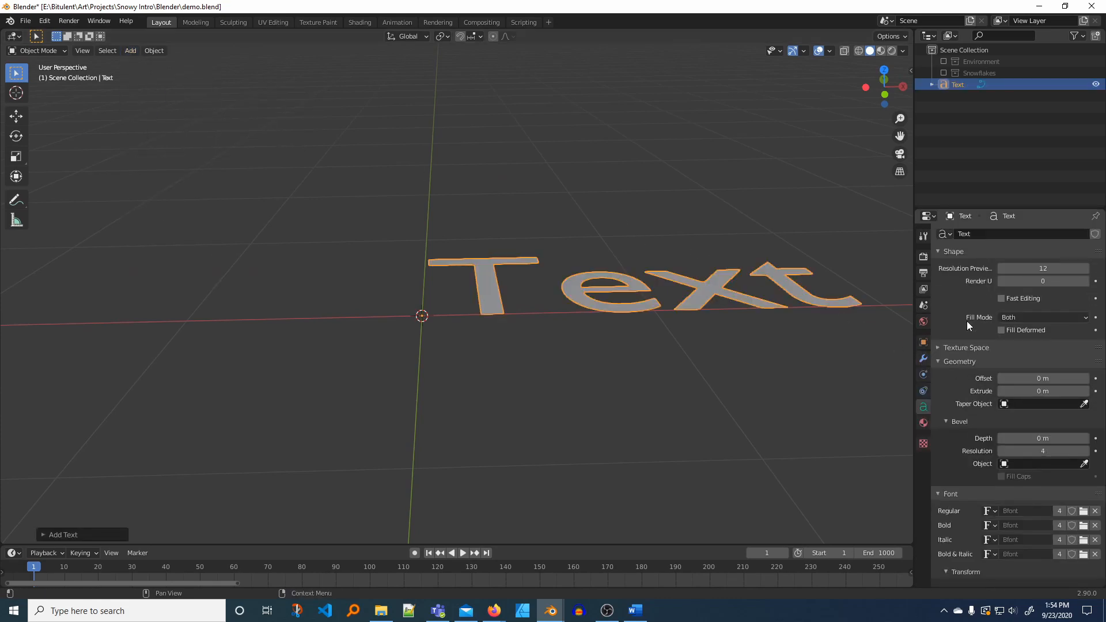
pyautogui.click(1048, 391)
pyautogui.write('0.1')
pyautogui.press('Return')
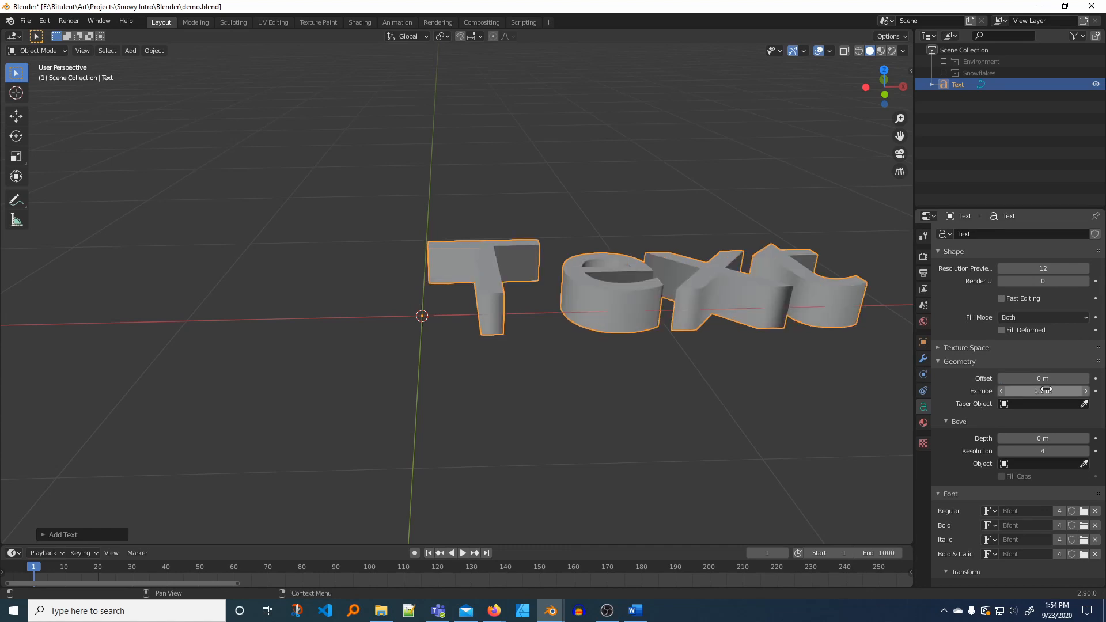
pyautogui.click(1034, 439)
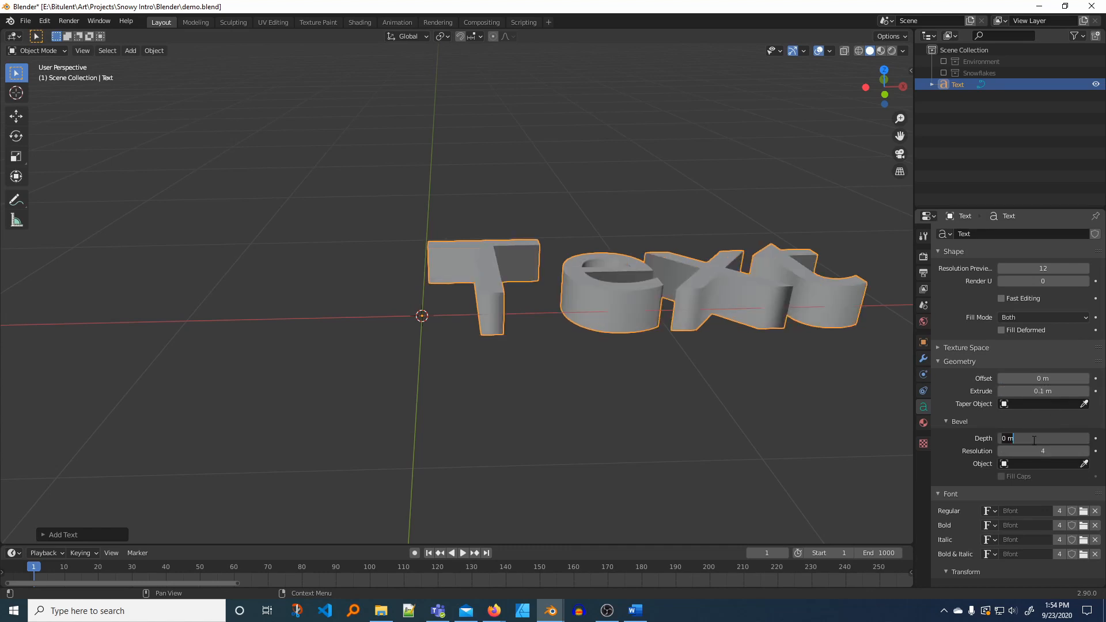
pyautogui.write('.00')
pyautogui.press('Return')
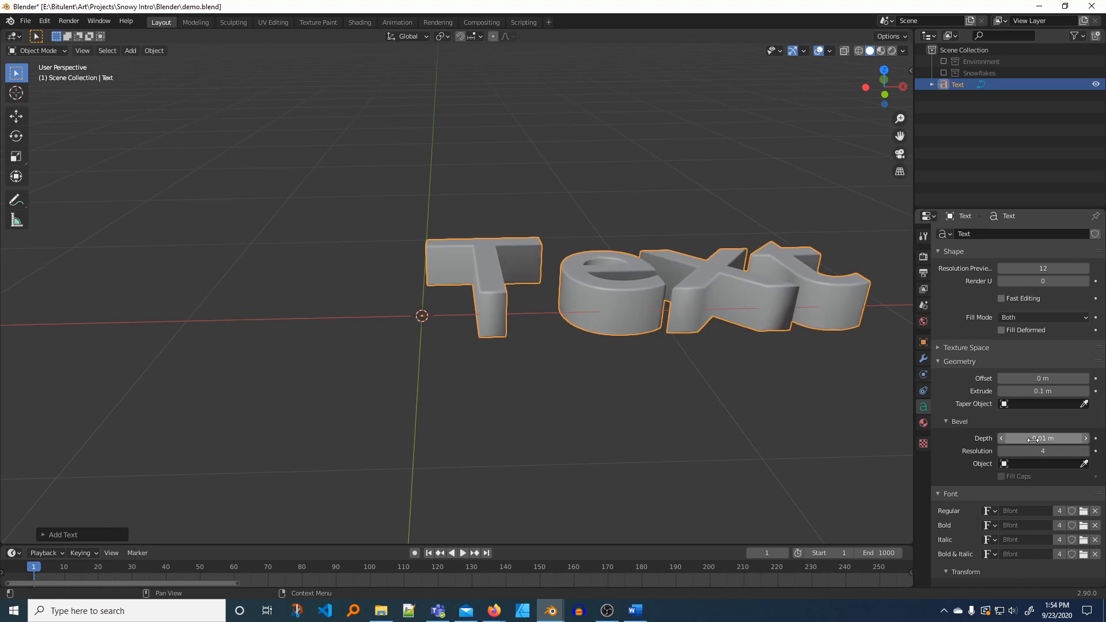
# - Find the Showcard Gothic font file SHOWG.TTF by searching for "sh" and load it as the text's regular font
pyautogui.scroll(-3, 1035, 469)
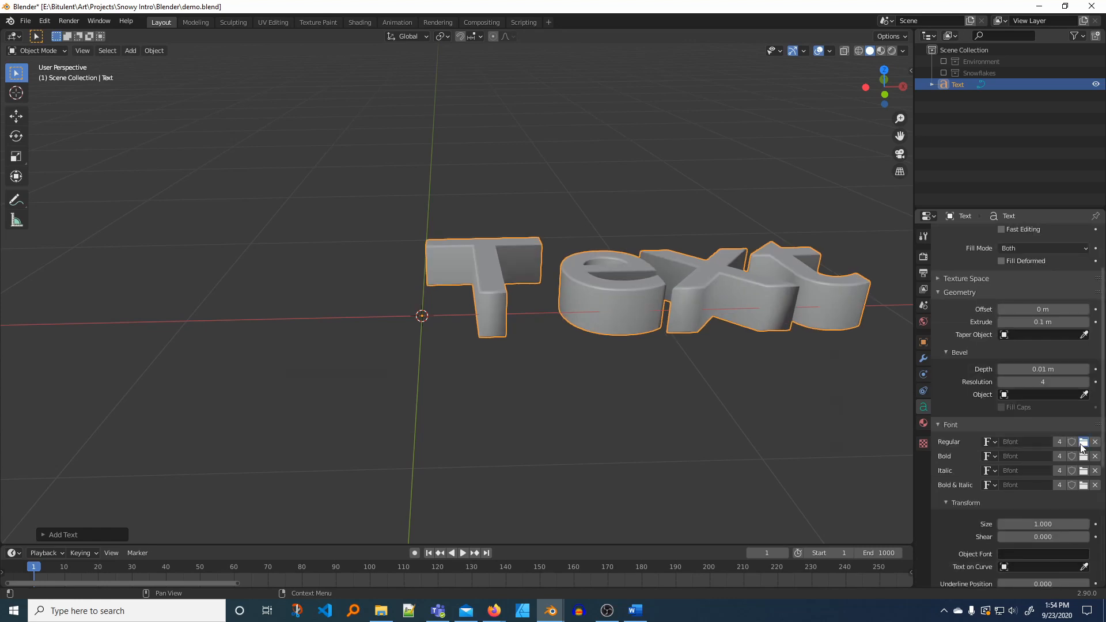
pyautogui.click(1084, 442)
pyautogui.click(721, 165)
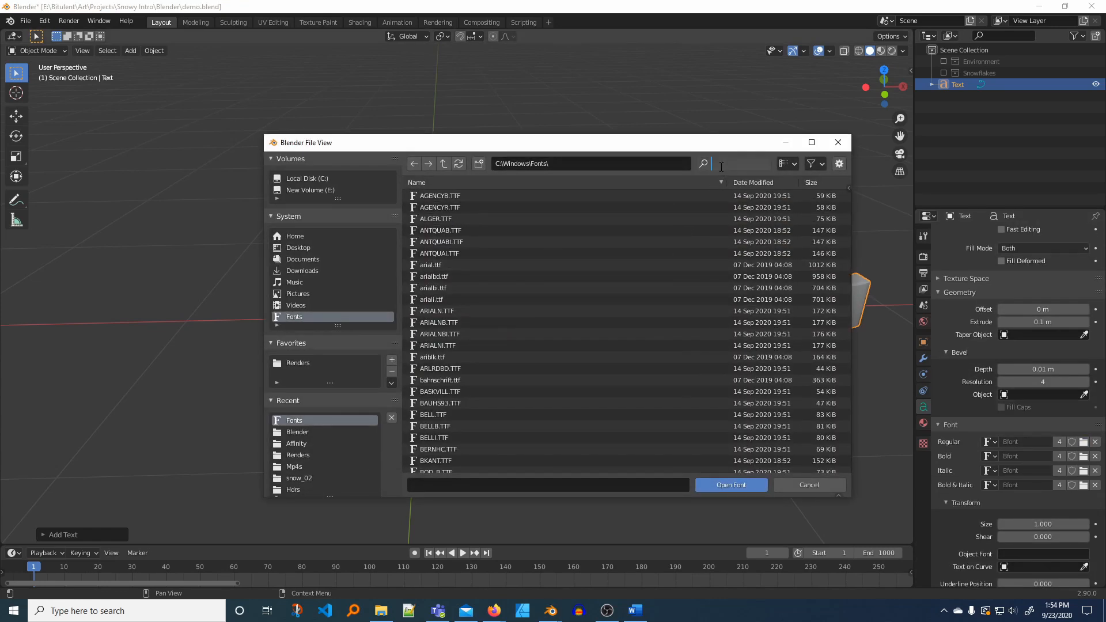
pyautogui.write('sh')
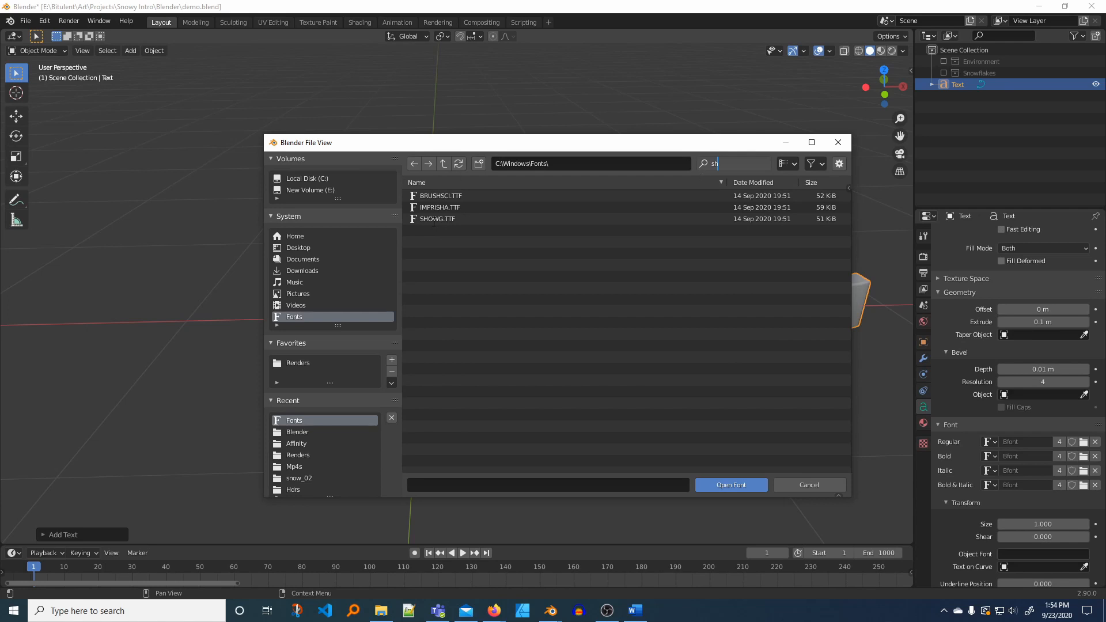
pyautogui.click(433, 221)
pyautogui.doubleClick(433, 220)
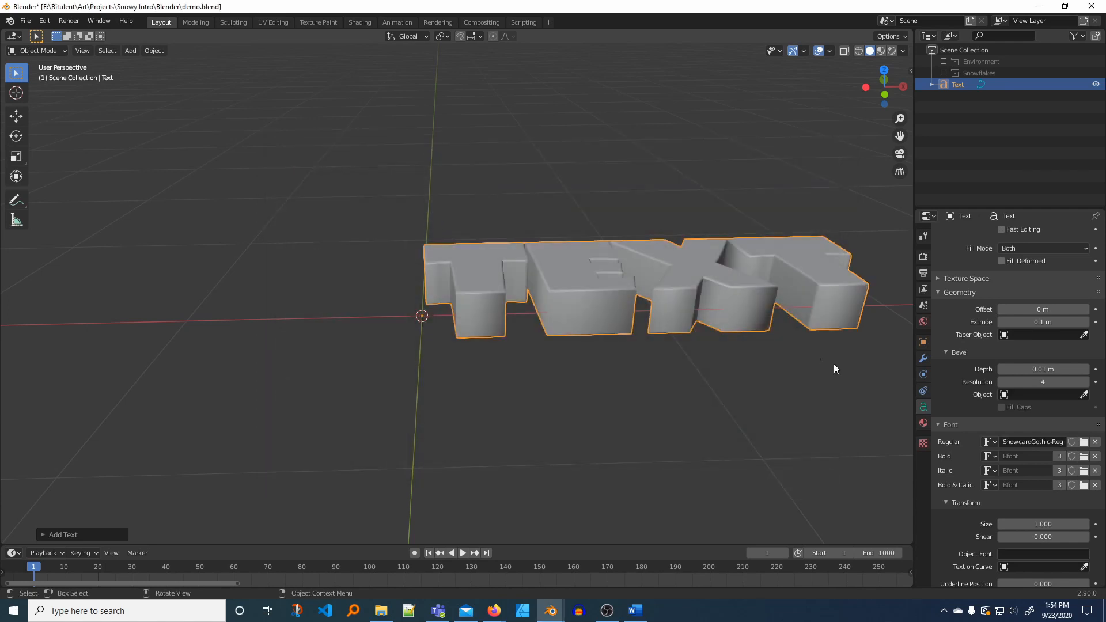
# - Set both the horizontal and vertical alignment of the text to Center
pyautogui.scroll(-6, 998, 461)
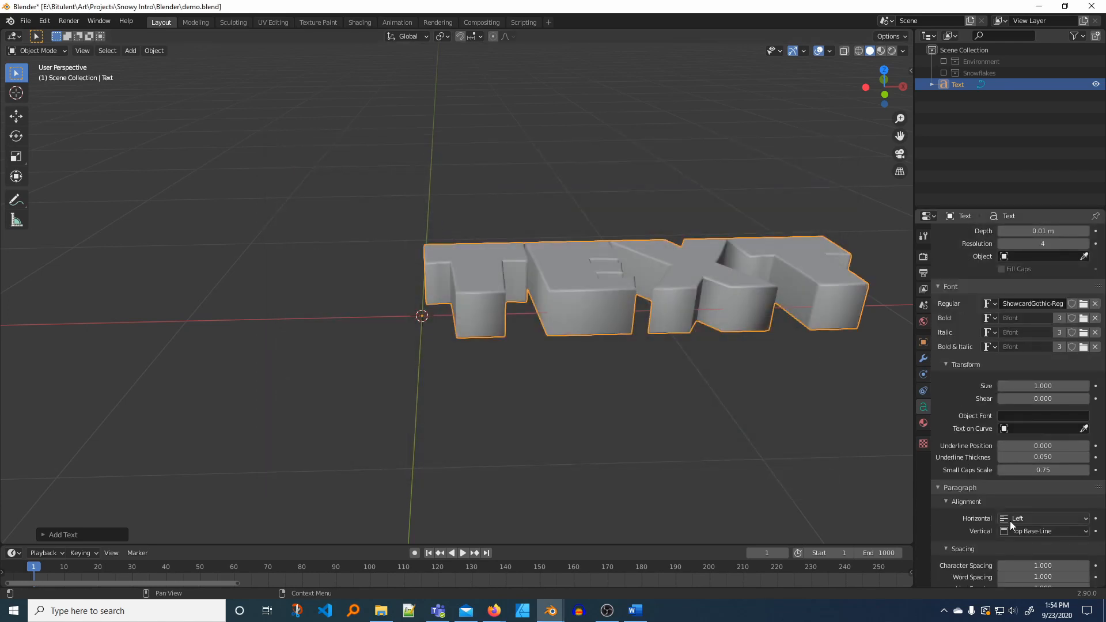
pyautogui.click(1011, 521)
pyautogui.click(1031, 492)
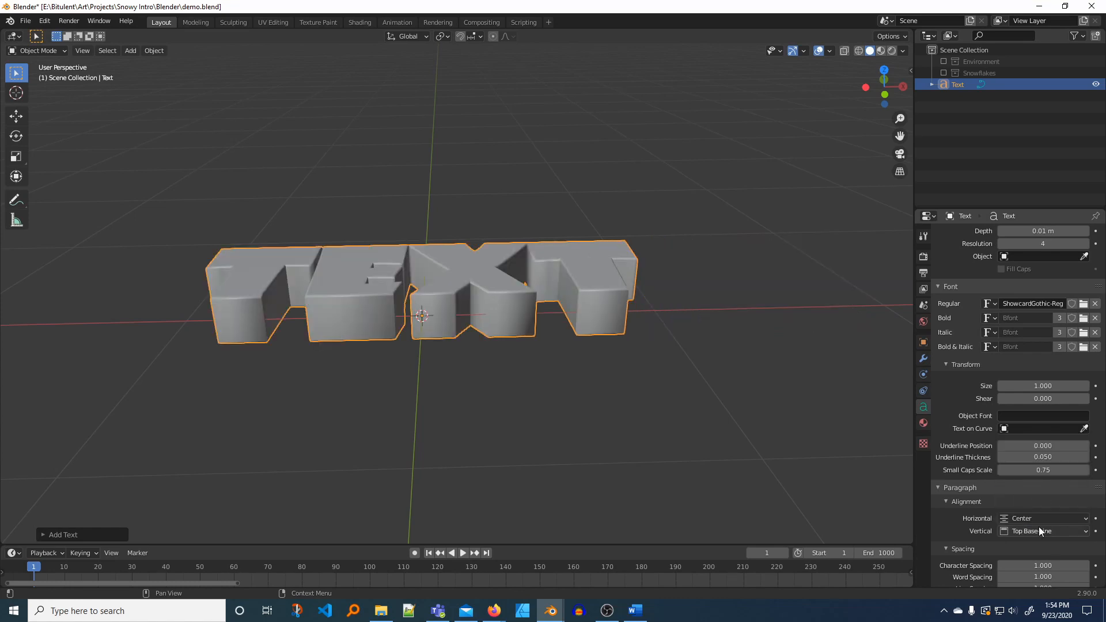
pyautogui.click(1041, 532)
pyautogui.click(1034, 495)
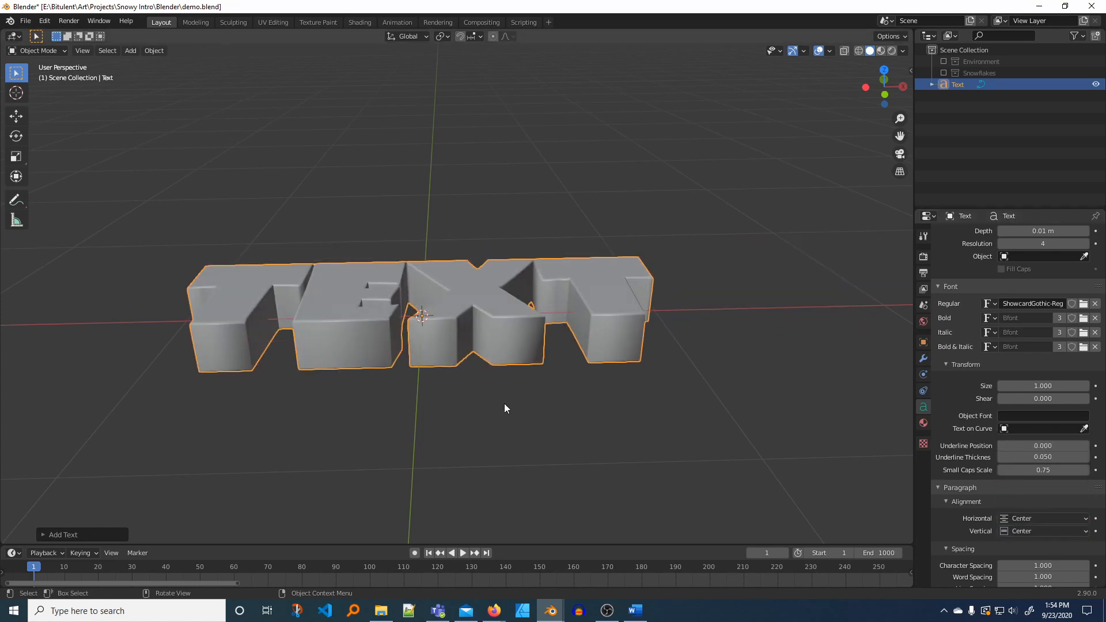
# - Rotate the text 90 degrees about the global X axis so it stands upright
pyautogui.write('rx')
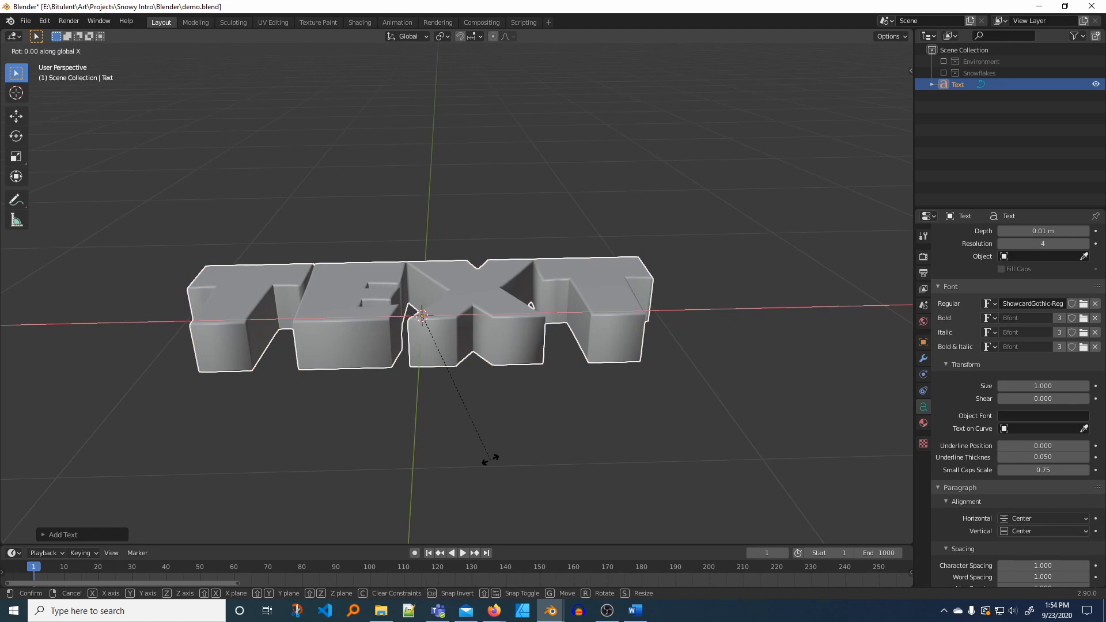
pyautogui.write('90')
pyautogui.press('Return')
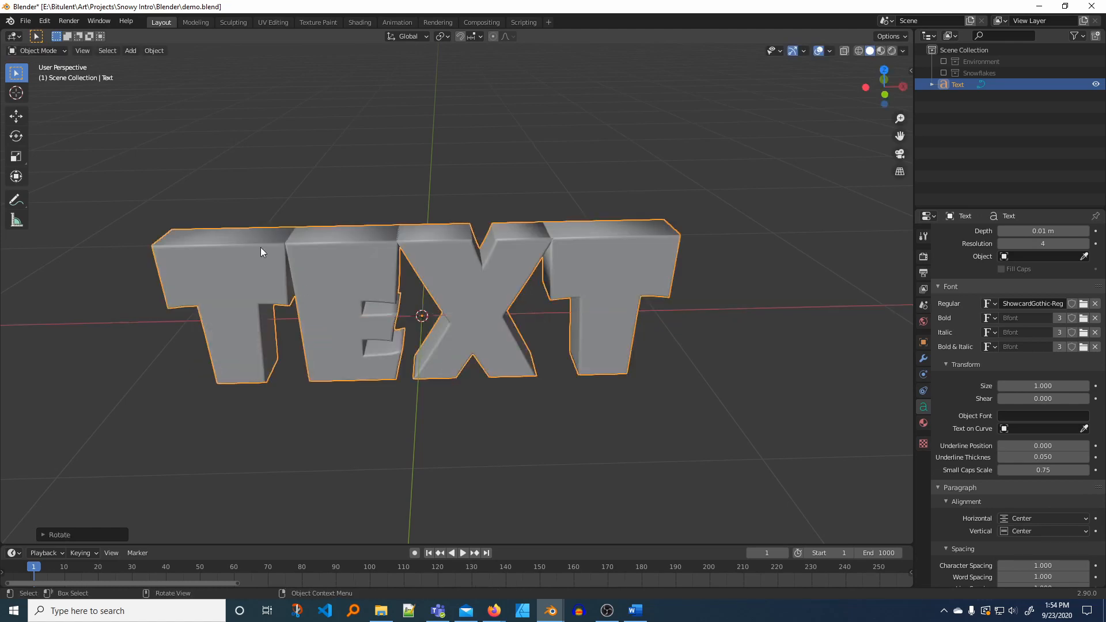
# - Replace the text object's content with "A SNOWY INTRO" and return to Object Mode
pyautogui.click(50, 50)
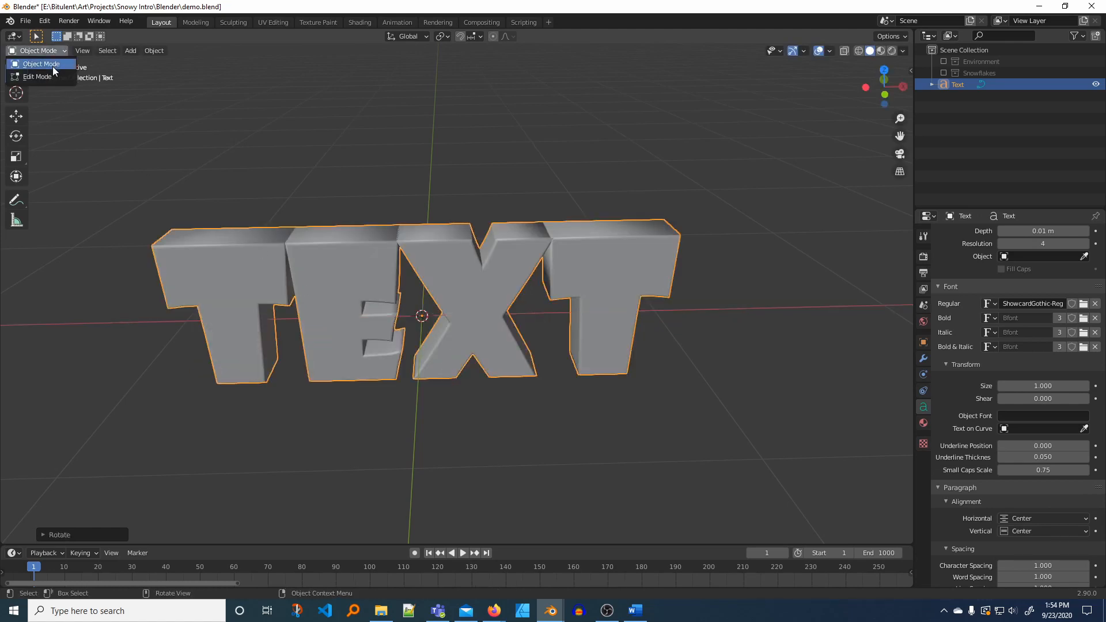
pyautogui.click(50, 77)
pyautogui.press('BackSpace')
pyautogui.press('BackSpace')
pyautogui.press('BackSpace')
pyautogui.press('BackSpace')
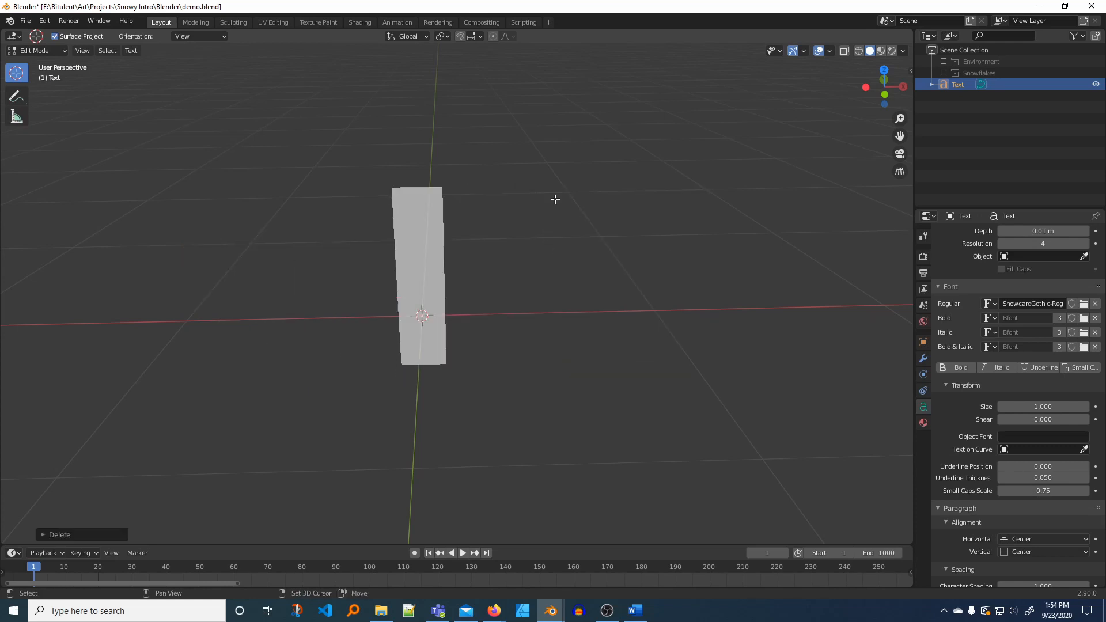
pyautogui.write('A SNOWY')
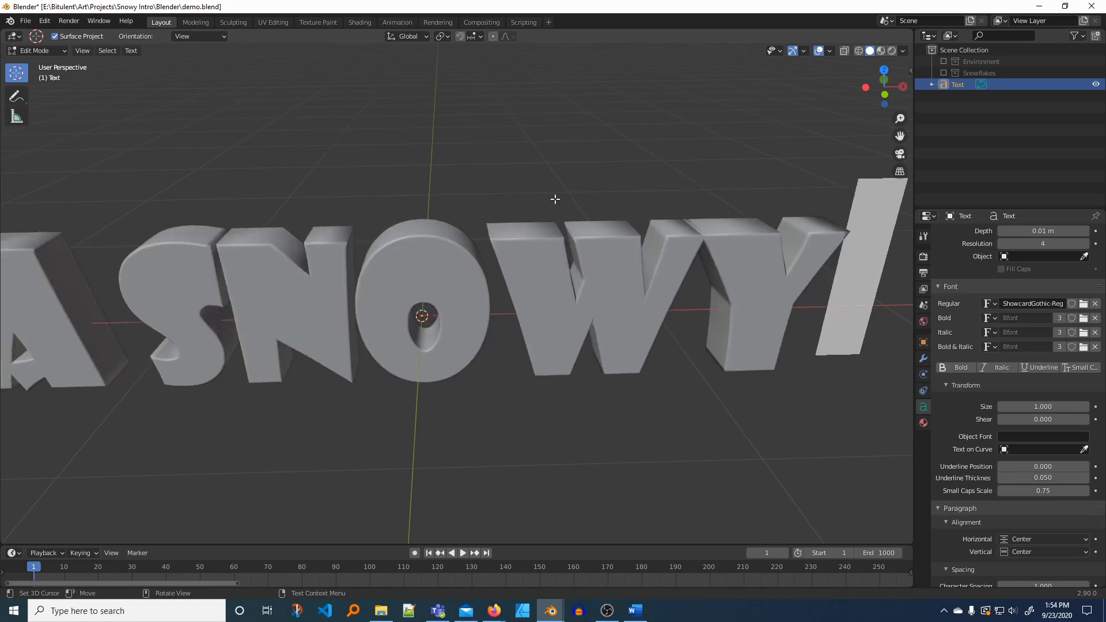
pyautogui.write(' INTR')
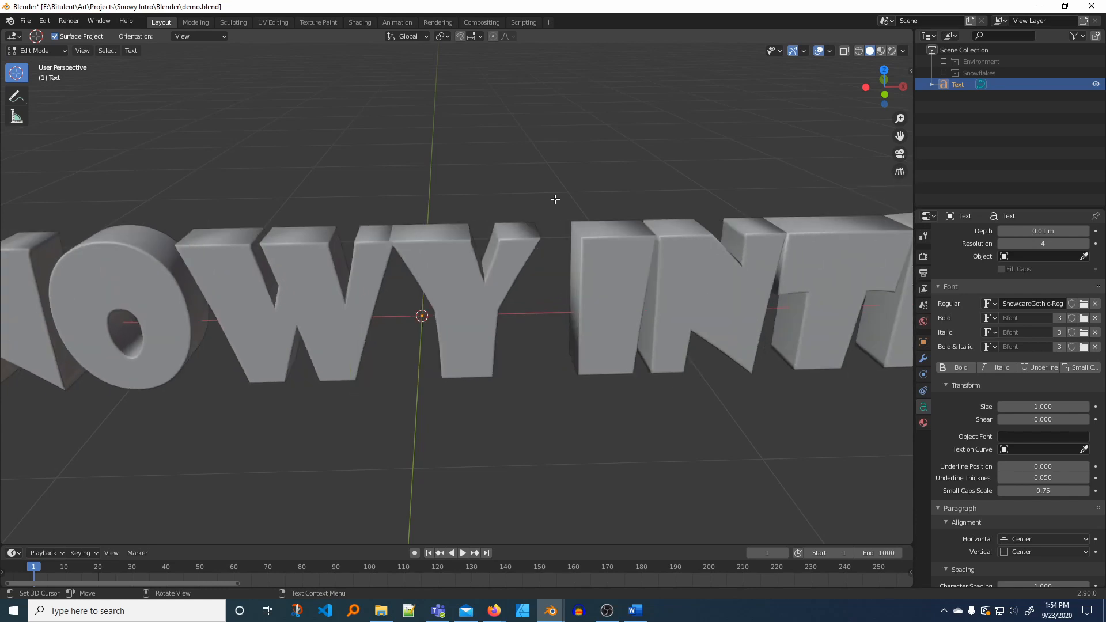
pyautogui.click(35, 52)
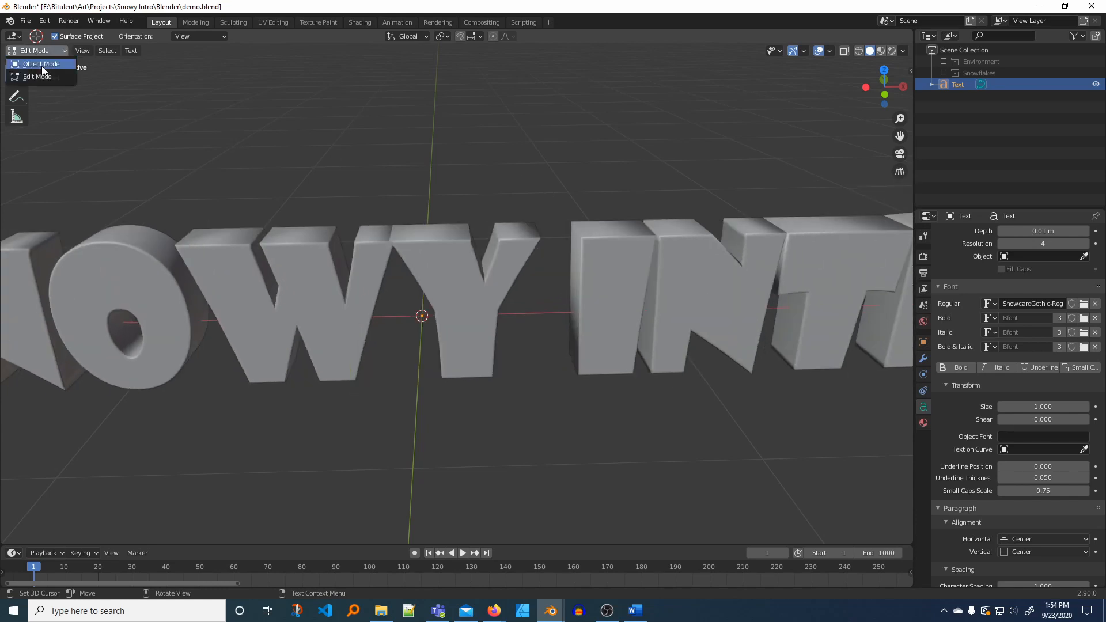
pyautogui.click(42, 65)
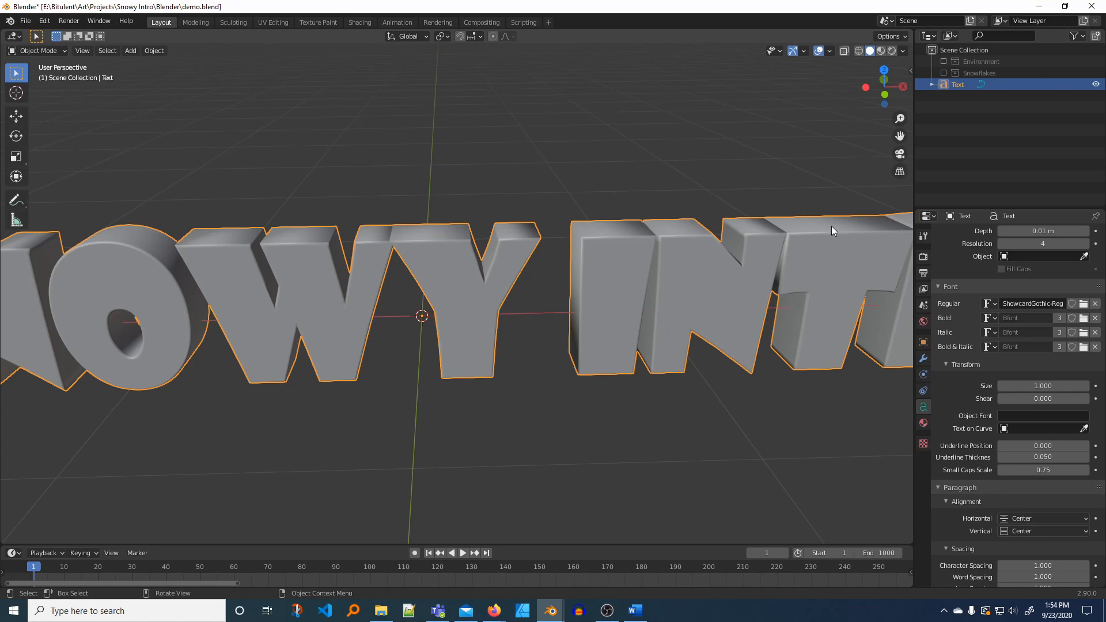
# - Look through the camera, enable the Environment collection, and move the camera about -1.4 m along global Y so the whole title fits the frame
pyautogui.click(900, 154)
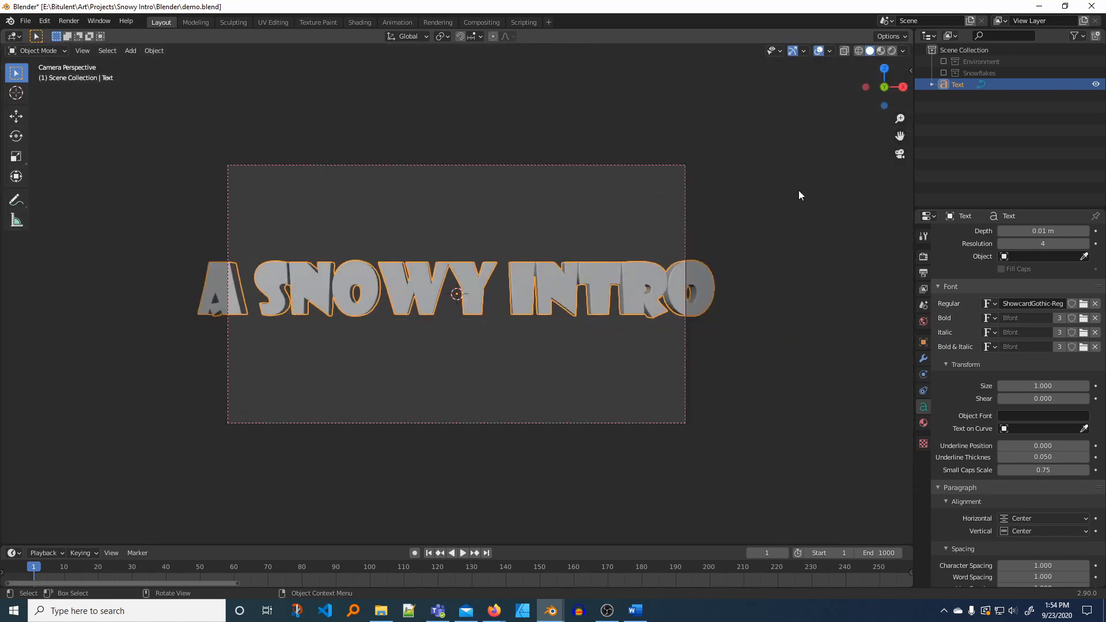
pyautogui.click(944, 61)
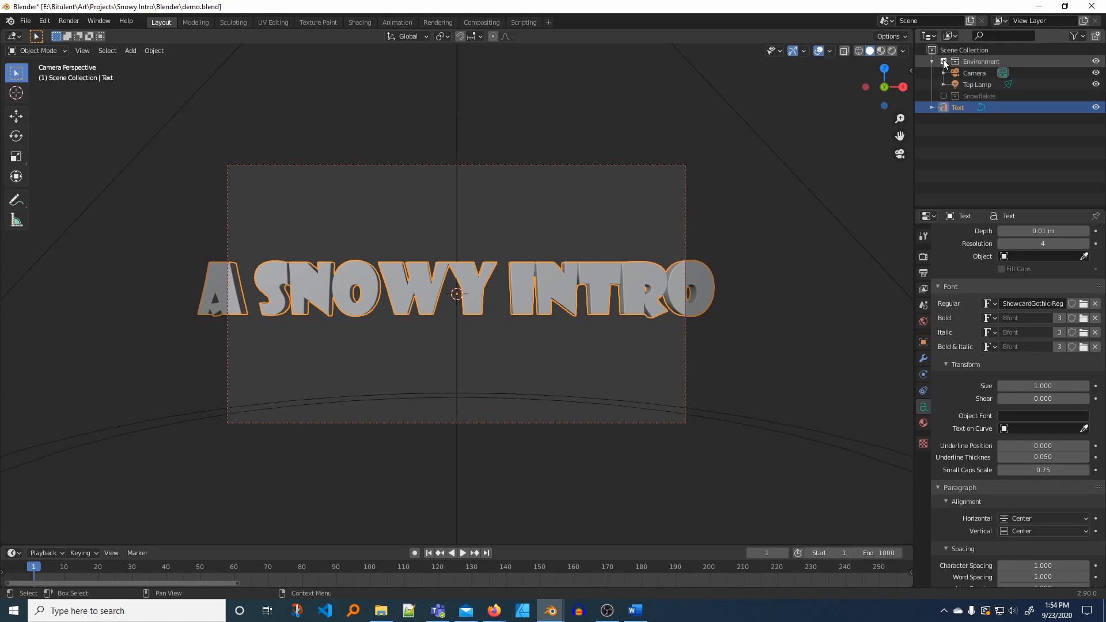
pyautogui.click(973, 73)
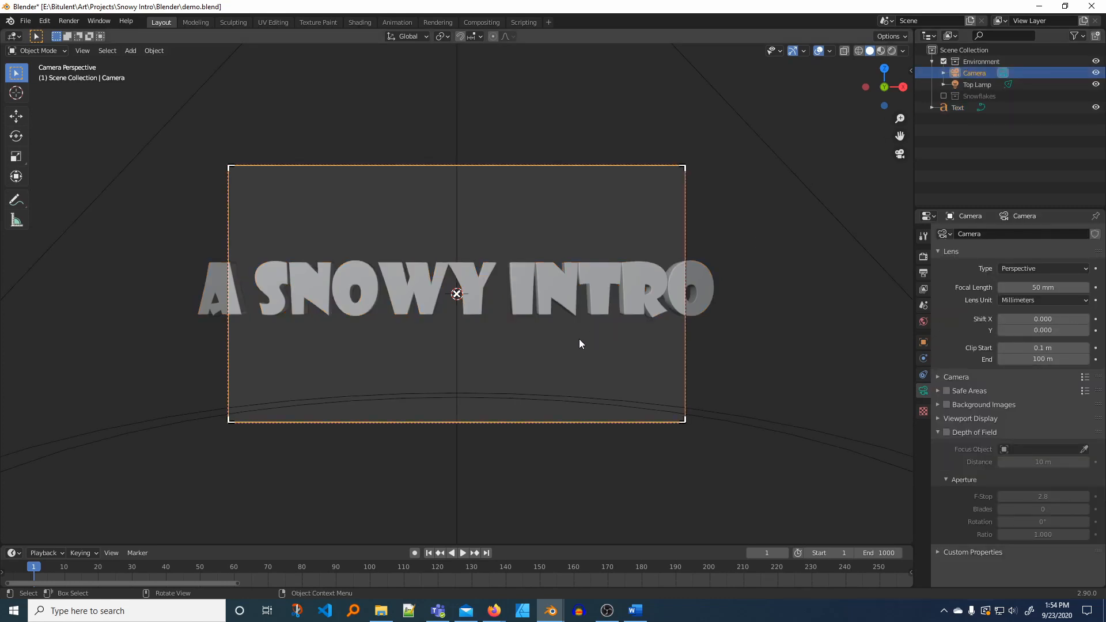
pyautogui.press('g')
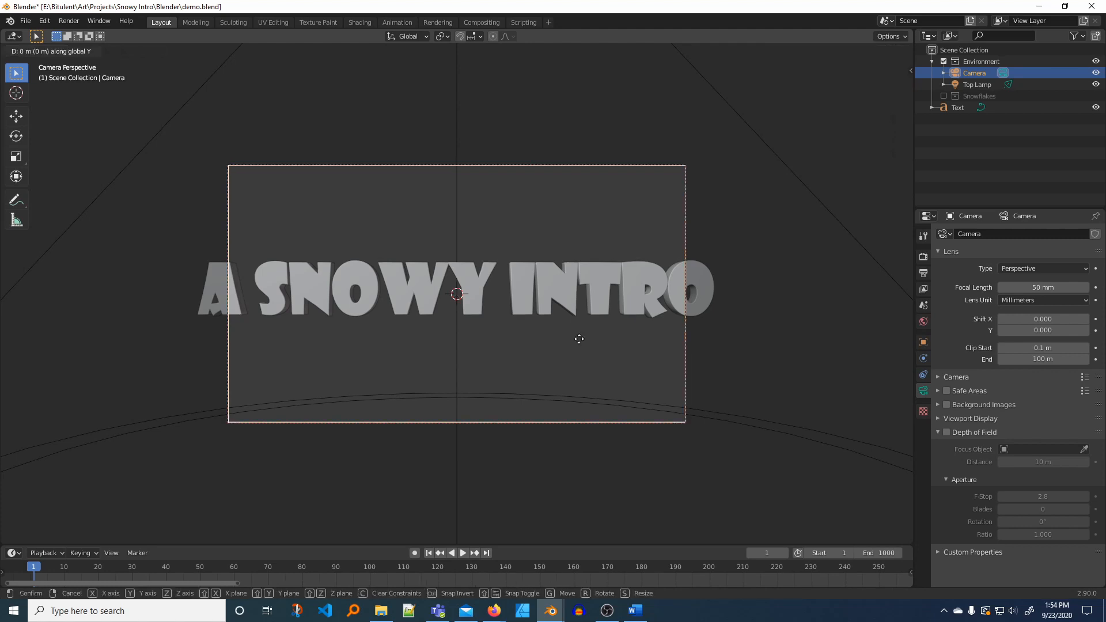
pyautogui.press('y')
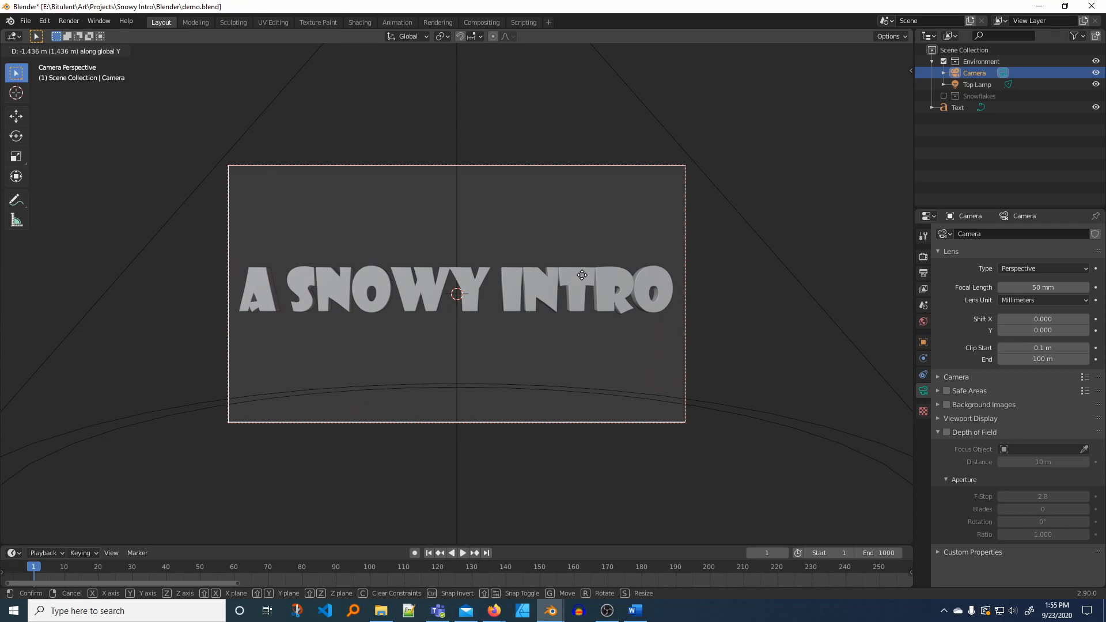
pyautogui.click(582, 275)
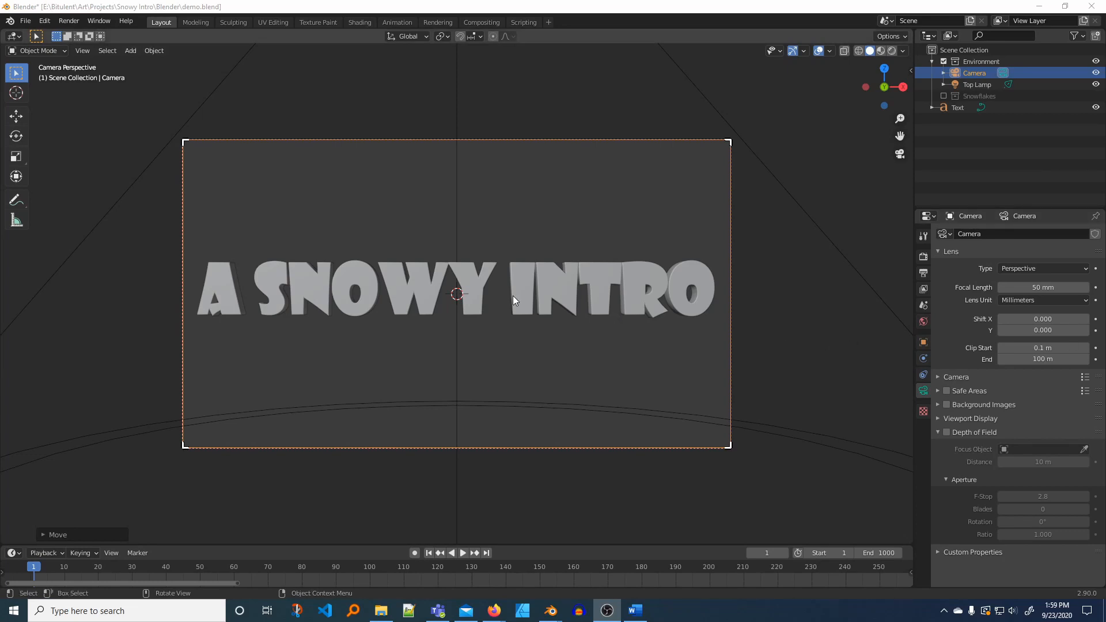
# - Append the Ice material from the finished full-scene blend file with the title text selected
pyautogui.click(516, 295)
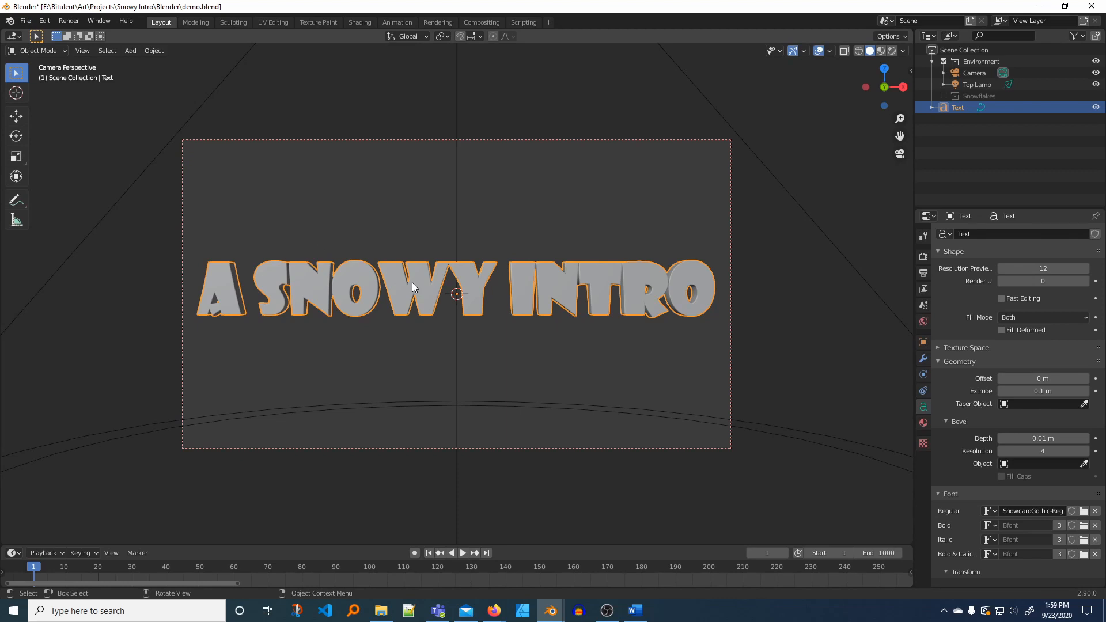
pyautogui.click(26, 23)
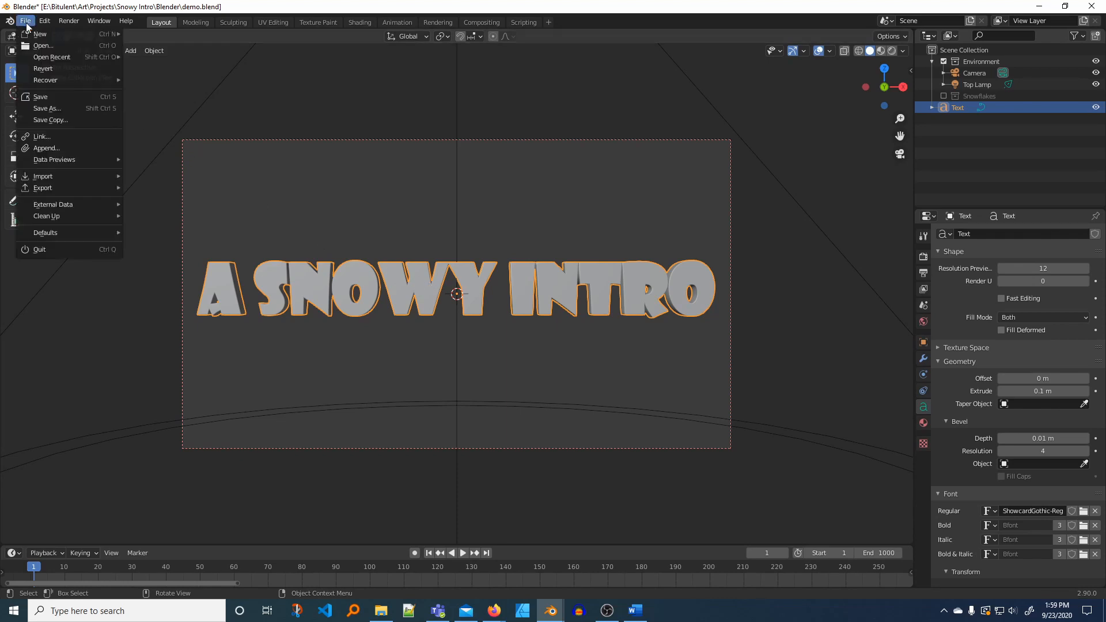
pyautogui.click(57, 146)
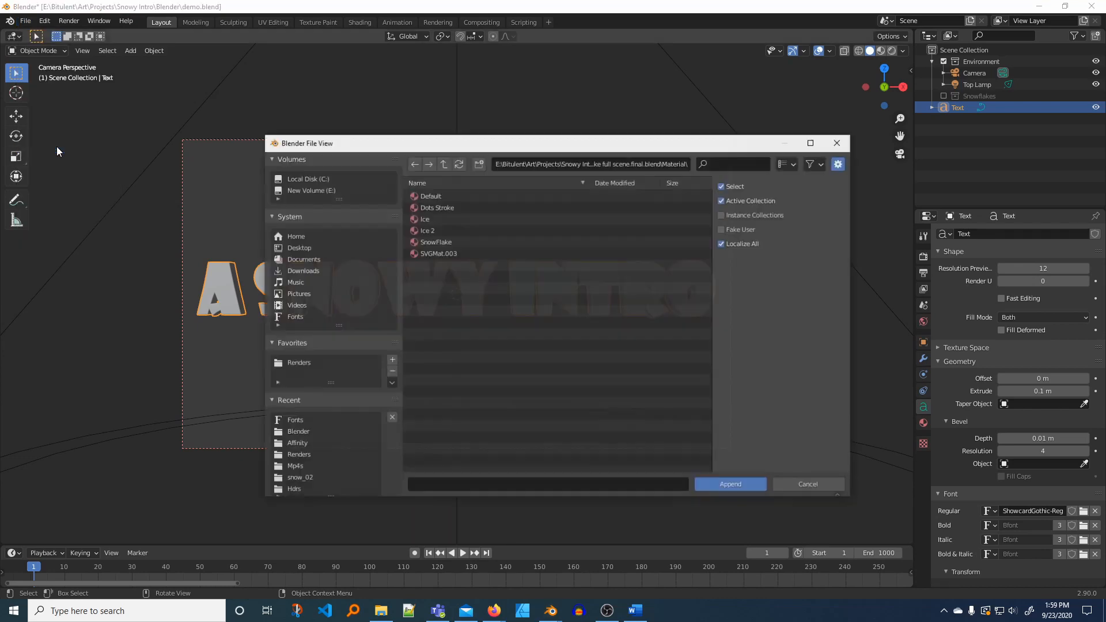
pyautogui.click(432, 218)
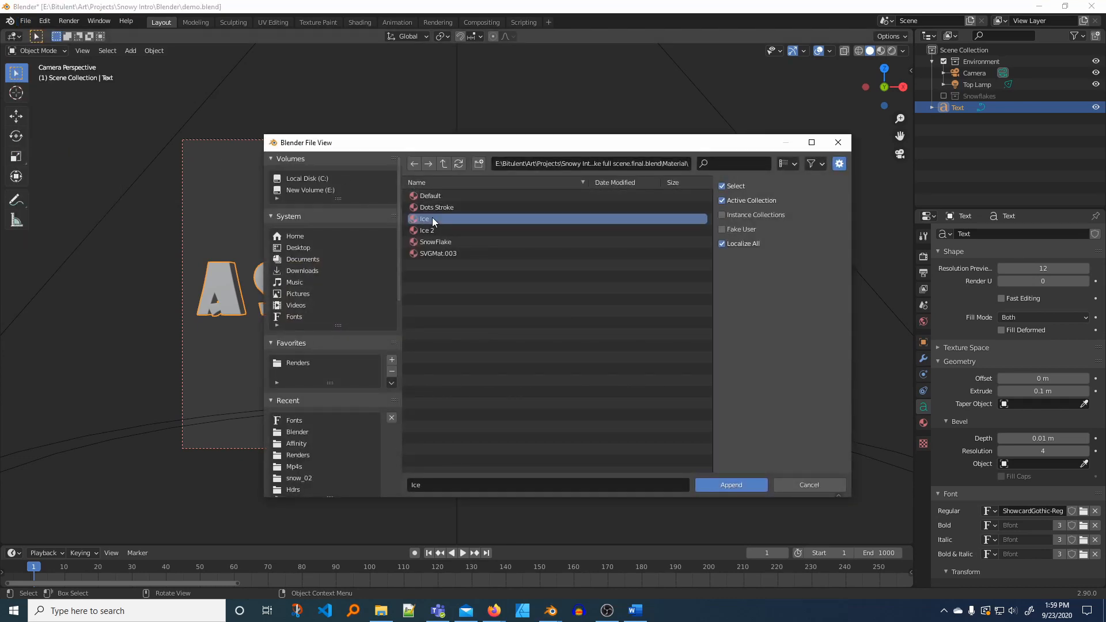
pyautogui.click(725, 485)
# - Assign the Ice material to the "A SNOWY INTRO" text and deselect it
pyautogui.click(638, 283)
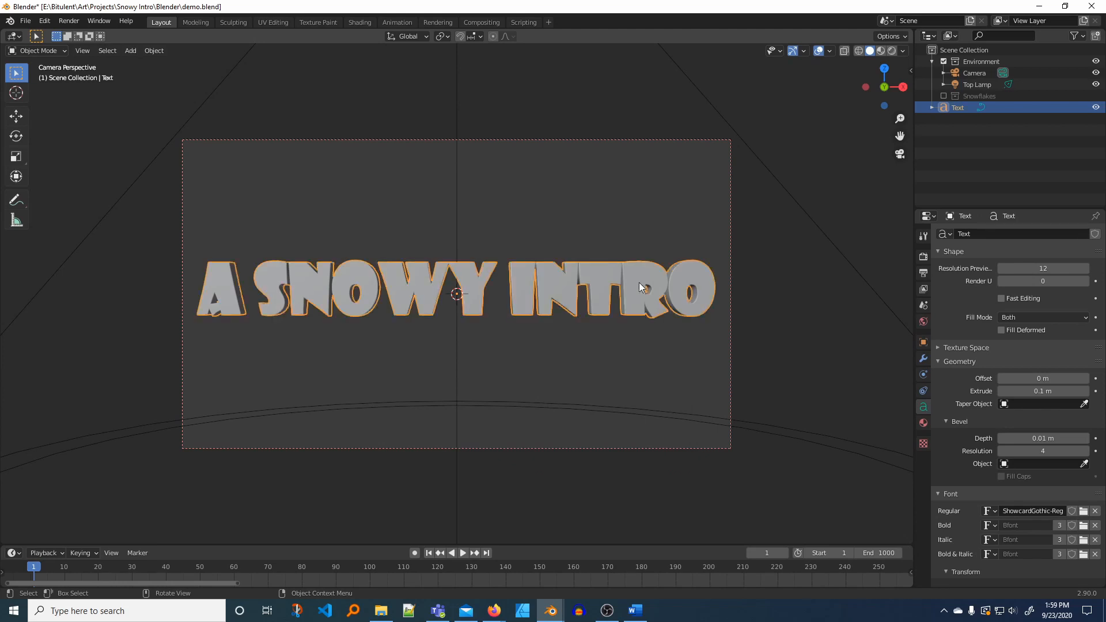
pyautogui.click(923, 424)
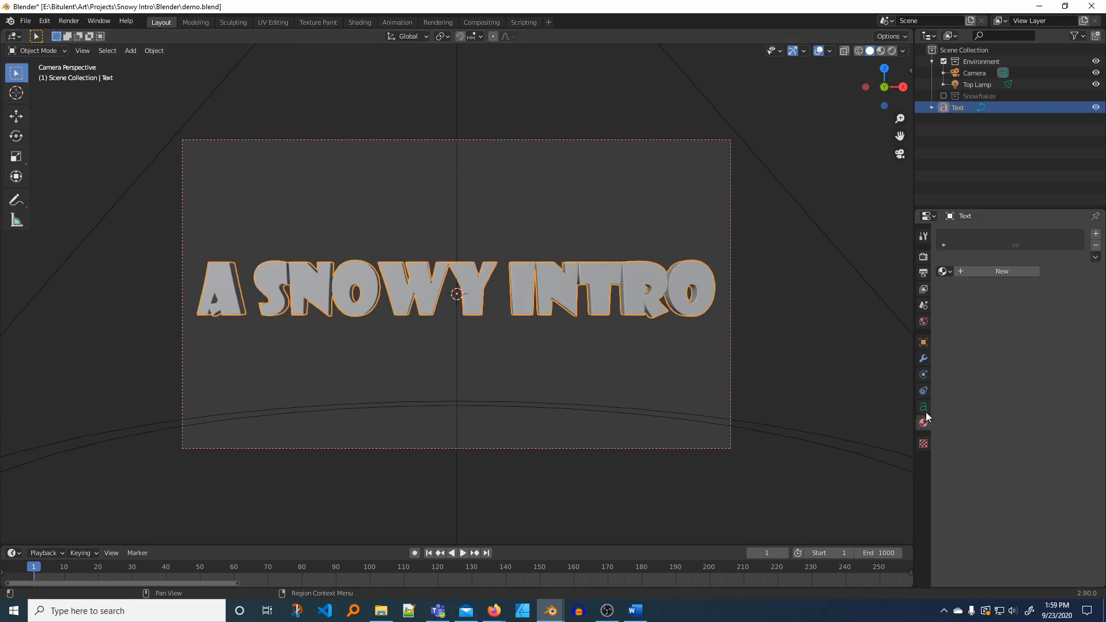
pyautogui.click(951, 273)
pyautogui.click(957, 288)
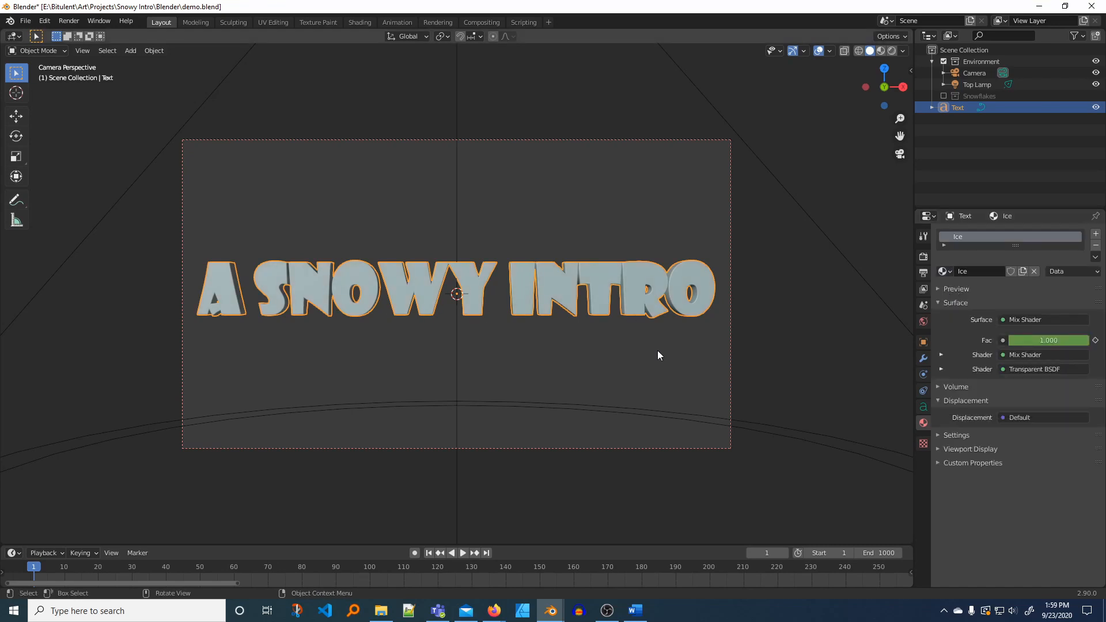
pyautogui.click(765, 303)
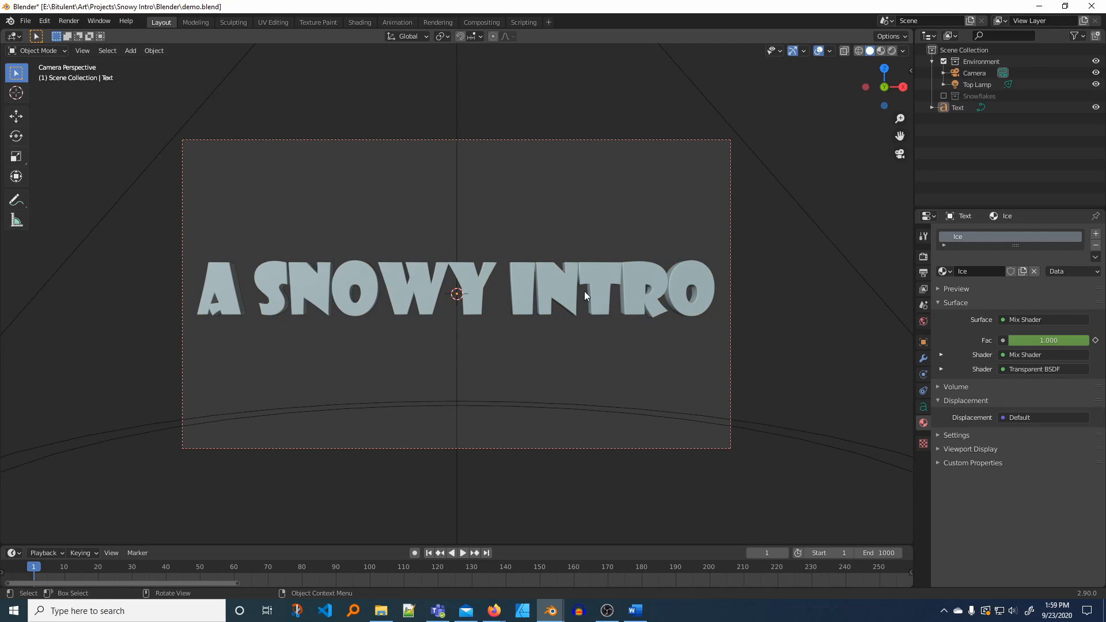
# - Duplicate the title text and move the copy straight down along global Z to form a second line below the original
pyautogui.click(555, 284)
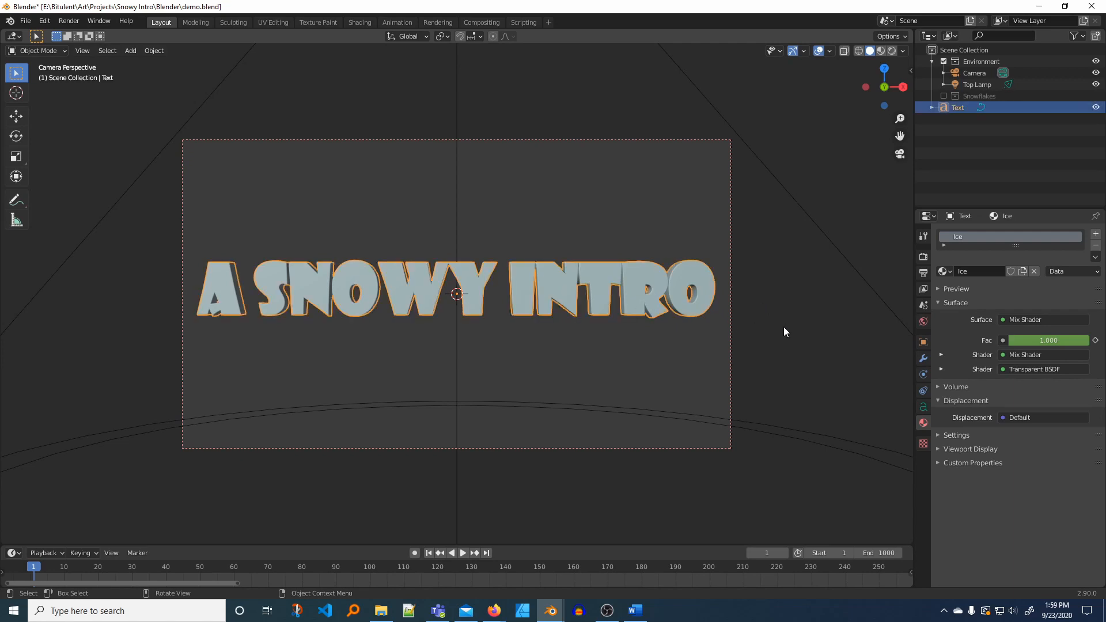
pyautogui.hotkey('shift', 'd')
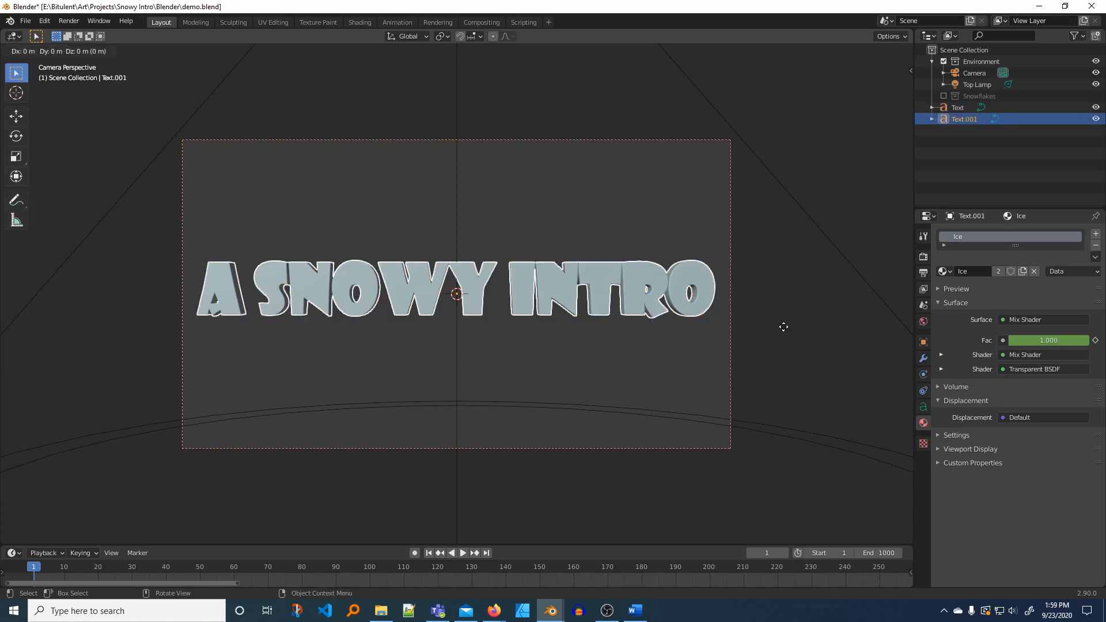
pyautogui.press('y')
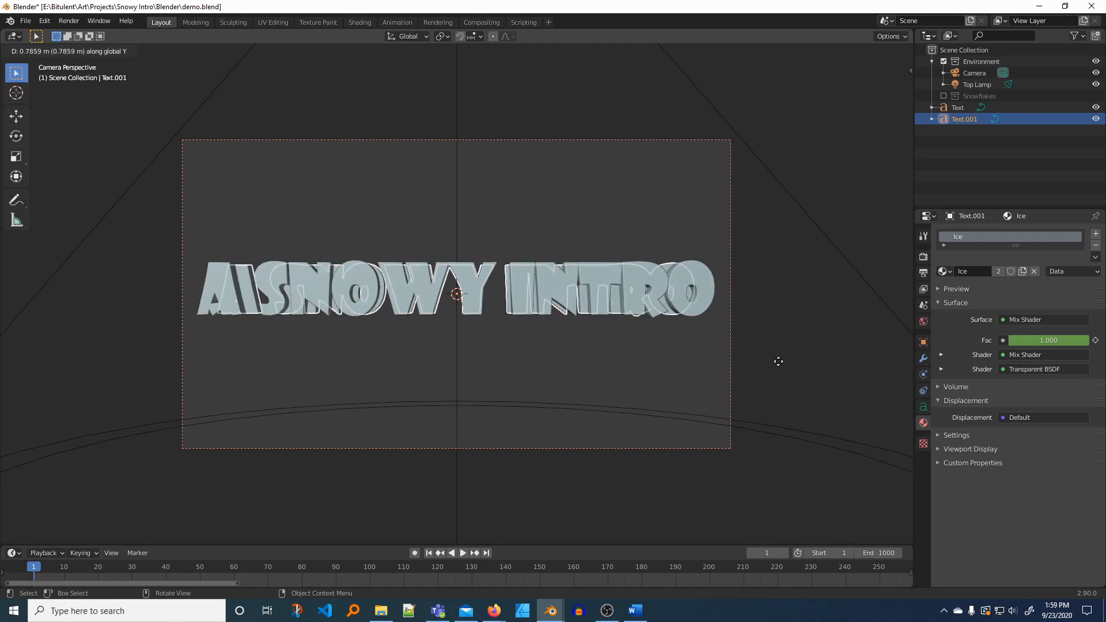
pyautogui.press('Escape')
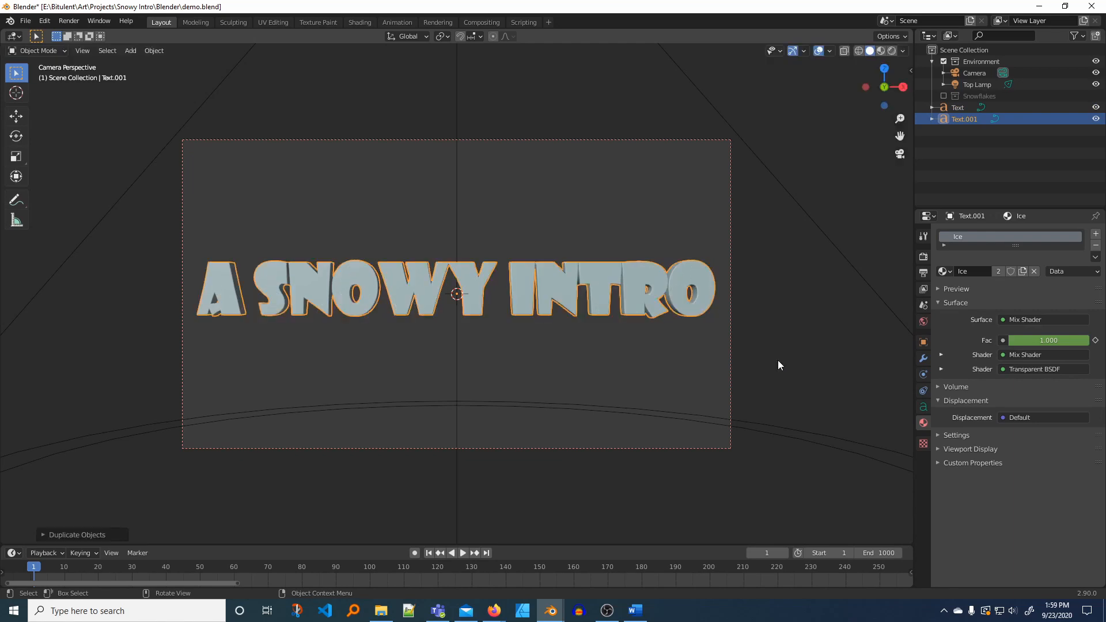
pyautogui.press('g')
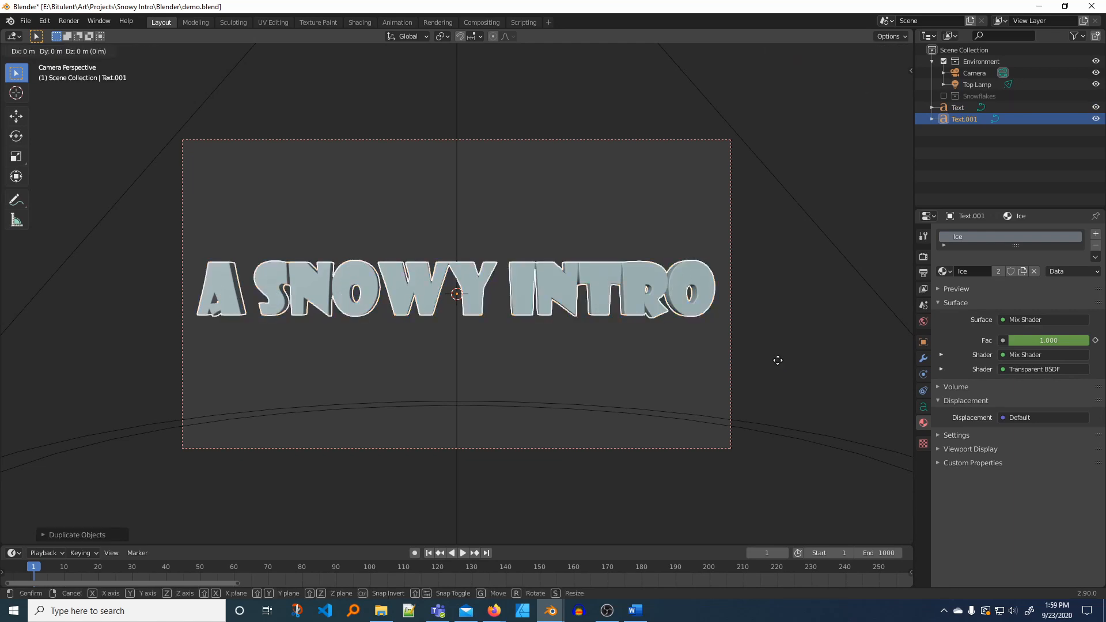
pyautogui.press('z')
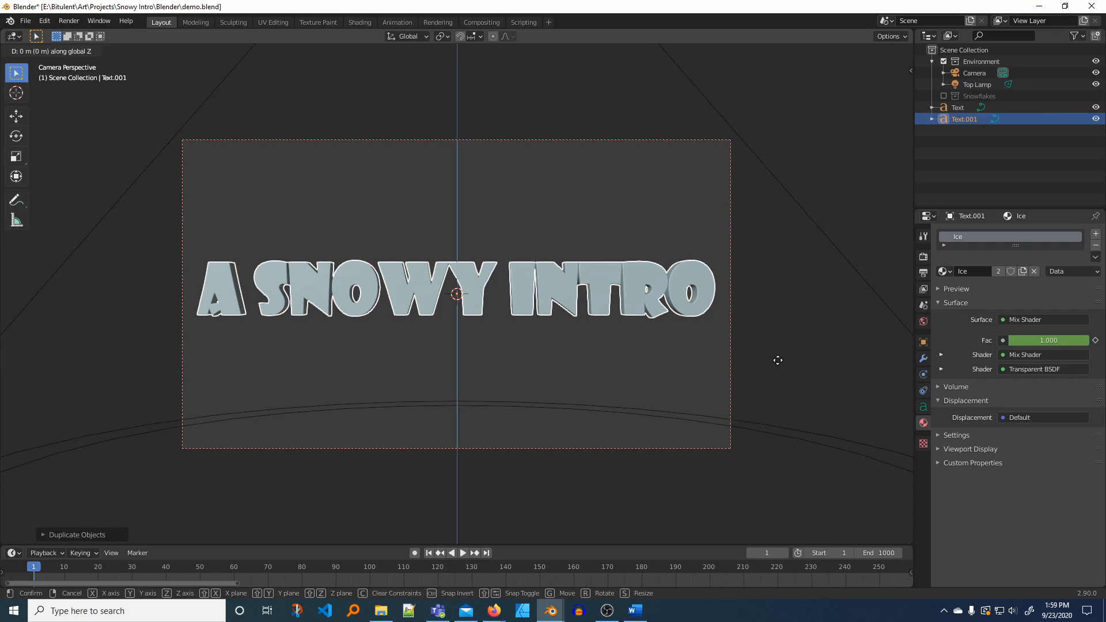
pyautogui.click(767, 431)
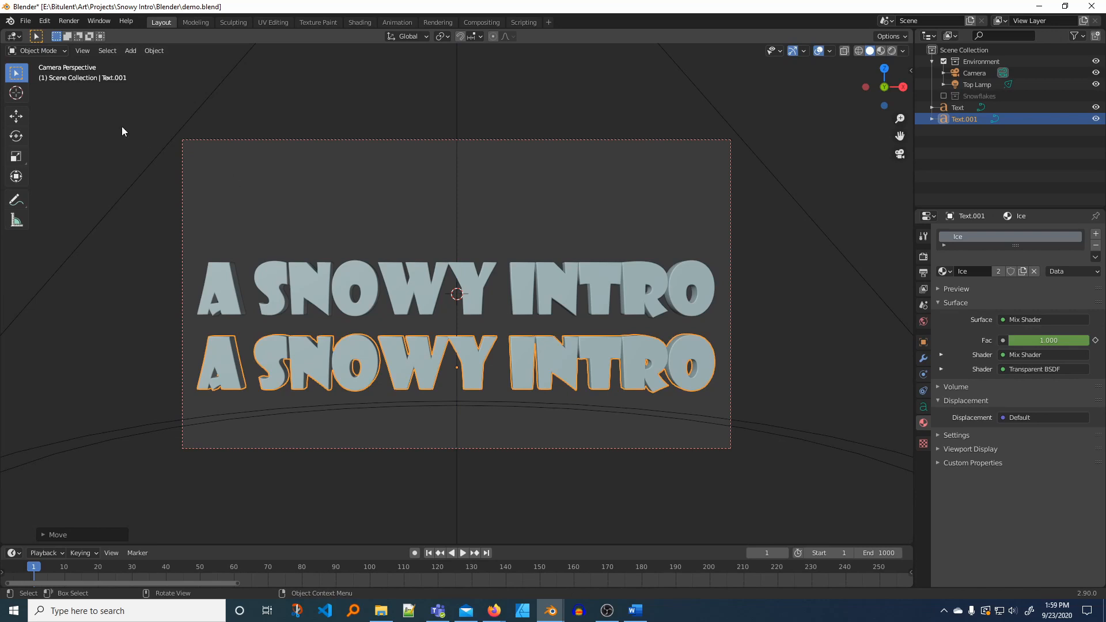
# - Replace the lower text copy's content with "BY BITULENT" and return to Object Mode
pyautogui.click(46, 49)
pyautogui.click(51, 74)
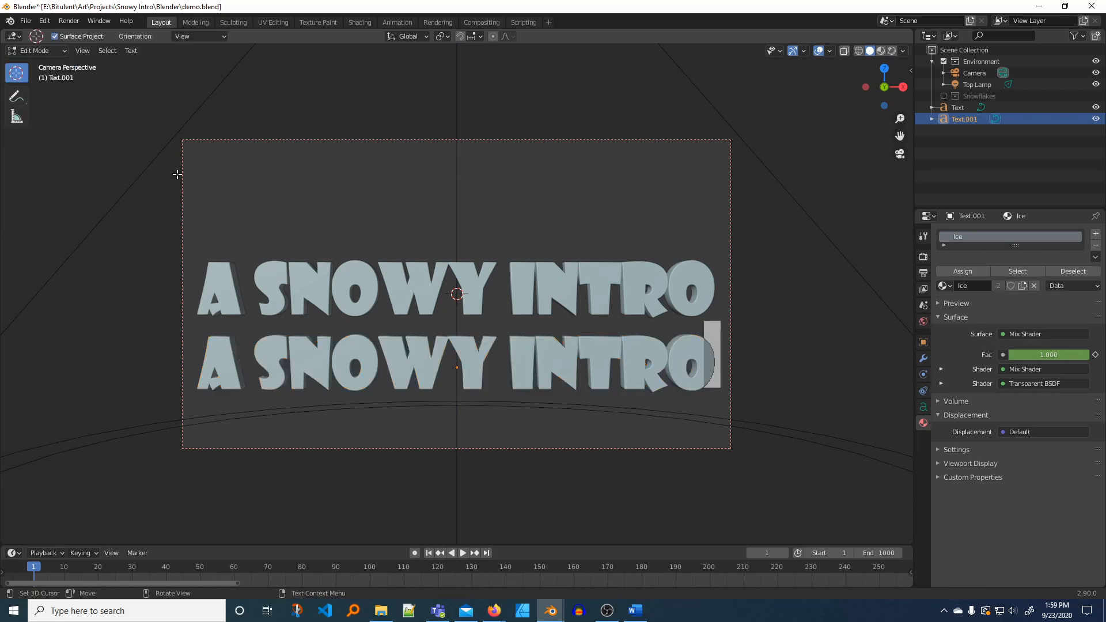
pyautogui.press('BackSpace')
pyautogui.press('BackSpace')
pyautogui.press('BackSpace')
pyautogui.press('BackSpace')
pyautogui.press('BackSpace')
pyautogui.press('BackSpace')
pyautogui.press('BackSpace')
pyautogui.press('BackSpace')
pyautogui.press('BackSpace')
pyautogui.press('BackSpace')
pyautogui.press('BackSpace')
pyautogui.press('BackSpace')
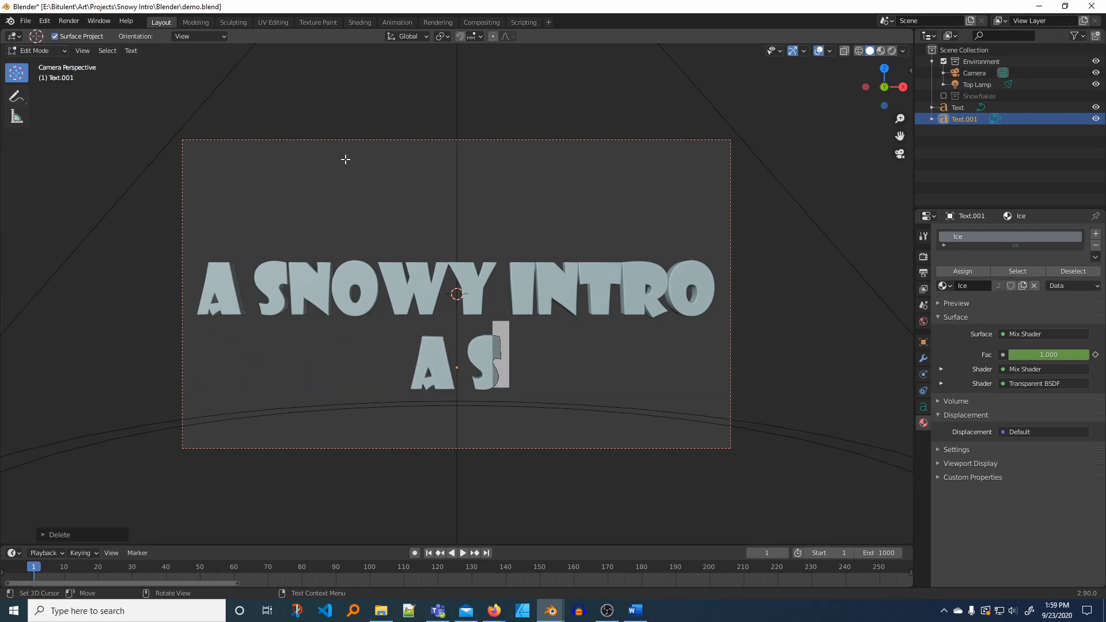
pyautogui.press('BackSpace')
pyautogui.write('BY')
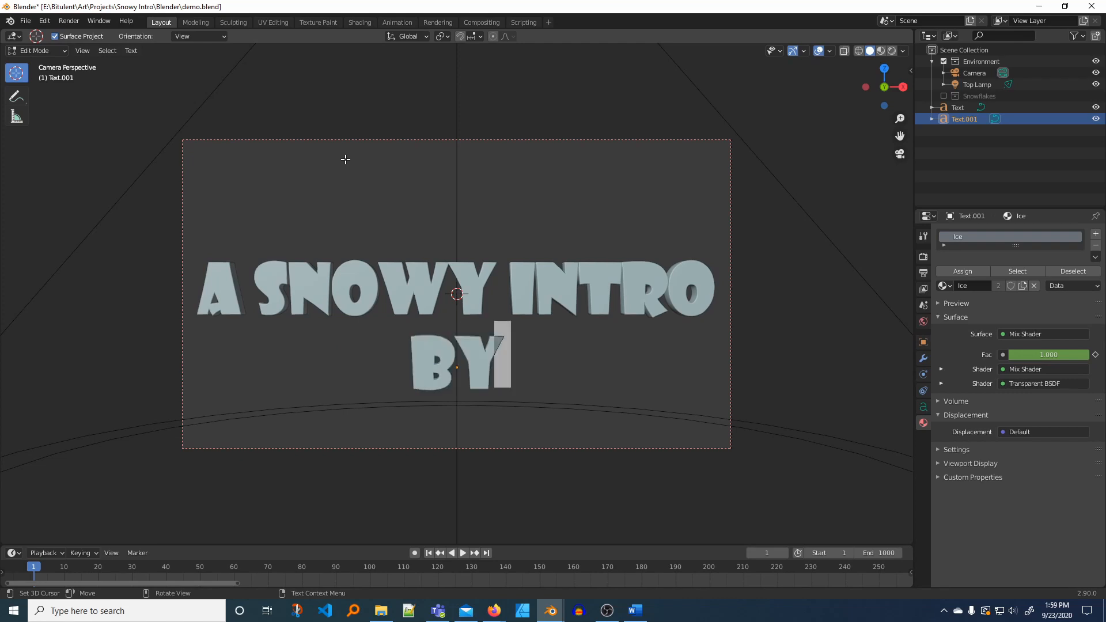
pyautogui.write(' BITULENT')
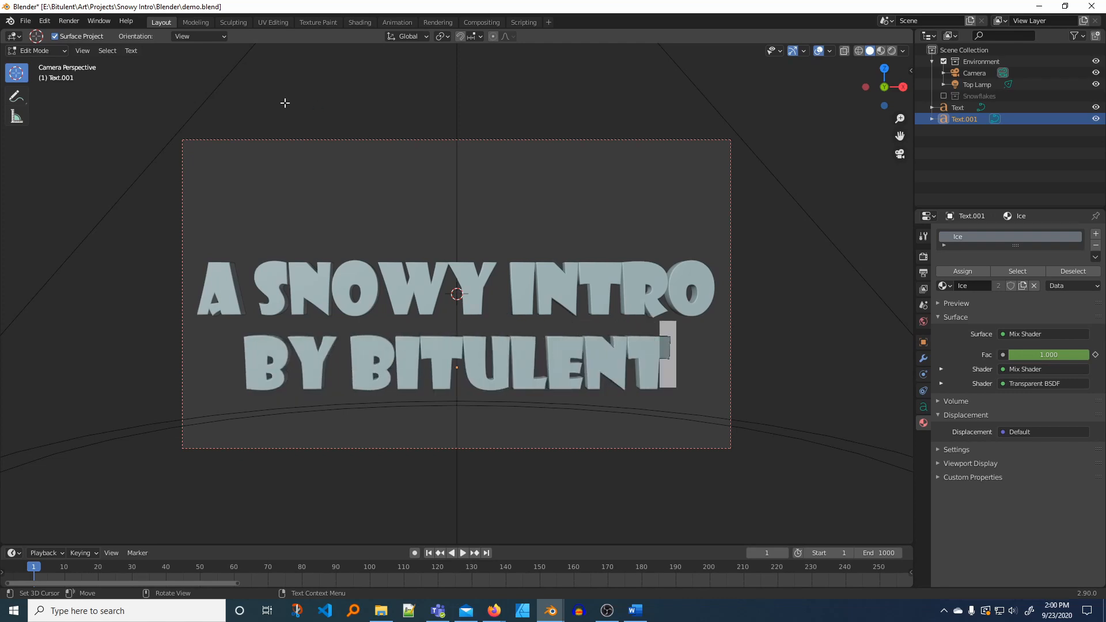
pyautogui.click(131, 85)
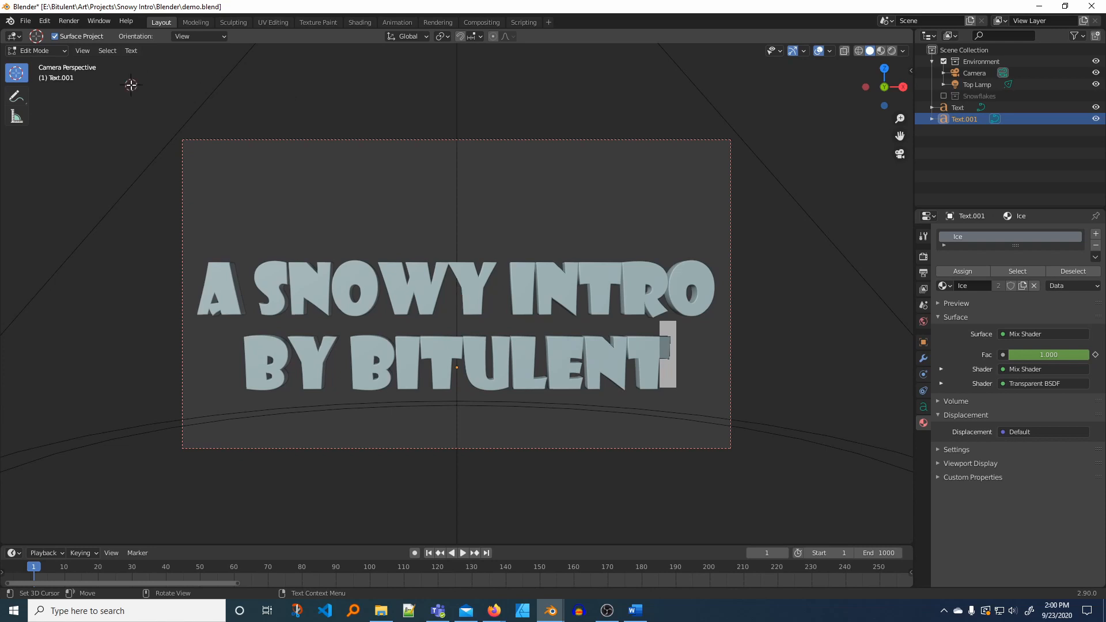
pyautogui.click(50, 52)
pyautogui.click(43, 63)
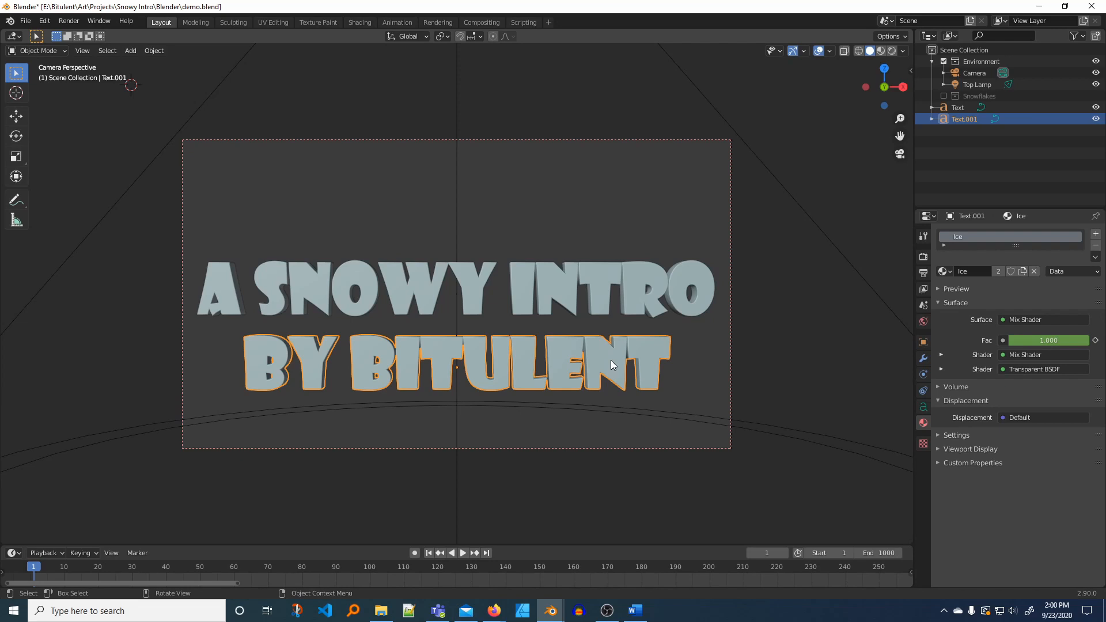
# - Scale the "BY BITULENT" text down to about 0.7 and move it up along global Z, closer to the first line
pyautogui.press('s')
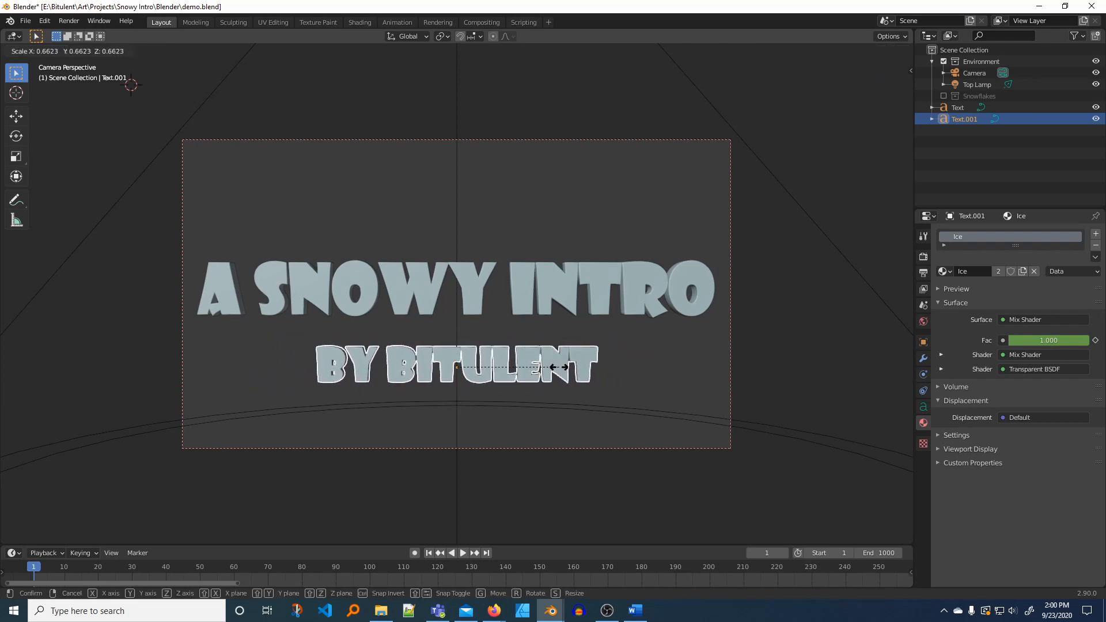
pyautogui.click(567, 369)
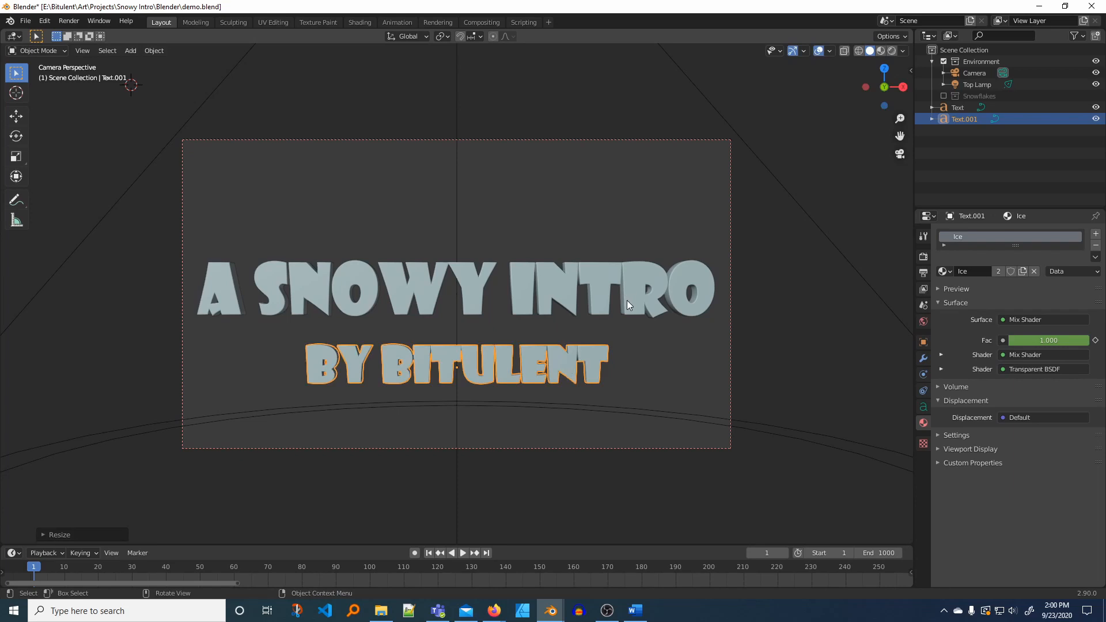
pyautogui.press('g')
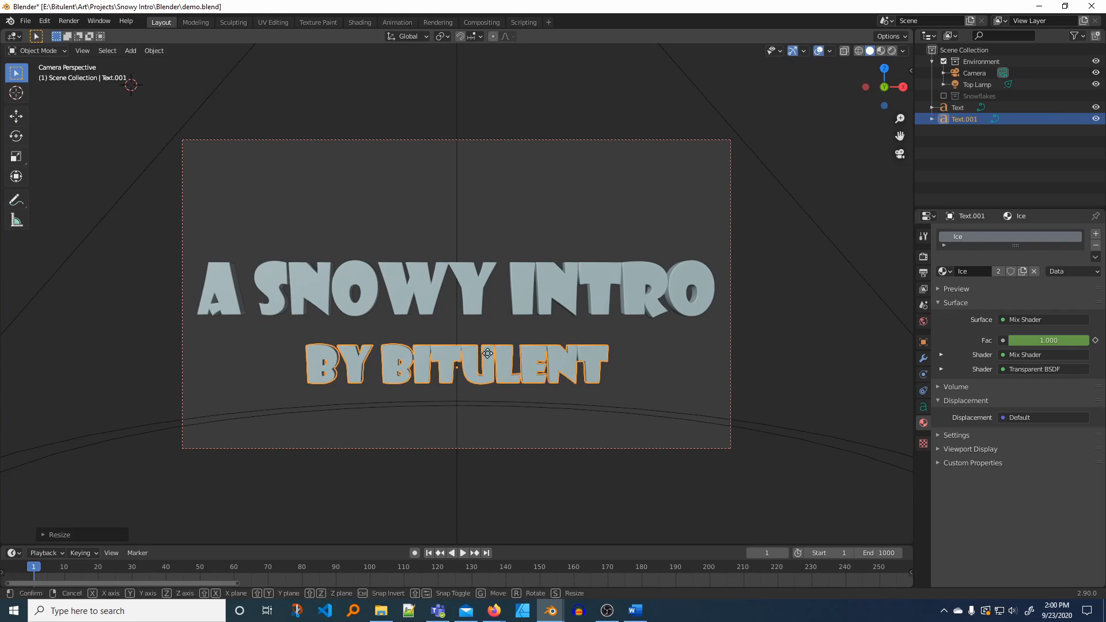
pyautogui.press('z')
pyautogui.click(489, 345)
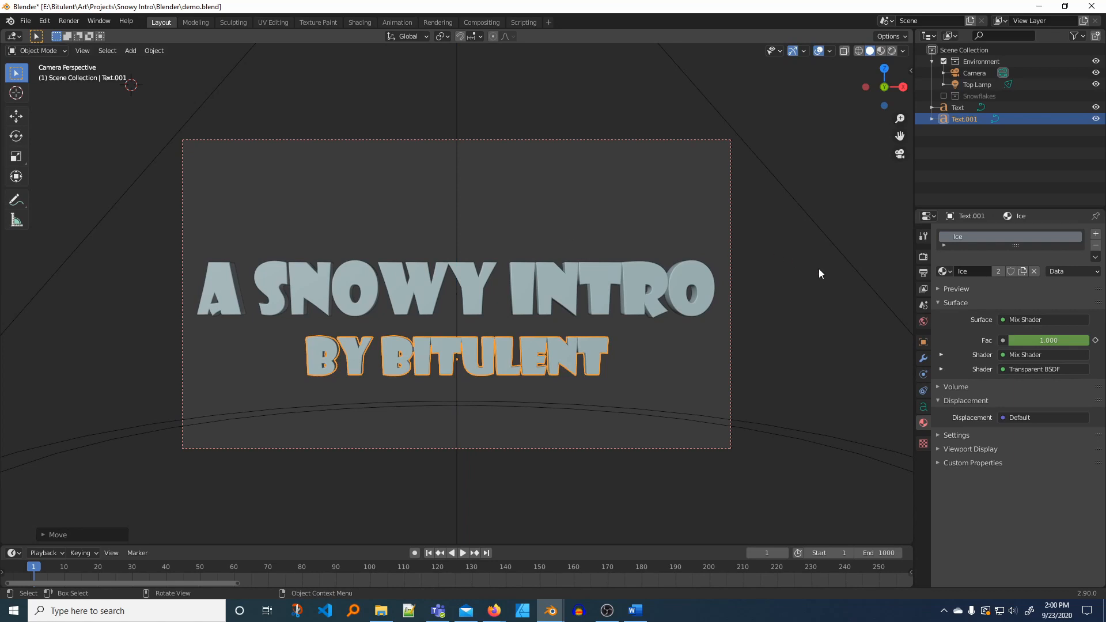
# - Rename the "A SNOWY INTRO" text object as "Text - Line 1"
pyautogui.click(960, 106)
pyautogui.doubleClick(959, 106)
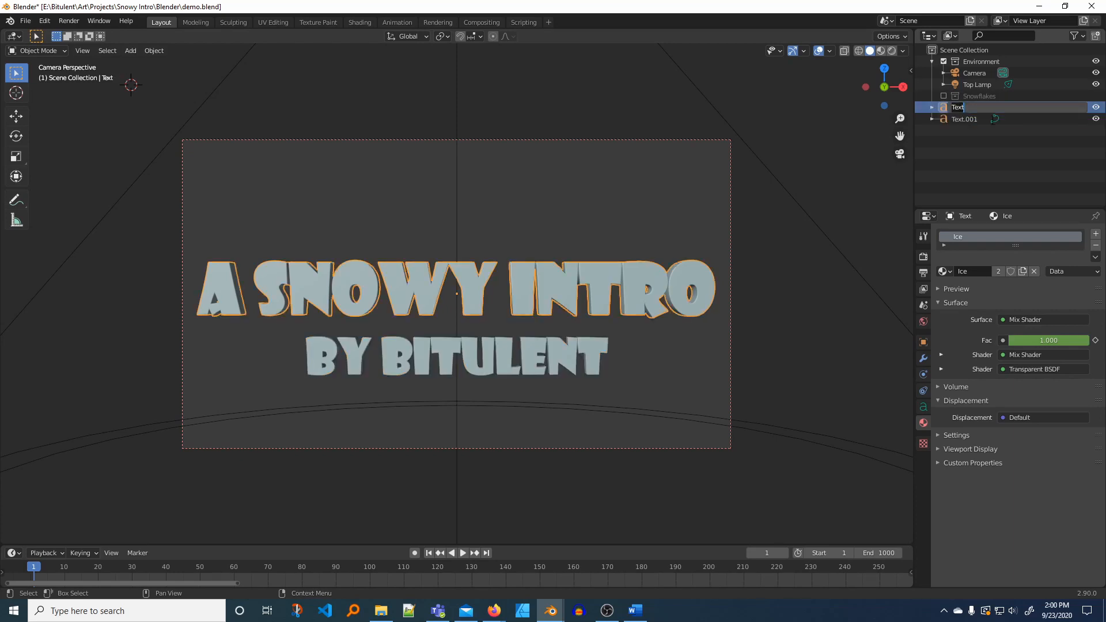
pyautogui.press('BackSpace')
pyautogui.write('M')
pyautogui.press('BackSpace')
pyautogui.write('Text - Line 1')
pyautogui.press('Return')
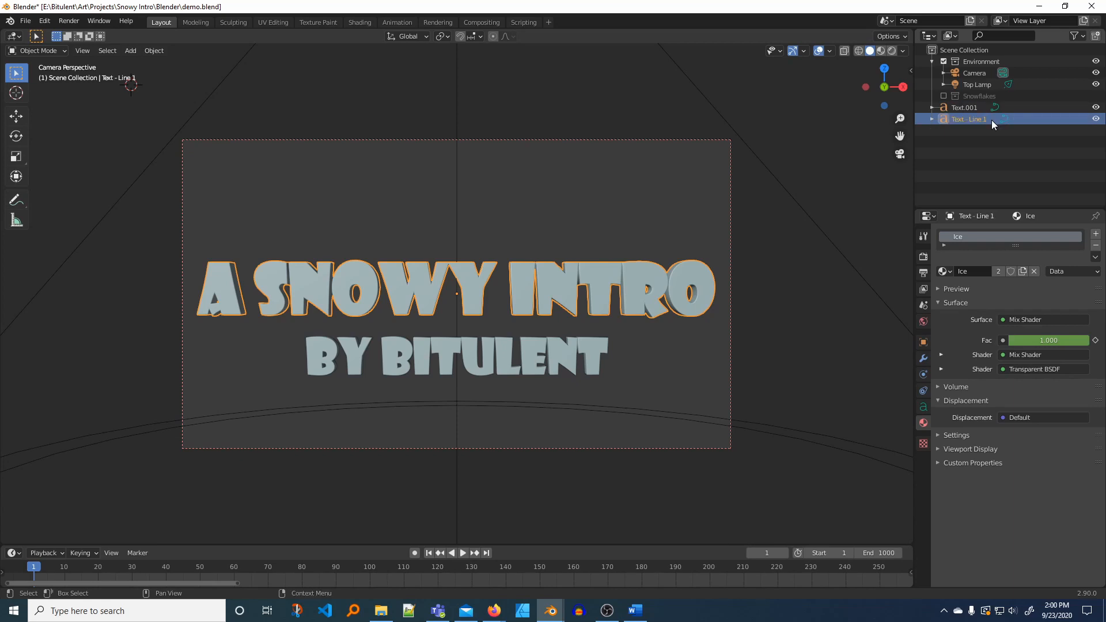
# - Rename the "BY BITULENT" text object as "Text - Line 2"
pyautogui.doubleClick(963, 108)
pyautogui.press('BackSpace')
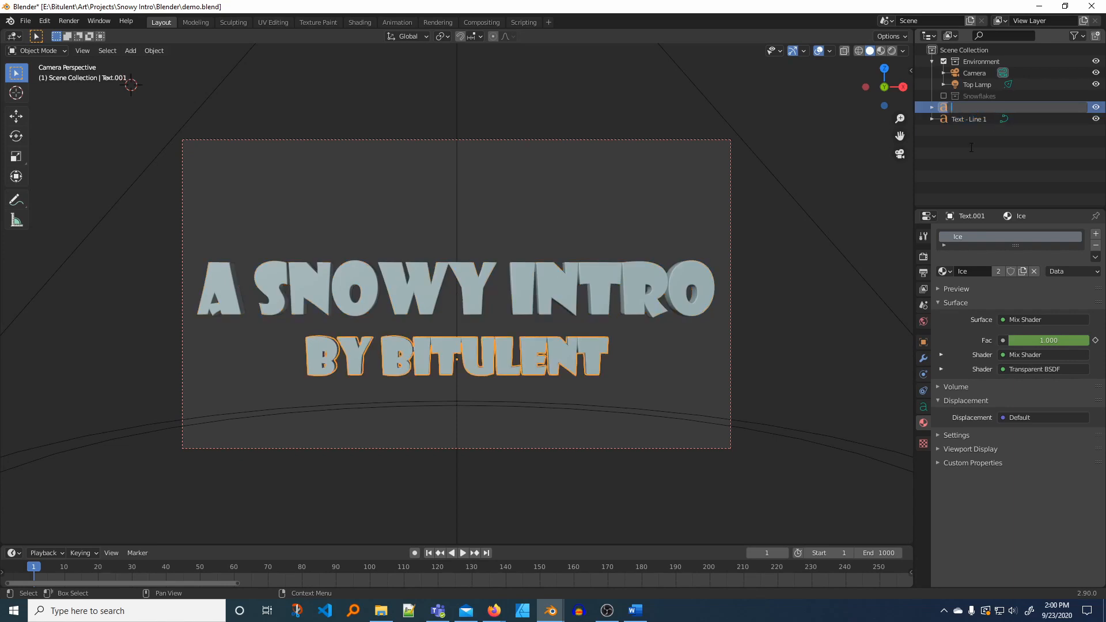
pyautogui.write('Text - Line 2')
pyautogui.press('Return')
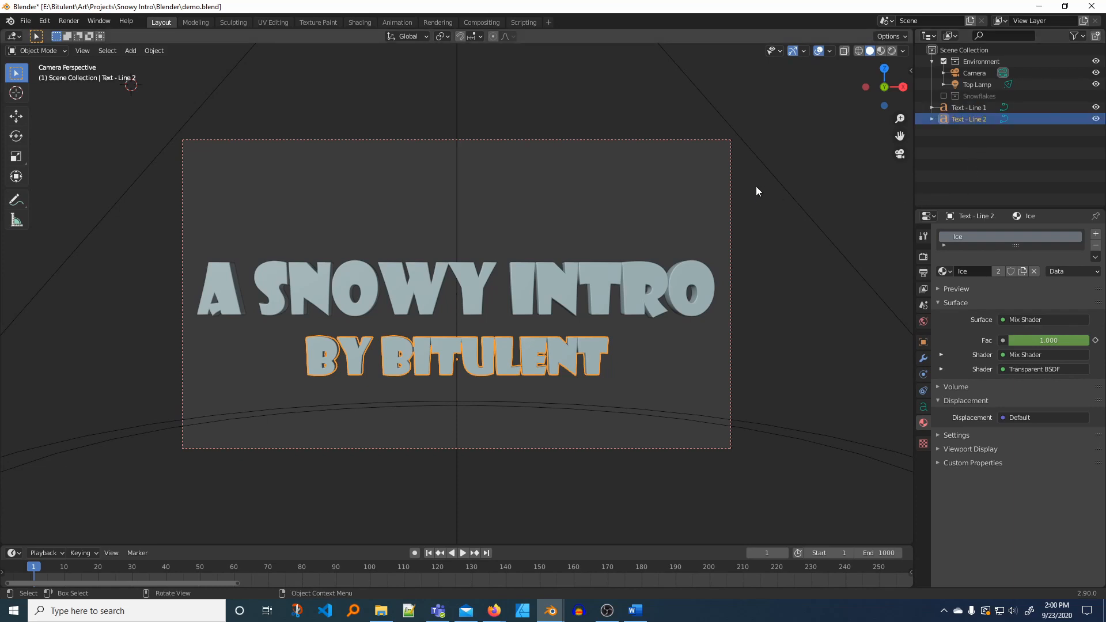
# - Move both text objects into a new collection named "Text", then toggle the collection off and back on
pyautogui.keyDown('shift'); pyautogui.click(970, 108); pyautogui.keyUp('shift')
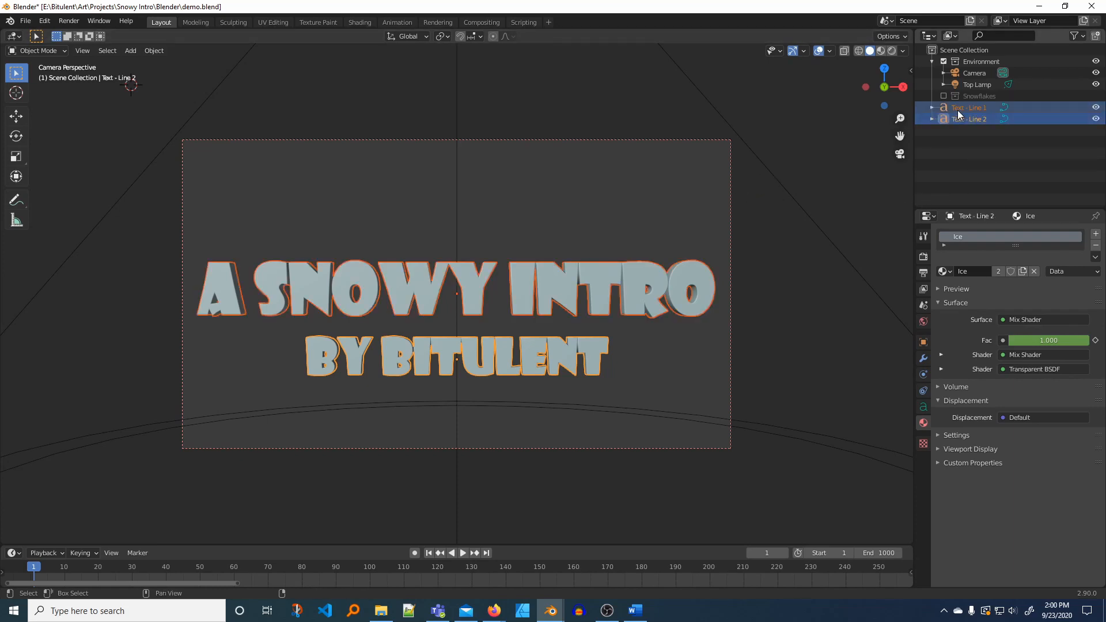
pyautogui.press('m')
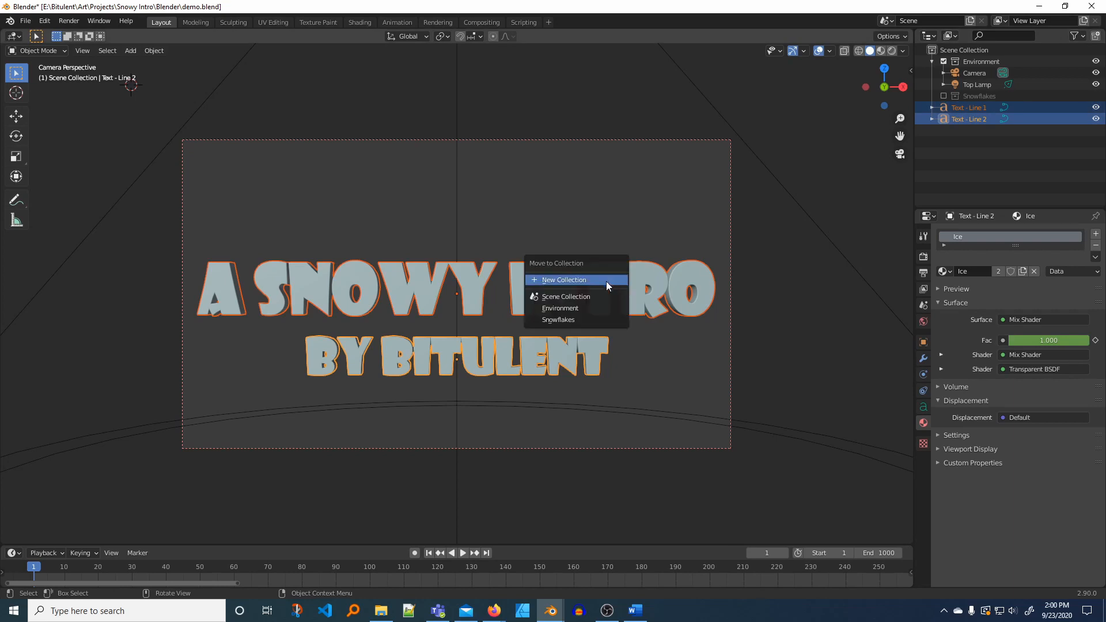
pyautogui.click(579, 279)
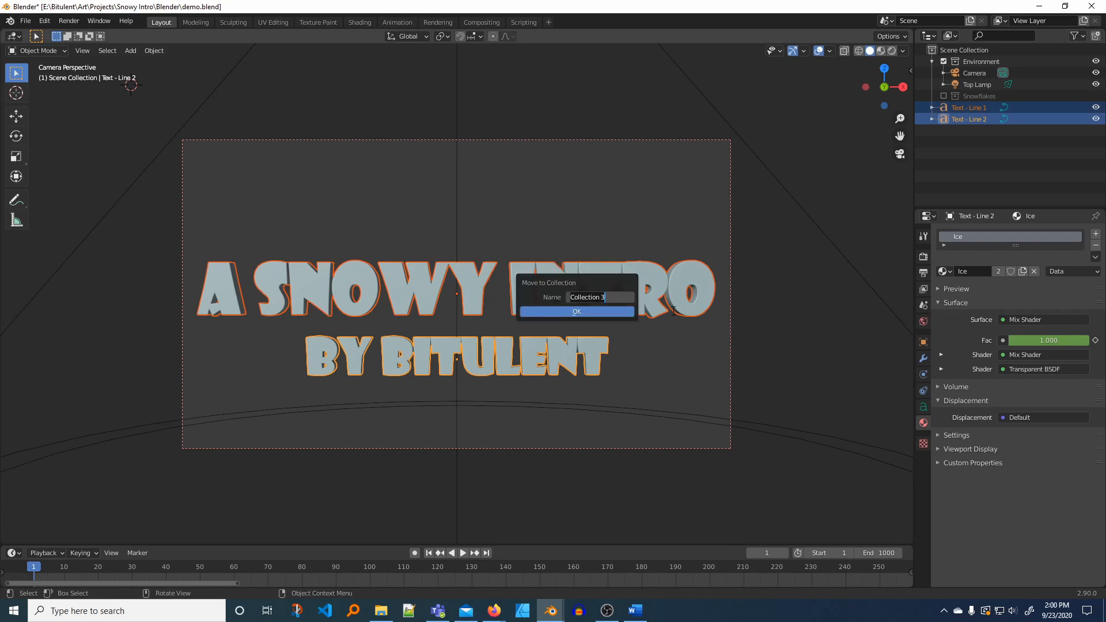
pyautogui.press('BackSpace')
pyautogui.write('Text')
pyautogui.press('Return')
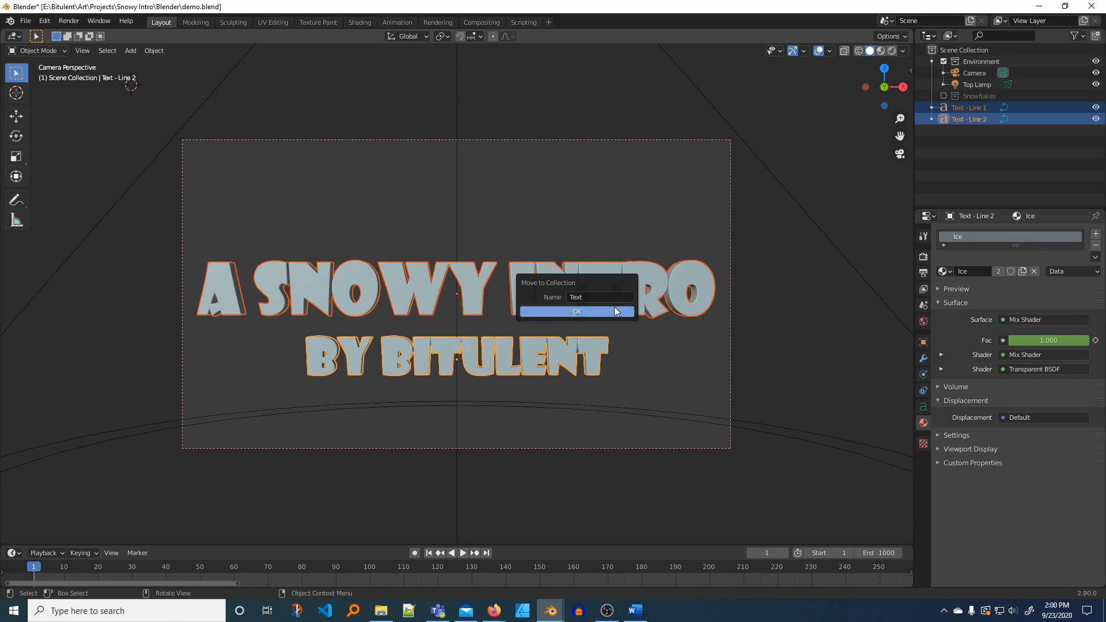
pyautogui.click(579, 312)
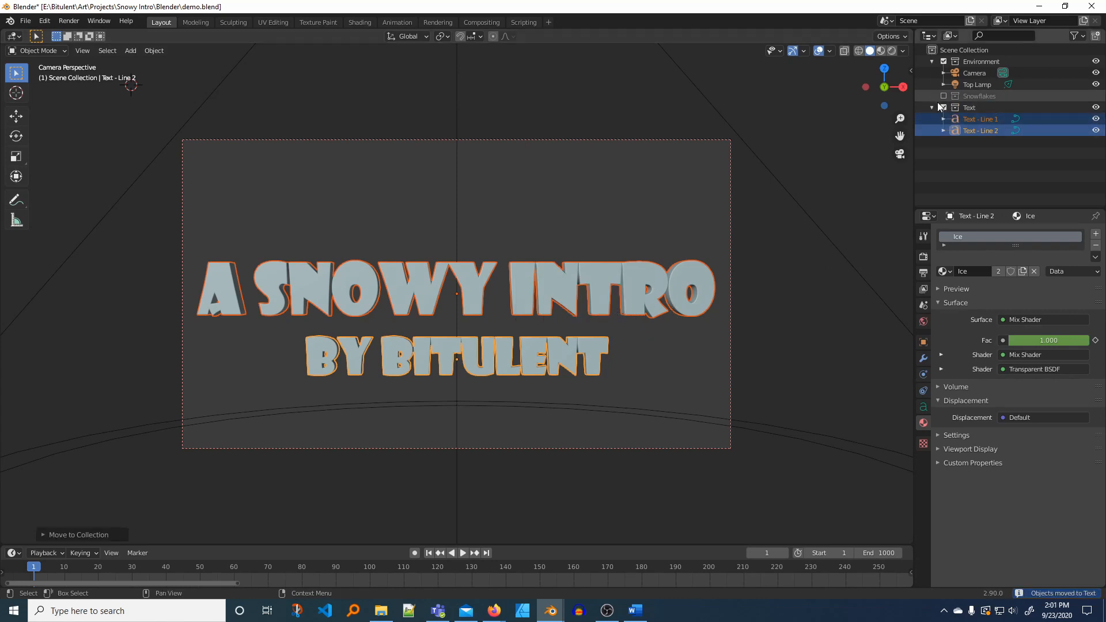
pyautogui.click(943, 107)
pyautogui.click(943, 107)
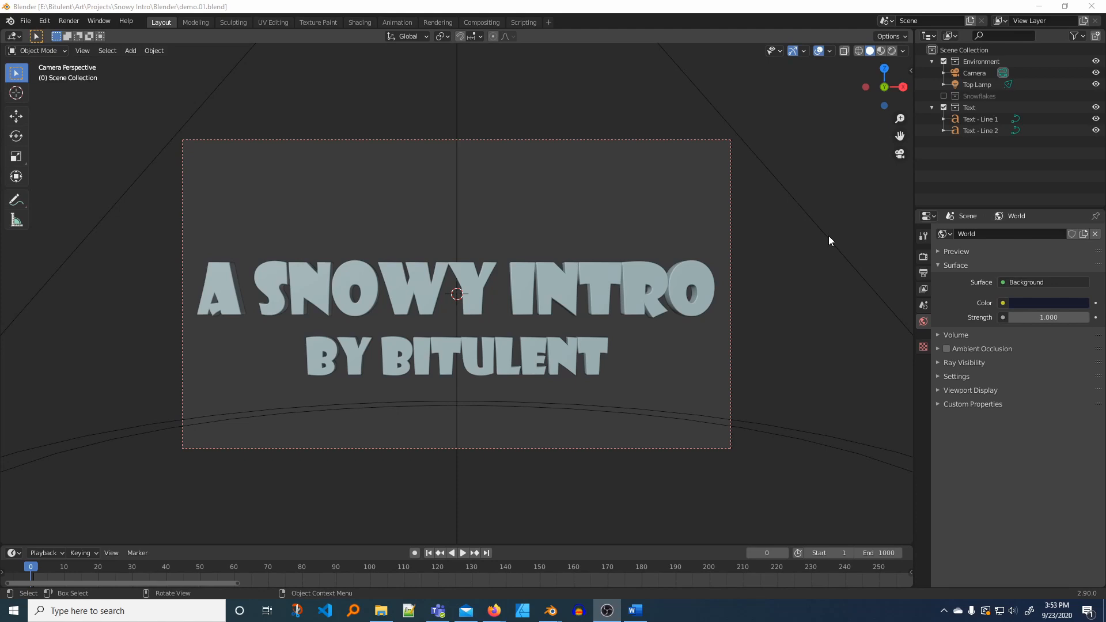
# - Add a mesh plane and move it about -3.23 m along global Y, between the title and the camera
pyautogui.moveTo(825, 236); pyautogui.dragTo(706, 304, button='middle')
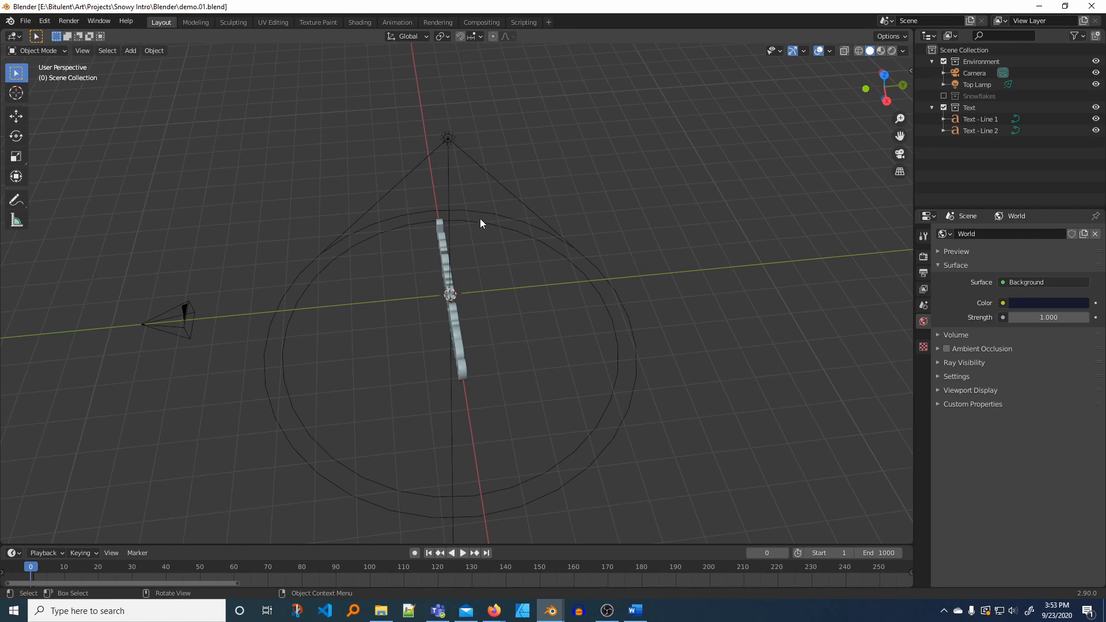
pyautogui.click(154, 51)
pyautogui.moveTo(144, 63)
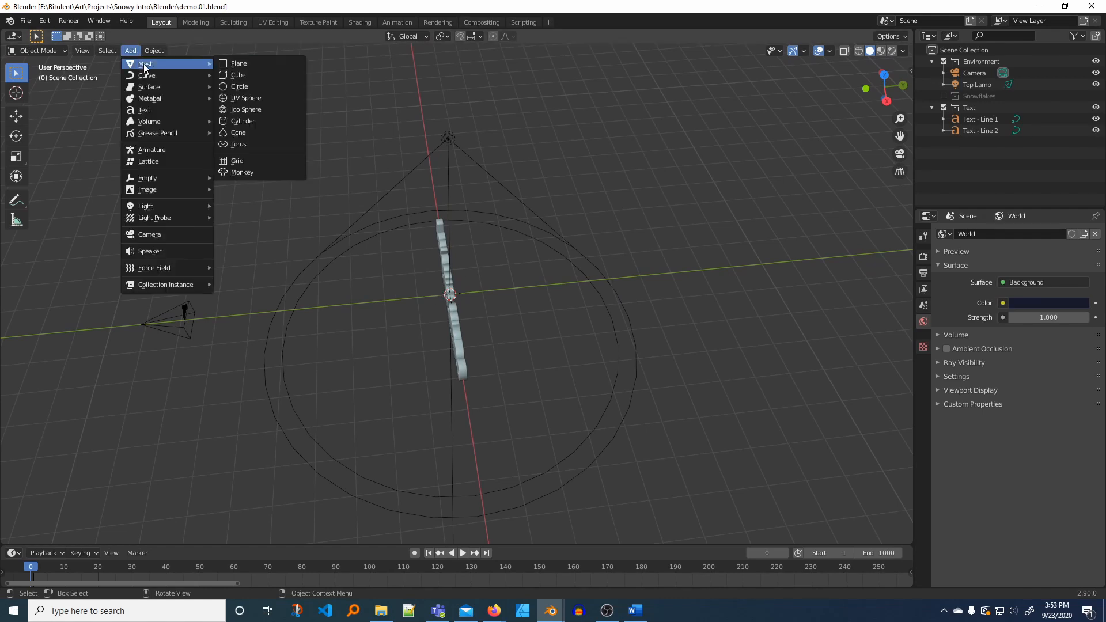
pyautogui.click(233, 61)
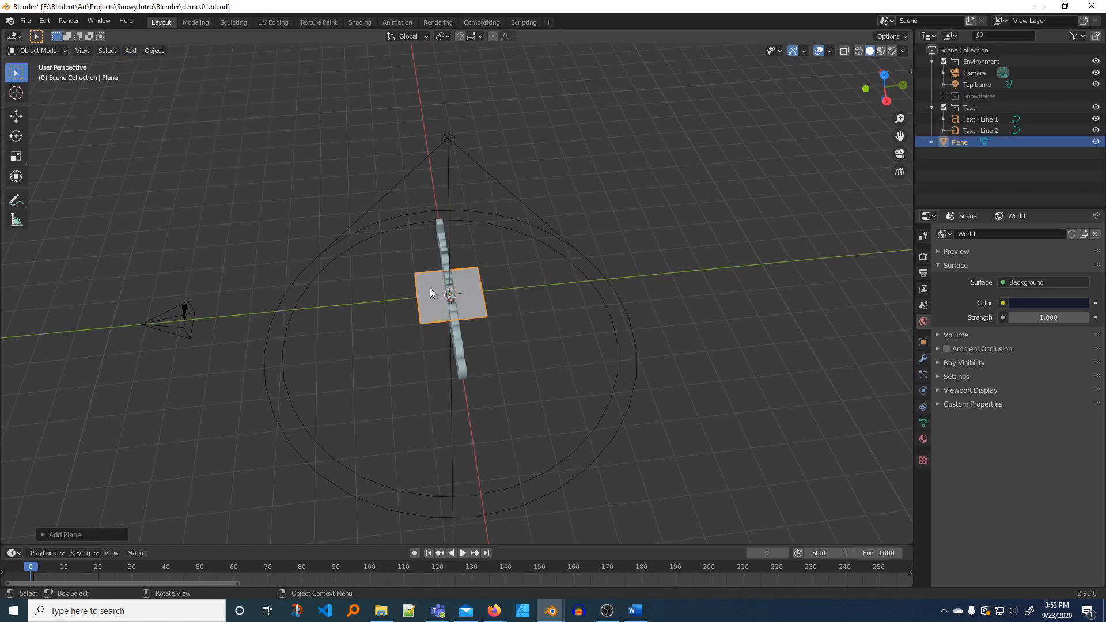
pyautogui.press('g')
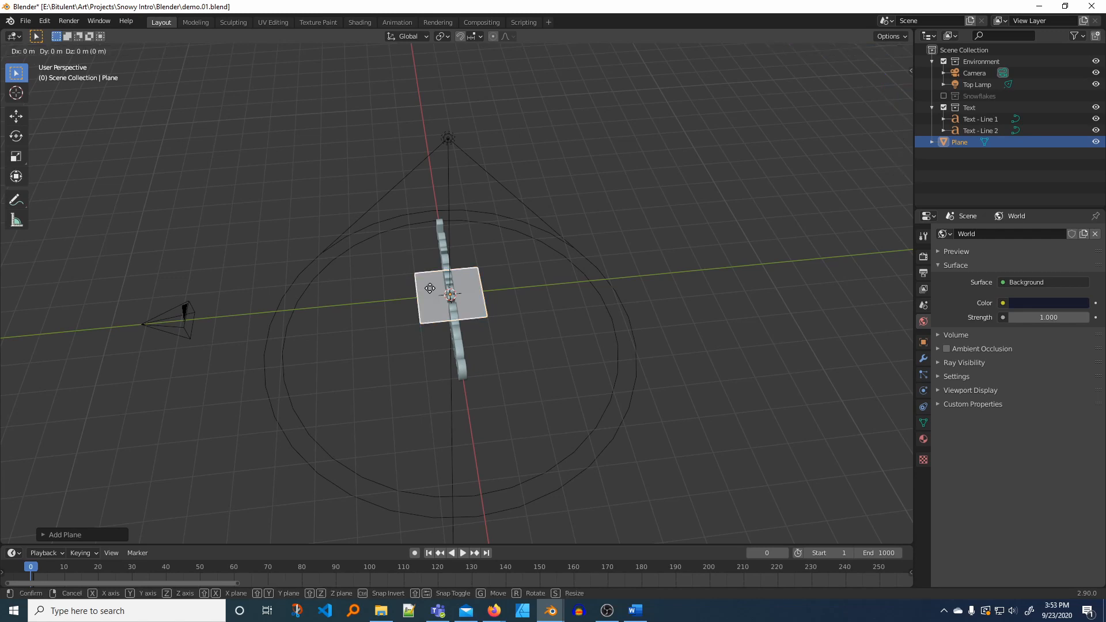
pyautogui.press('y')
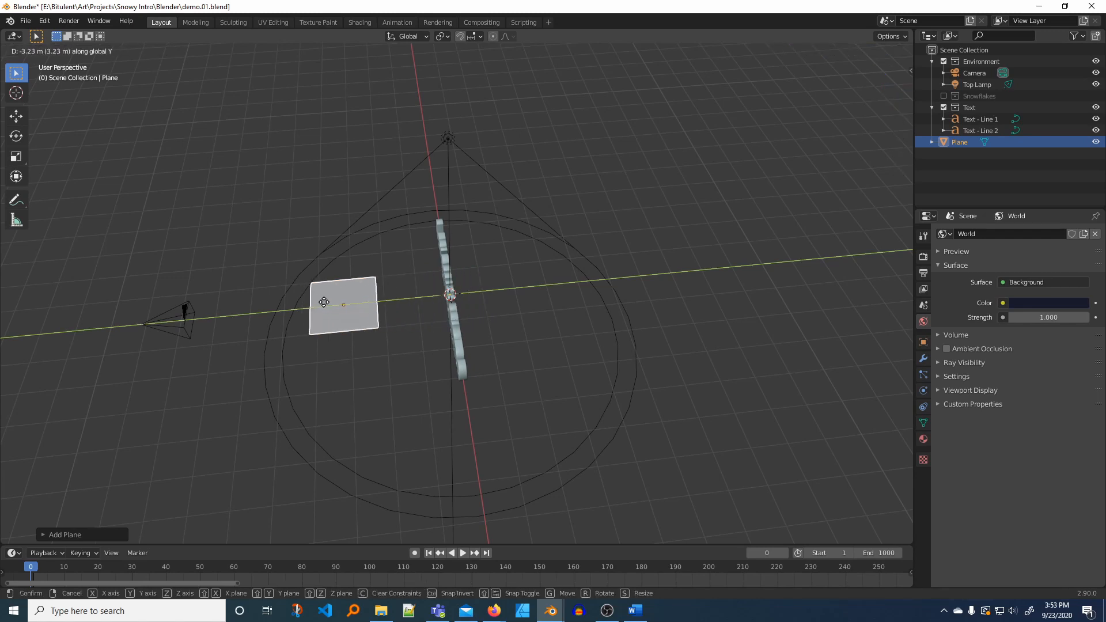
pyautogui.click(324, 302)
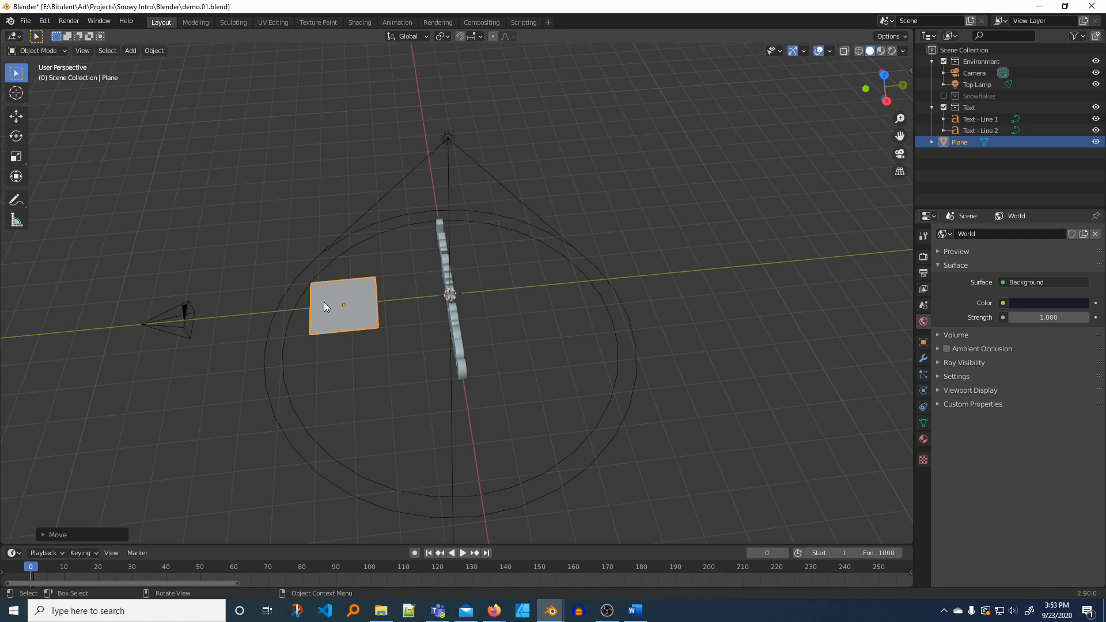
# - Stretch the plane along global X until it is longer than the title text
pyautogui.press('s')
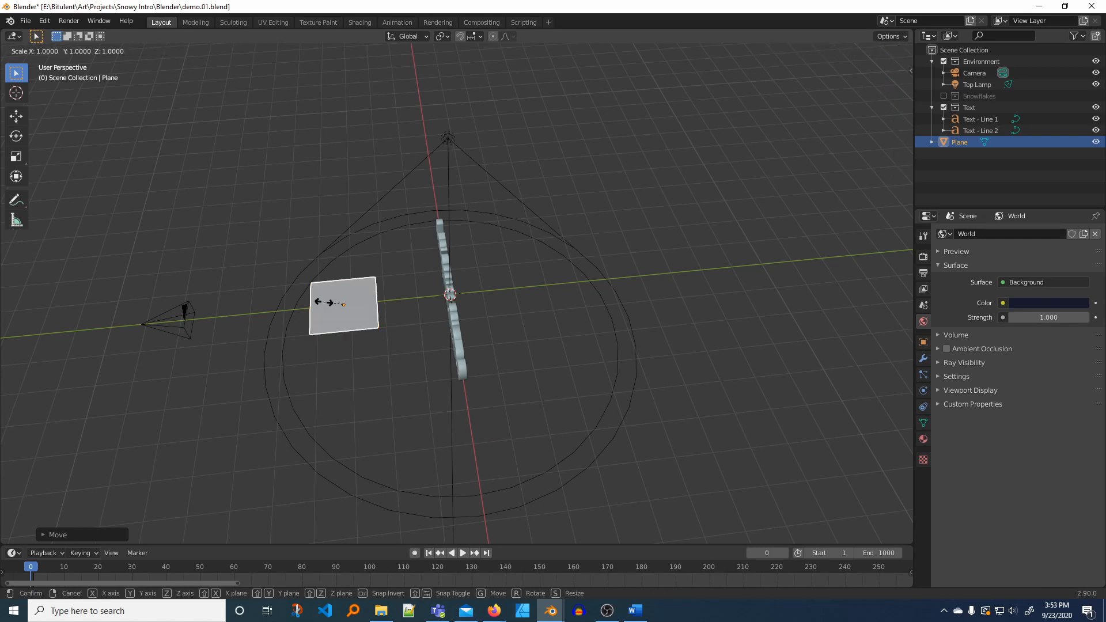
pyautogui.press('x')
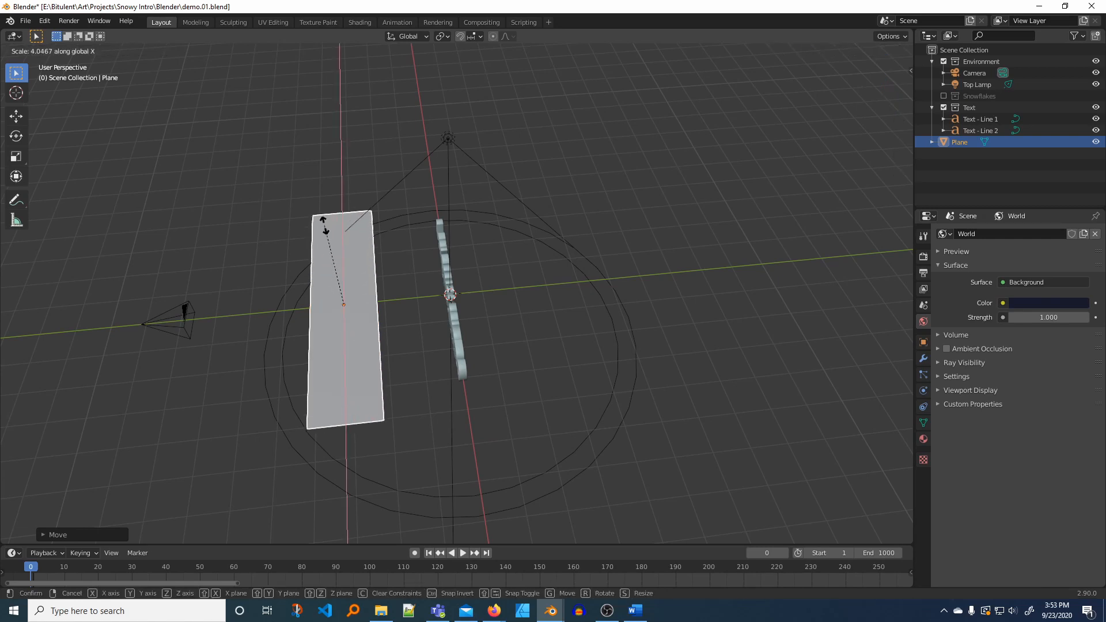
pyautogui.click(328, 237)
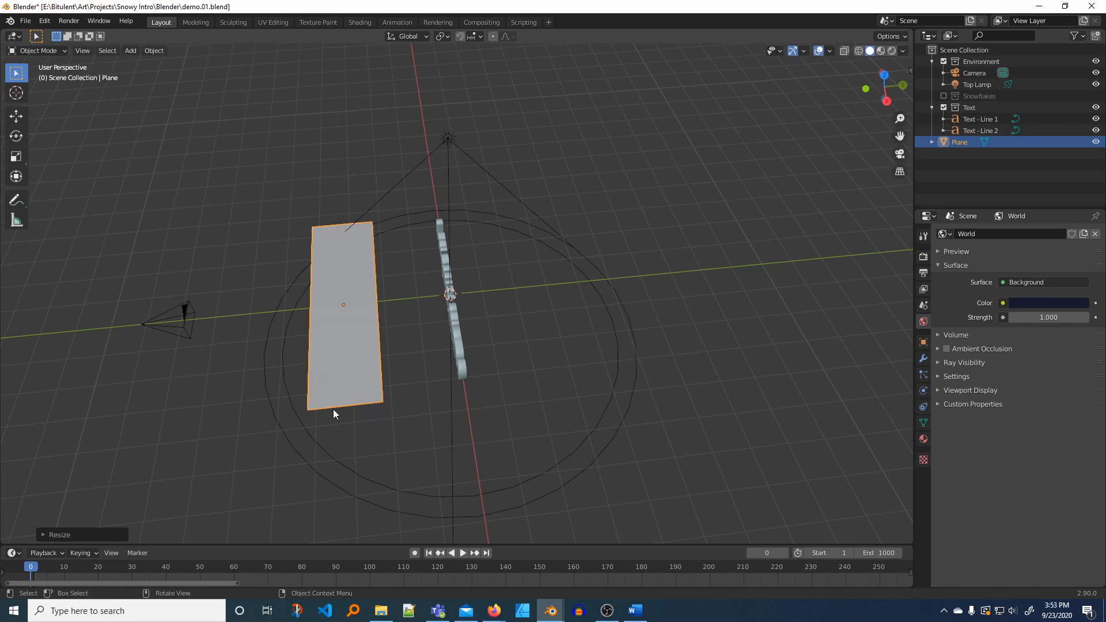
# - Raise the plane until it sits above the camera frame, checking its position through the camera view
pyautogui.click(900, 153)
pyautogui.click(901, 154)
pyautogui.press('g')
pyautogui.click(695, 256)
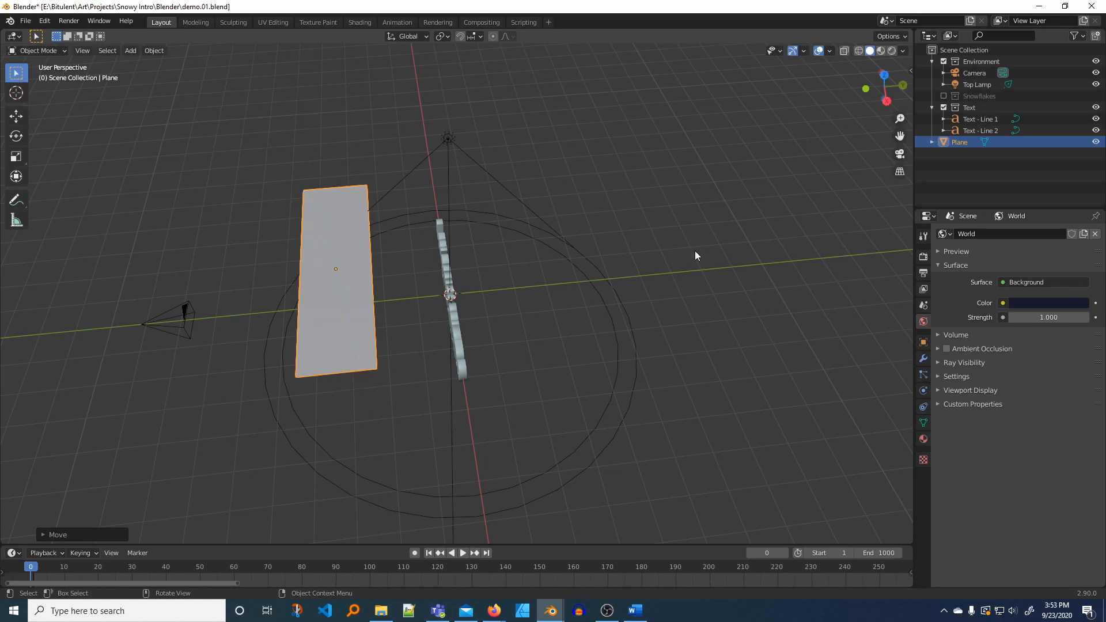
pyautogui.click(900, 153)
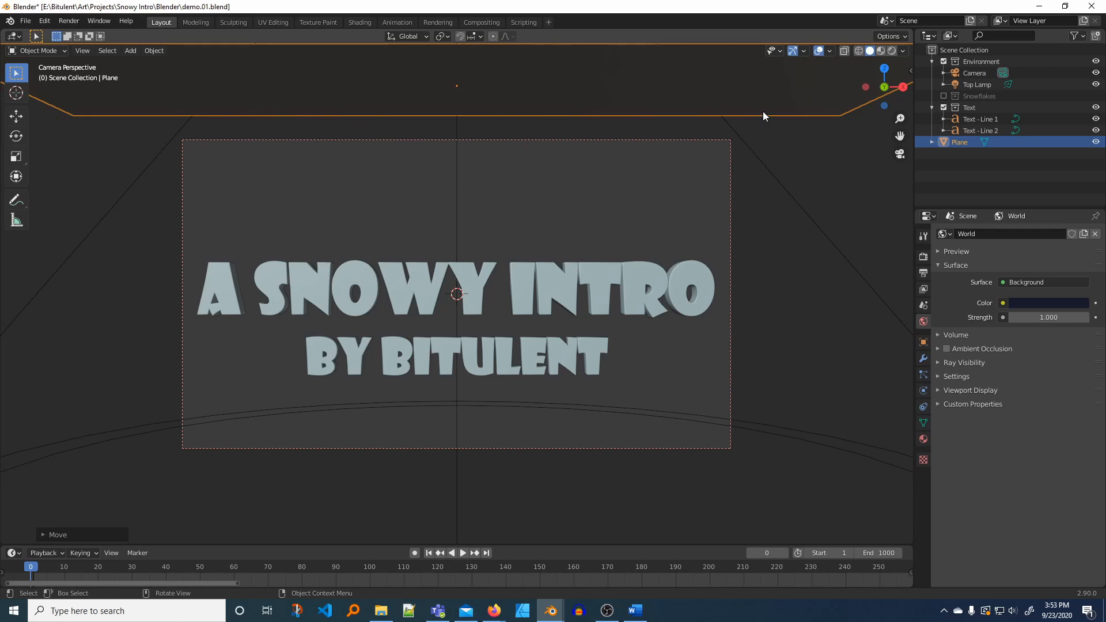
# - Rename the plane as "Plane - Front Emitter"
pyautogui.click(966, 144)
pyautogui.doubleClick(966, 143)
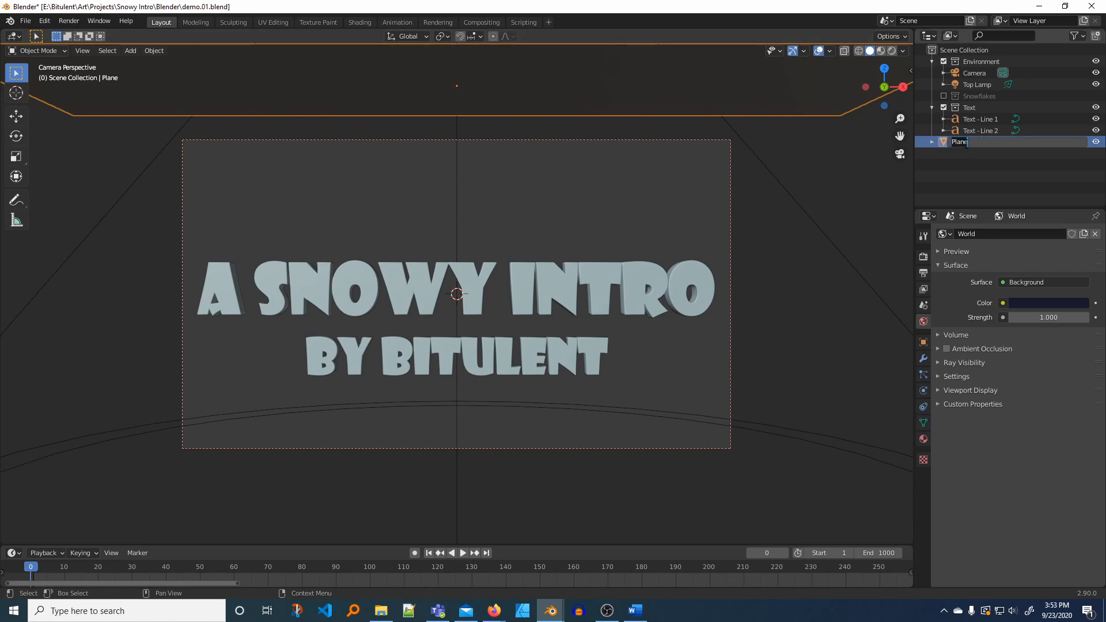
pyautogui.press('End')
pyautogui.write('- Front Emitter')
pyautogui.press('Return')
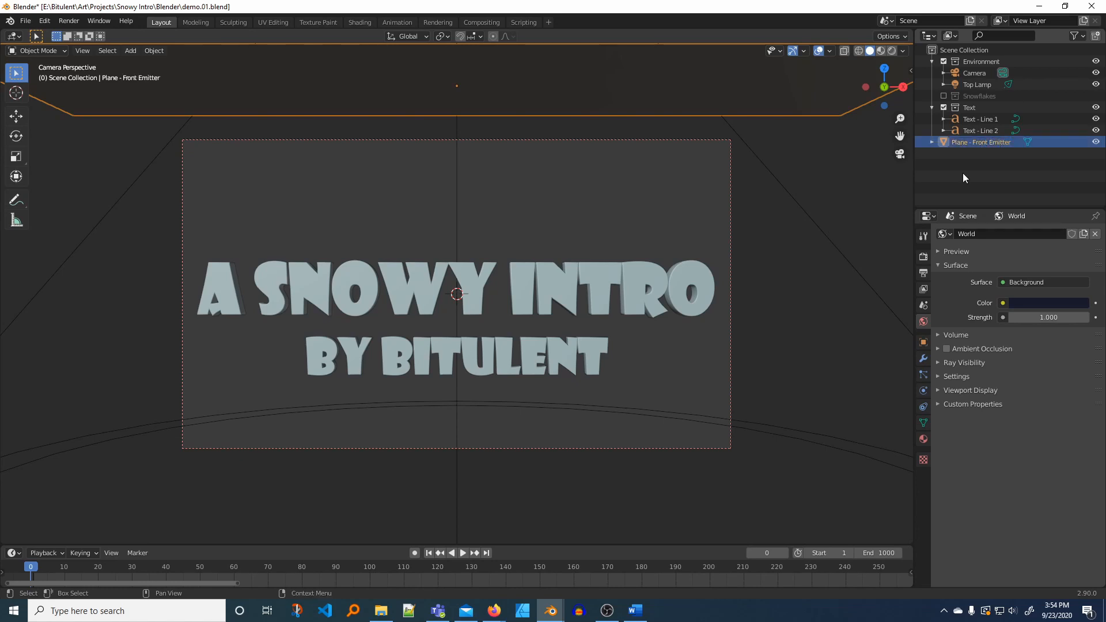
# - Add an emitter particle system to the front emitter plane and set its particle number to 1500
pyautogui.click(925, 377)
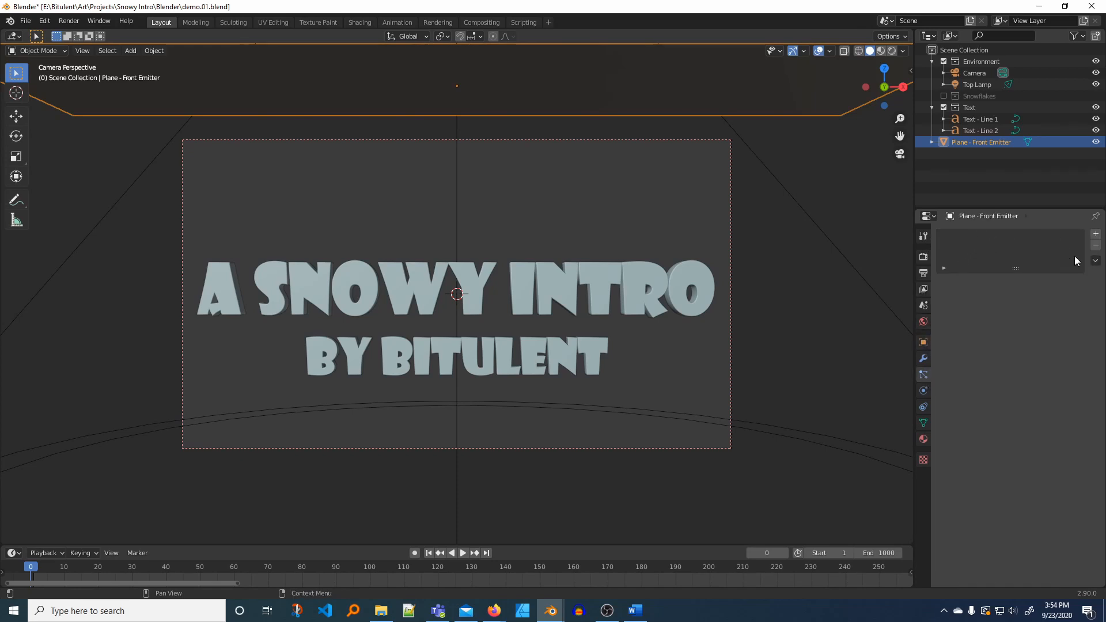
pyautogui.click(1096, 234)
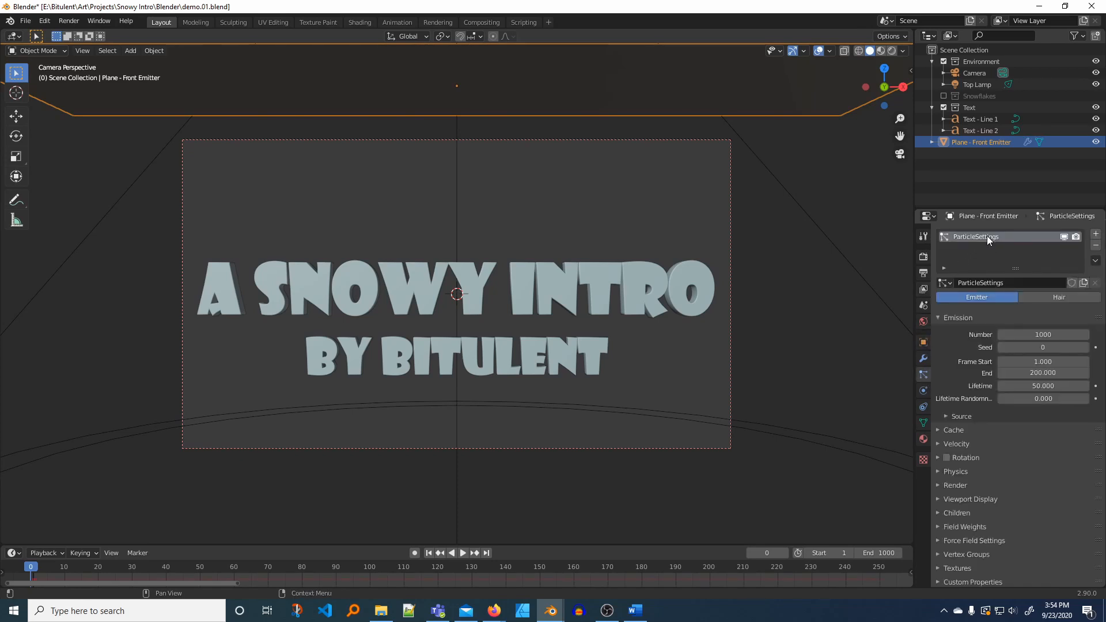
pyautogui.click(1036, 335)
pyautogui.write('1500')
pyautogui.press('Return')
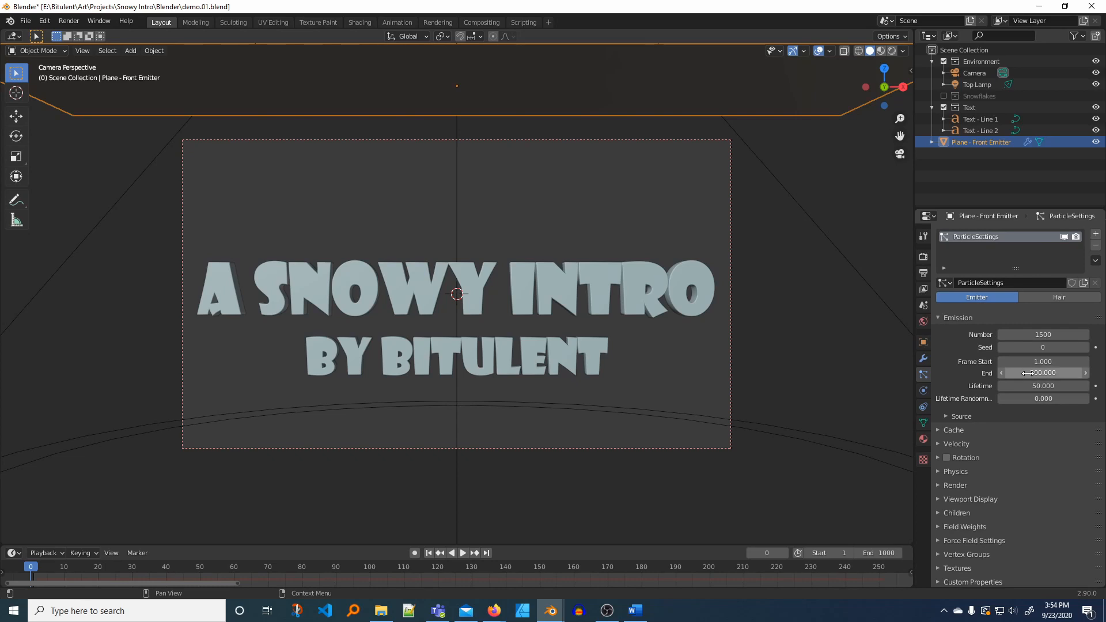
# - Set the particle emission's end frame to 1000 and the particle lifetime to 1000
pyautogui.click(1029, 373)
pyautogui.write('1000')
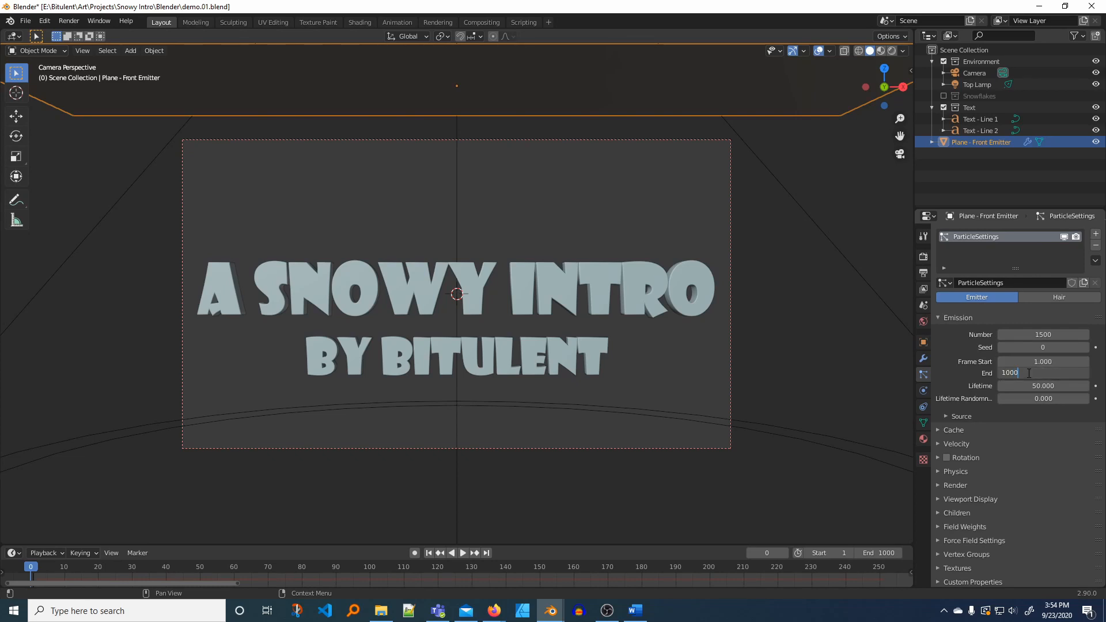
pyautogui.press('Return')
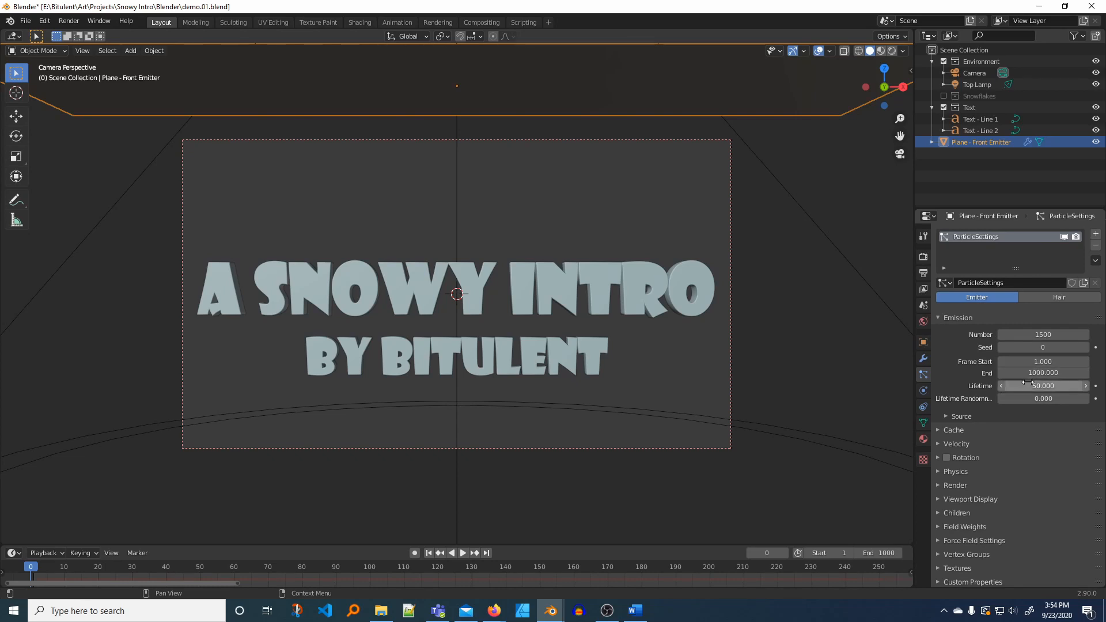
pyautogui.click(1032, 386)
pyautogui.write('1000')
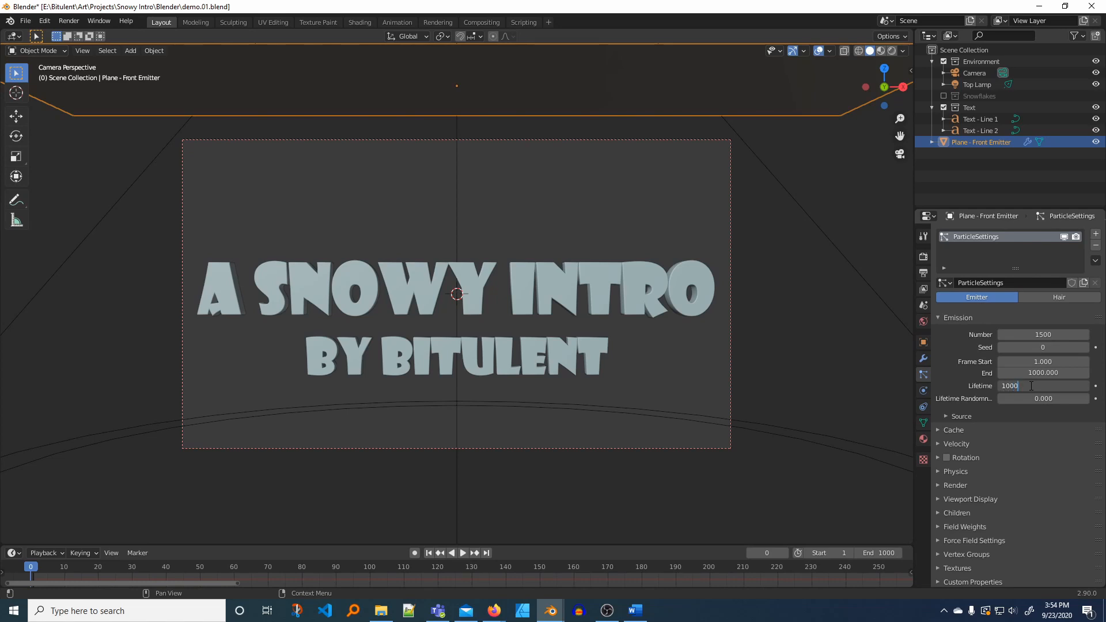
pyautogui.press('Return')
# - Set the front emitter's particle velocity to 0.0001 m/s normal, 0.01 m/s tangent and 0.537 tangent phase
pyautogui.scroll(-1, 1032, 426)
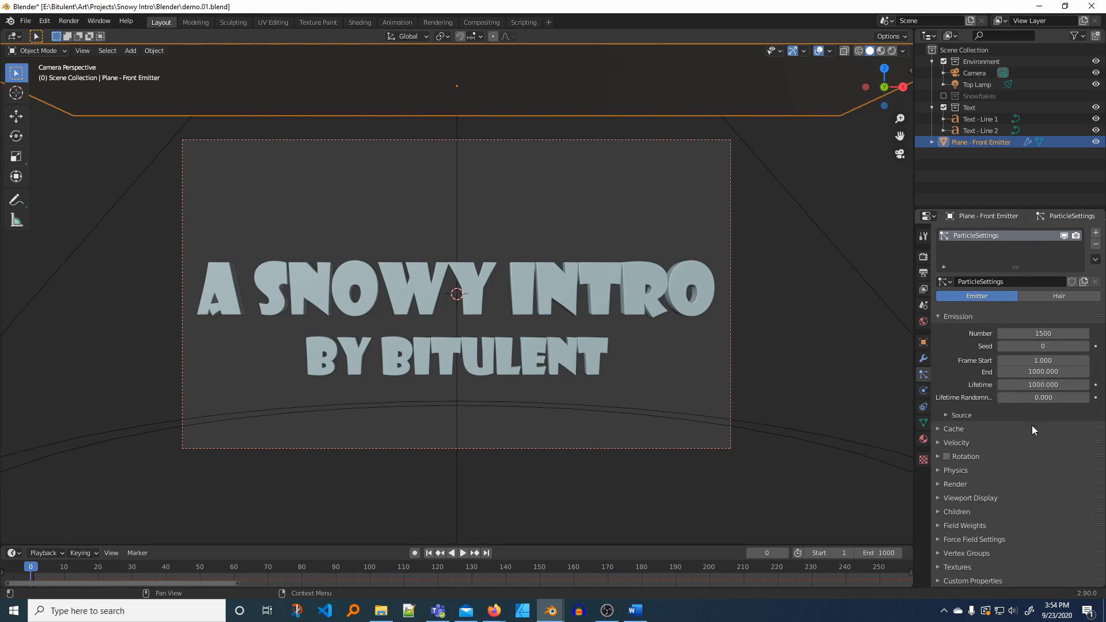
pyautogui.click(942, 444)
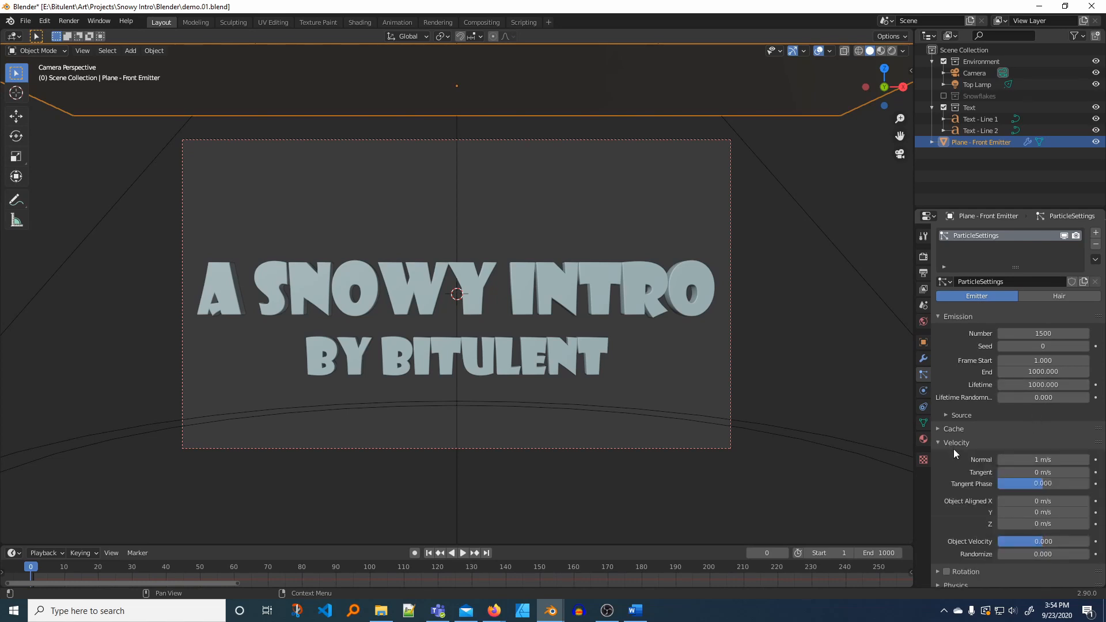
pyautogui.click(1033, 459)
pyautogui.write('.0001')
pyautogui.press('Return')
pyautogui.click(1023, 472)
pyautogui.write('.01')
pyautogui.press('Return')
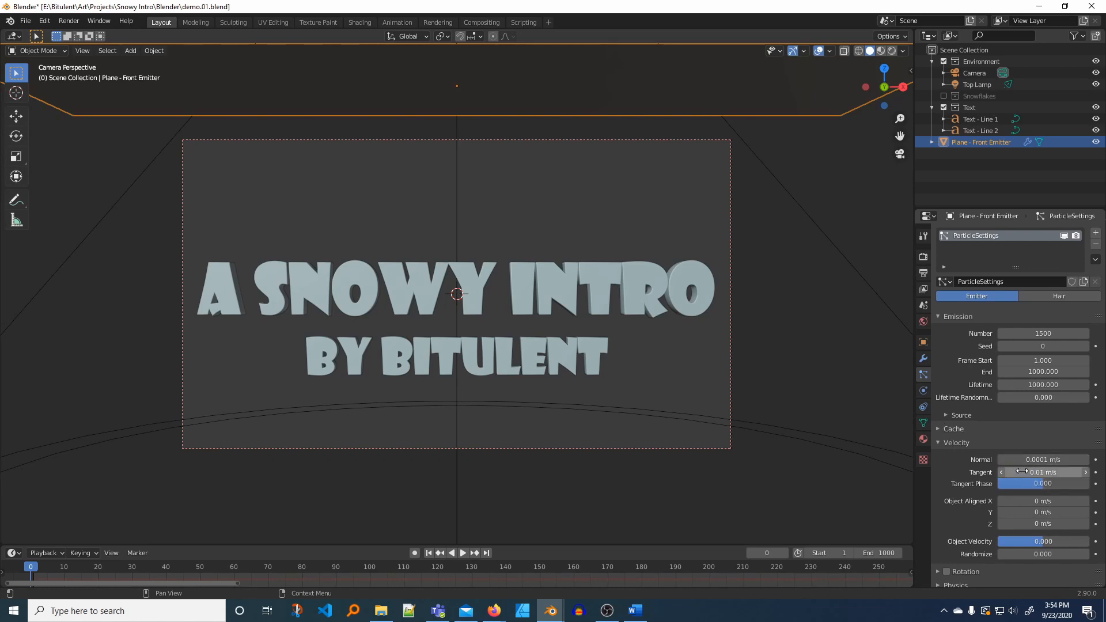
pyautogui.click(1018, 482)
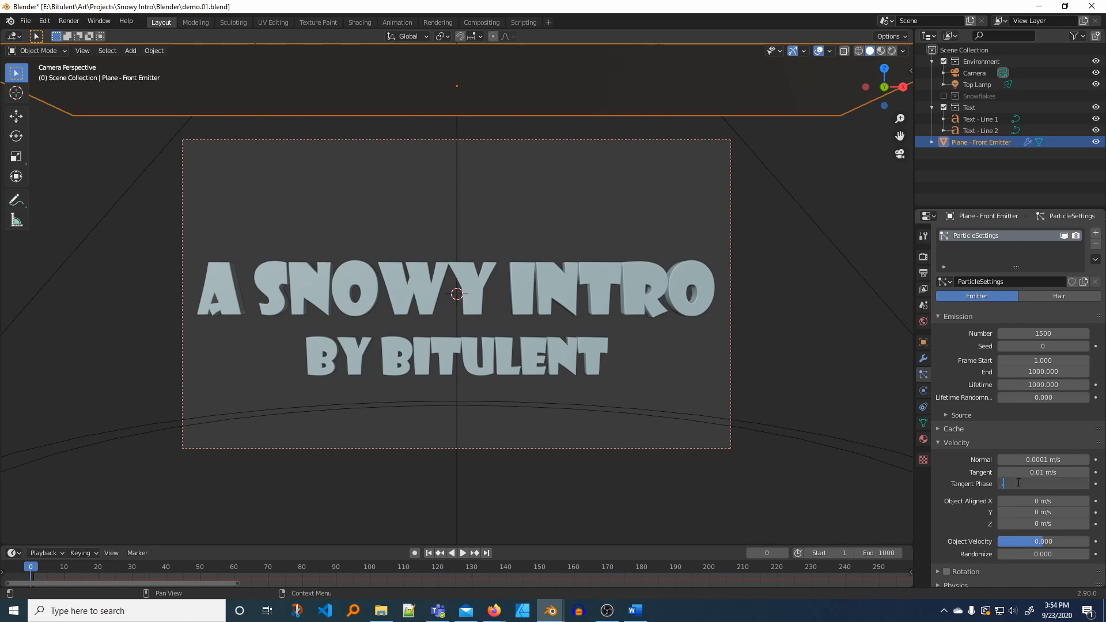
pyautogui.write('.537')
pyautogui.press('Return')
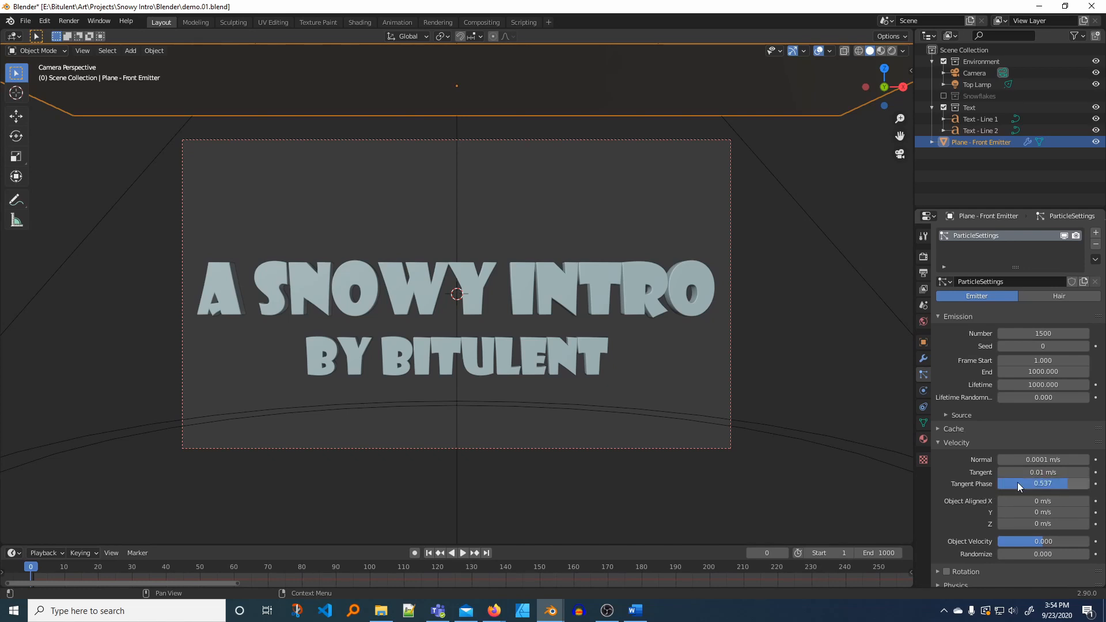
# - Enable dynamic particle rotation with the Normal orientation axis and a rotation randomize value of 0.361
pyautogui.scroll(-4, 1019, 493)
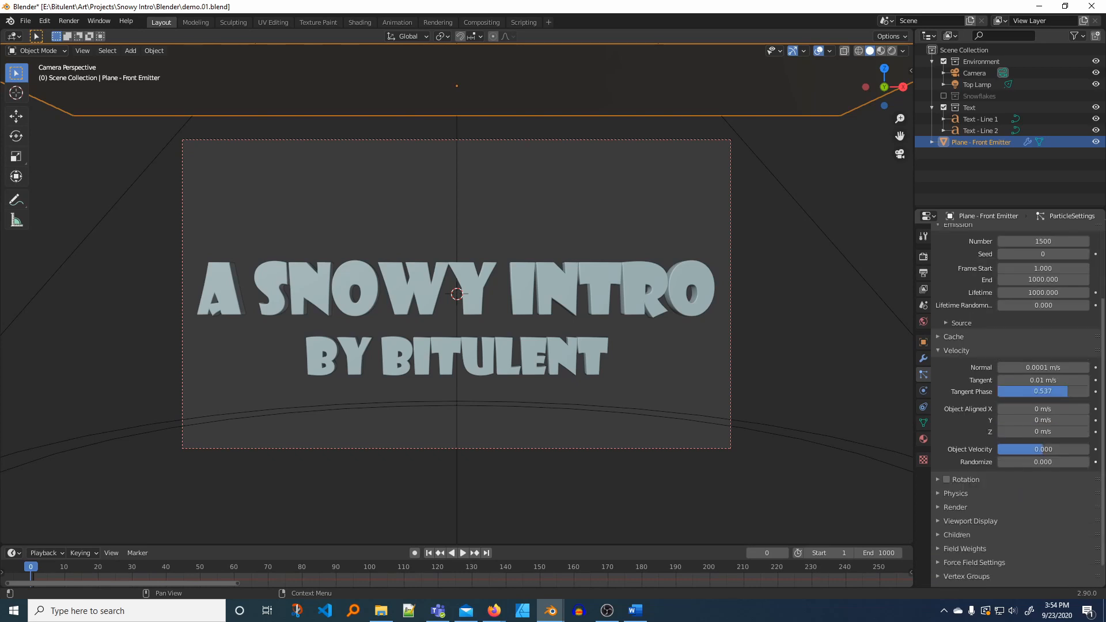
pyautogui.scroll(-1, 1018, 459)
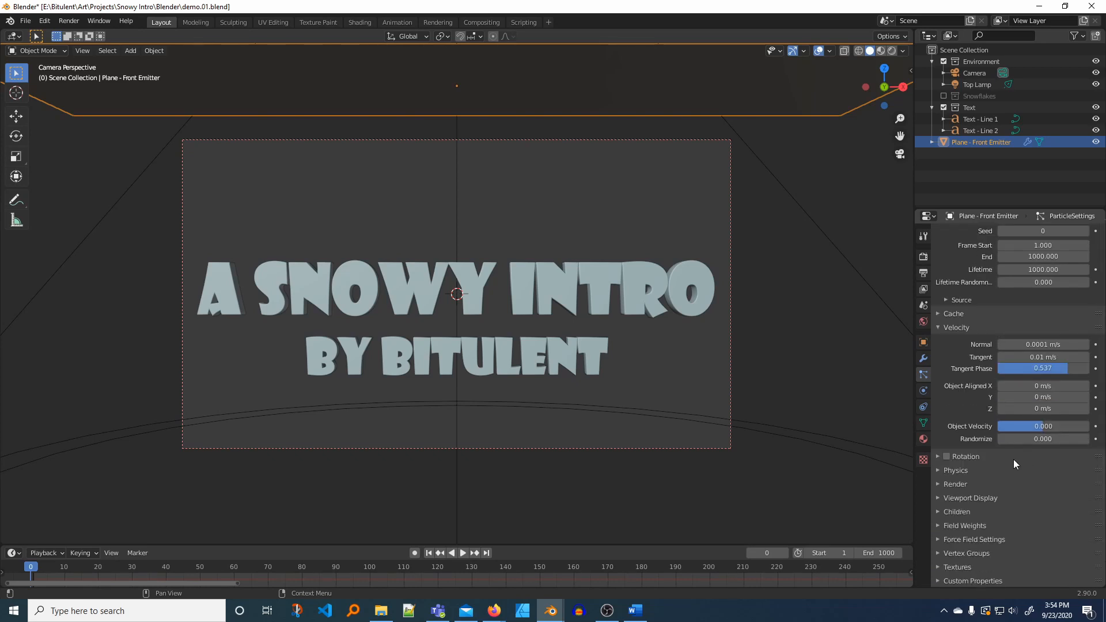
pyautogui.click(938, 458)
pyautogui.scroll(-2, 988, 467)
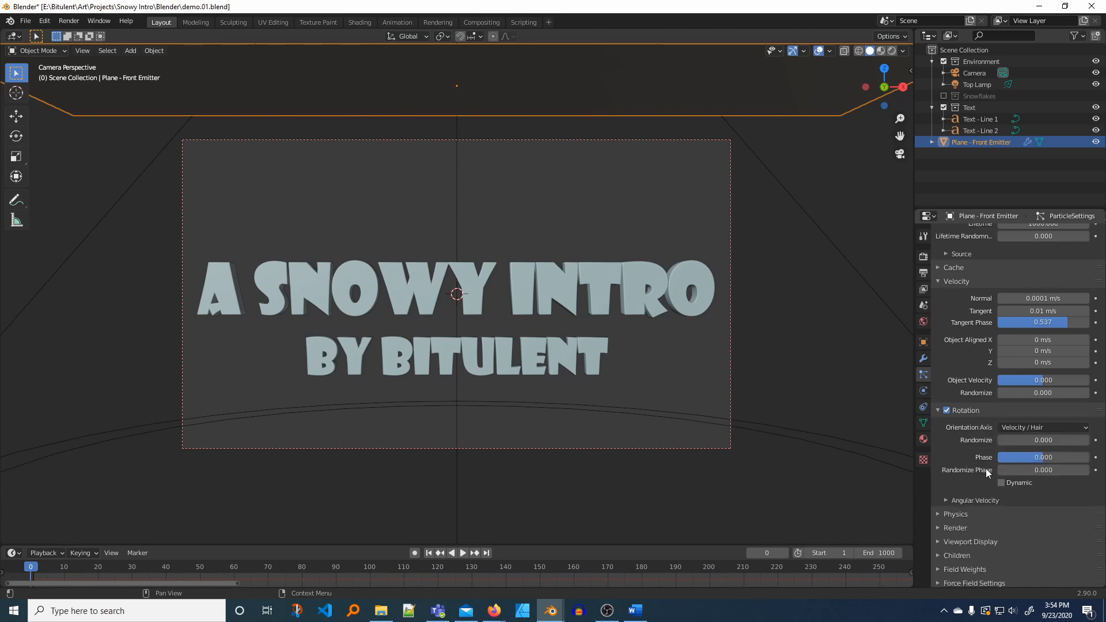
pyautogui.click(1042, 427)
pyautogui.click(1022, 451)
pyautogui.scroll(-2, 956, 455)
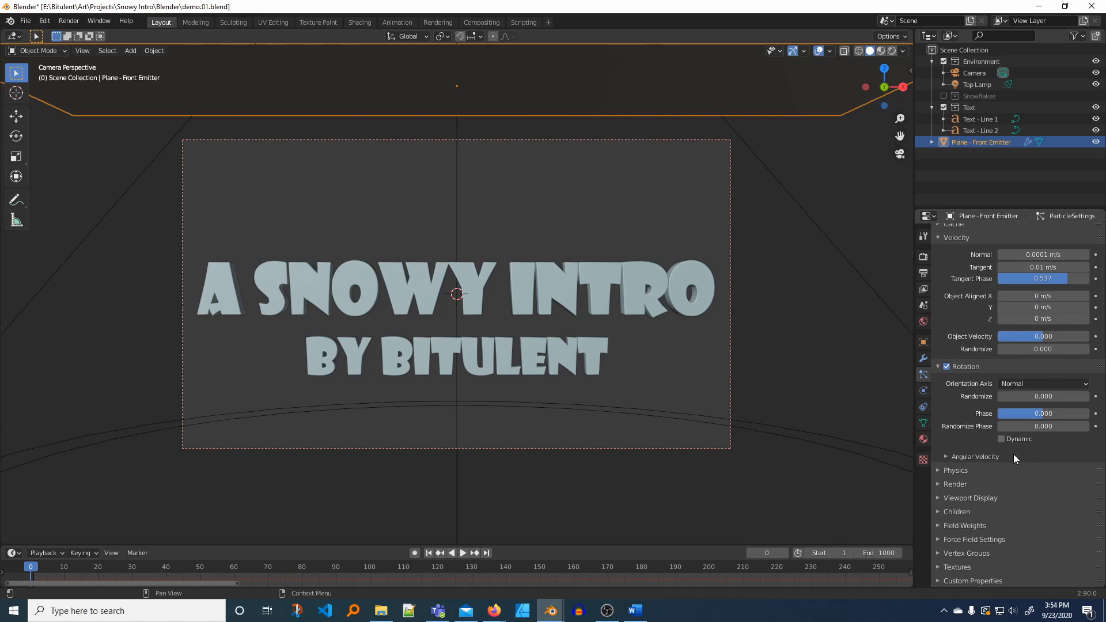
pyautogui.click(1028, 398)
pyautogui.write('.361')
pyautogui.press('Return')
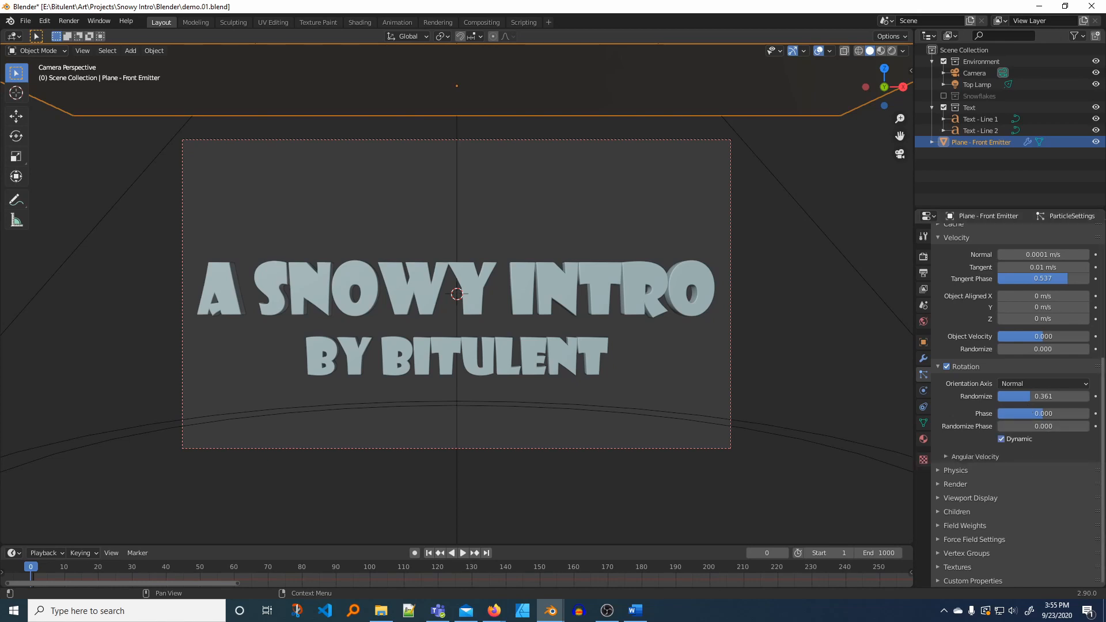
# - Set the particle mass in the physics settings to 0.001 kg
pyautogui.click(938, 471)
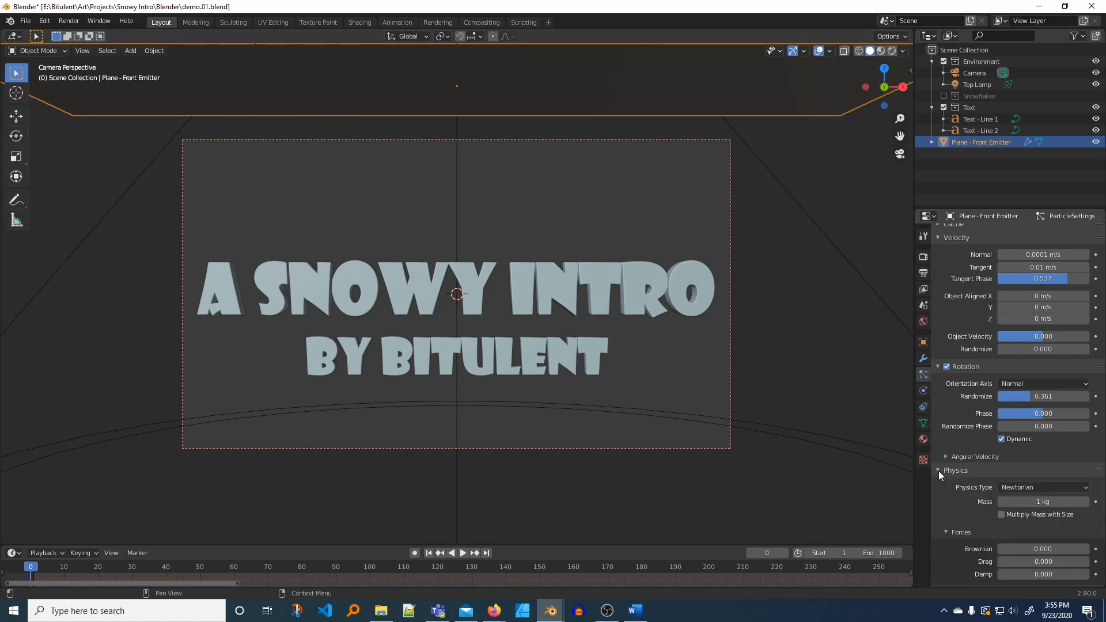
pyautogui.click(1050, 502)
pyautogui.write('.001')
pyautogui.press('Return')
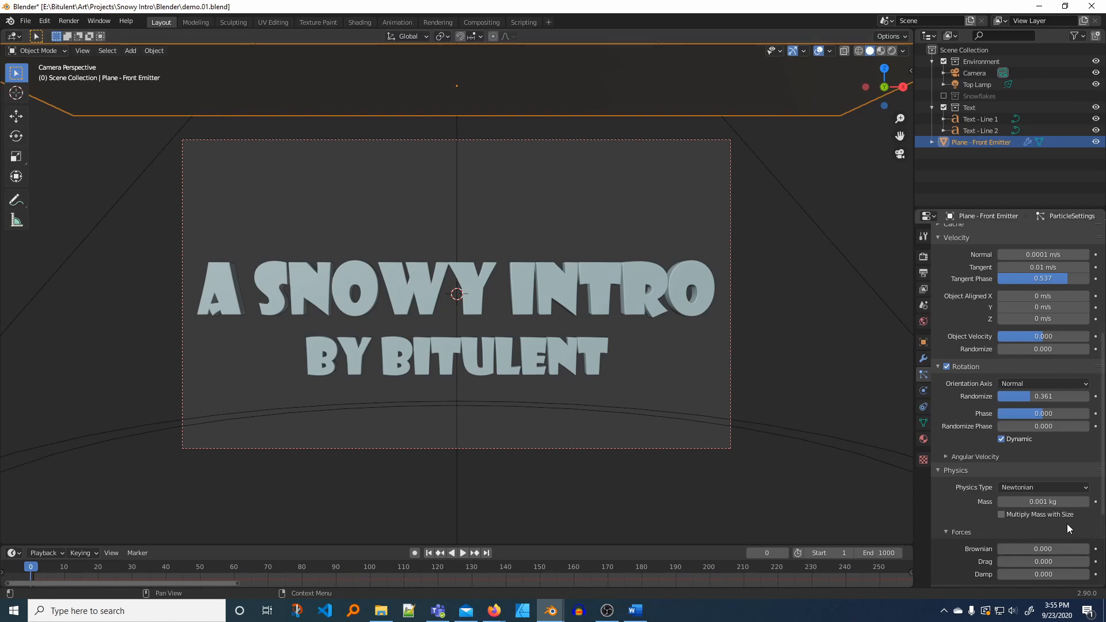
# - Set the particle forces to 0.04 Brownian, 0.052 drag and 0.01 damp
pyautogui.click(1047, 553)
pyautogui.write('0.0')
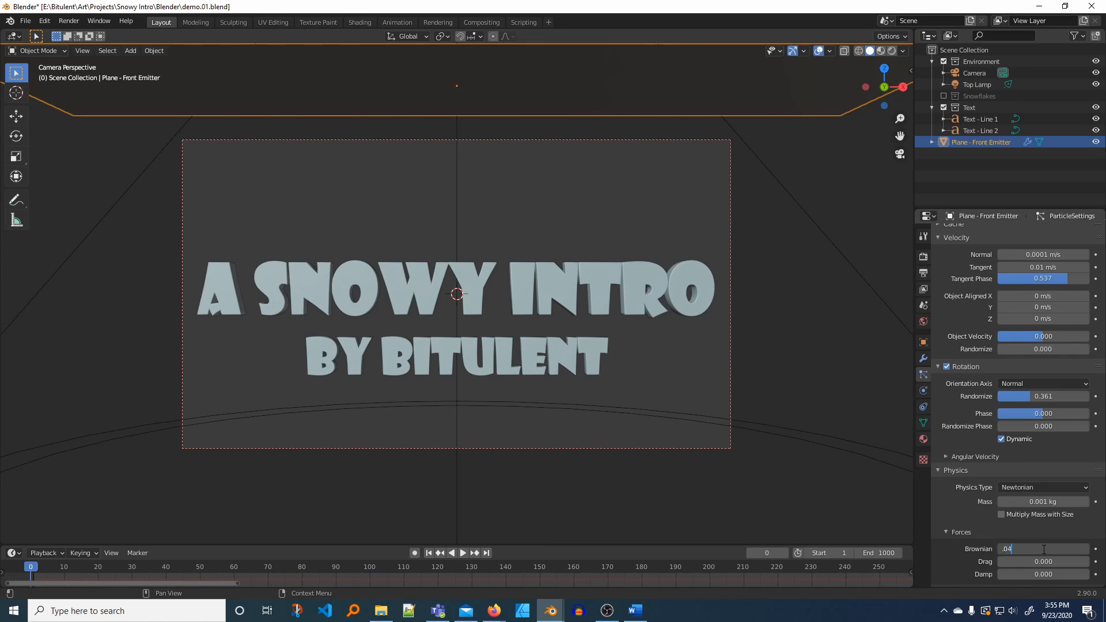
pyautogui.press('Return')
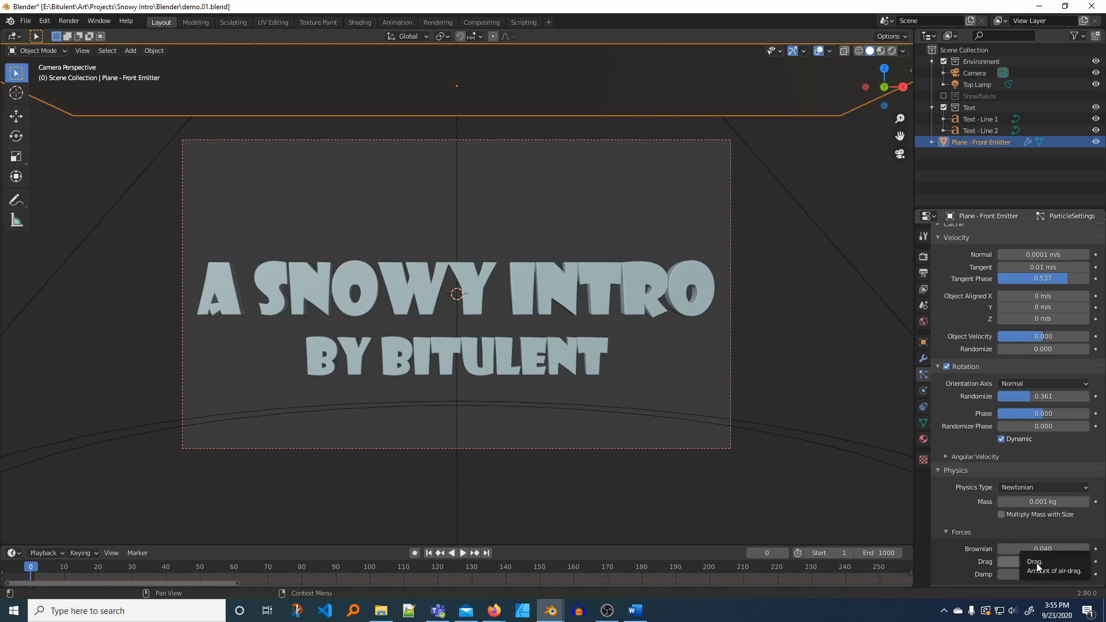
pyautogui.click(1012, 560)
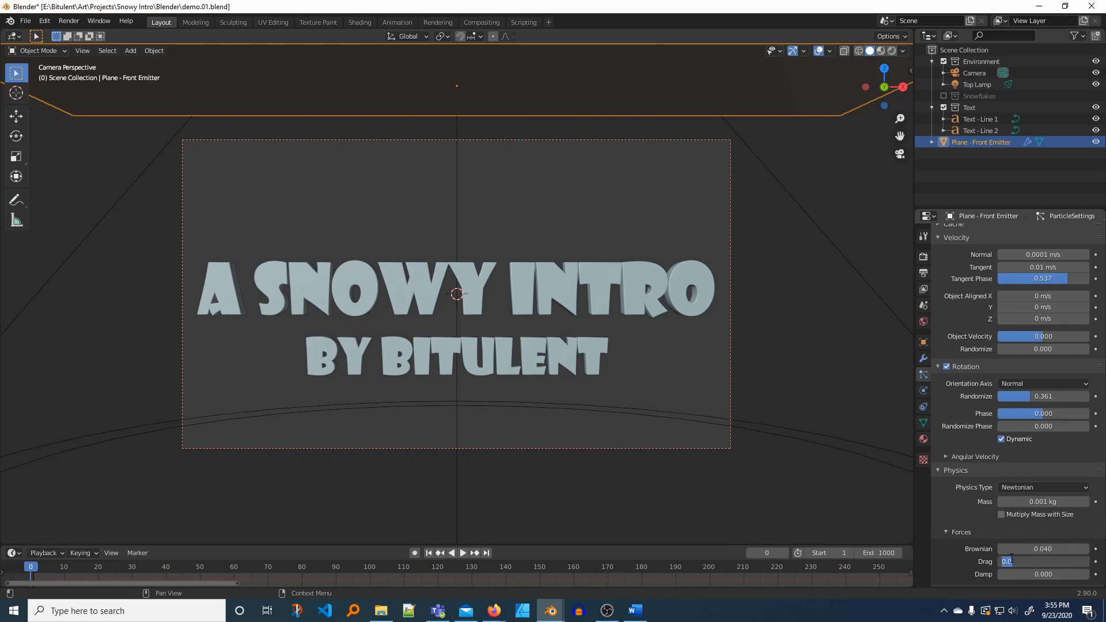
pyautogui.write('.052')
pyautogui.press('Return')
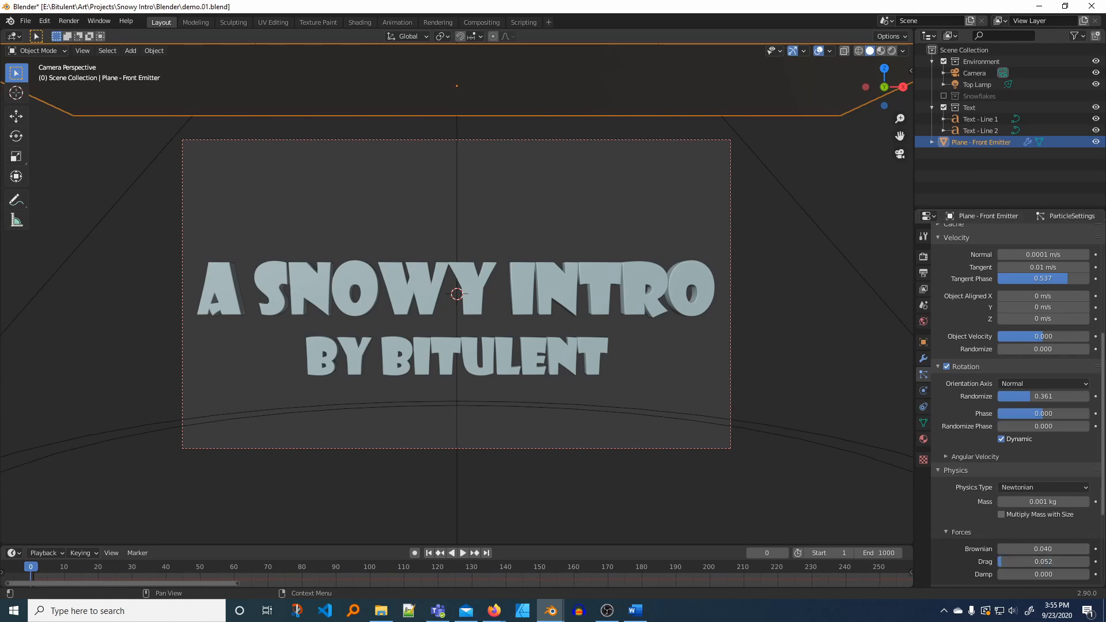
pyautogui.scroll(-2, 1032, 515)
pyautogui.click(1037, 528)
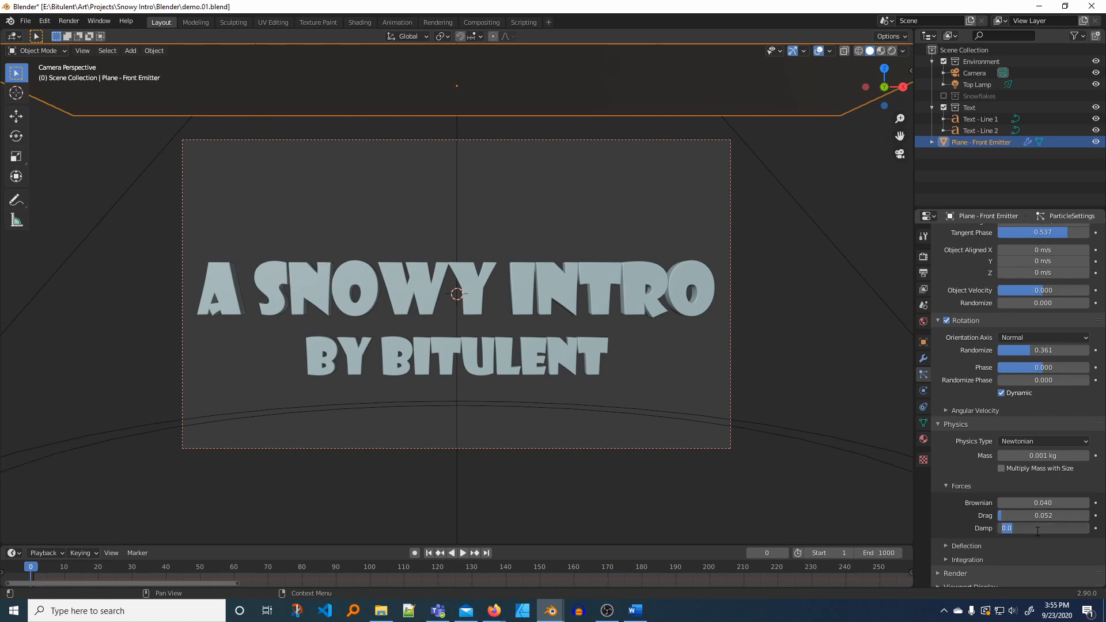
pyautogui.write('.01')
pyautogui.press('Return')
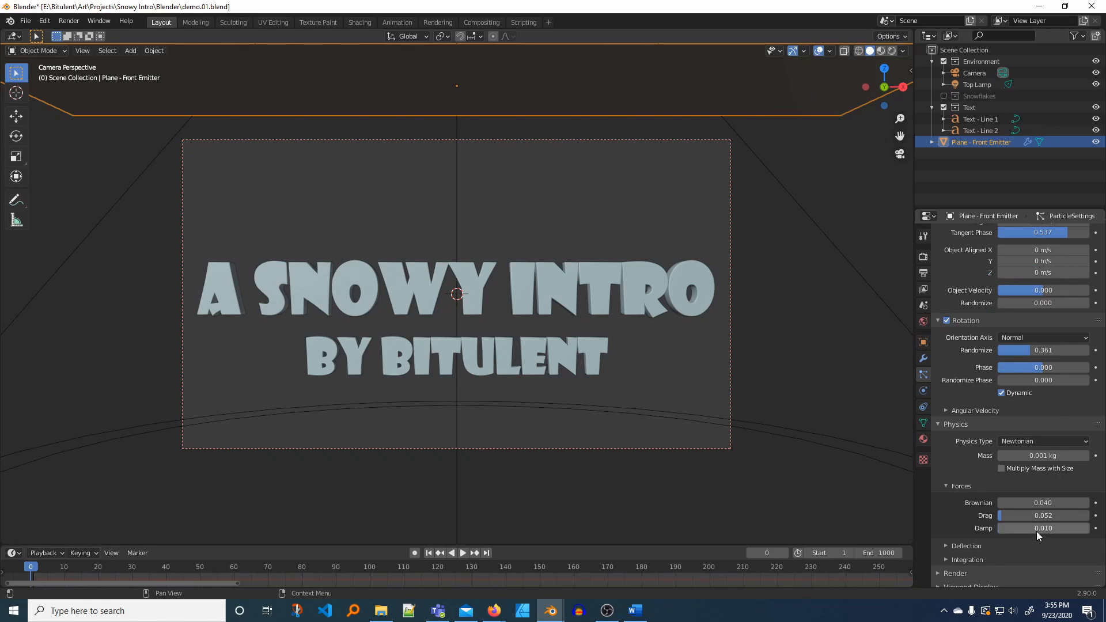
pyautogui.hotkey('alt', 'Tab')
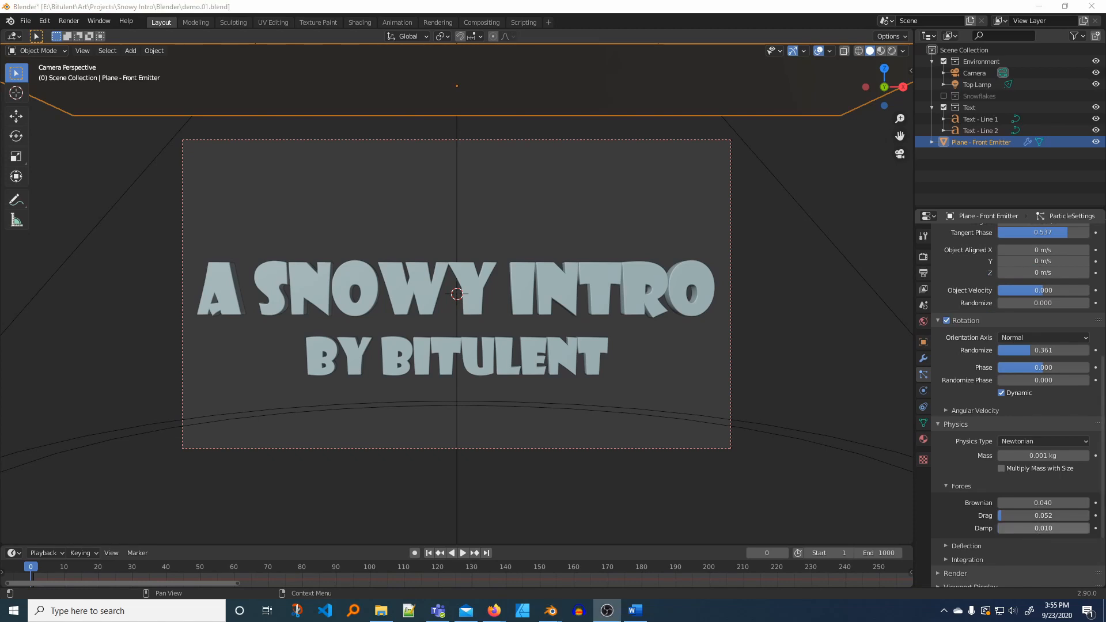
# - Render the particles as a collection, using Snowflakes as the instance collection with Pick Random enabled
pyautogui.scroll(-4, 942, 513)
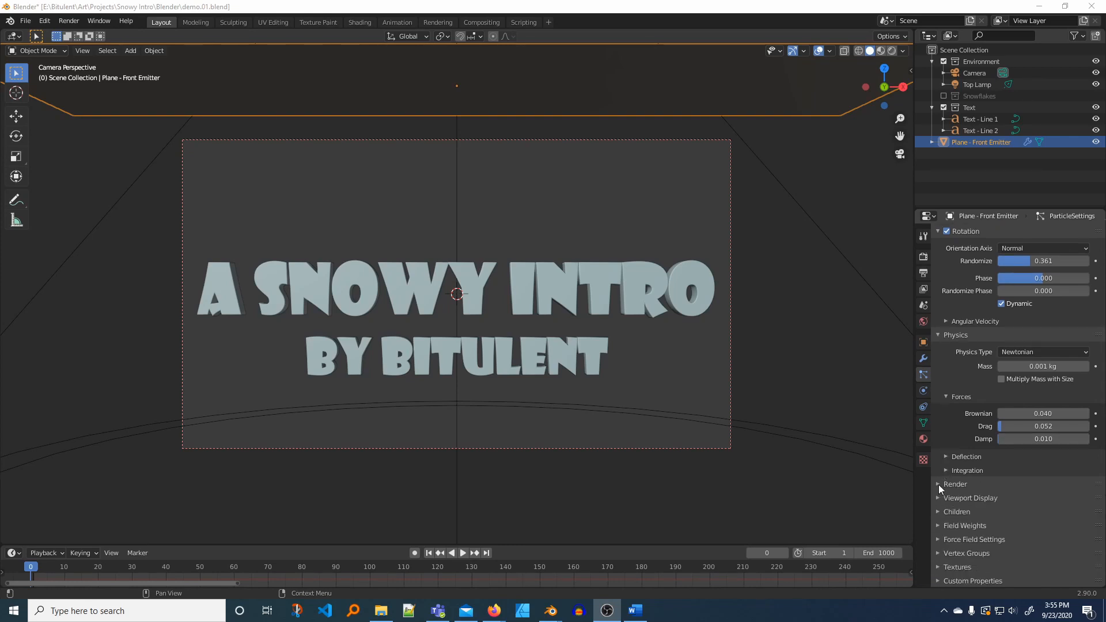
pyautogui.click(939, 485)
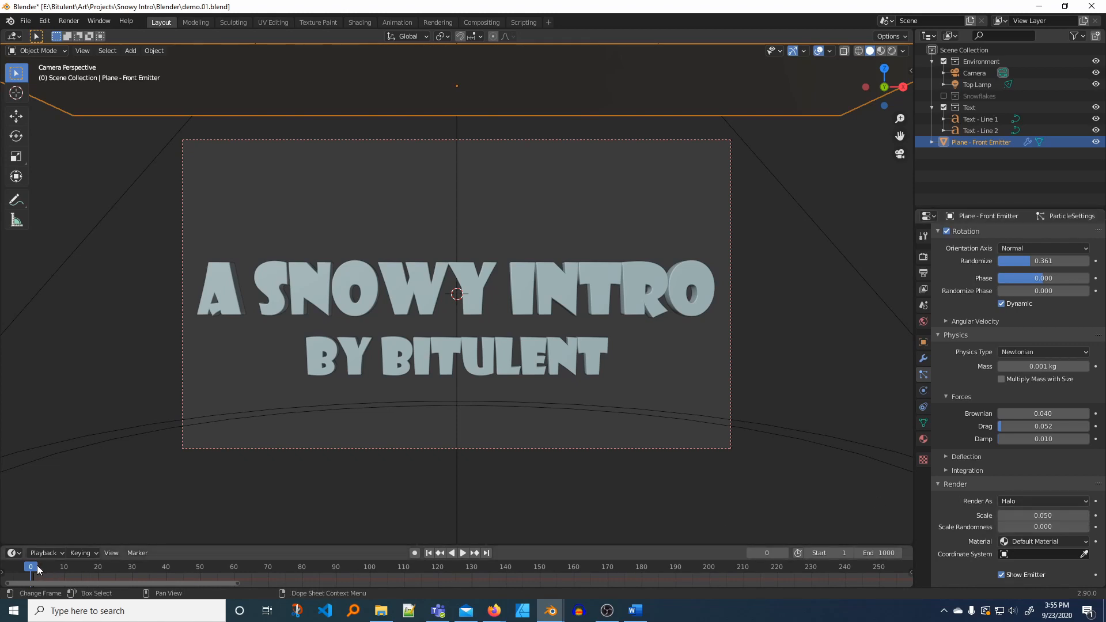
pyautogui.moveTo(37, 565)
pyautogui.mouseDown()
pyautogui.moveTo(151, 580)
pyautogui.moveTo(31, 577)
pyautogui.mouseUp()
pyautogui.click(1031, 501)
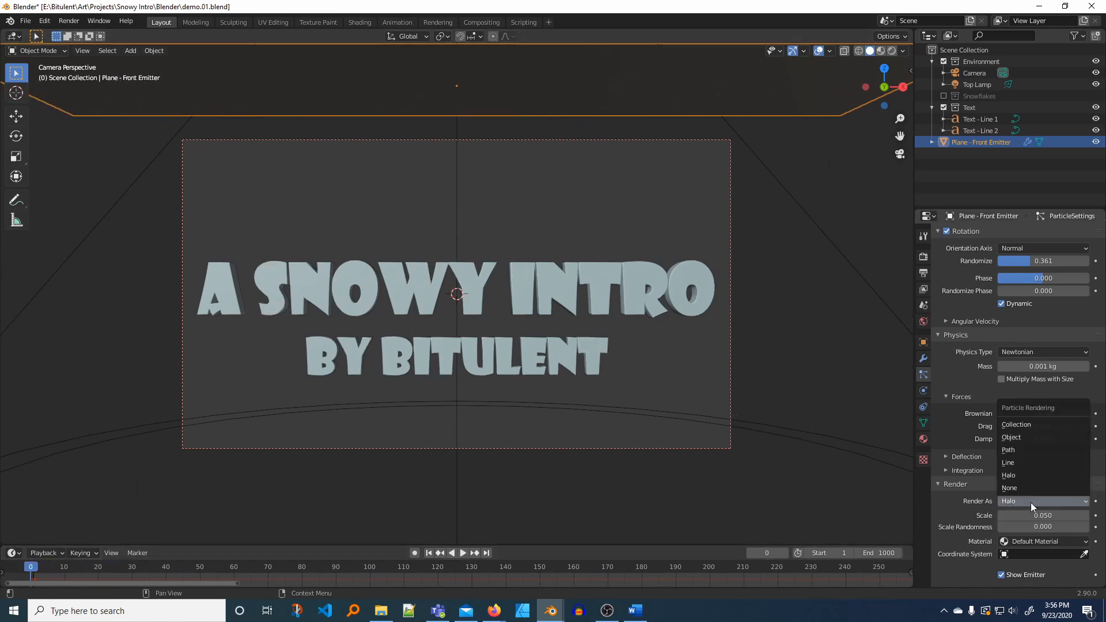
pyautogui.click(1015, 425)
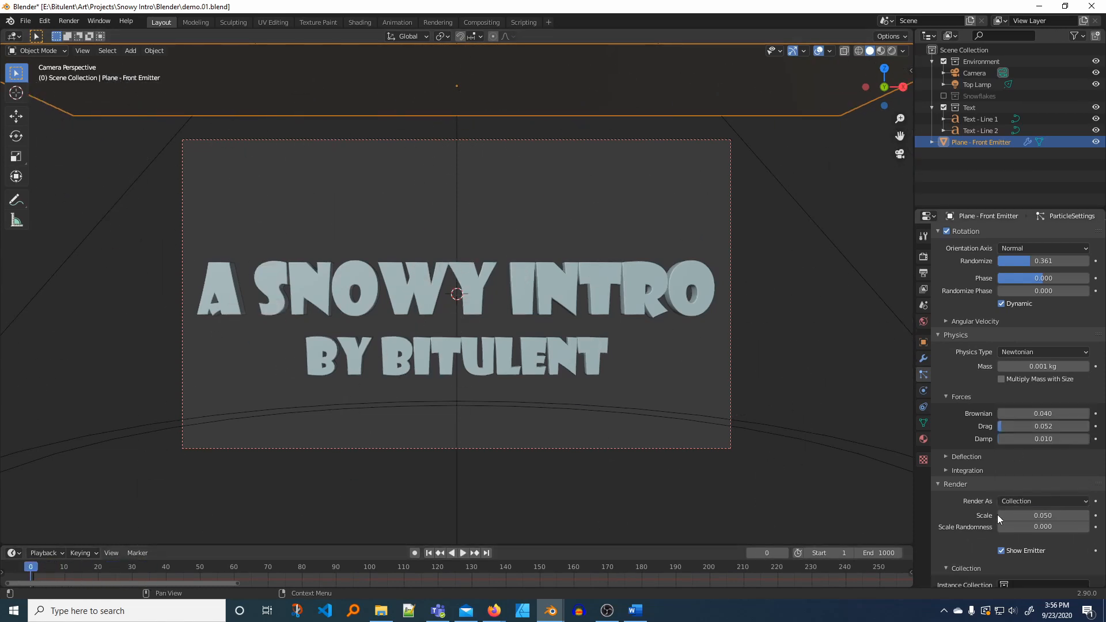
pyautogui.scroll(-4, 983, 530)
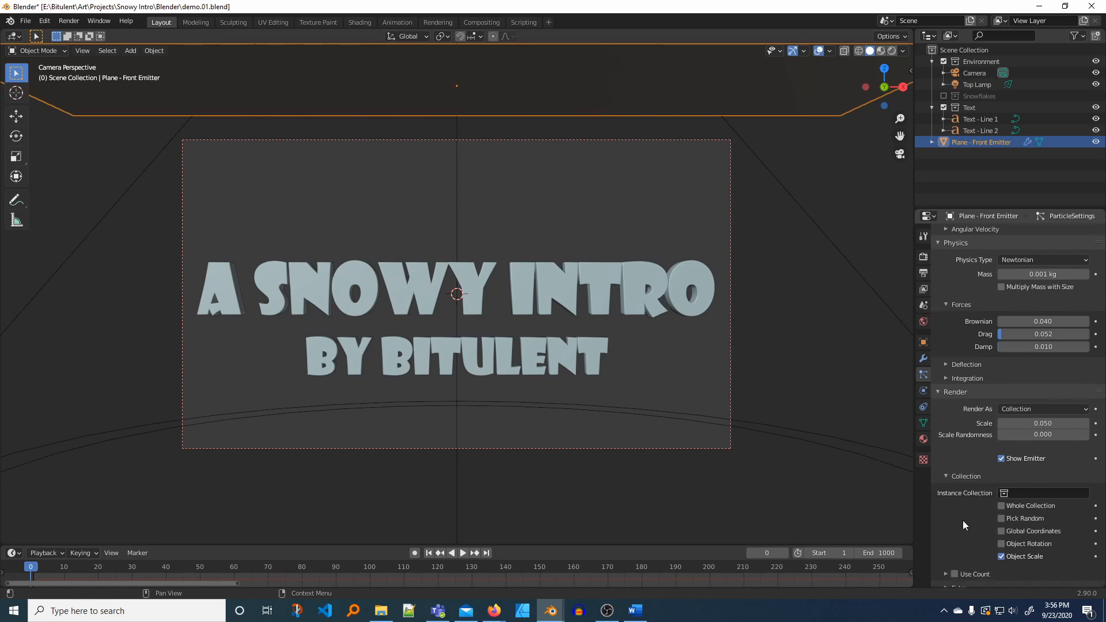
pyautogui.click(1018, 494)
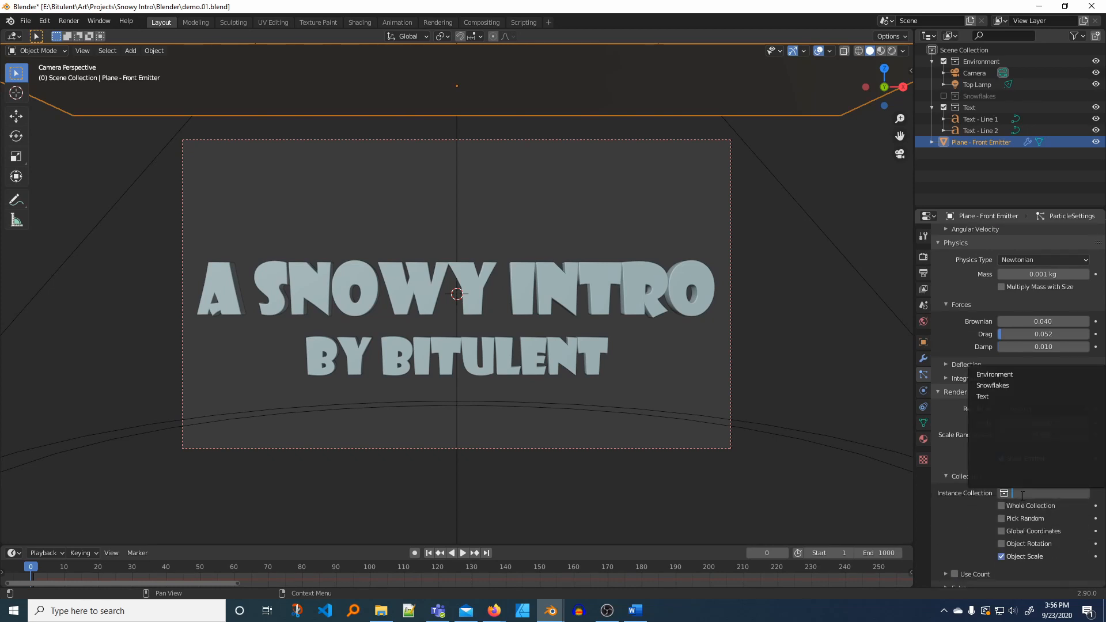
pyautogui.click(991, 386)
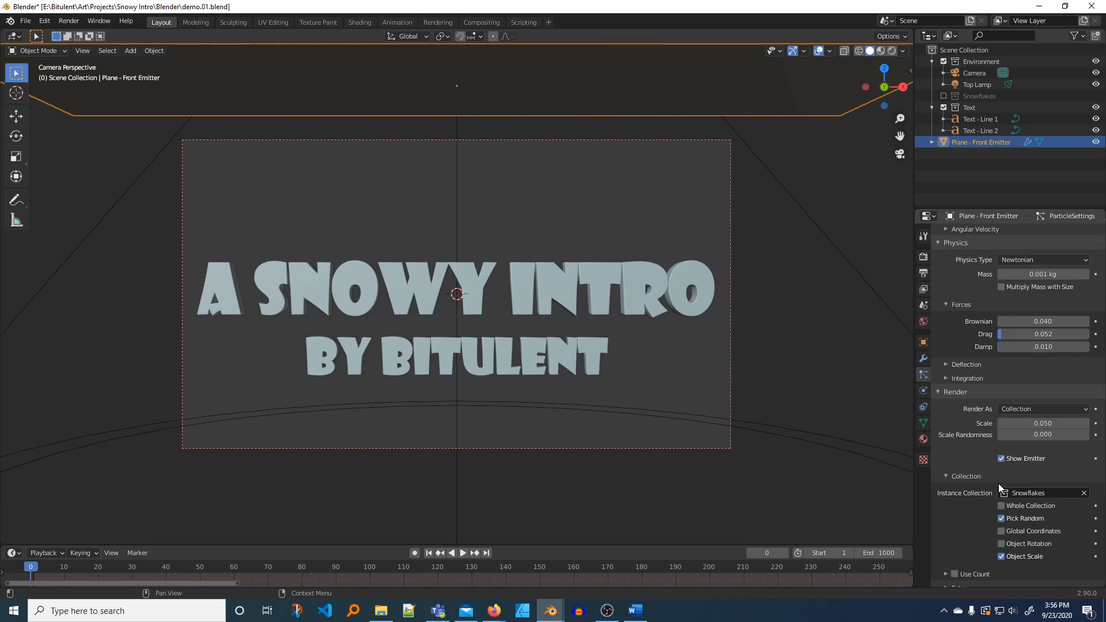
# - Play the first frames to preview the snowflake particles, and set their render scale to 0.2
pyautogui.press('space')
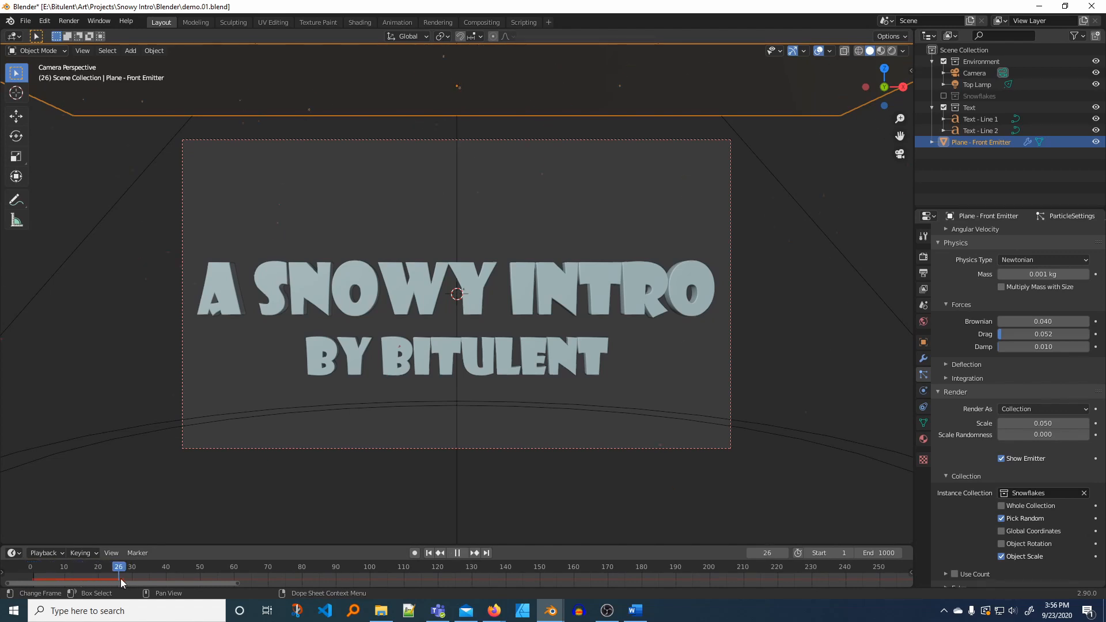
pyautogui.press('space')
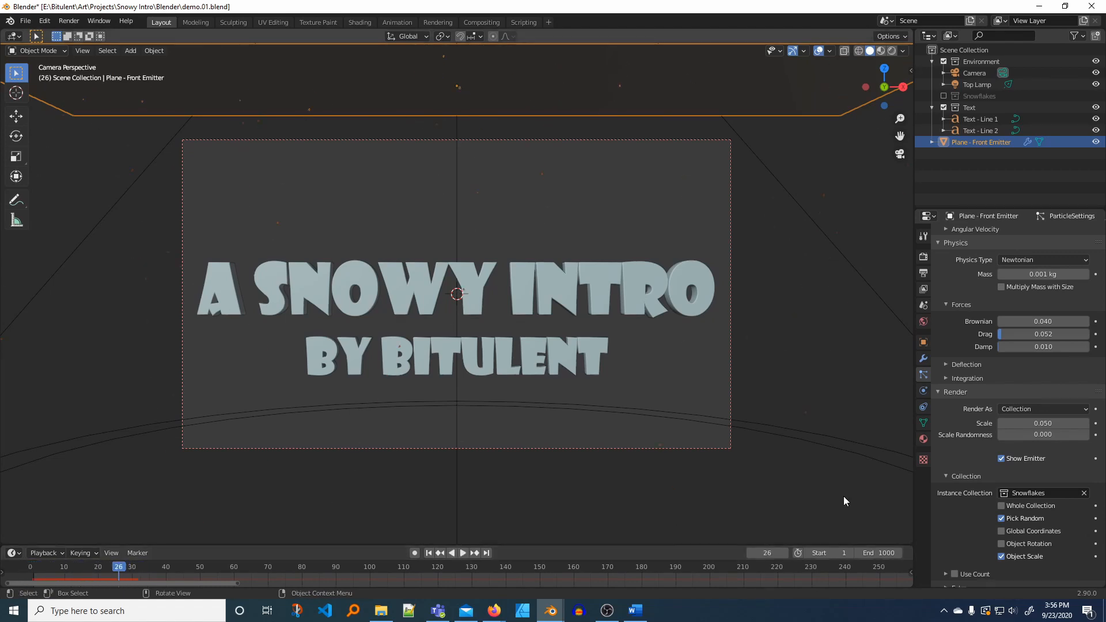
pyautogui.click(1043, 424)
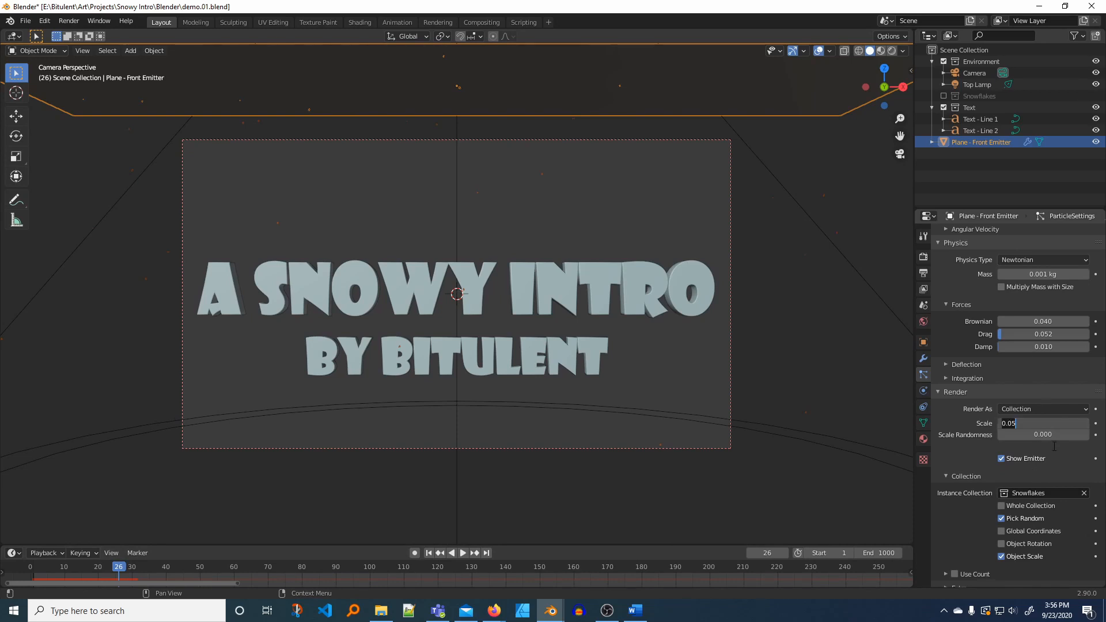
pyautogui.write('0.2')
pyautogui.press('Return')
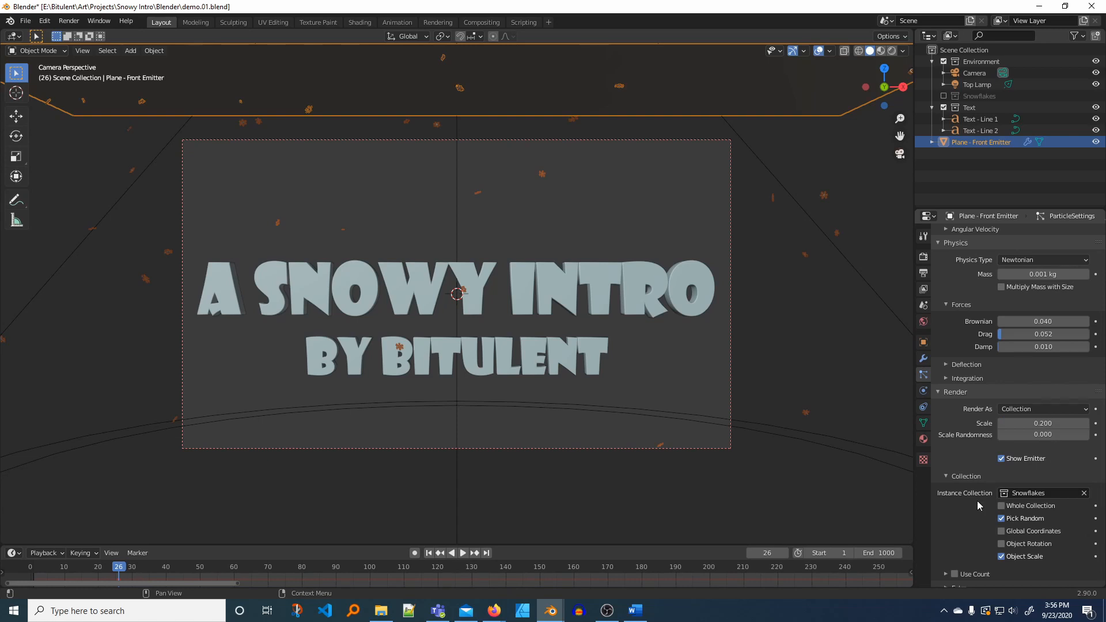
# - Play the animation to check the falling snowflakes in front of the title, and return to frame 0
pyautogui.press('space')
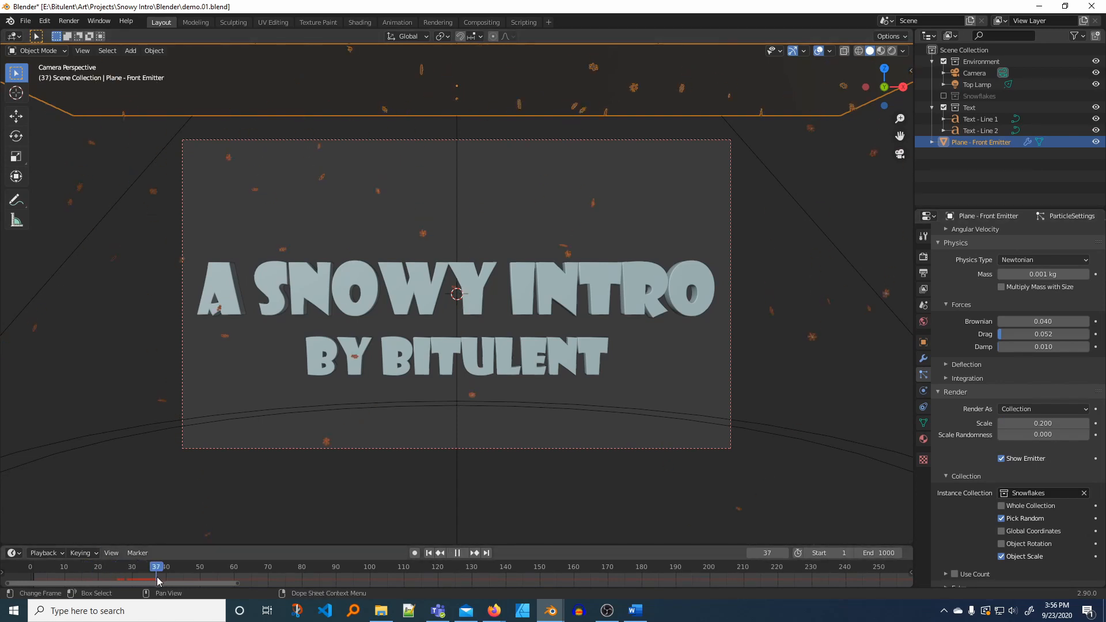
pyautogui.press('space')
pyautogui.scroll(5, 347, 523)
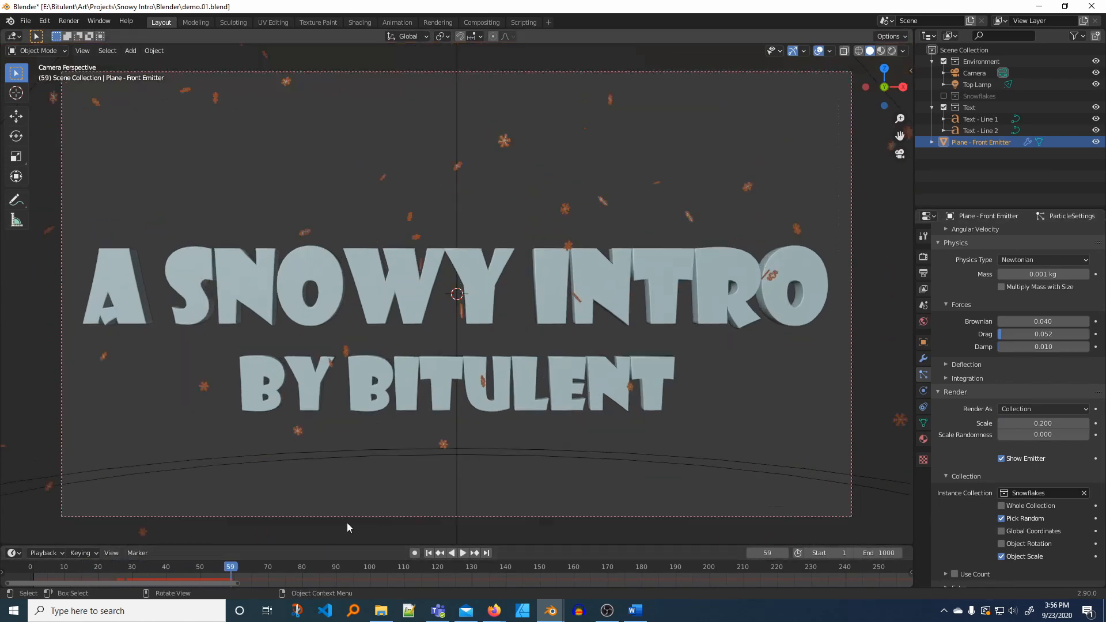
pyautogui.scroll(-2, 347, 523)
pyautogui.scroll(-1, 346, 529)
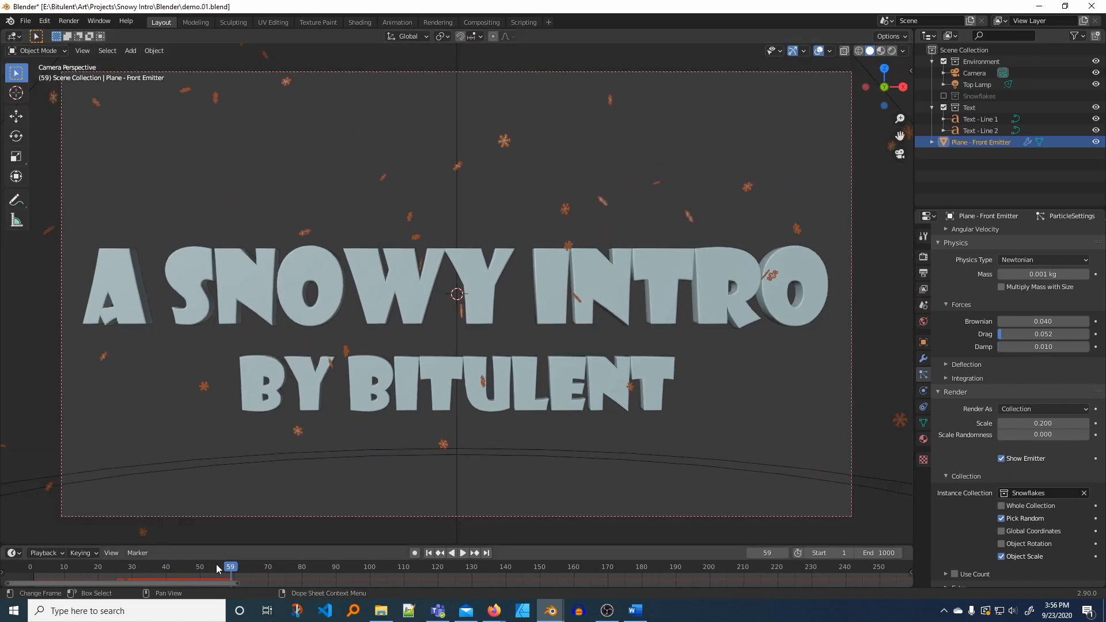
pyautogui.press('space')
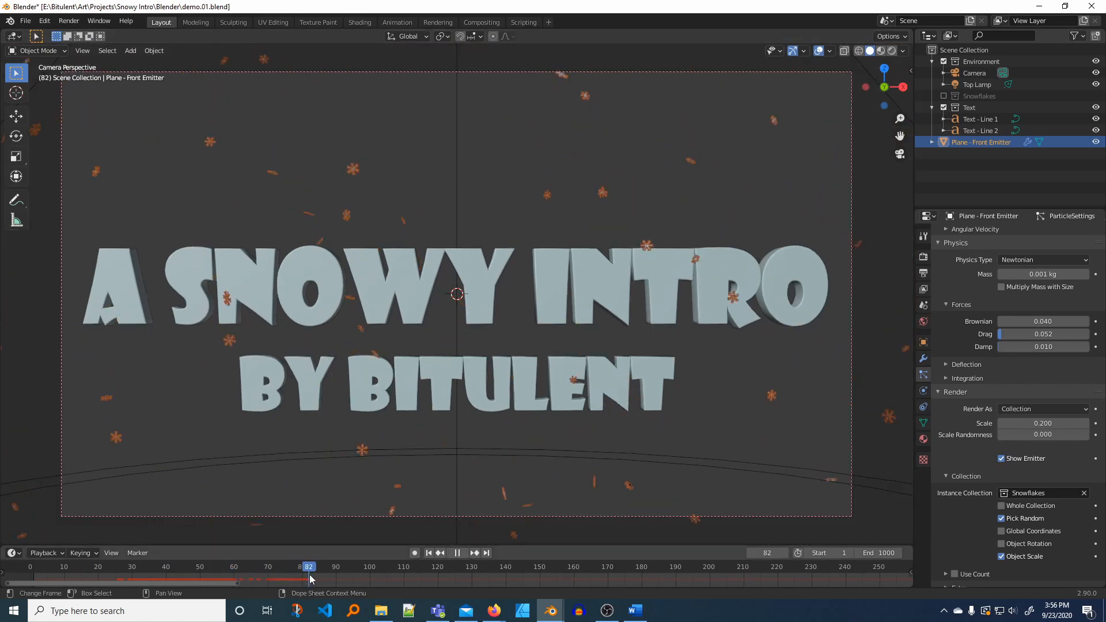
pyautogui.moveTo(298, 576); pyautogui.dragTo(31, 575)
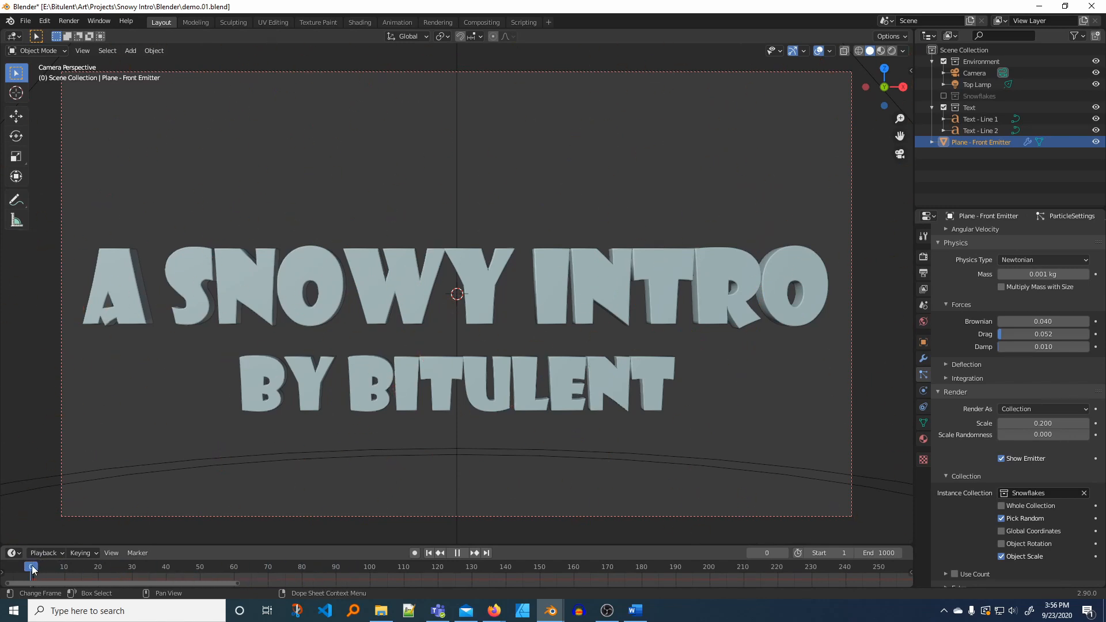
# - Set the front emitter's gravity field weight to 0.063 and play the animation to check the snowfall
pyautogui.scroll(-5, 953, 506)
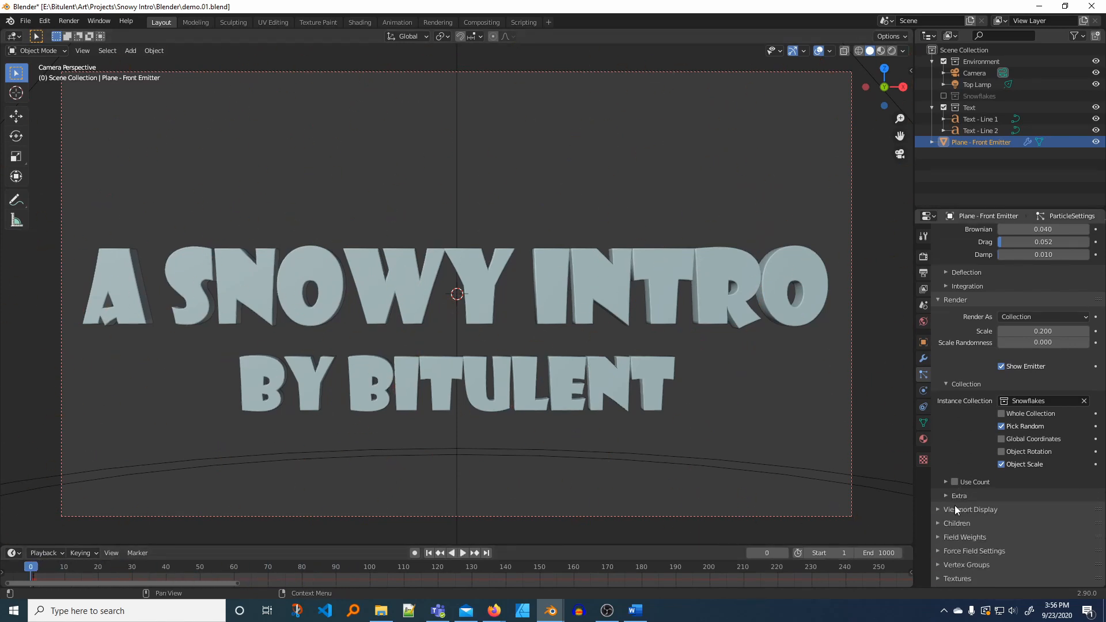
pyautogui.click(944, 524)
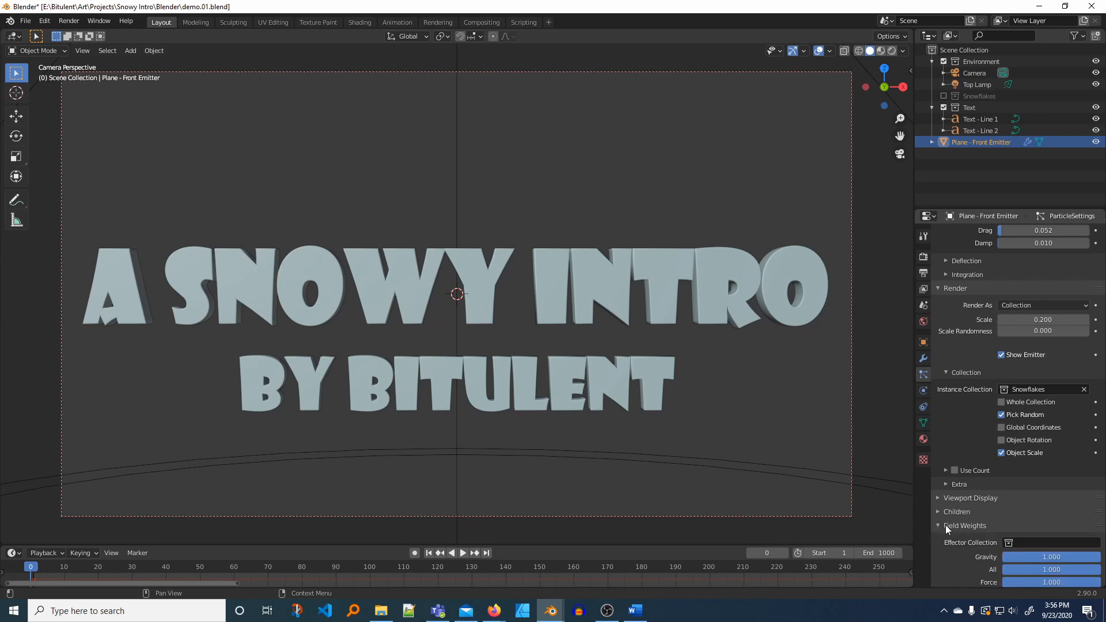
pyautogui.click(1052, 558)
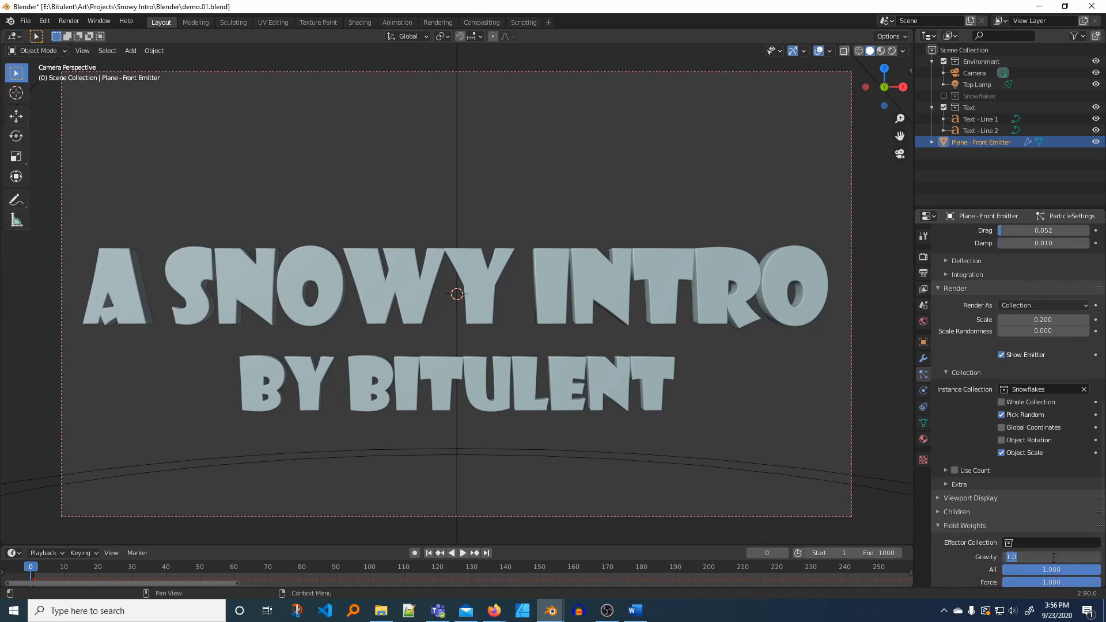
pyautogui.write('.063')
pyautogui.press('Return')
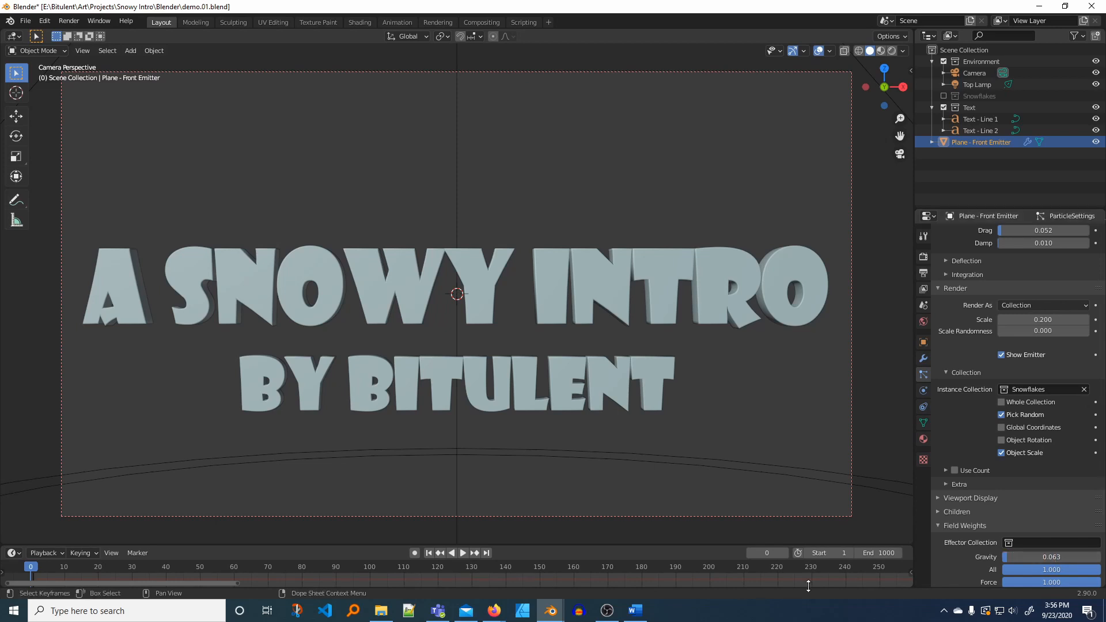
pyautogui.press('space')
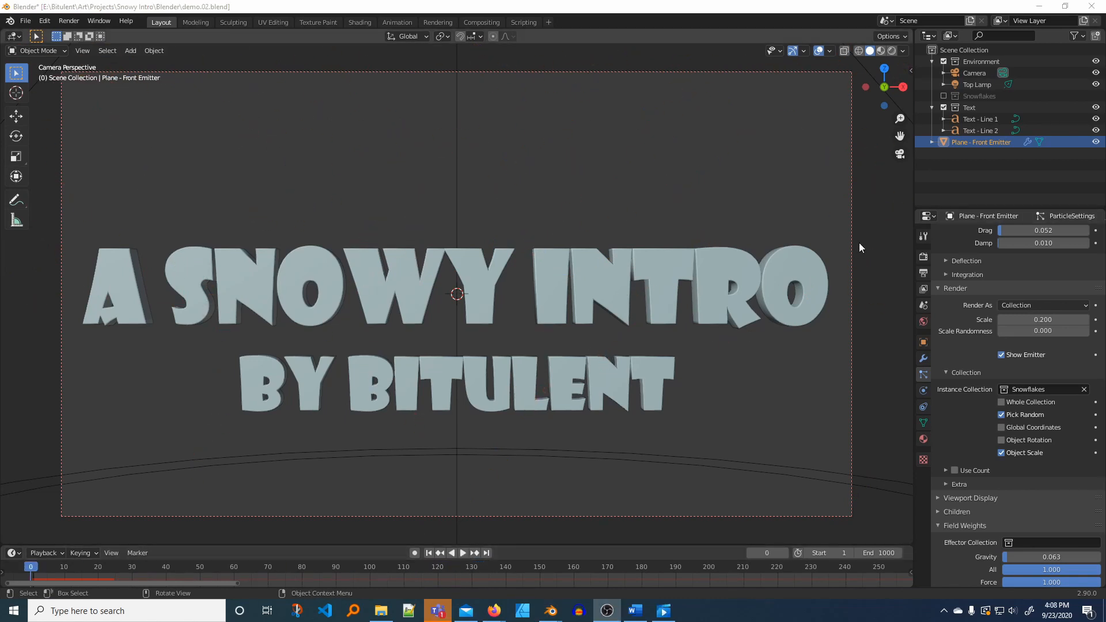
# - Duplicate the front emitter plane and move the copy about 5 m along Y, behind the title text
pyautogui.moveTo(860, 243); pyautogui.dragTo(771, 299, button='middle')
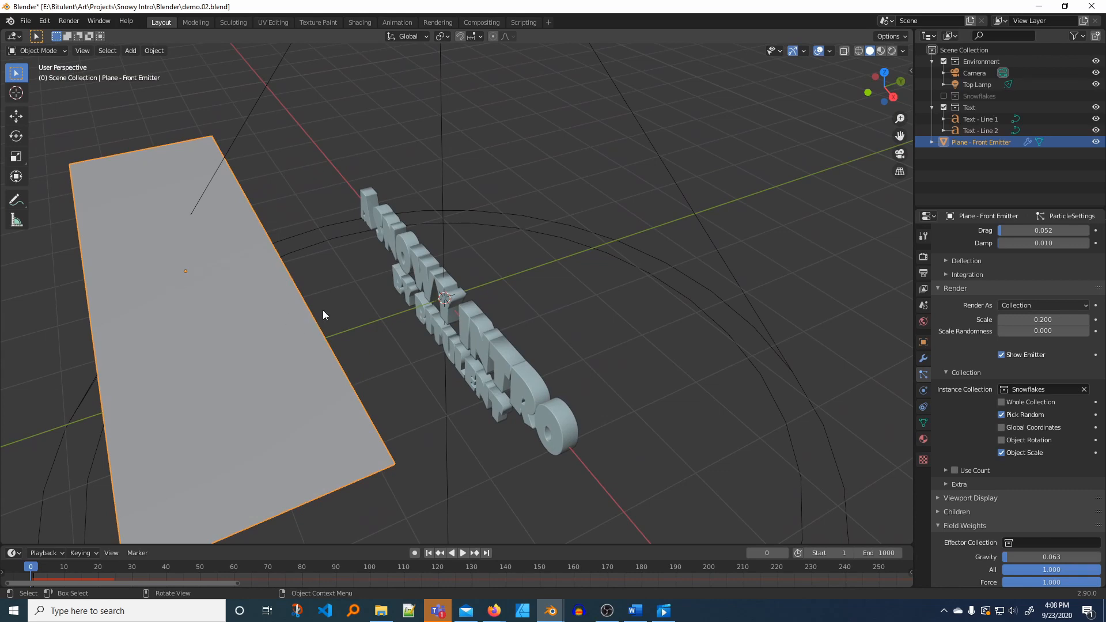
pyautogui.hotkey('shift', 'd')
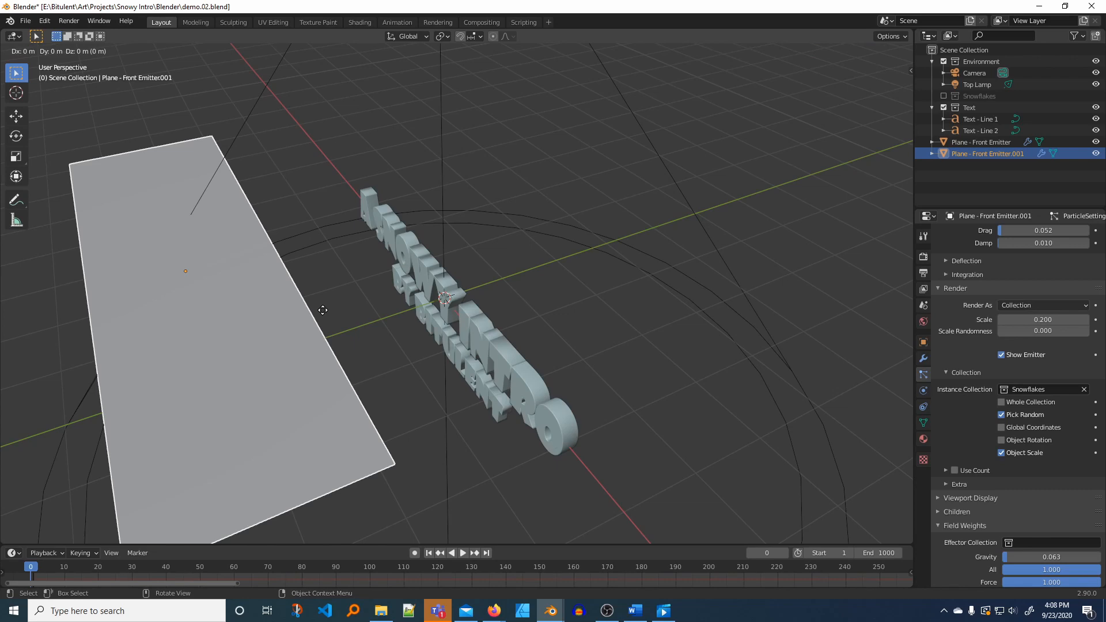
pyautogui.press('y')
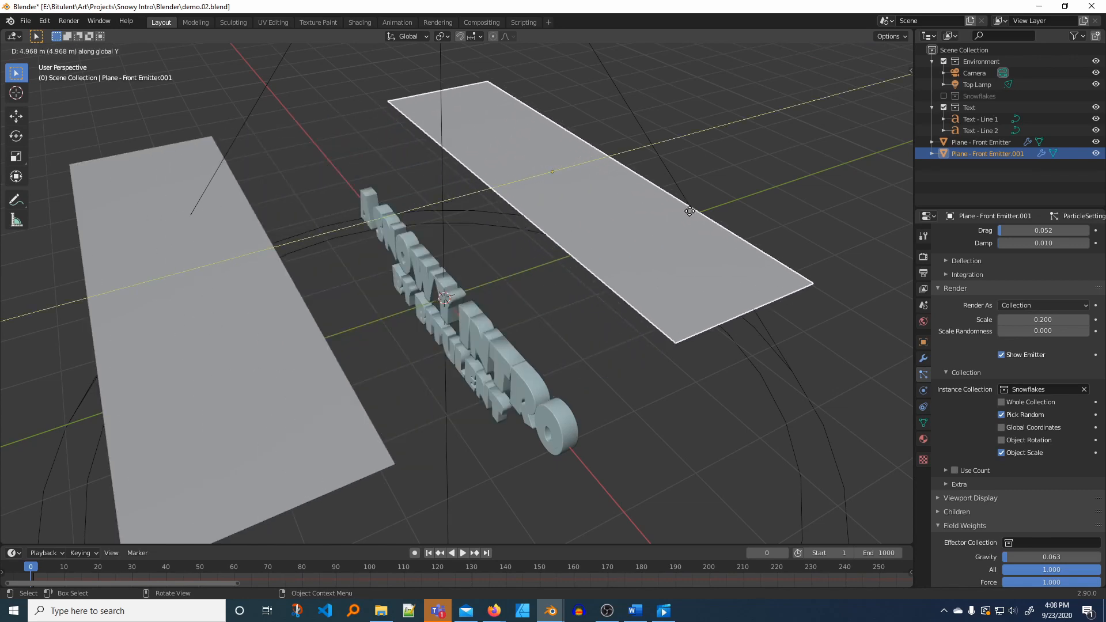
pyautogui.click(687, 216)
# - Scale the duplicated emitter plane by about 1.37 along X and widen it slightly along Y
pyautogui.moveTo(716, 229); pyautogui.dragTo(655, 285, button='middle')
pyautogui.scroll(-4, 655, 286)
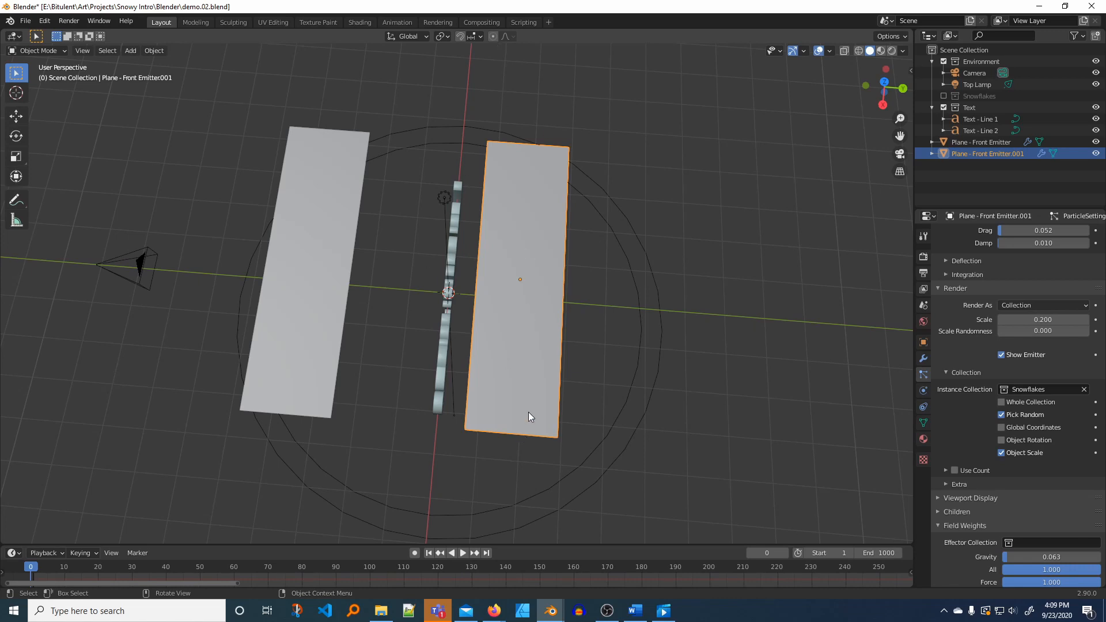
pyautogui.press('s')
pyautogui.press('x')
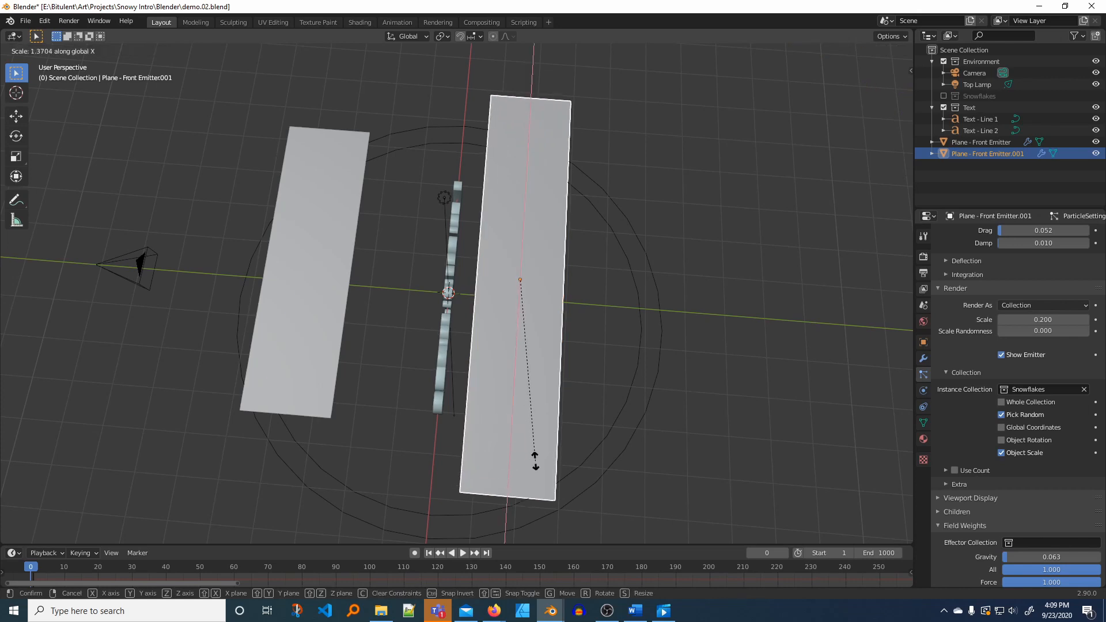
pyautogui.click(535, 461)
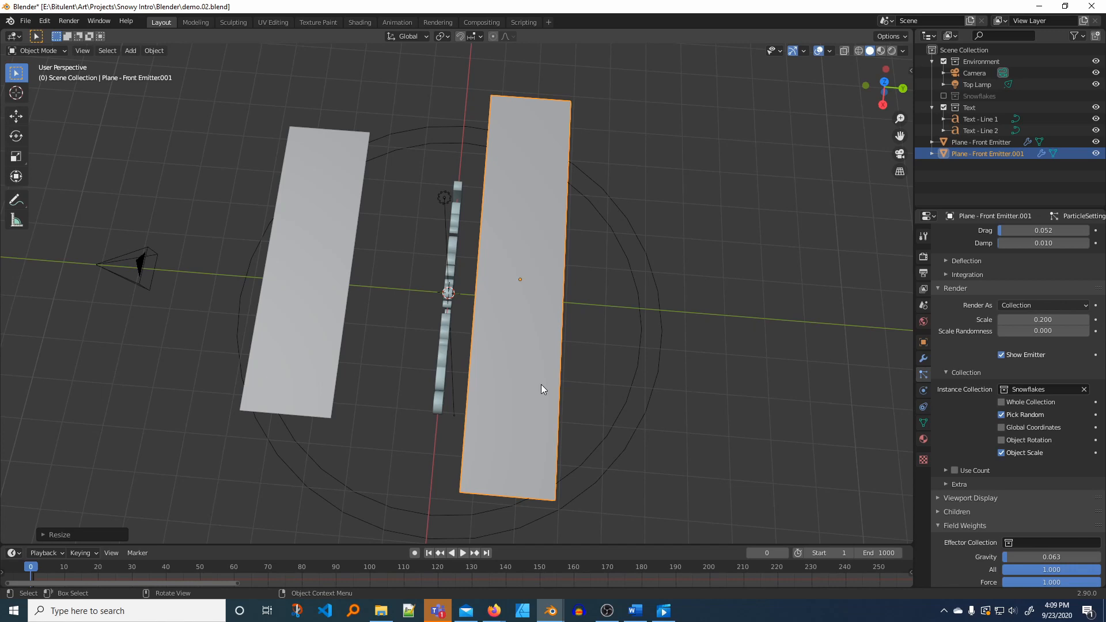
pyautogui.press('s')
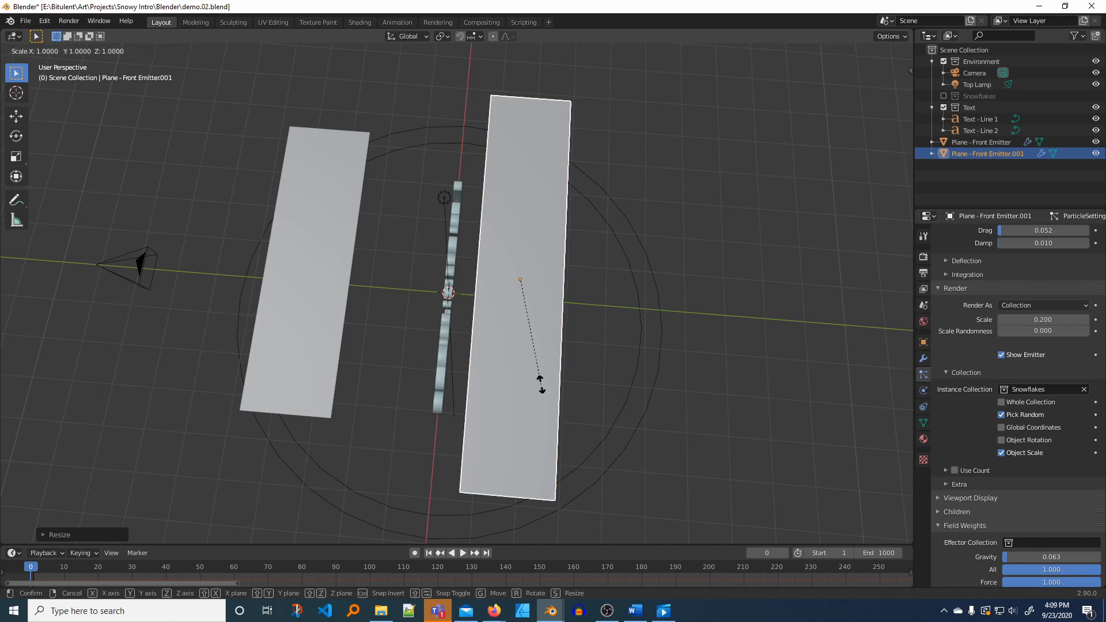
pyautogui.click(587, 387)
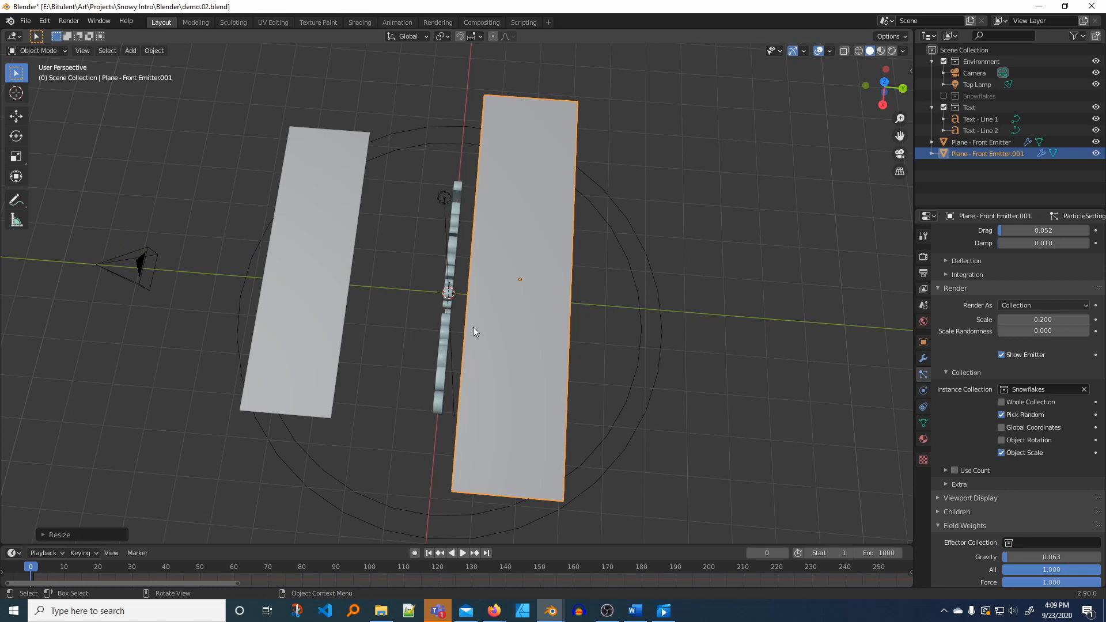
# - In camera view, raise the duplicated emitter about 0.9 m along Z so it sits just above the camera frame
pyautogui.scroll(-1, 538, 321)
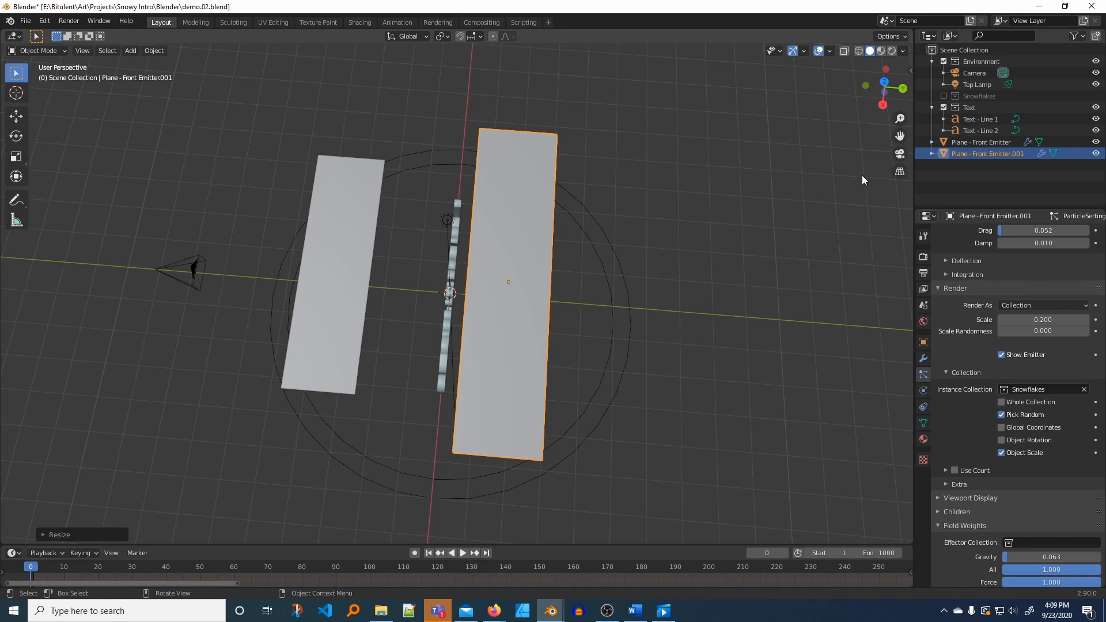
pyautogui.click(901, 155)
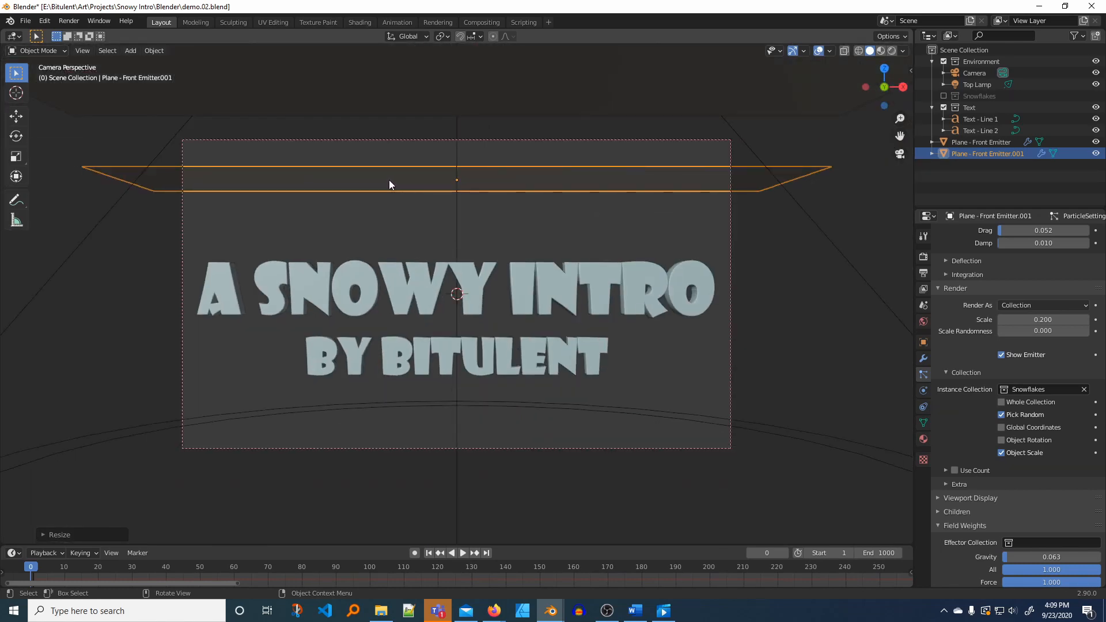
pyautogui.press('g')
pyautogui.press('z')
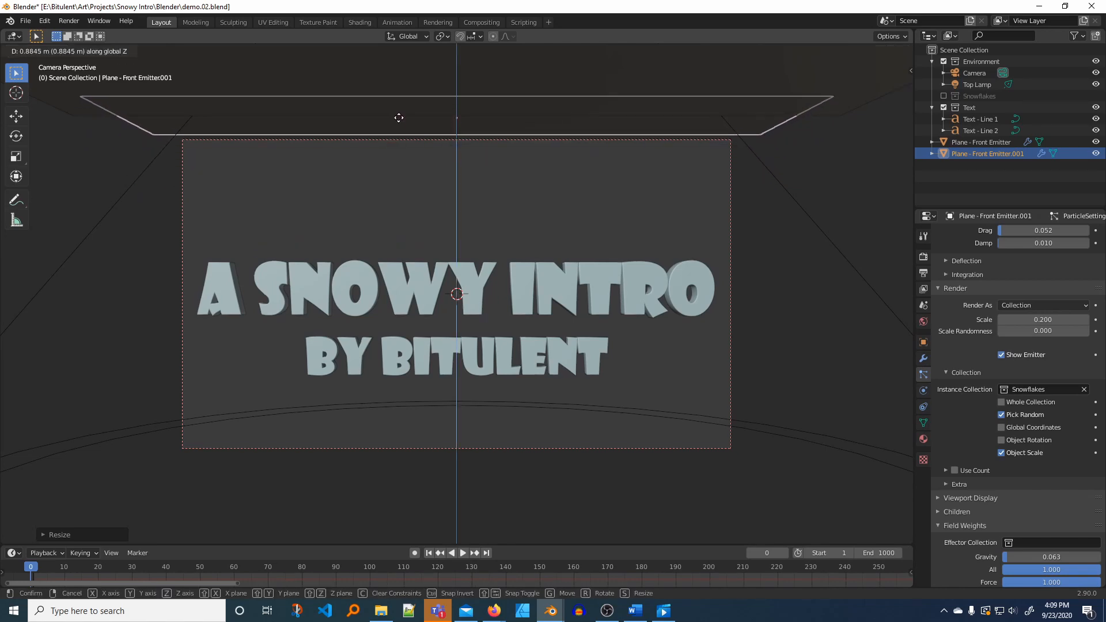
pyautogui.click(400, 111)
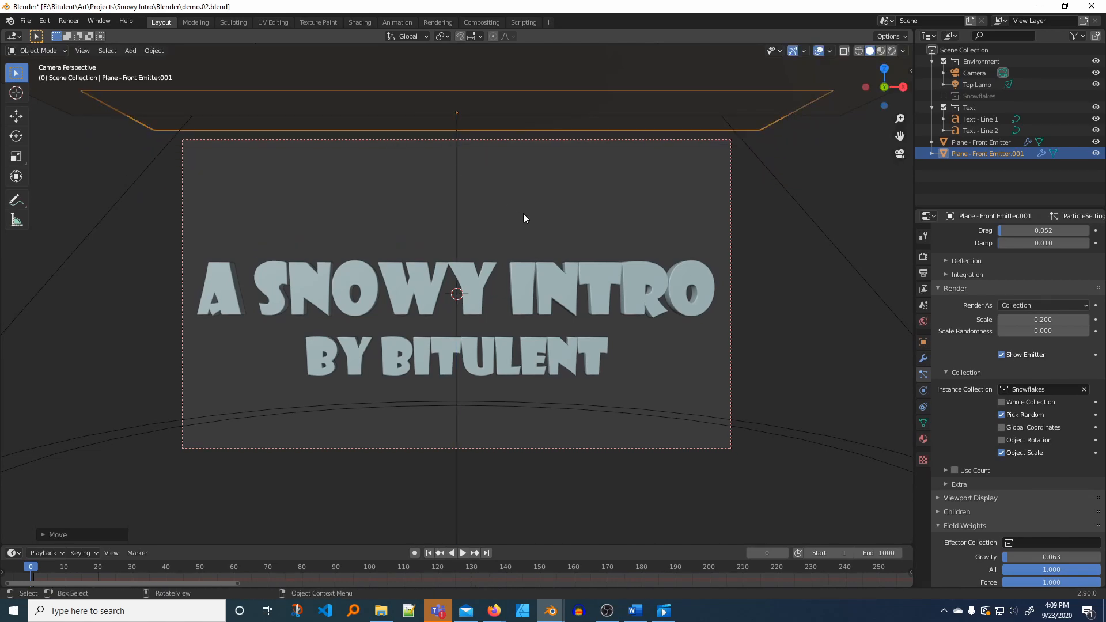
# - Rename the duplicated emitter plane behind the title as "Plane - Back Emitter"
pyautogui.click(744, 117)
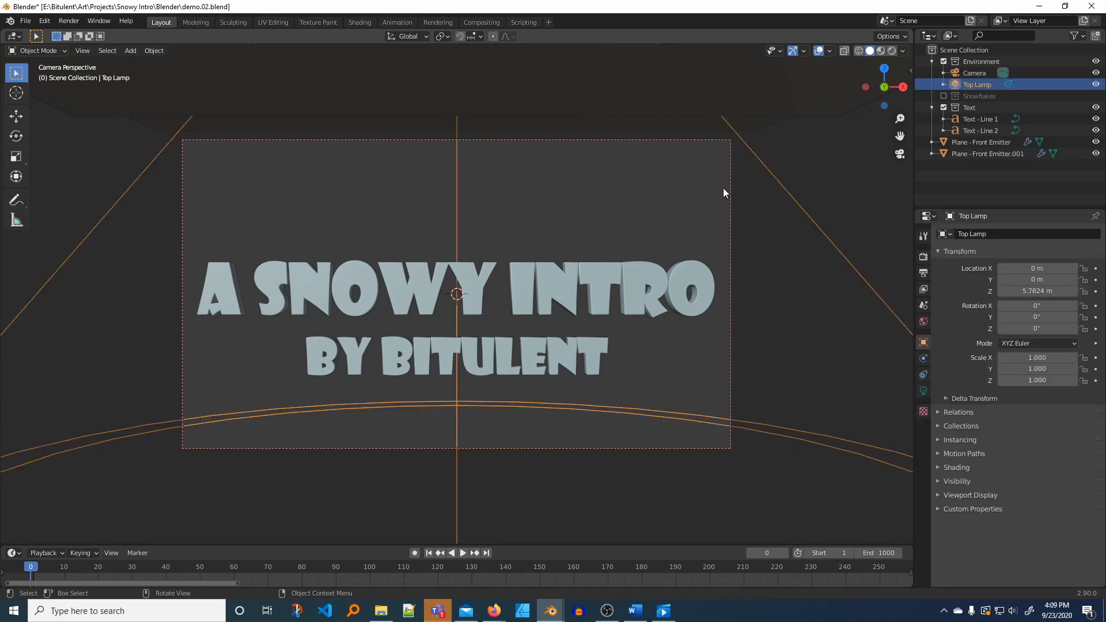
pyautogui.scroll(-5, 757, 212)
pyautogui.moveTo(757, 212); pyautogui.dragTo(684, 133, button='middle')
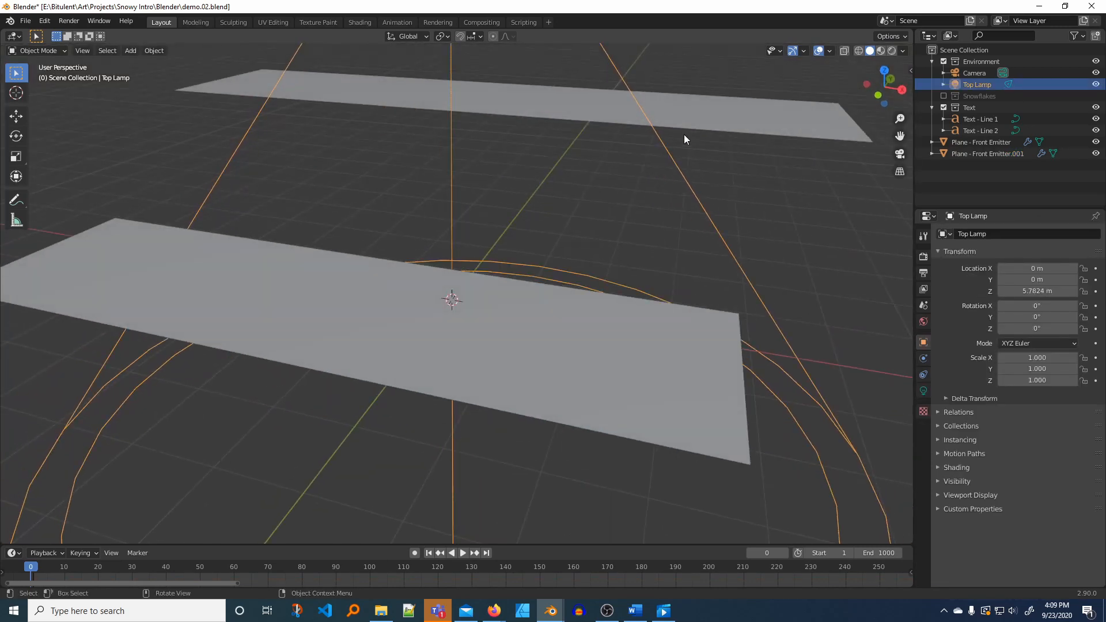
pyautogui.click(684, 137)
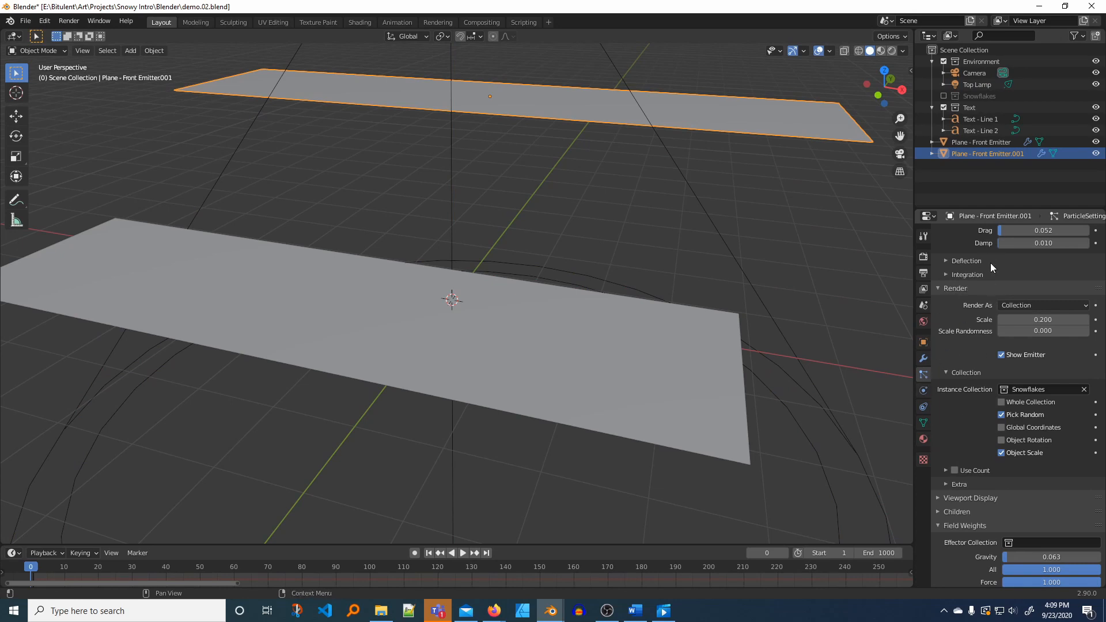
pyautogui.scroll(15, 990, 258)
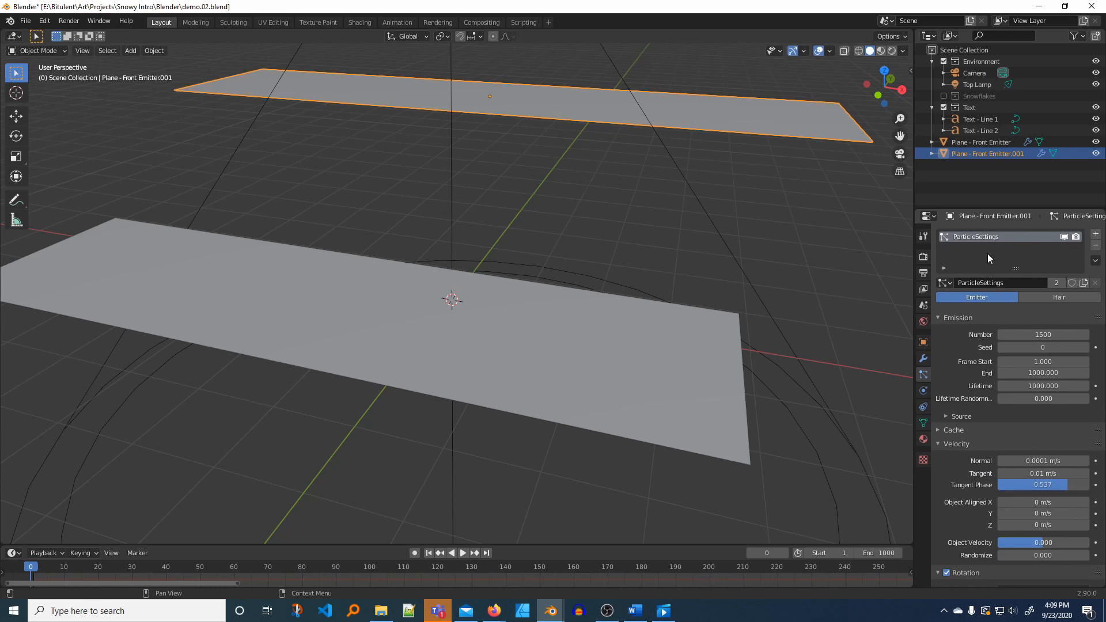
pyautogui.doubleClick(979, 154)
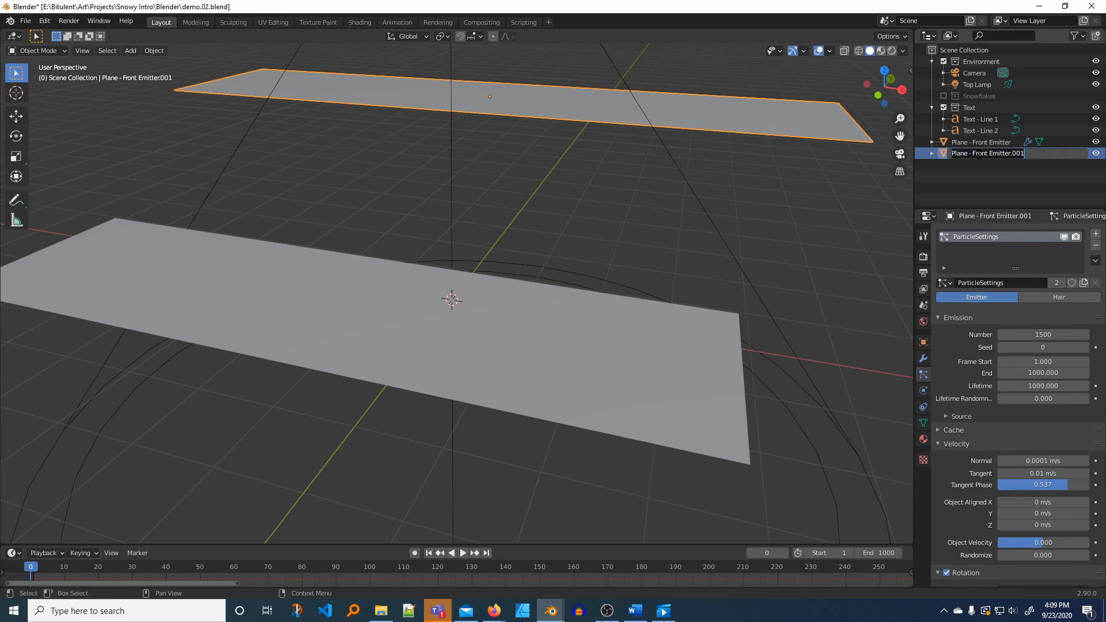
pyautogui.click(973, 153)
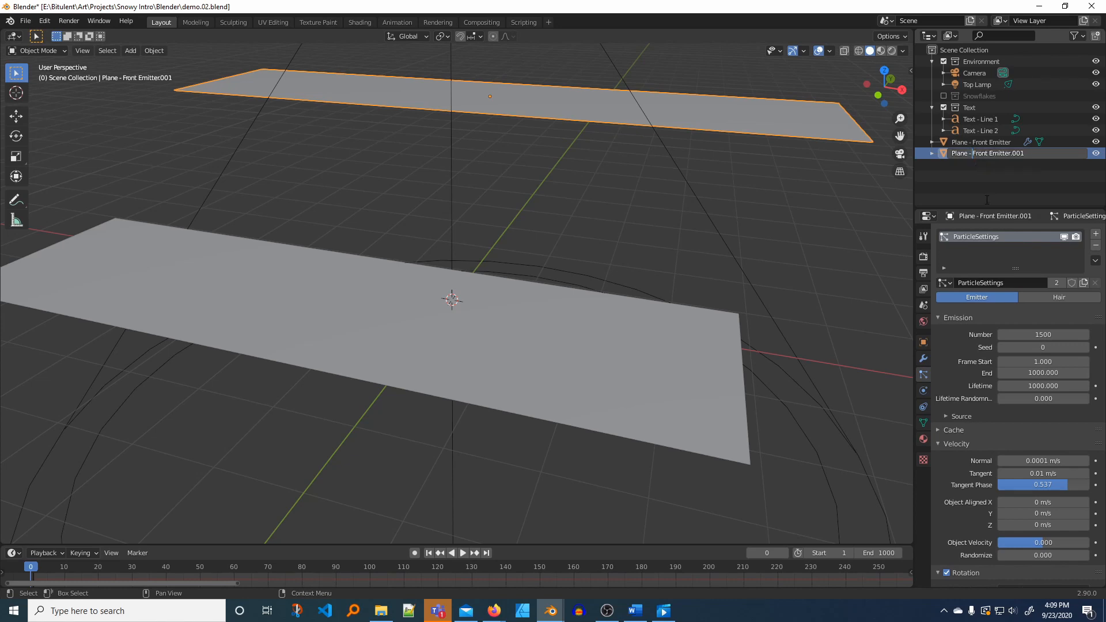
pyautogui.write('Back')
pyautogui.press('Delete')
pyautogui.press('Delete')
pyautogui.press('Delete')
pyautogui.press('Delete')
pyautogui.press('Delete')
pyautogui.press('Right')
pyautogui.press('Delete')
pyautogui.press('Delete')
pyautogui.press('Delete')
pyautogui.press('Delete')
pyautogui.press('Return')
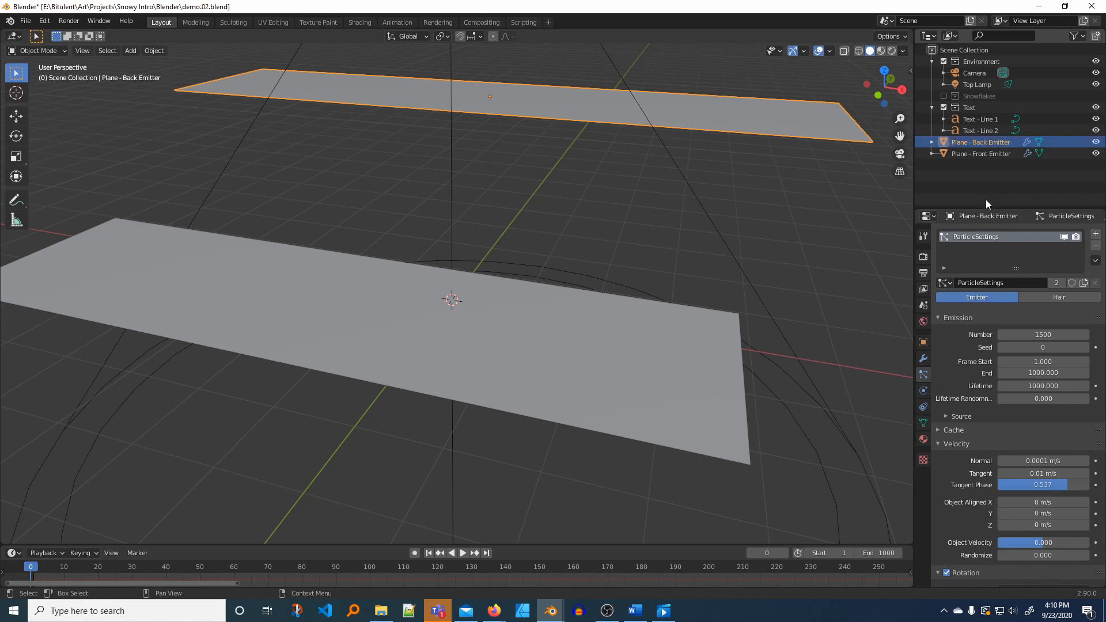
# - Move both emitter planes into a new collection named Emitters, and toggle the collection off and on
pyautogui.keyDown('shift'); pyautogui.click(663, 327); pyautogui.keyUp('shift')
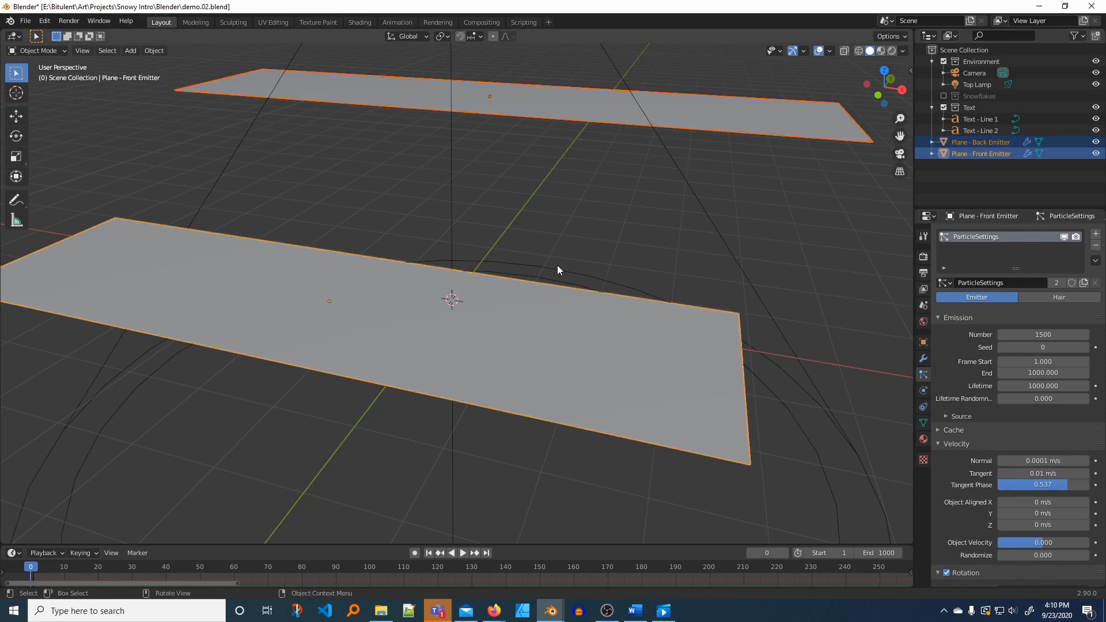
pyautogui.press('m')
pyautogui.click(530, 265)
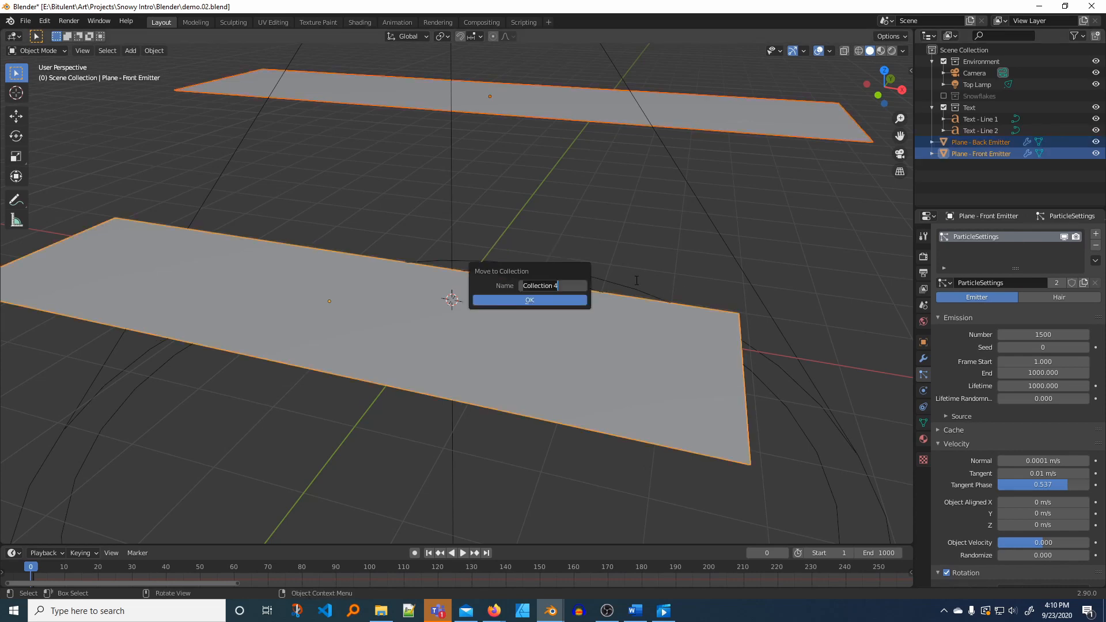
pyautogui.write('Emitters')
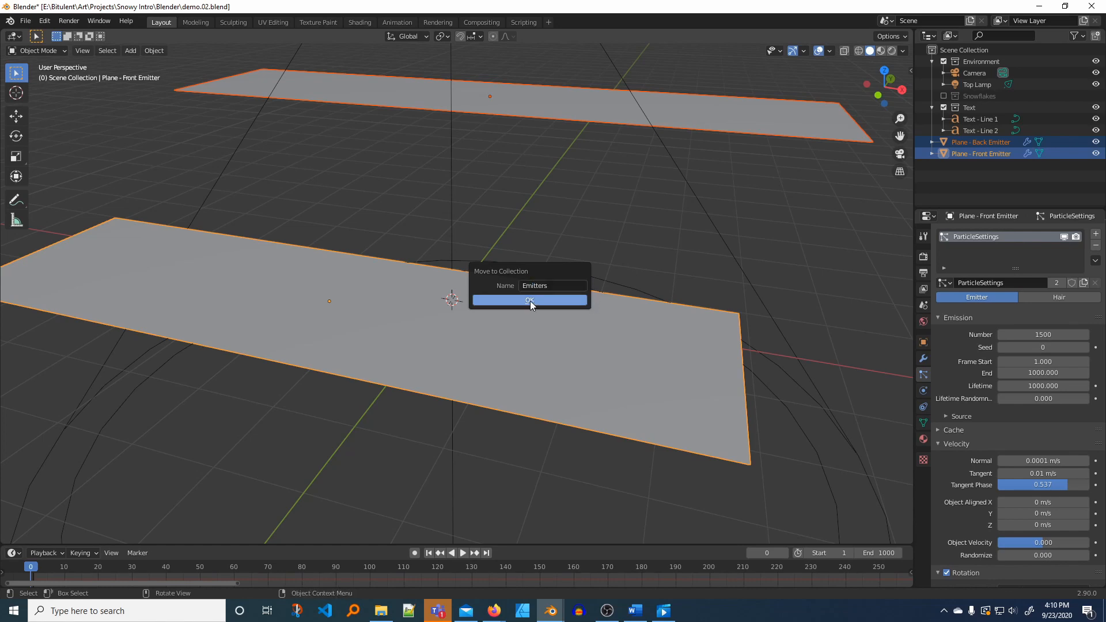
pyautogui.click(529, 300)
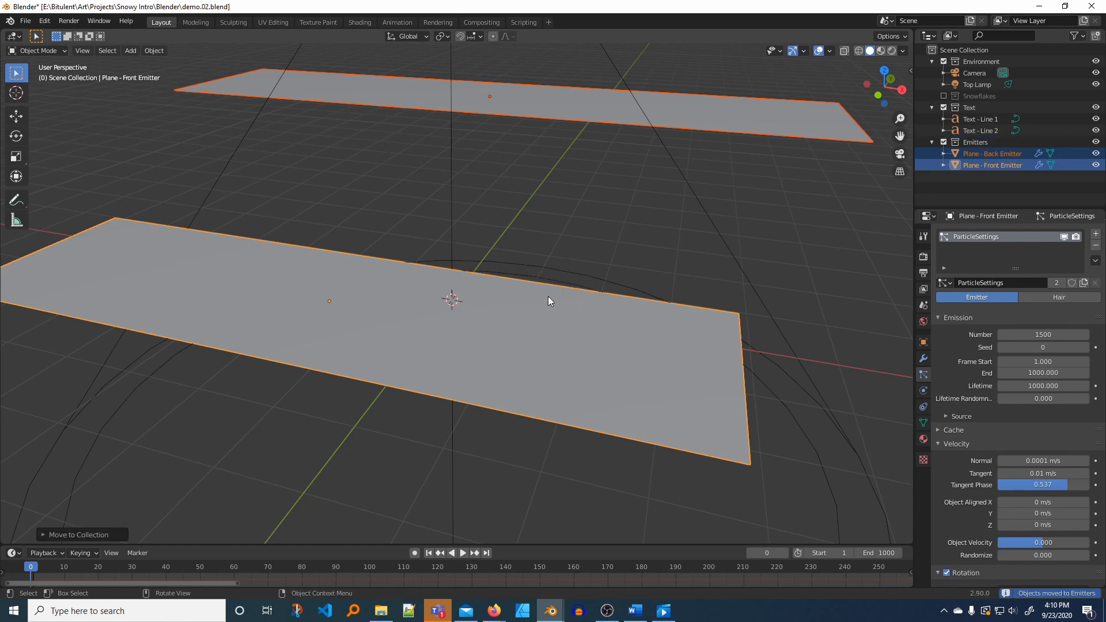
pyautogui.click(943, 142)
pyautogui.click(943, 142)
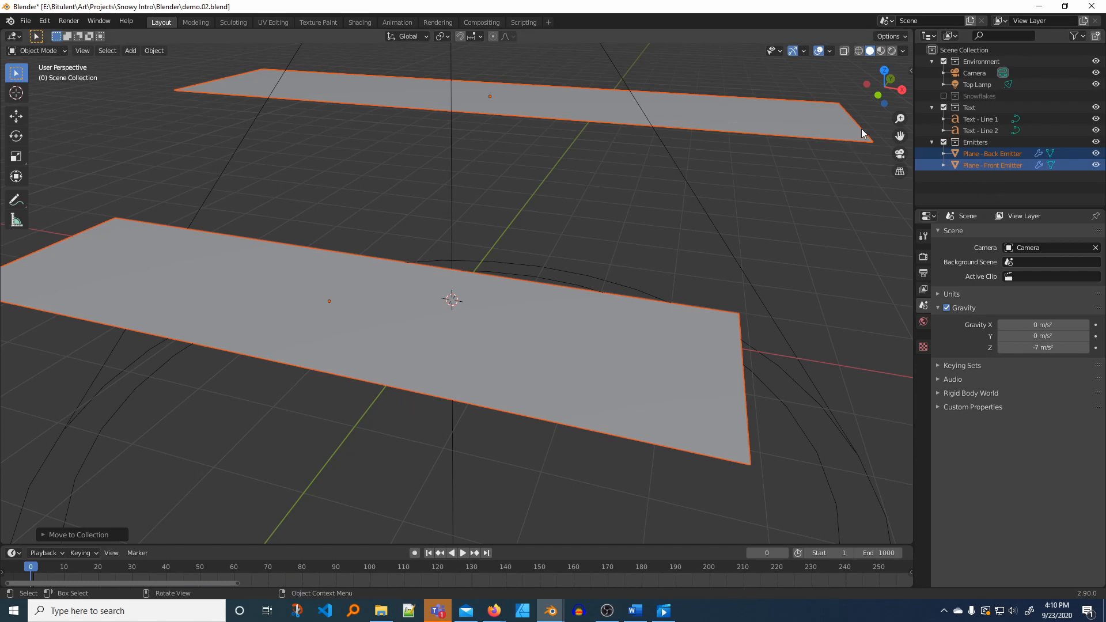
# - Play the animation through the camera to check the snow from both emitters around the title
pyautogui.click(900, 154)
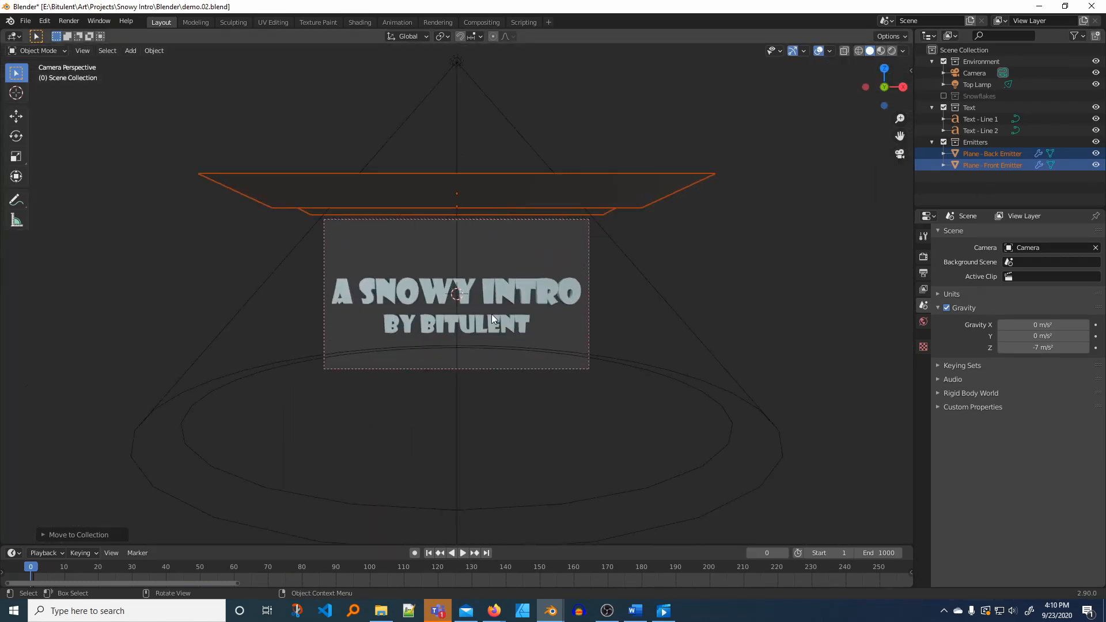
pyautogui.scroll(6, 492, 314)
pyautogui.scroll(-2, 492, 313)
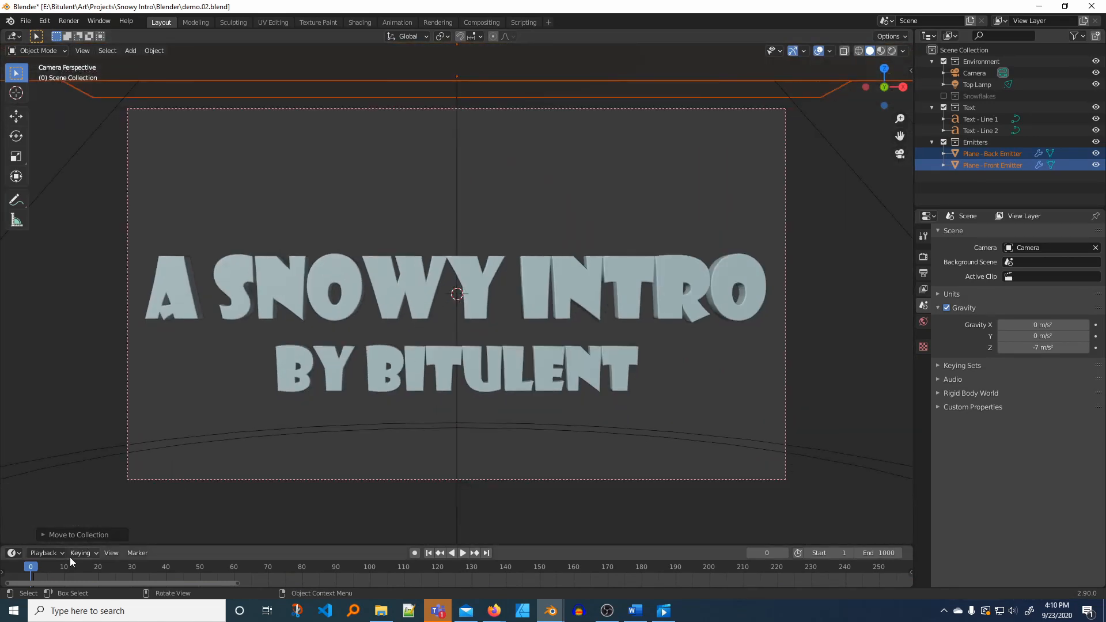
pyautogui.press('space')
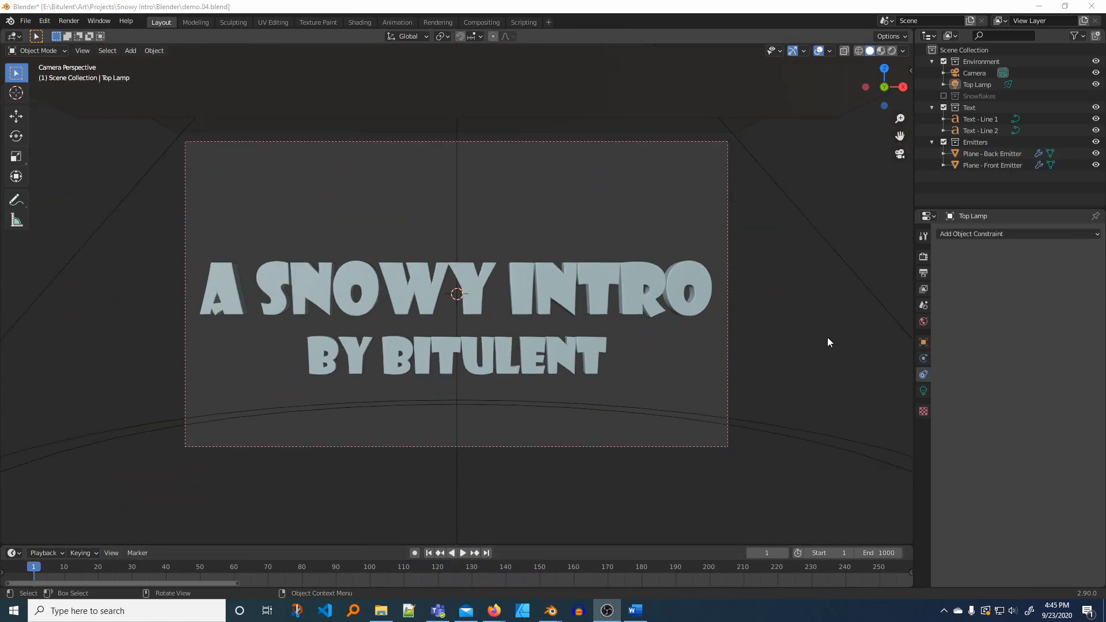
# - Add a Track To constraint to the Top Lamp
pyautogui.press('KP_0')
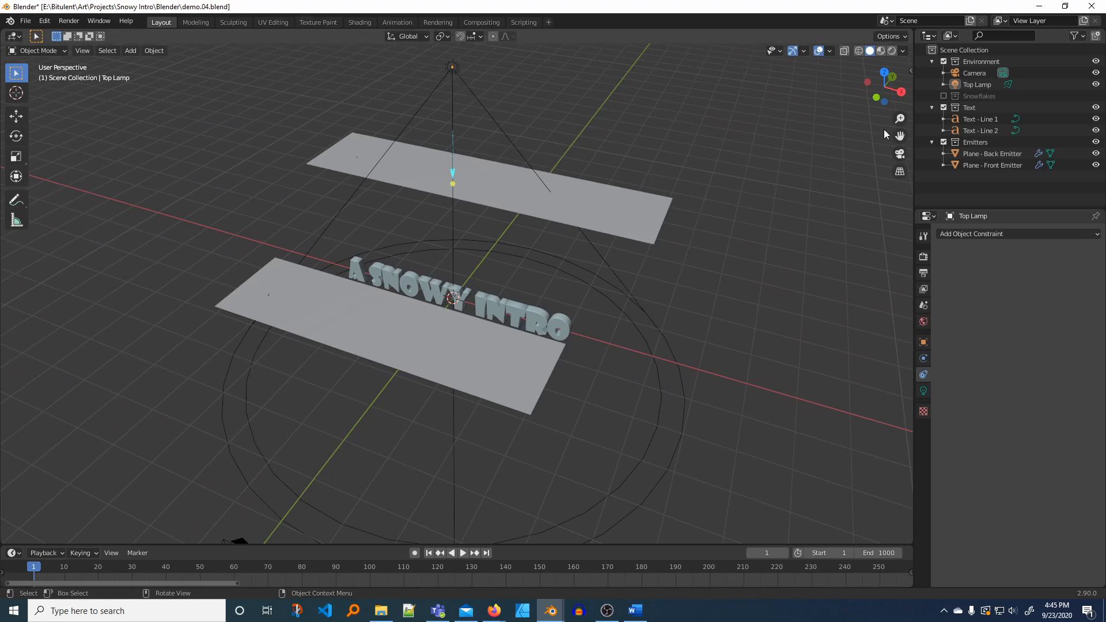
pyautogui.click(976, 234)
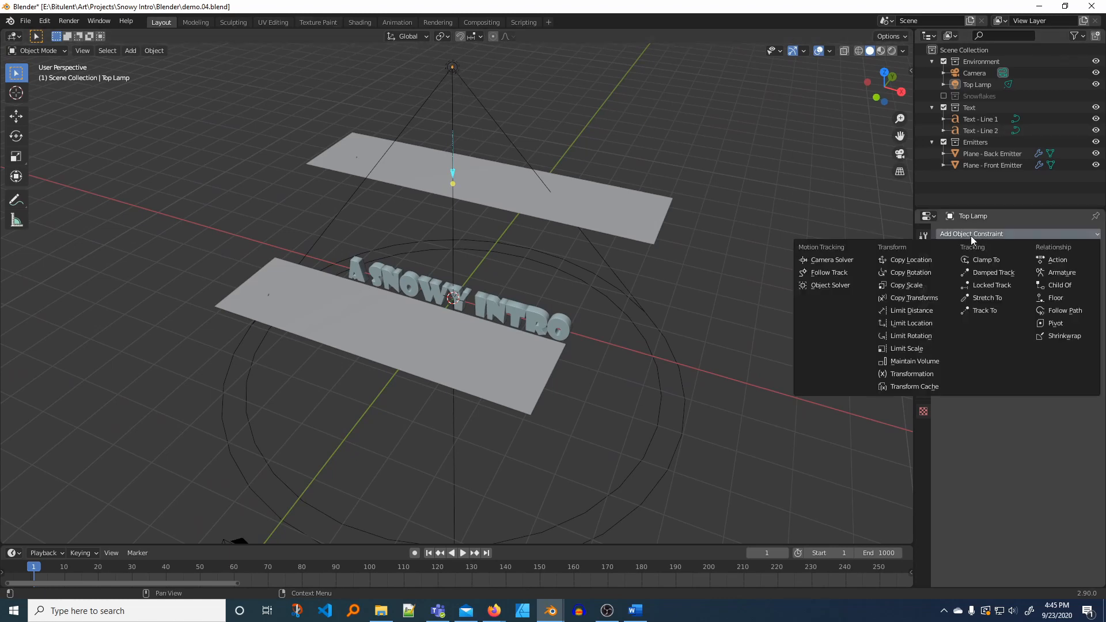
pyautogui.click(991, 310)
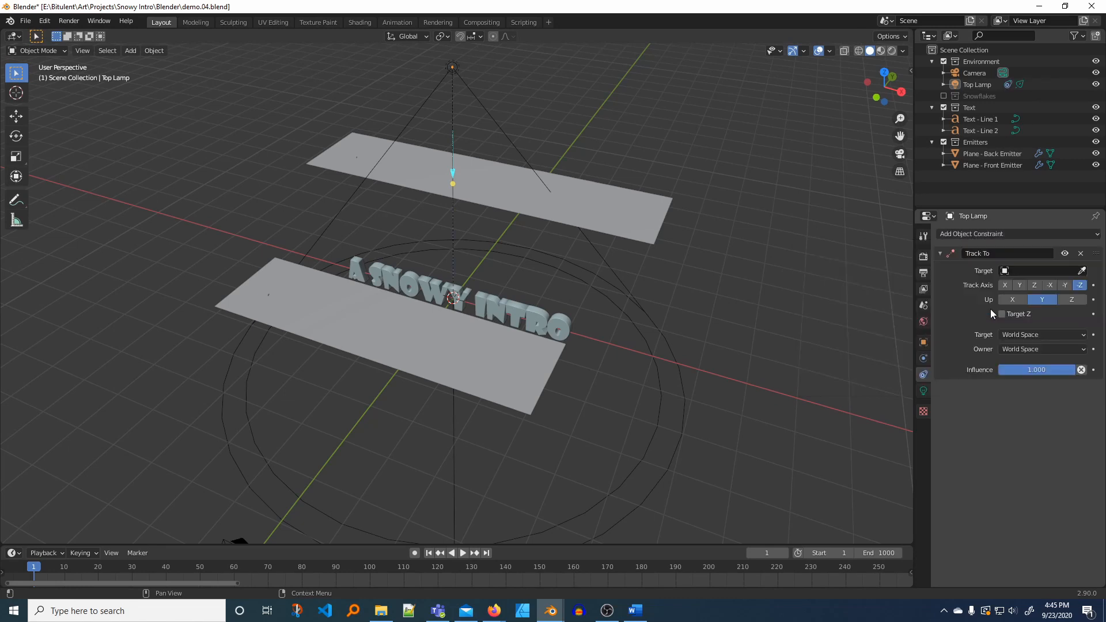
# - Set Text - Line 1 as the target of the Top Lamp's Track To constraint and duplicate the lamp out to the left of the title
pyautogui.click(1046, 269)
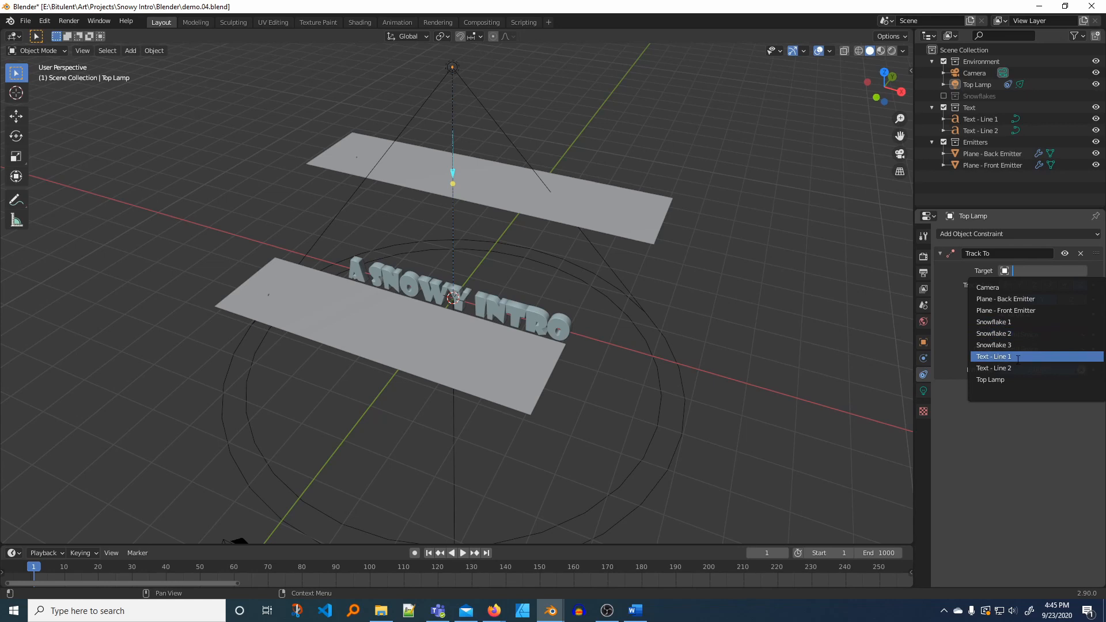
pyautogui.click(994, 357)
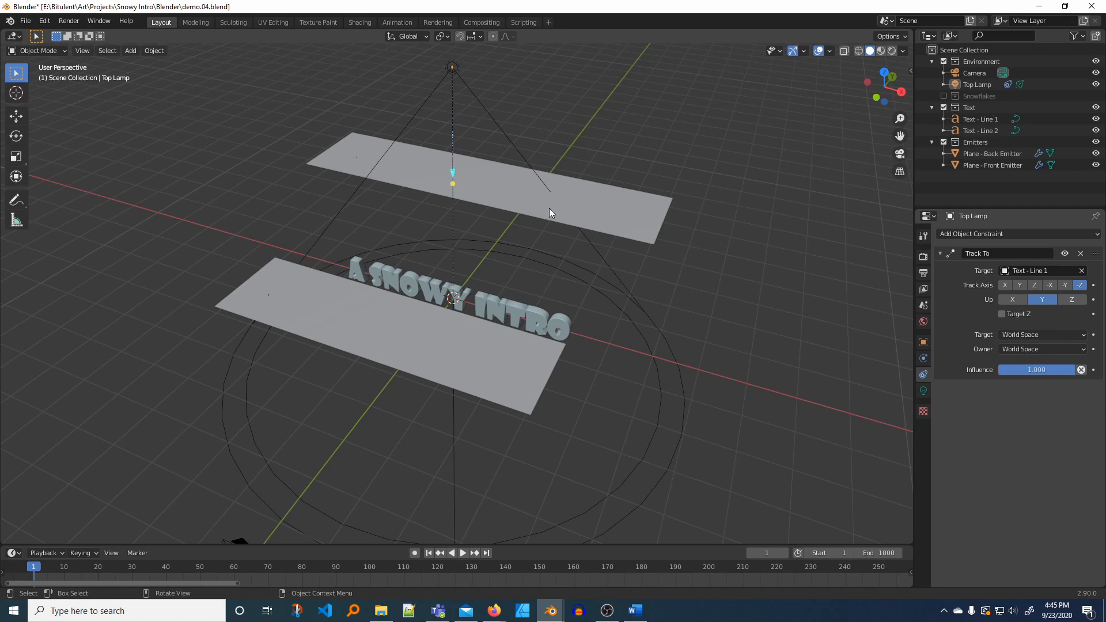
pyautogui.click(458, 71)
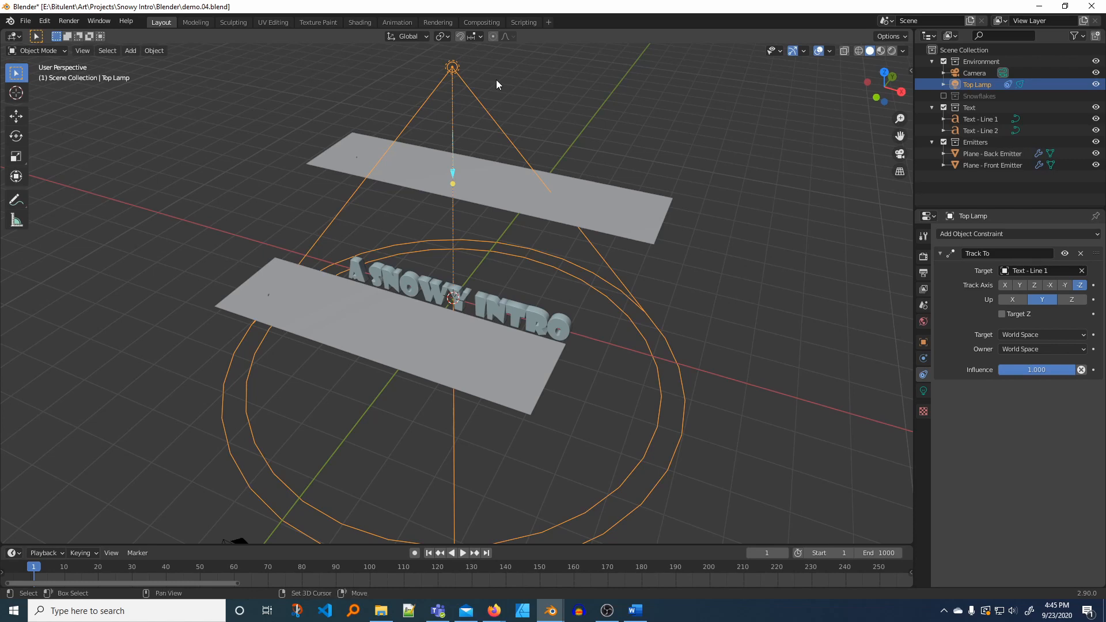
pyautogui.hotkey('shift', 'd')
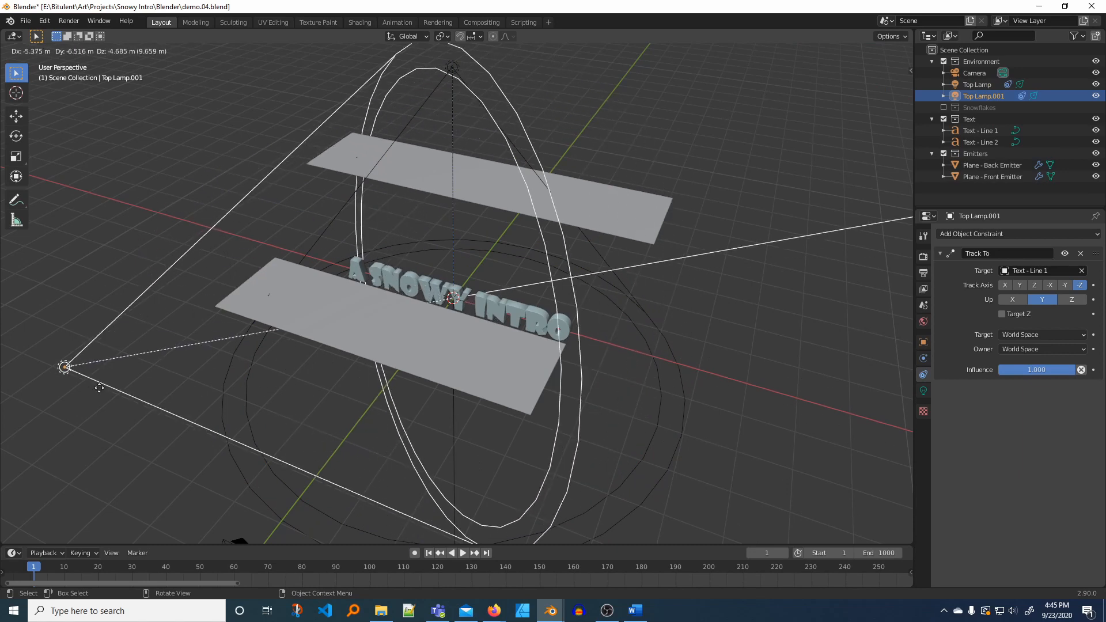
pyautogui.click(45, 369)
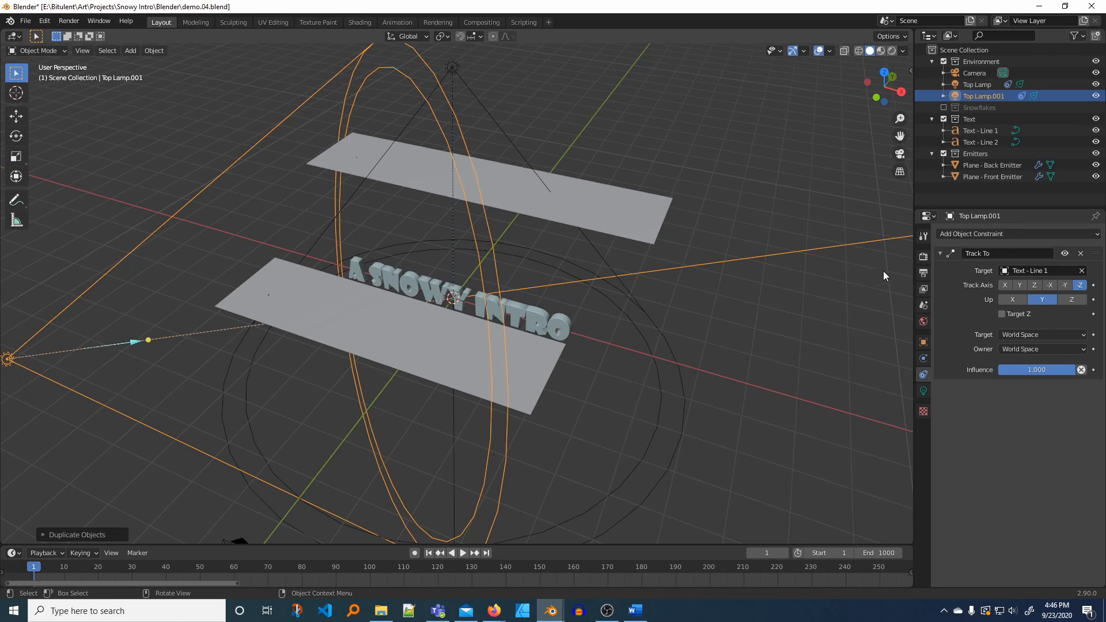
# - Change the duplicated lamp's light type to Area
pyautogui.click(923, 391)
pyautogui.click(1078, 284)
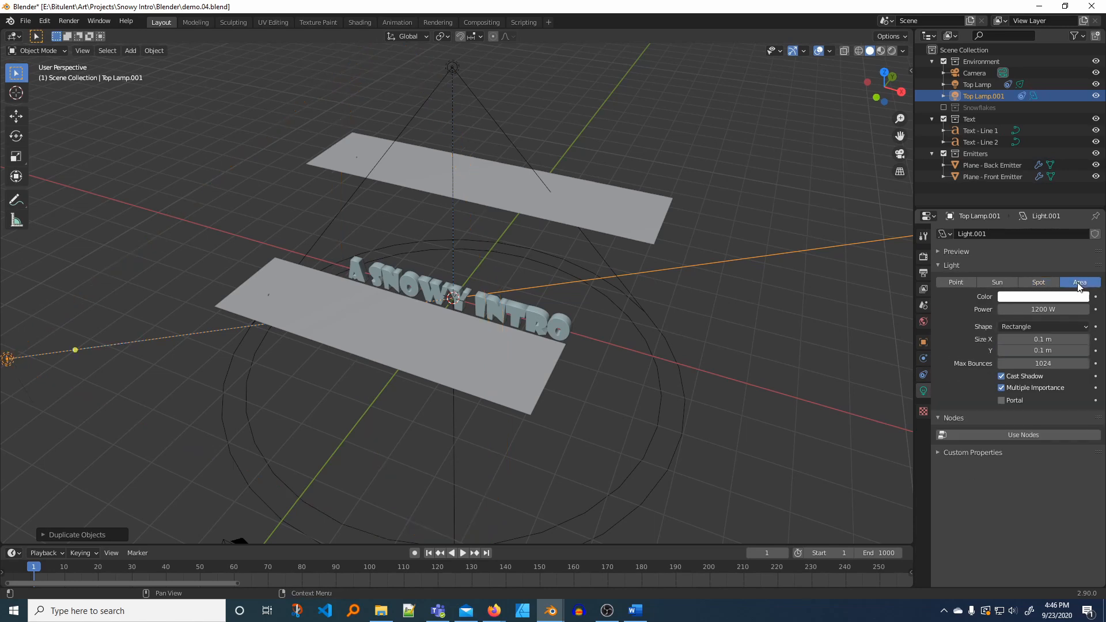
pyautogui.scroll(-1, 521, 398)
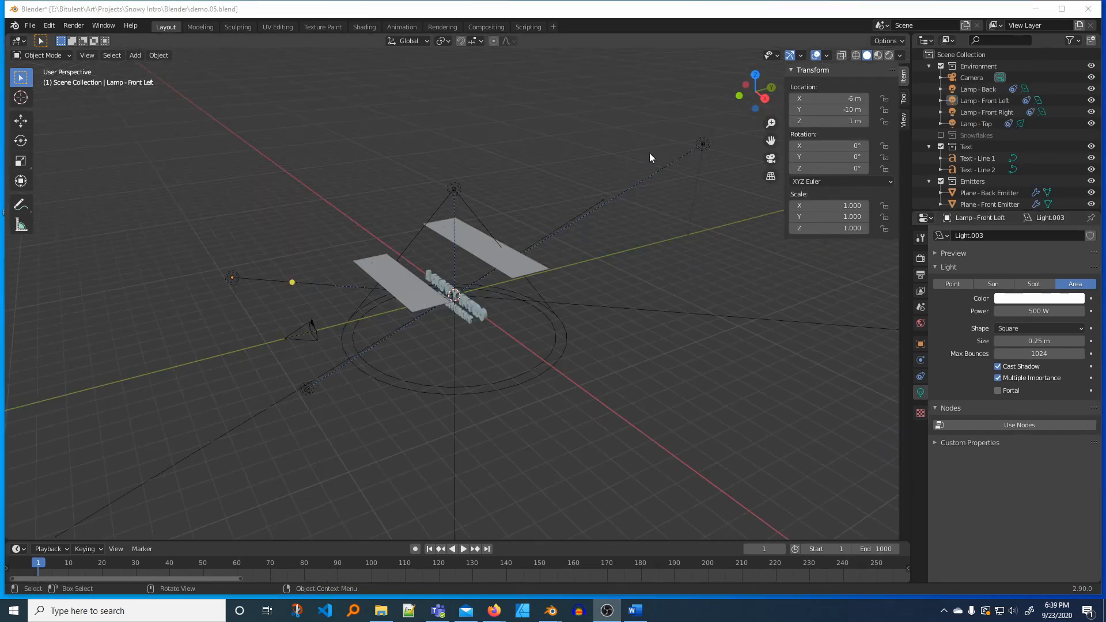
# - Review the settings of the front left, front right, top and back lamps, and scrub through the animation in the camera view
pyautogui.moveTo(301, 338); pyautogui.dragTo(243, 309, button='middle')
pyautogui.click(264, 298)
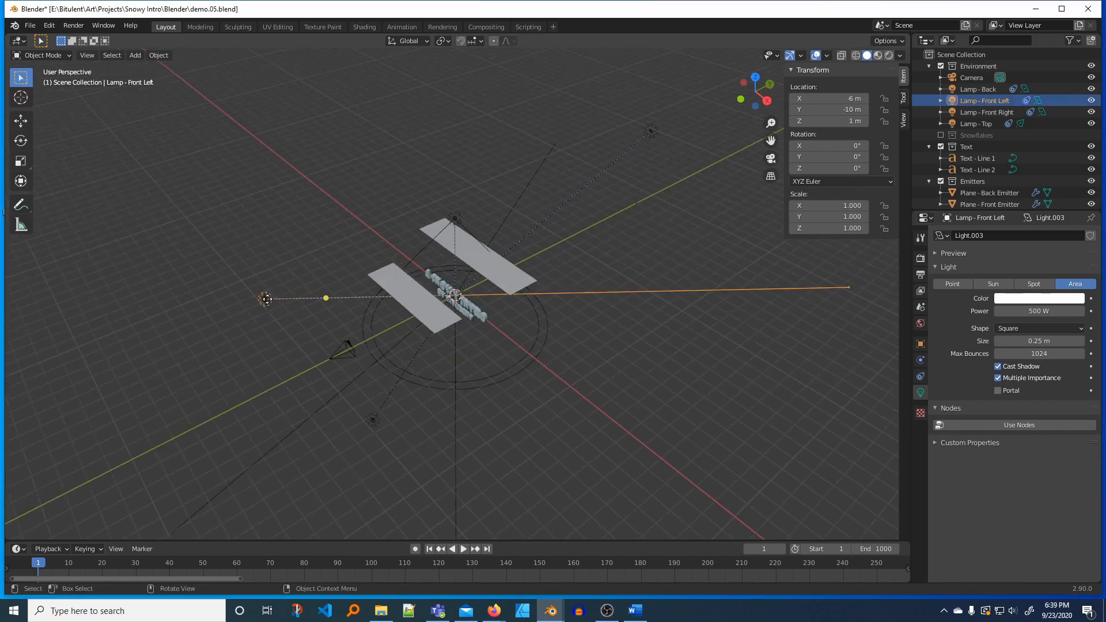
pyautogui.click(372, 420)
pyautogui.click(454, 220)
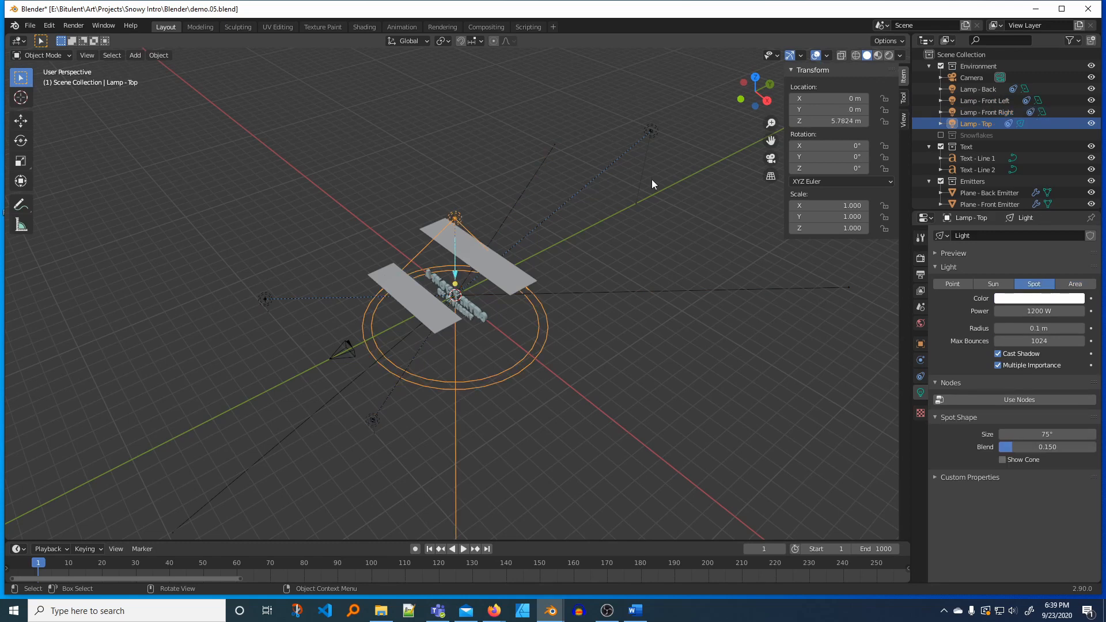
pyautogui.click(650, 131)
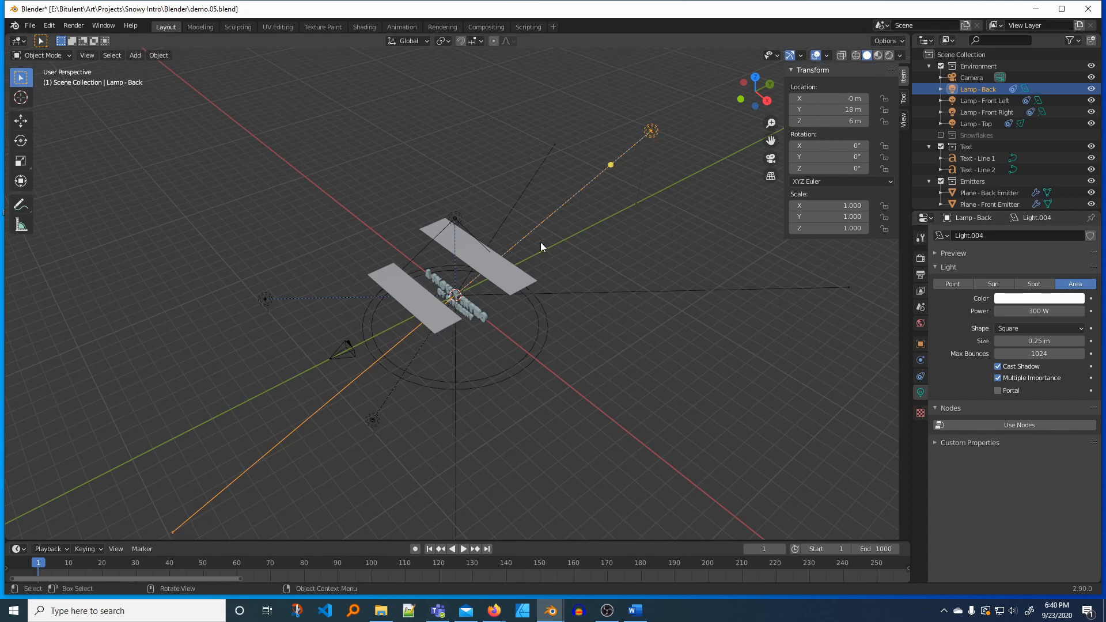
pyautogui.click(265, 300)
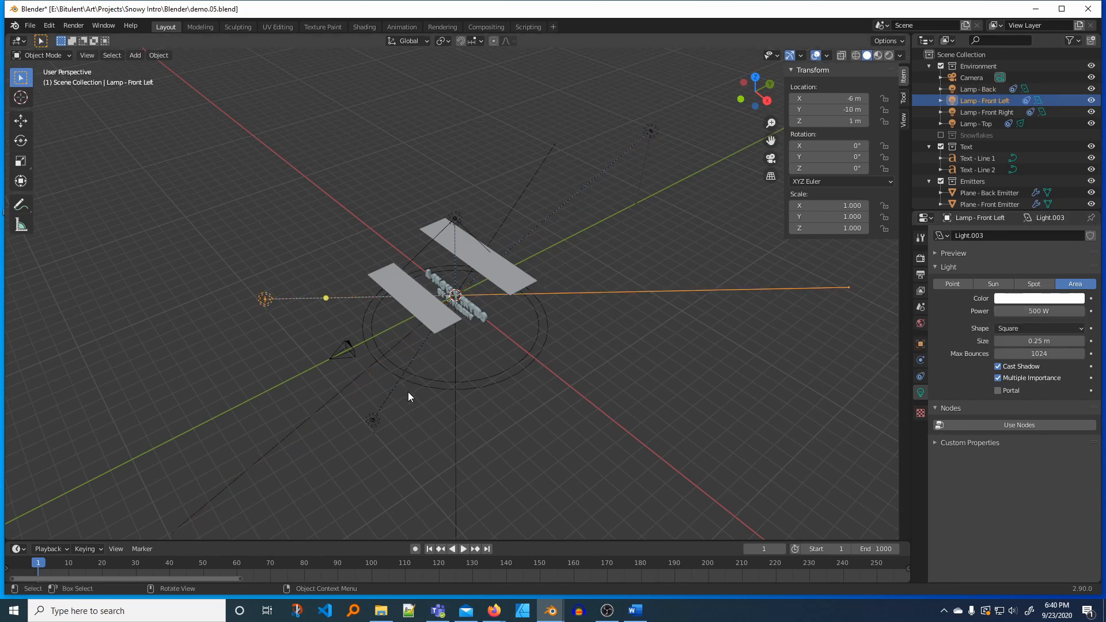
pyautogui.click(374, 422)
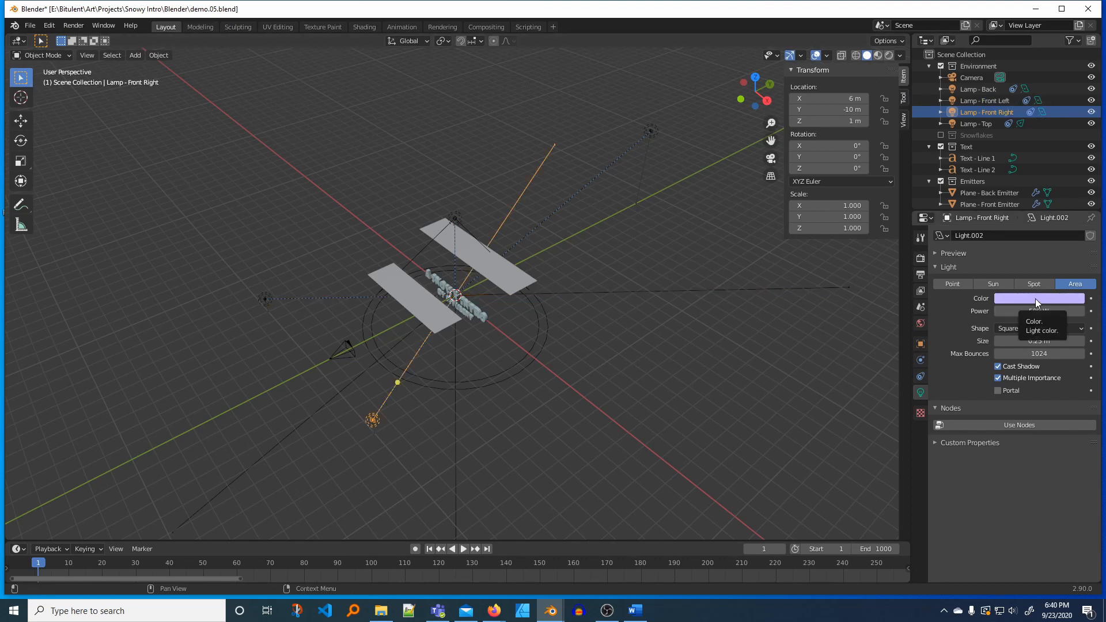
pyautogui.click(771, 159)
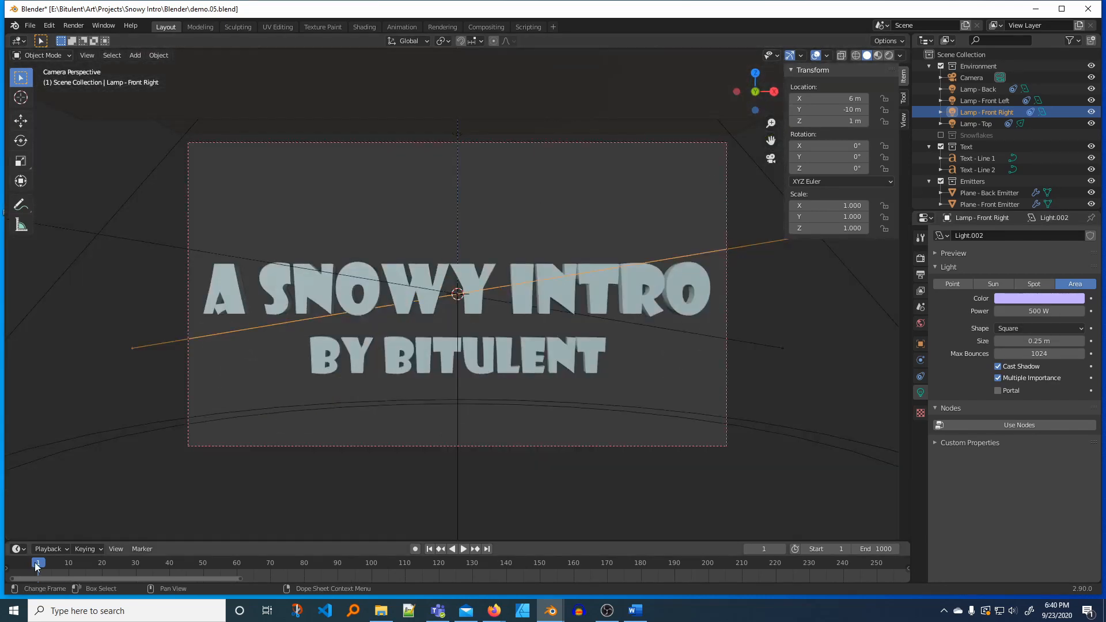
pyautogui.moveTo(35, 567); pyautogui.dragTo(496, 567)
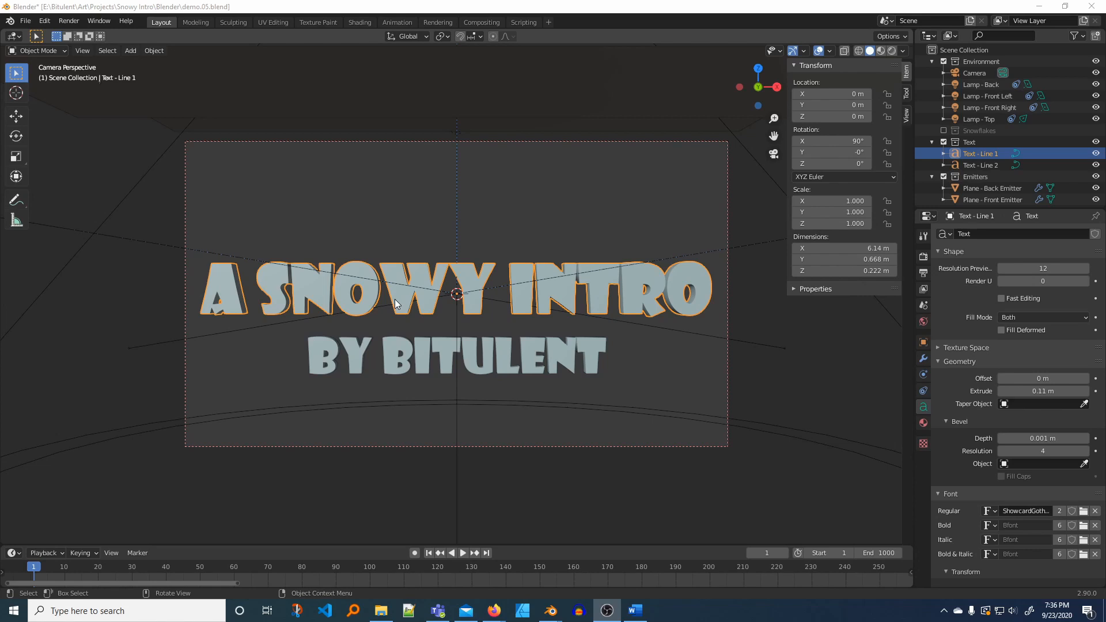
# - Switch to the Shading workspace and examine the Ice material's node tree for Text - Line 1
pyautogui.click(359, 23)
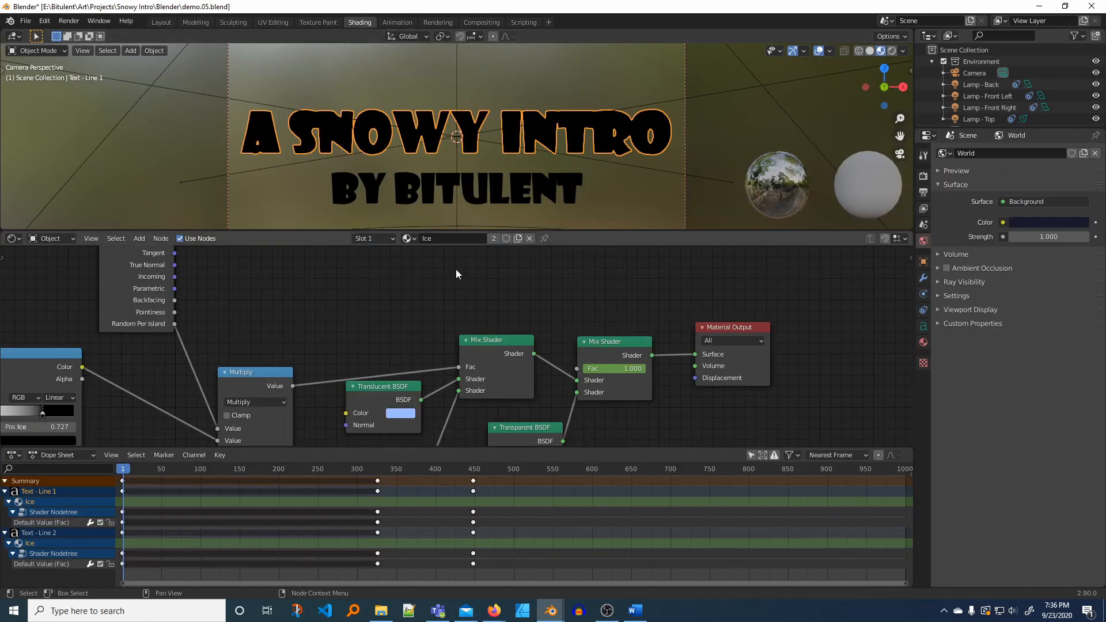
pyautogui.scroll(-4, 426, 295)
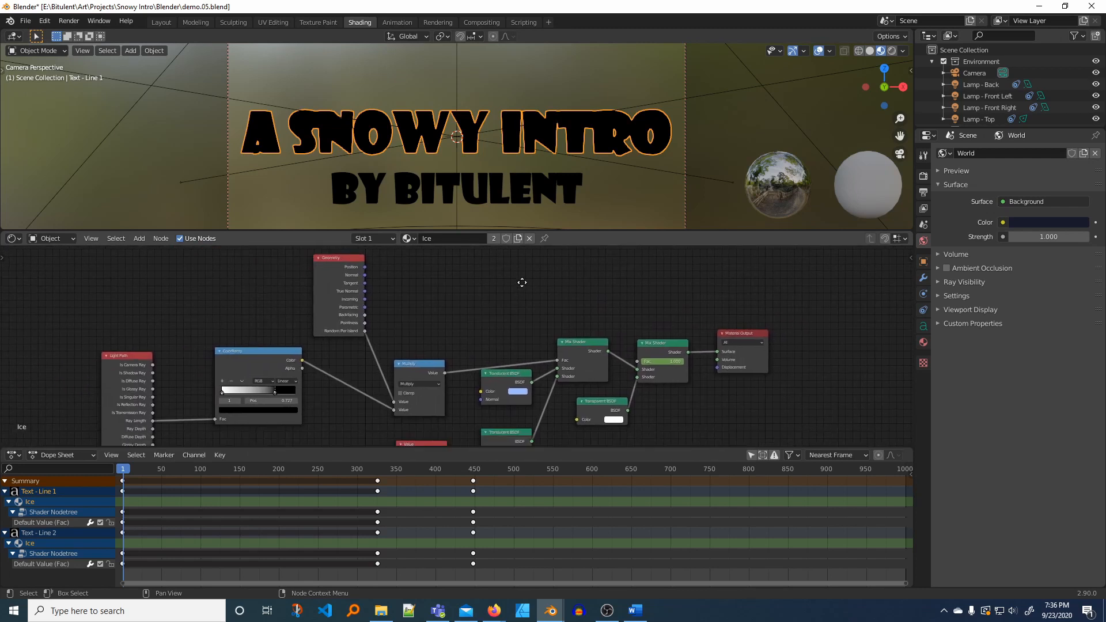
pyautogui.scroll(-2, 512, 291)
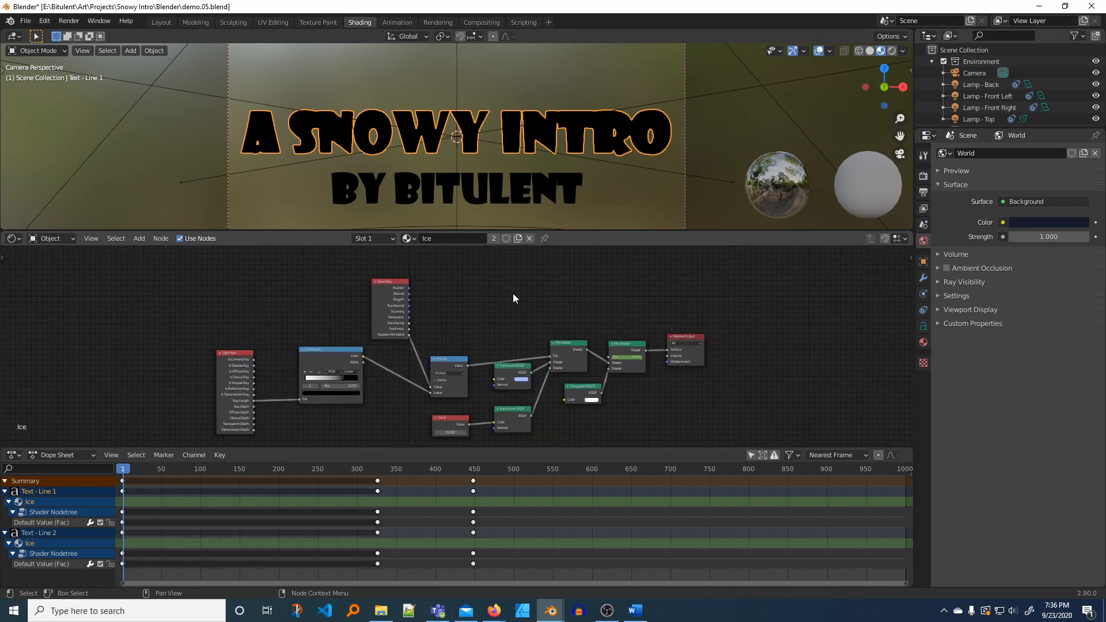
pyautogui.scroll(3, 513, 305)
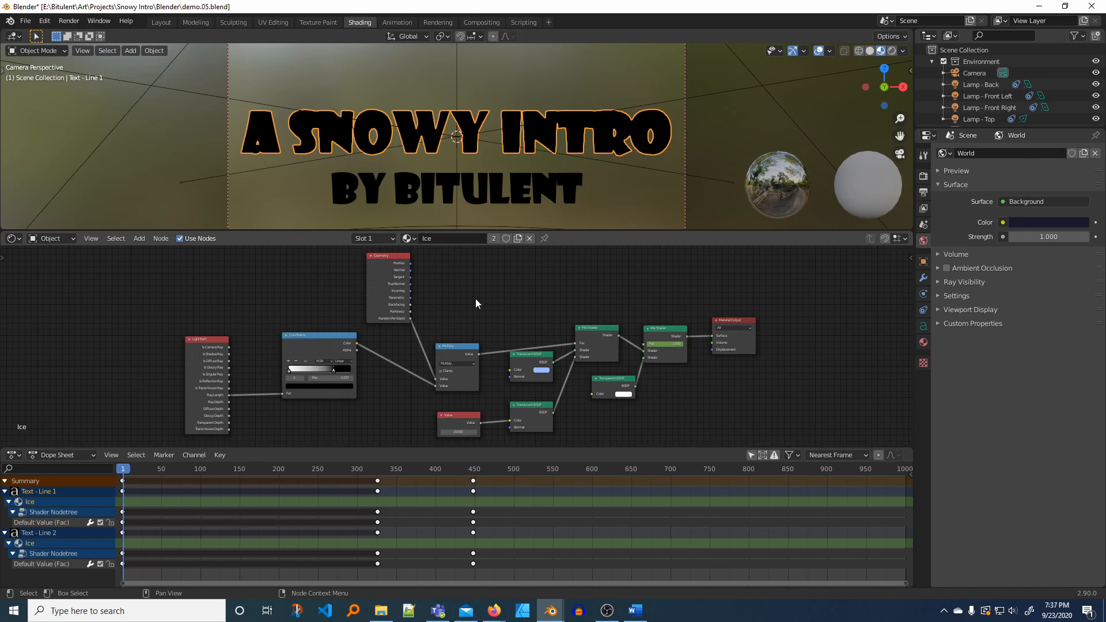
pyautogui.scroll(3, 548, 342)
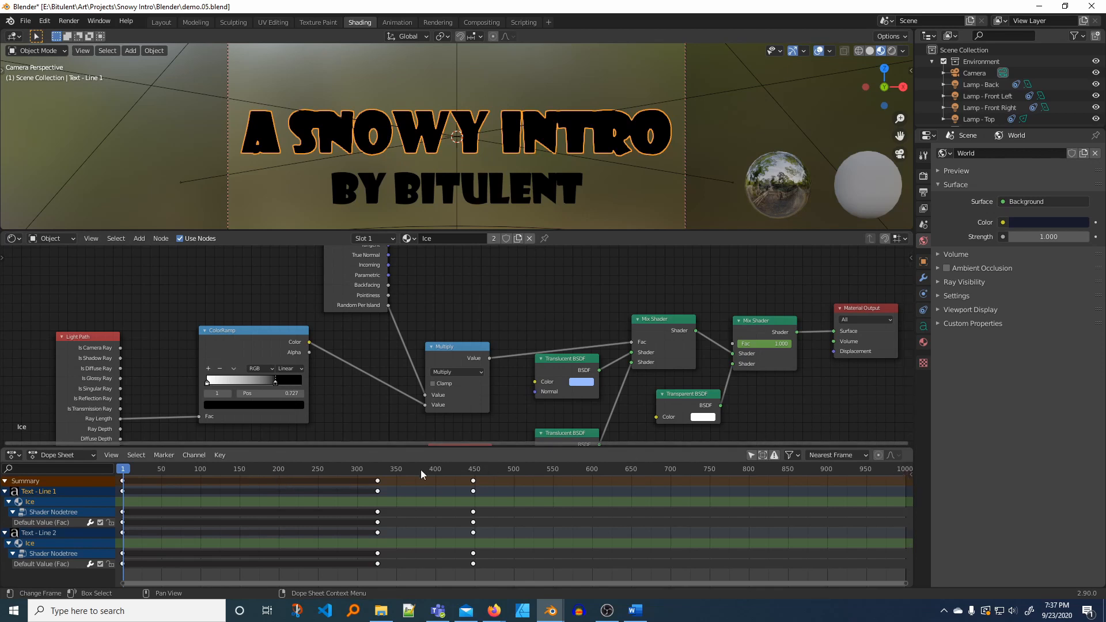
# - Delay the last two Fac keyframes of both text lines to about frames 450 and 573, and scrub to frame 430
pyautogui.moveTo(359, 471); pyautogui.dragTo(303, 468)
pyautogui.press('b')
pyautogui.moveTo(372, 482); pyautogui.dragTo(494, 476)
pyautogui.press('g')
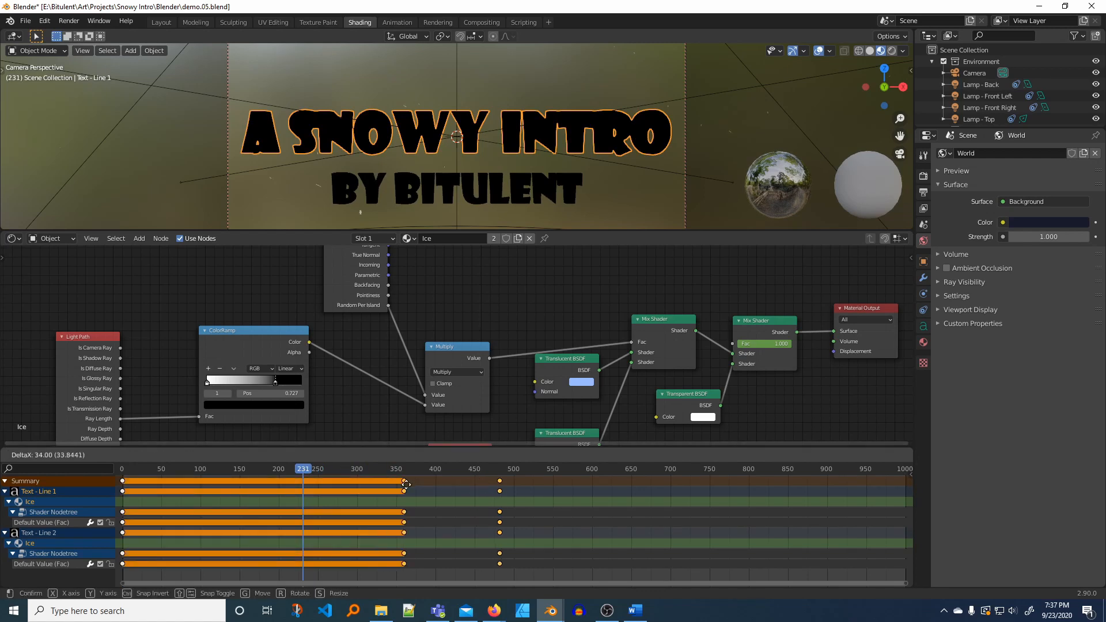
pyautogui.click(474, 490)
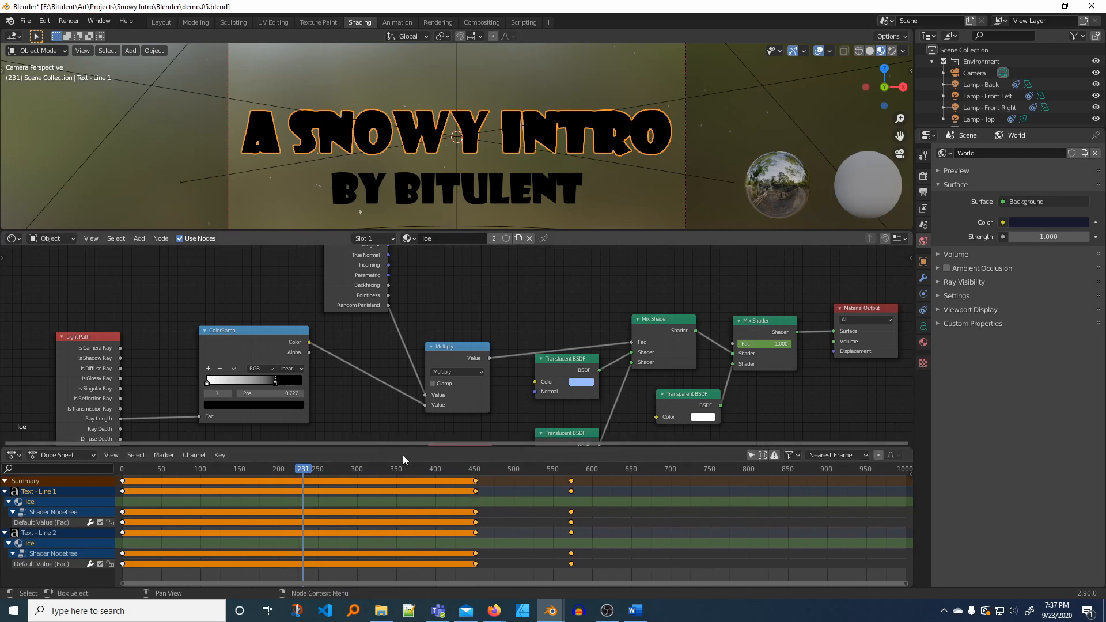
pyautogui.moveTo(309, 470); pyautogui.dragTo(459, 510)
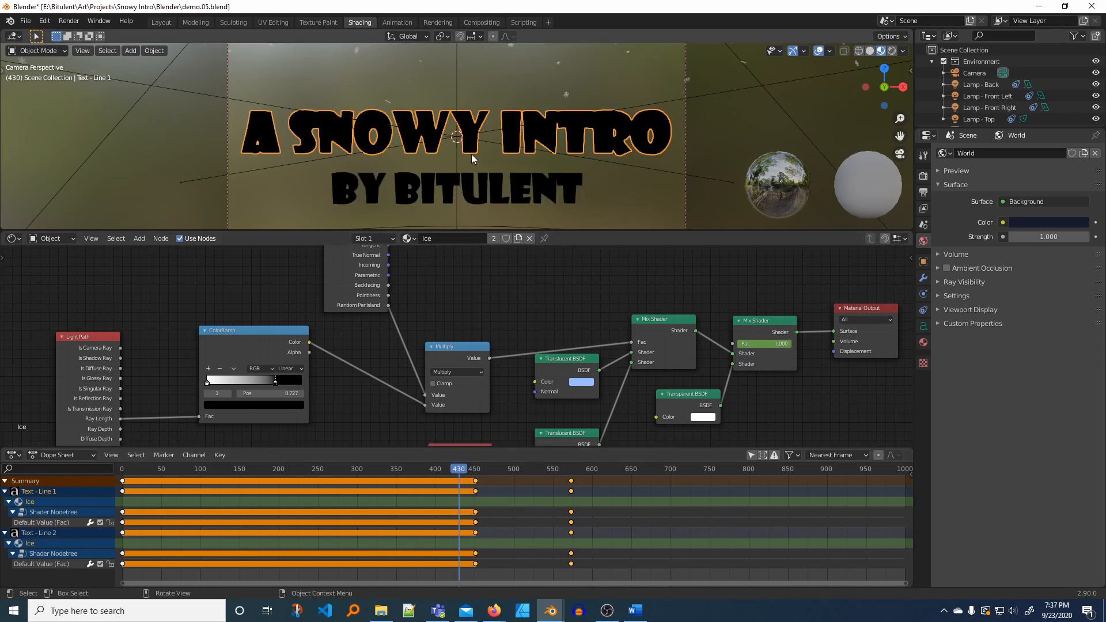
# - Make the Ice material on Text - Line 2 a single-user copy and rename it as "Ice 2"
pyautogui.click(428, 192)
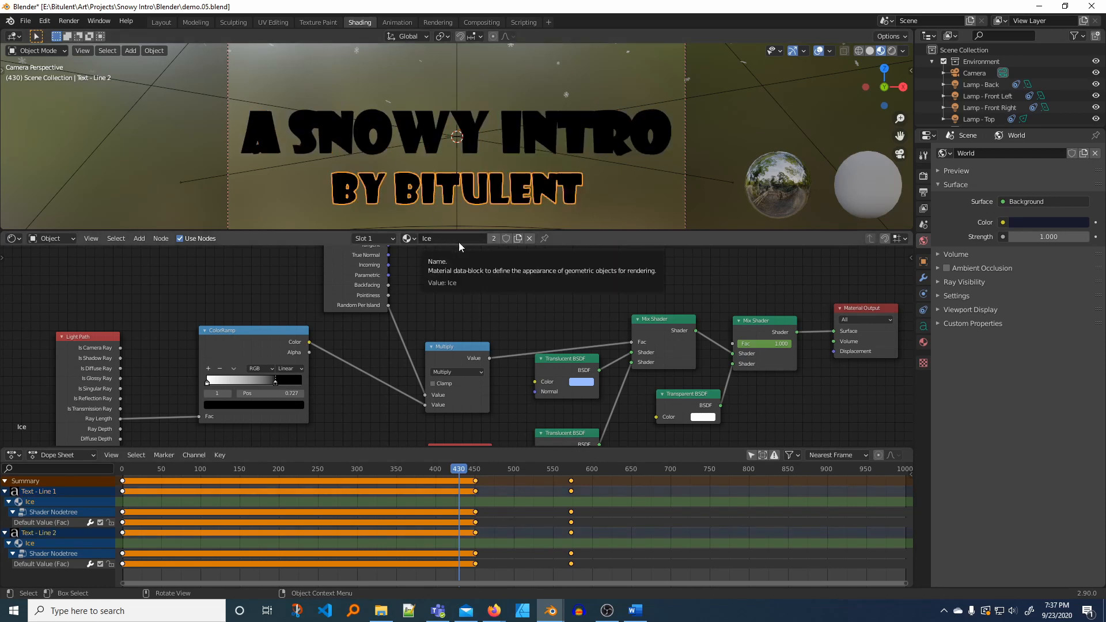
pyautogui.click(494, 238)
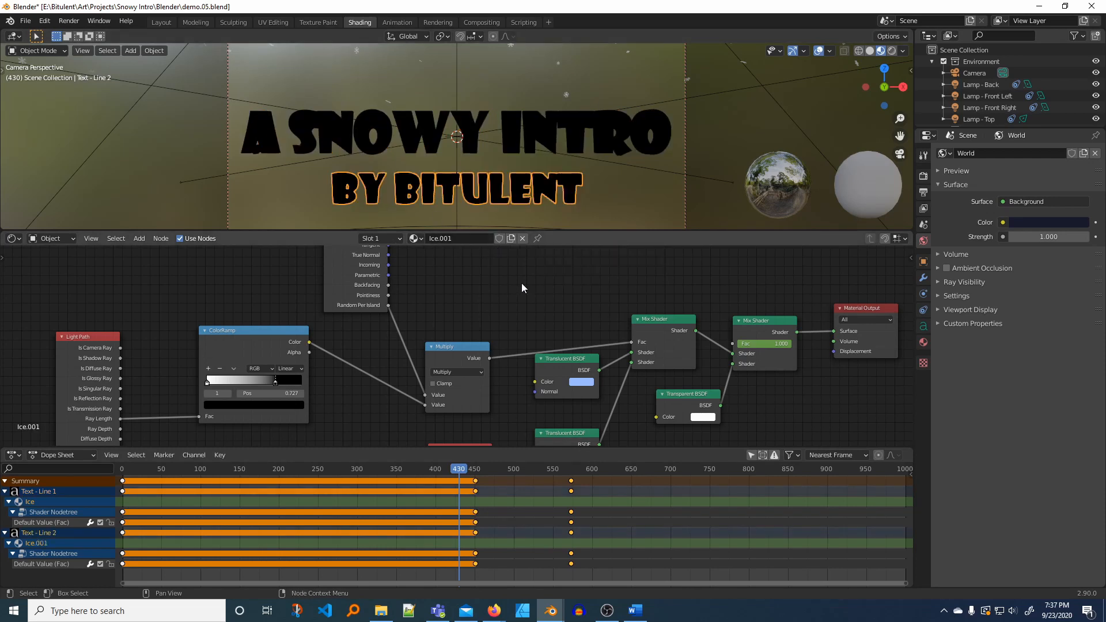
pyautogui.click(463, 242)
pyautogui.press('BackSpace')
pyautogui.press('BackSpace')
pyautogui.press('BackSpace')
pyautogui.press('BackSpace')
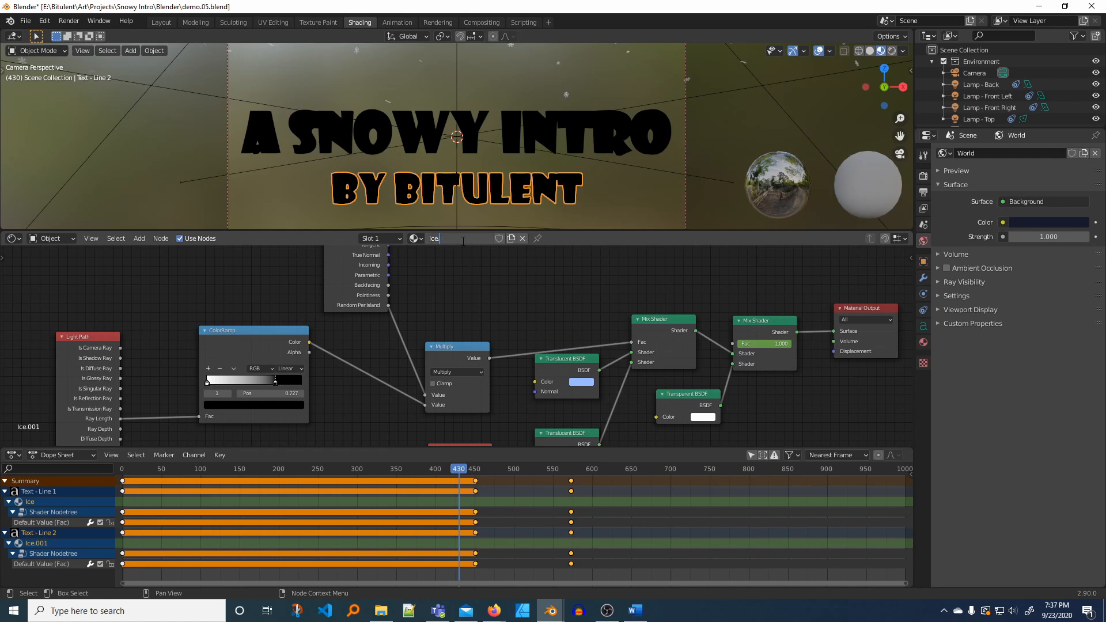
pyautogui.write('2')
pyautogui.press('Return')
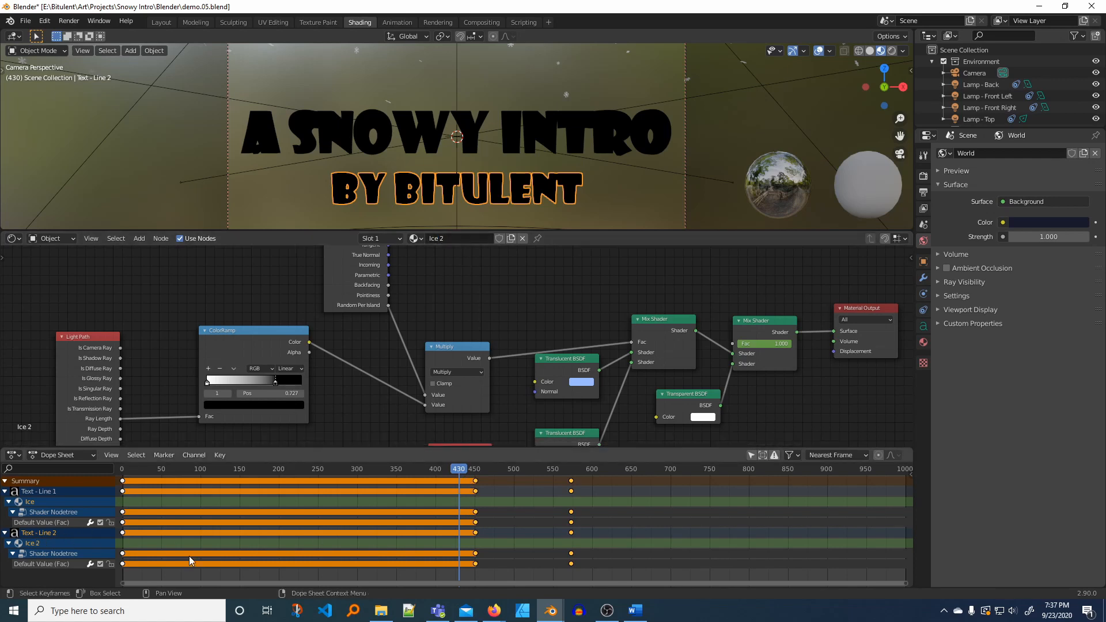
# - Move the last two Ice 2 keyframes of Text - Line 2 to about frames 531 and 653, and scrub through the fade-in
pyautogui.moveTo(468, 547); pyautogui.dragTo(572, 558)
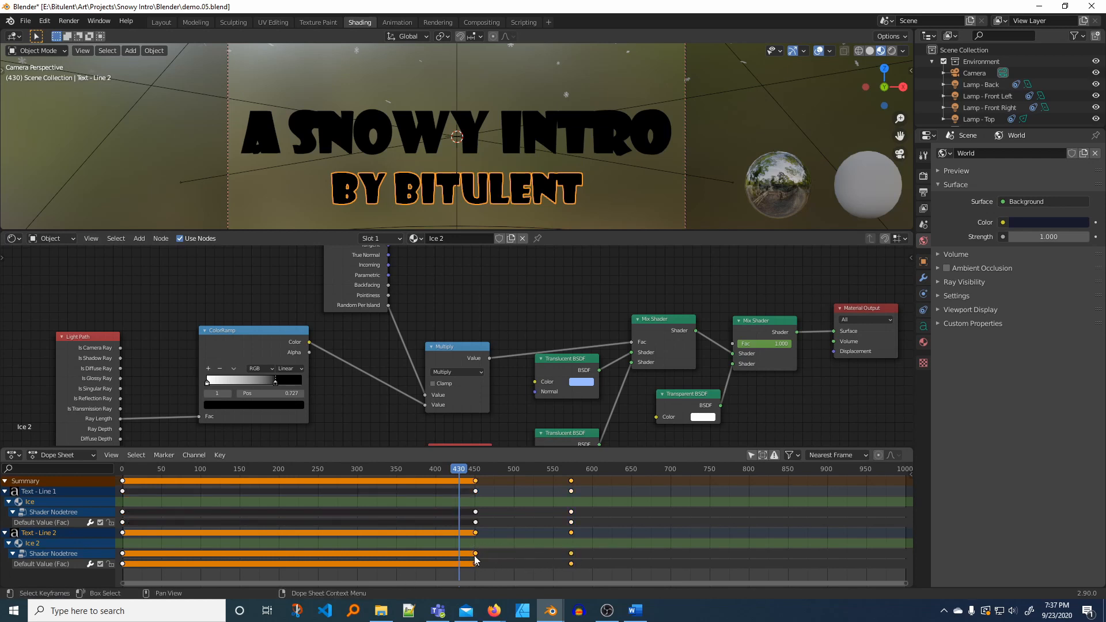
pyautogui.press('g')
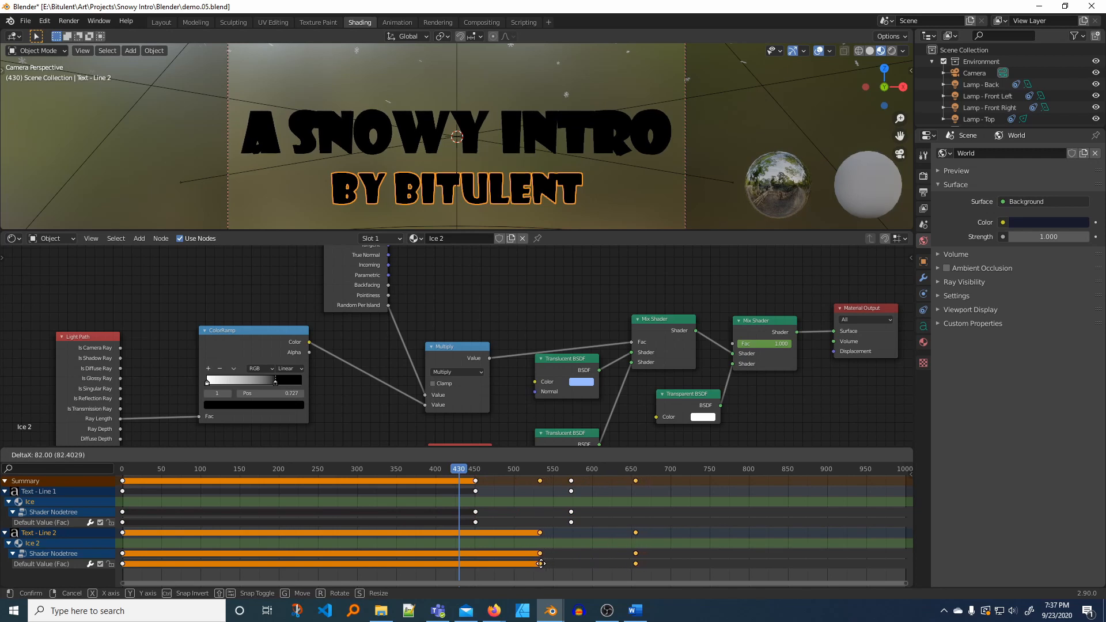
pyautogui.click(538, 564)
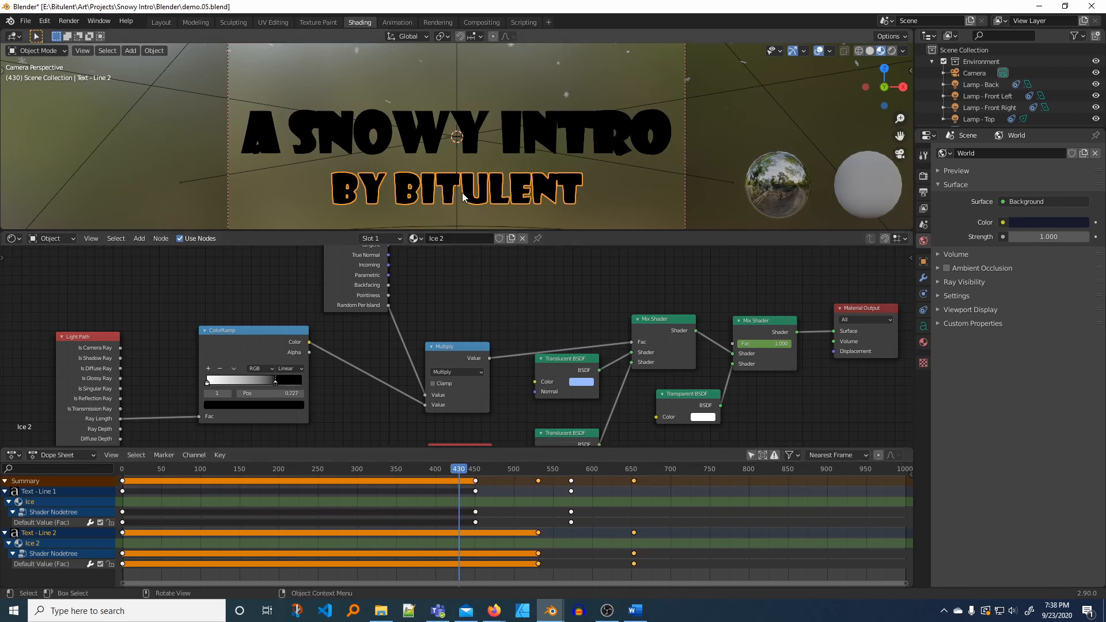
pyautogui.moveTo(473, 470); pyautogui.dragTo(636, 503)
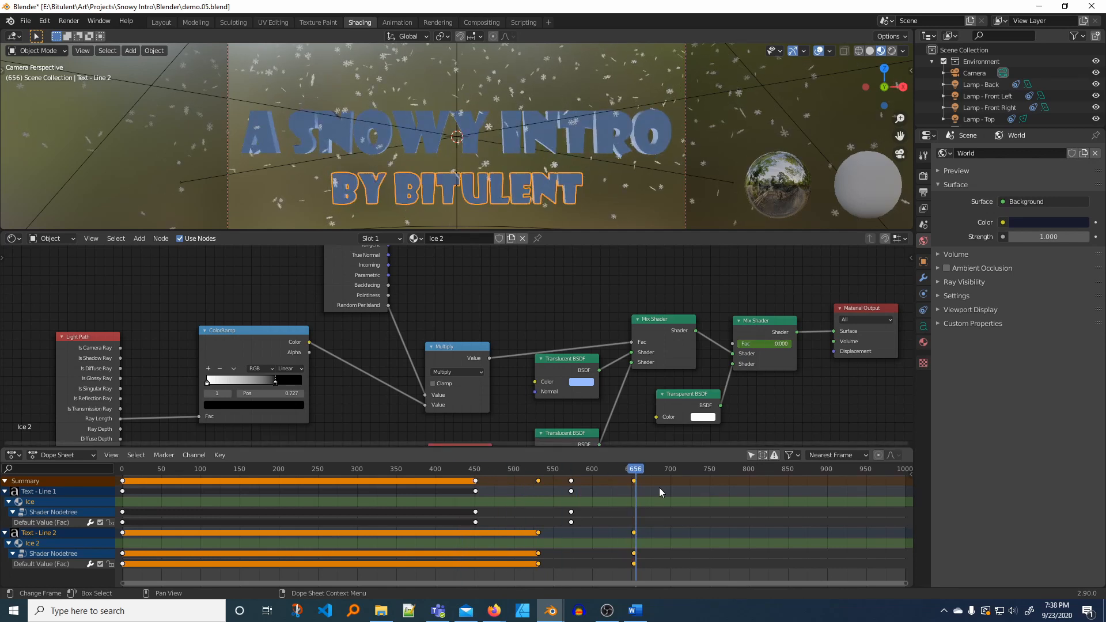
# - Try to re-enter the final Mix Shader's Fac value at Text - Line 2's last keyframe, frame 653
pyautogui.click(634, 532)
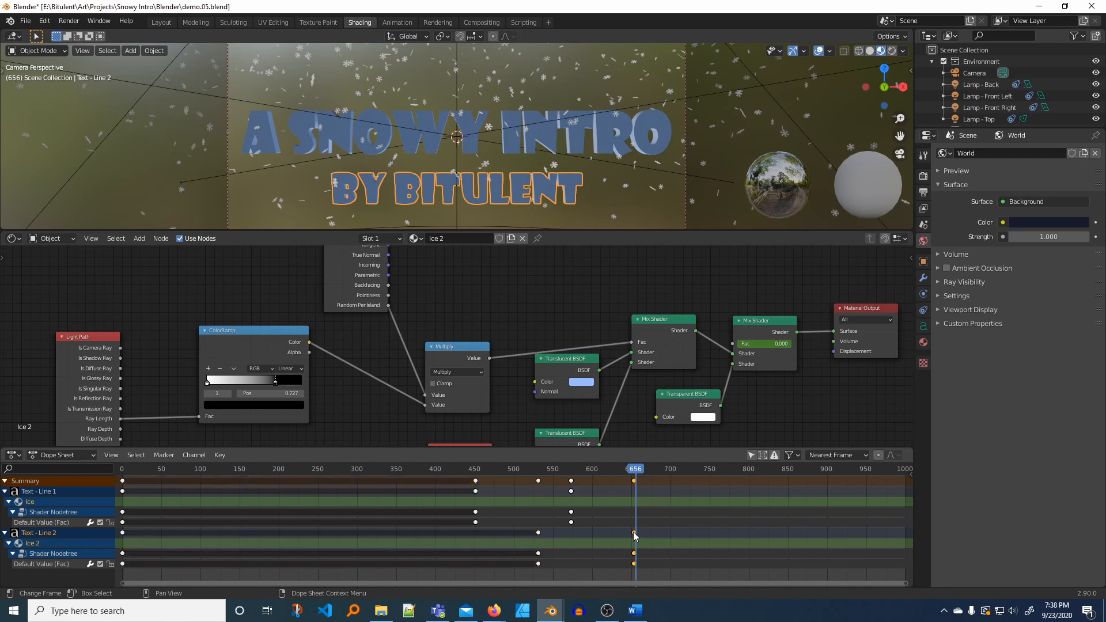
pyautogui.click(631, 470)
pyautogui.moveTo(631, 470); pyautogui.dragTo(634, 474)
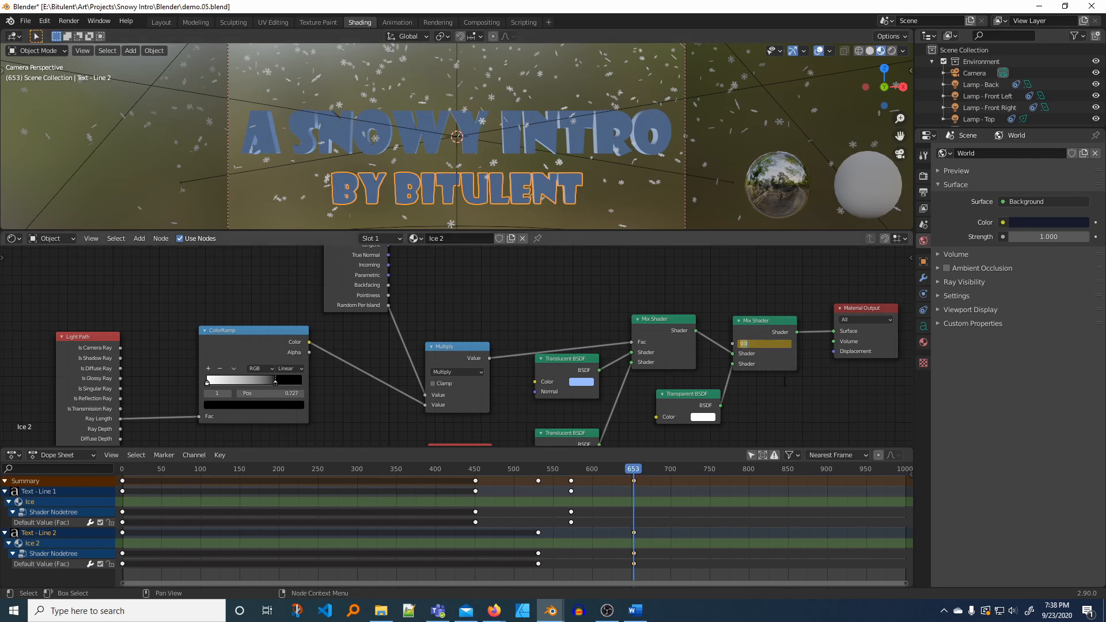
pyautogui.press('BackSpace')
pyautogui.press('Return')
# - Re-enter the Fac value of Ice 2's final Mix Shader at frame 653 and replace its keyframe
pyautogui.moveTo(630, 468); pyautogui.dragTo(634, 473)
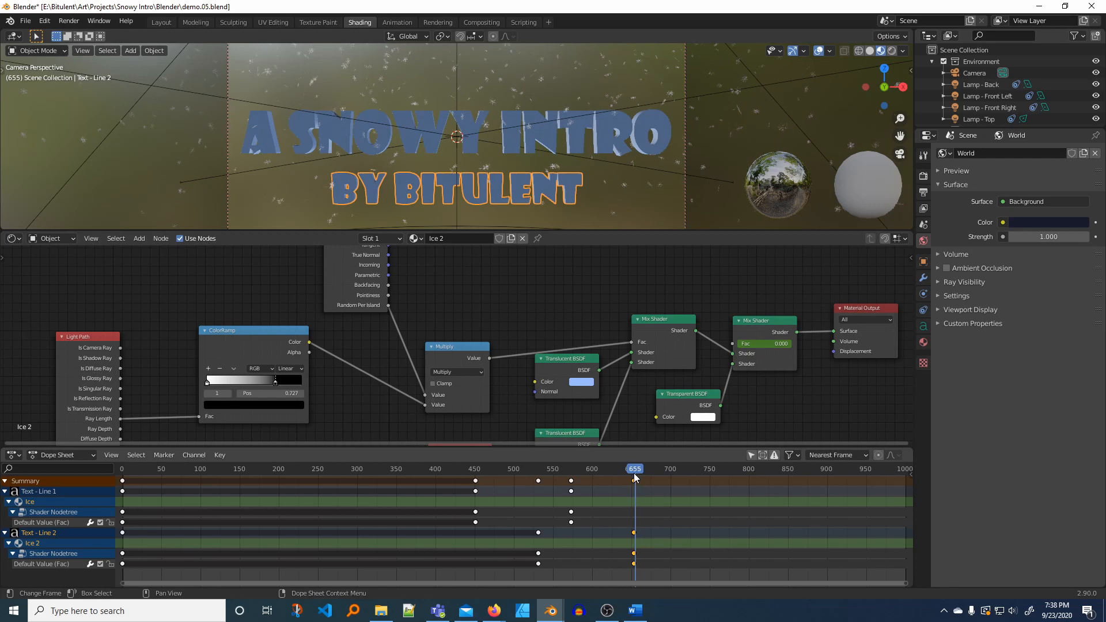
pyautogui.click(787, 344)
pyautogui.write('1')
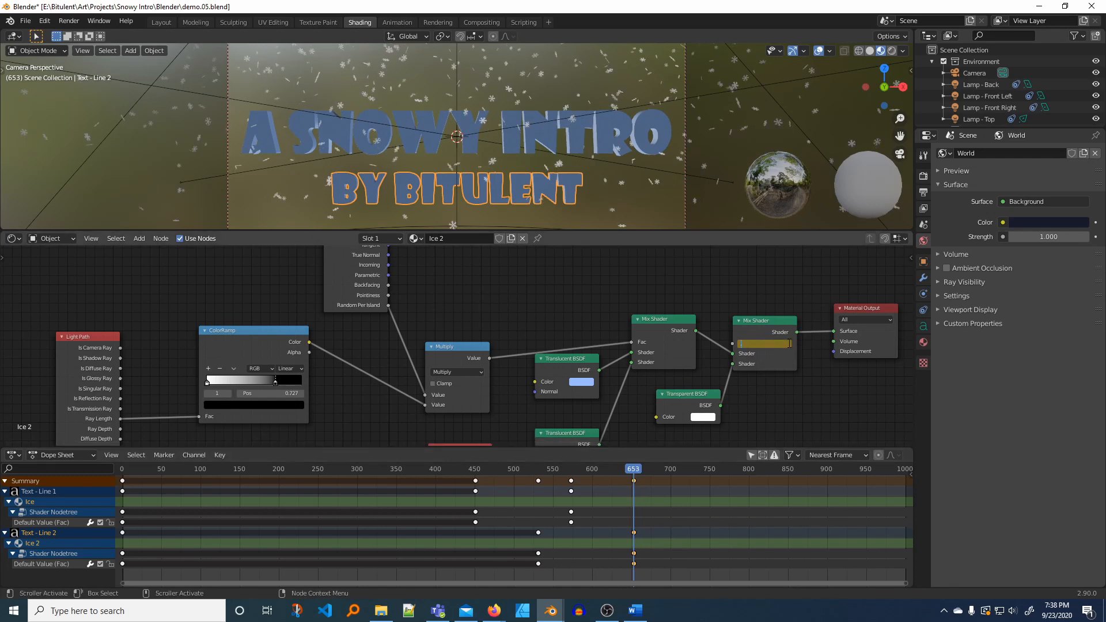
pyautogui.write('8')
pyautogui.press('Return')
pyautogui.rightClick(769, 342)
pyautogui.click(734, 341)
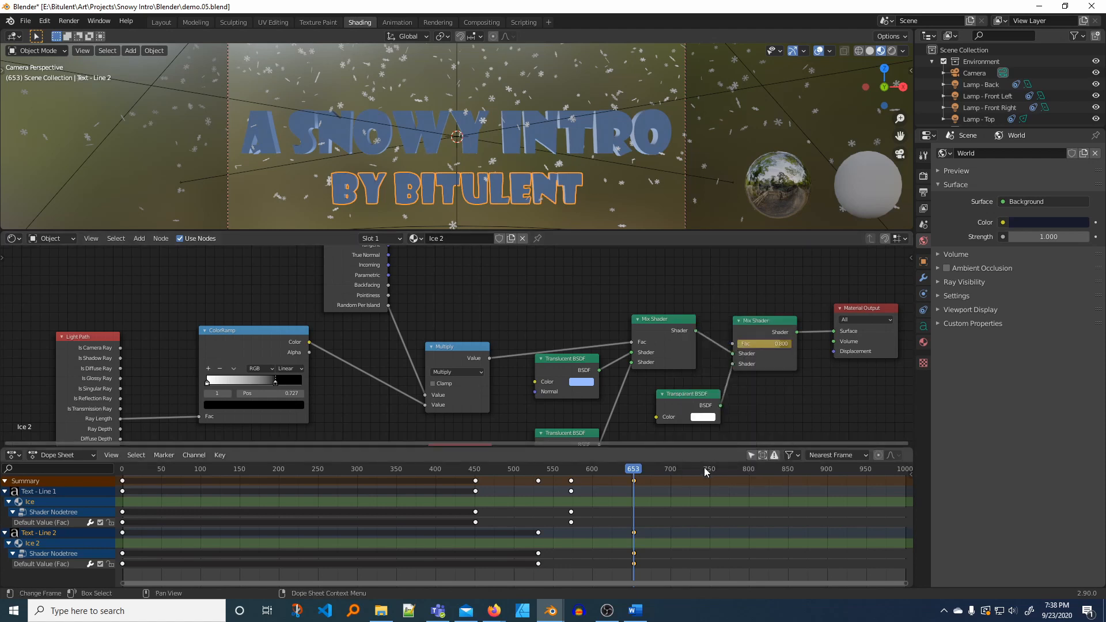
# - Scrub past Text - Line 2's final keyframe to about frame 670 and inspect both title lines with rendered shading in an enlarged viewport
pyautogui.click(626, 469)
pyautogui.moveTo(624, 473); pyautogui.dragTo(679, 486)
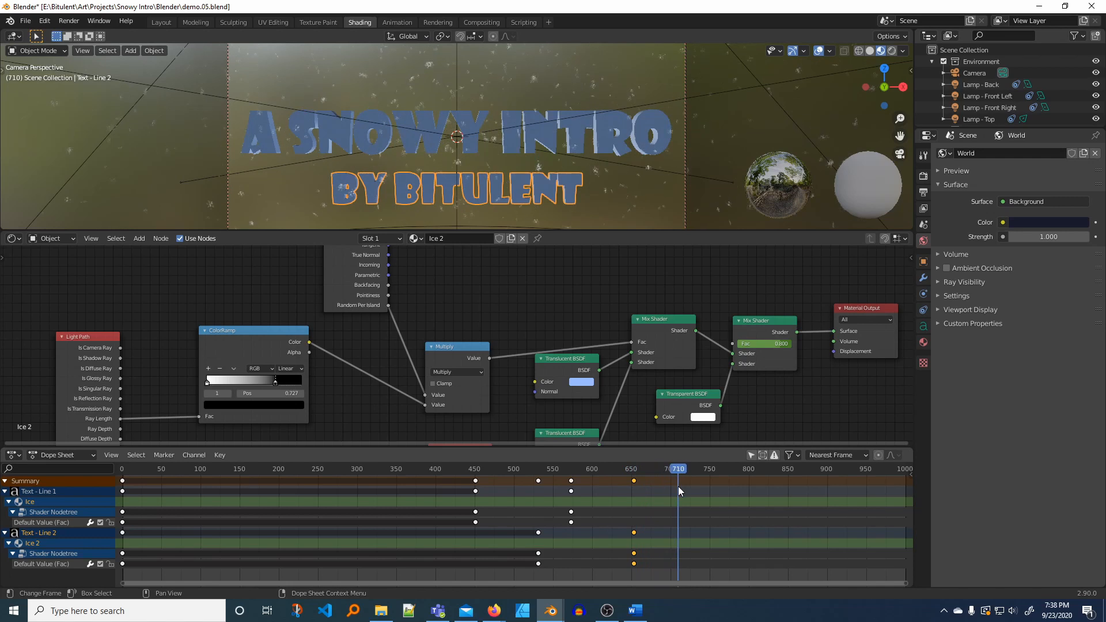
pyautogui.click(891, 51)
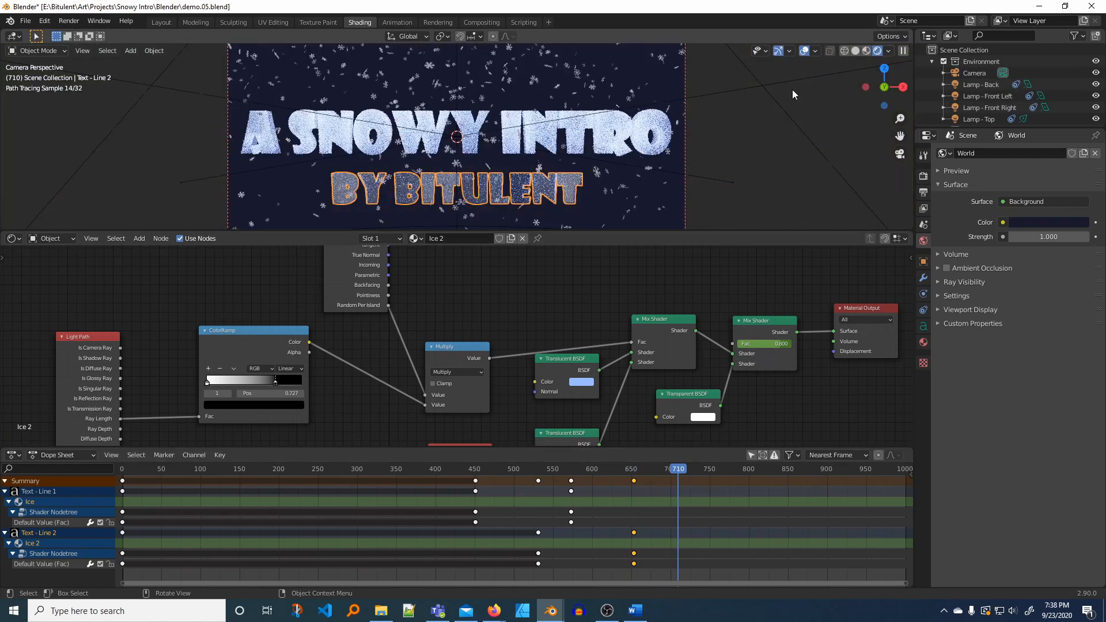
pyautogui.click(720, 180)
pyautogui.moveTo(678, 468); pyautogui.dragTo(647, 507)
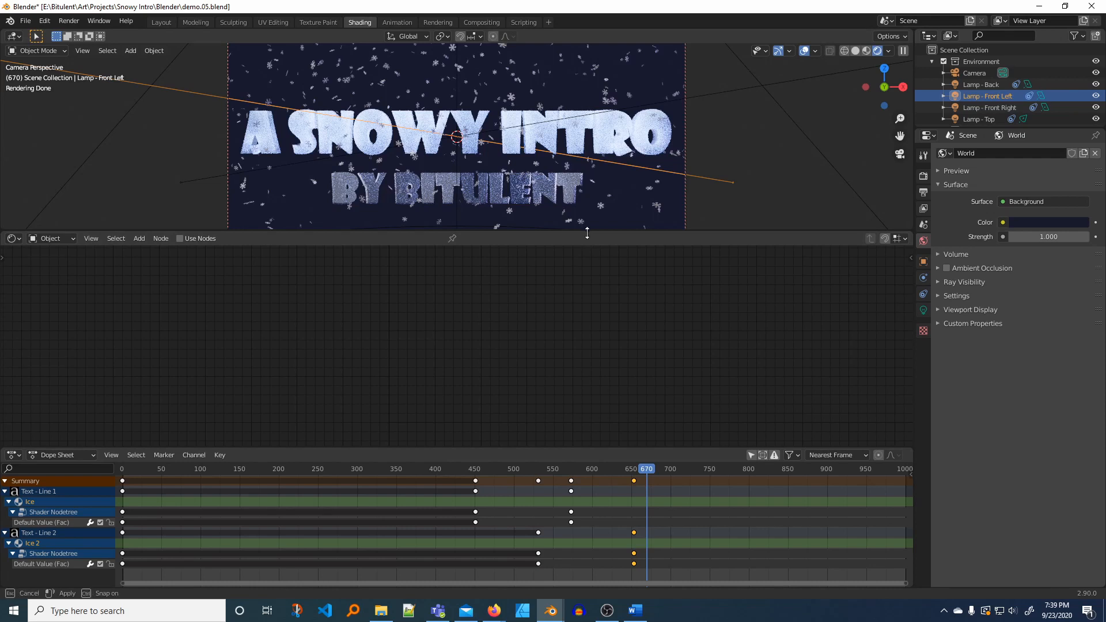
pyautogui.moveTo(588, 234); pyautogui.dragTo(581, 354)
pyautogui.scroll(2, 528, 316)
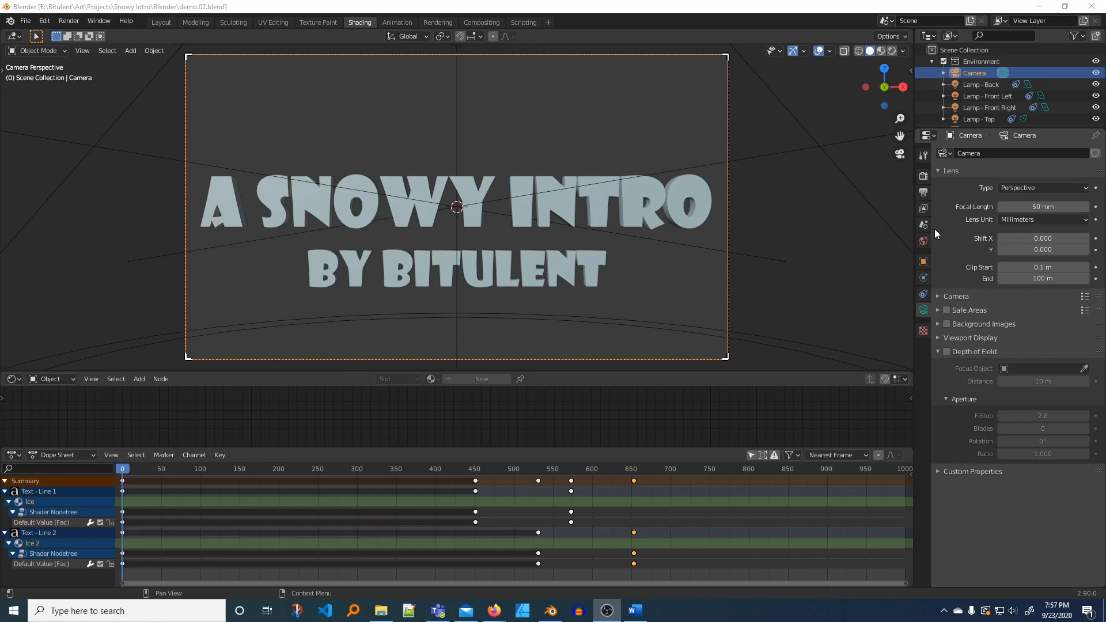
# - Check the render and output settings, and enable Depth of Field on the camera with Text - Line 1 as its focus object
pyautogui.click(921, 180)
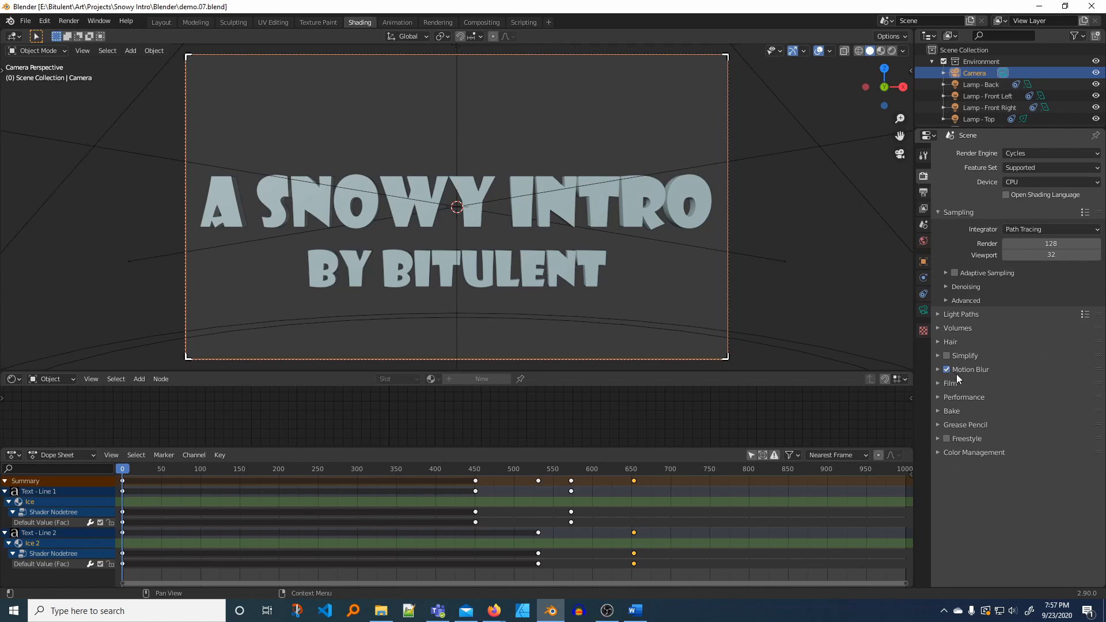
pyautogui.click(924, 191)
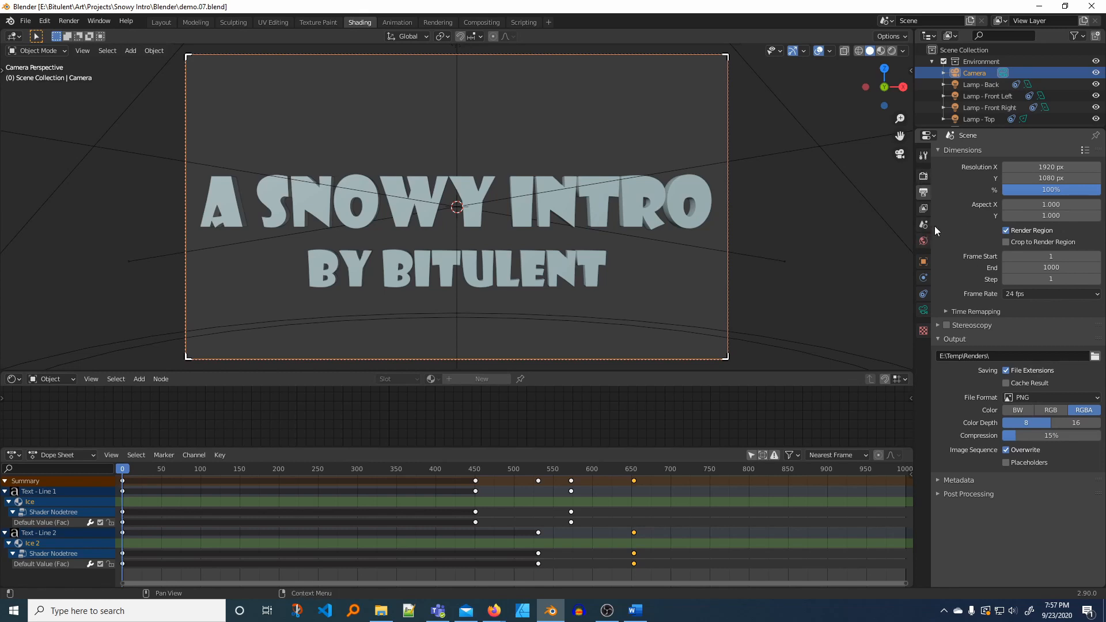
pyautogui.click(972, 74)
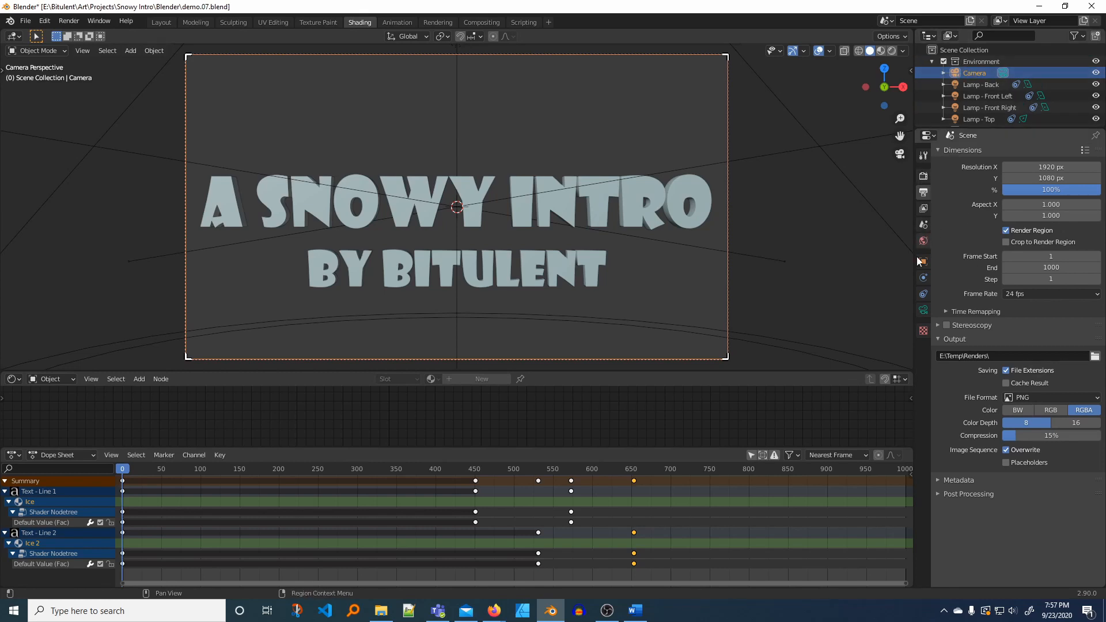
pyautogui.click(924, 311)
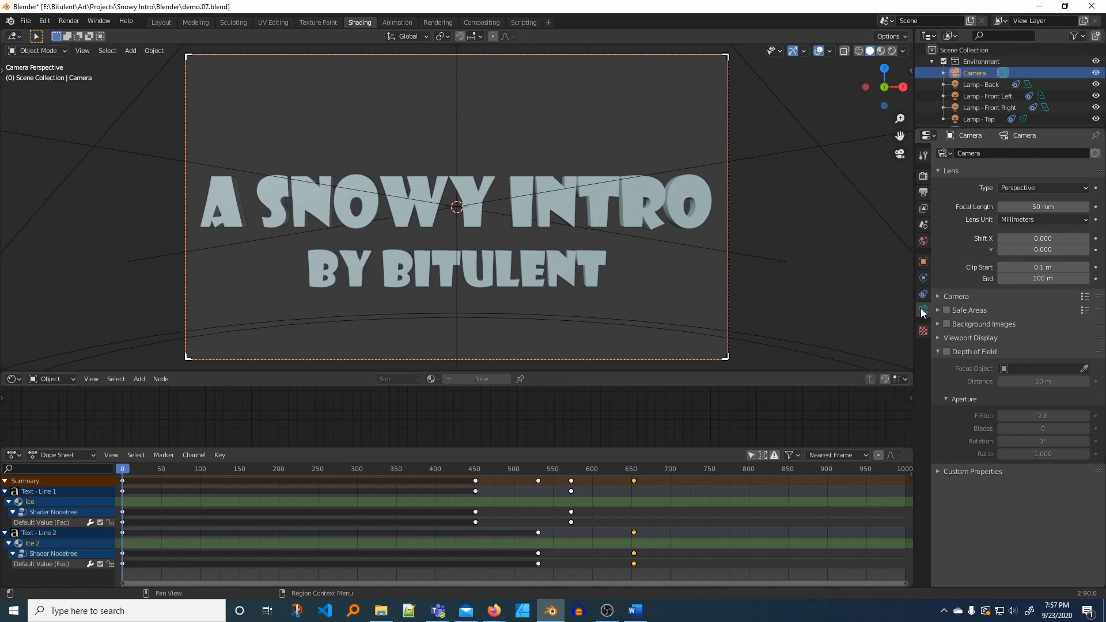
pyautogui.click(946, 352)
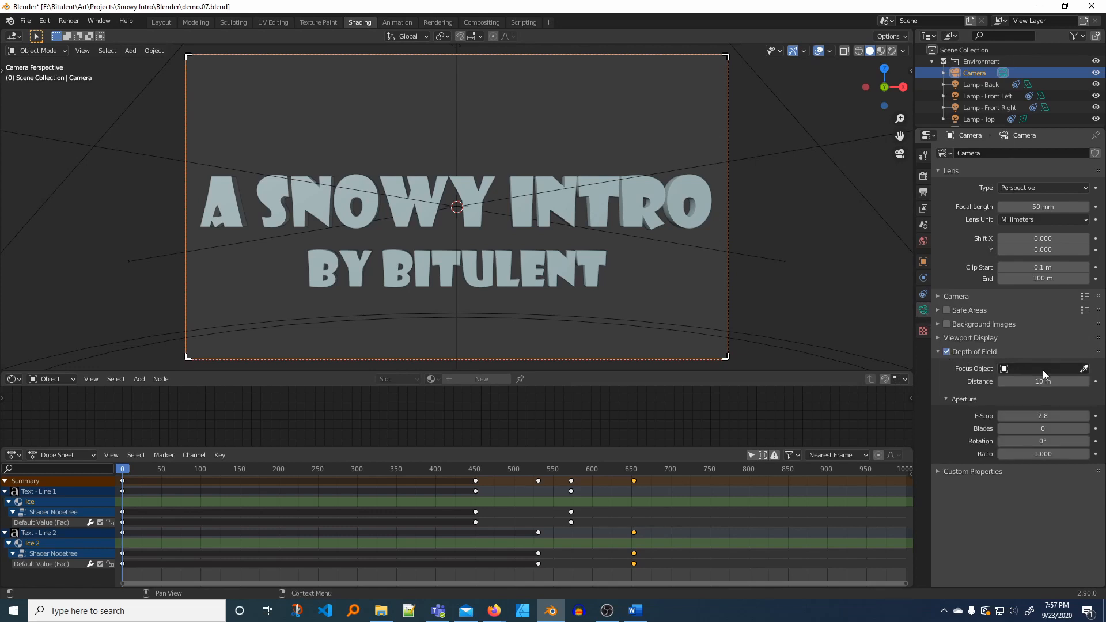
pyautogui.click(1073, 370)
pyautogui.scroll(-4, 1011, 467)
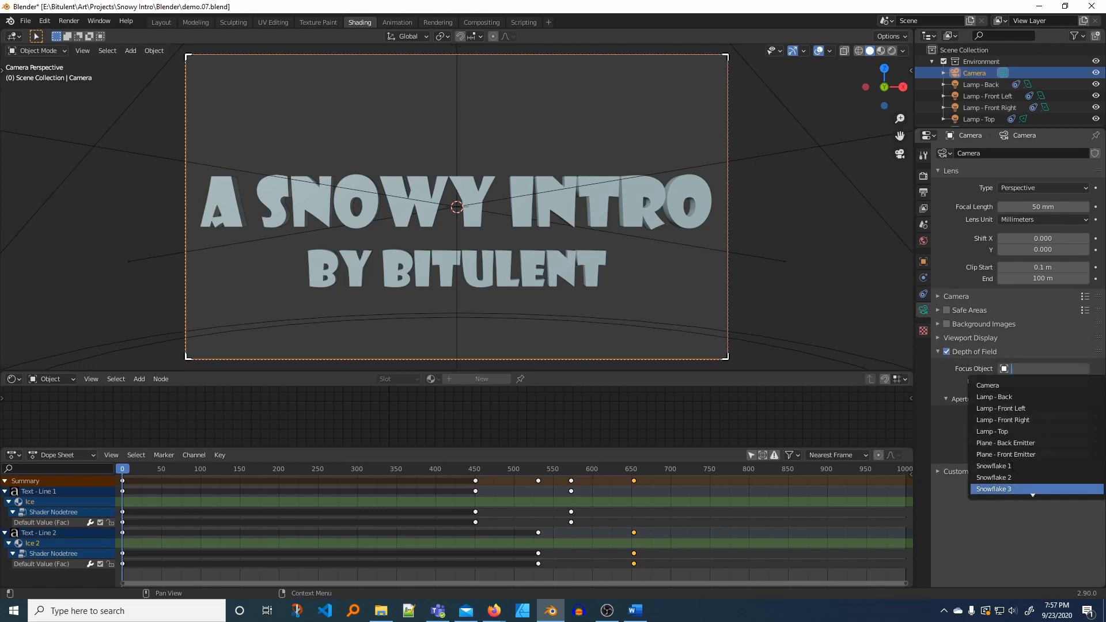
pyautogui.click(1002, 485)
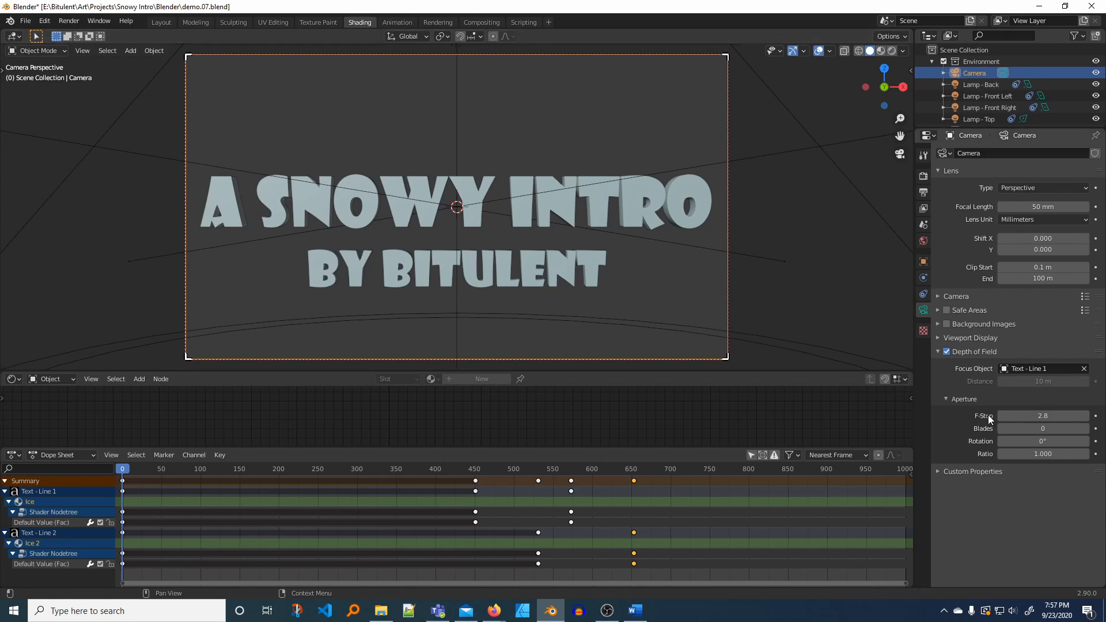
# - Save the project as a new version named demo.08.blend and bring up the render commands
pyautogui.click(25, 21)
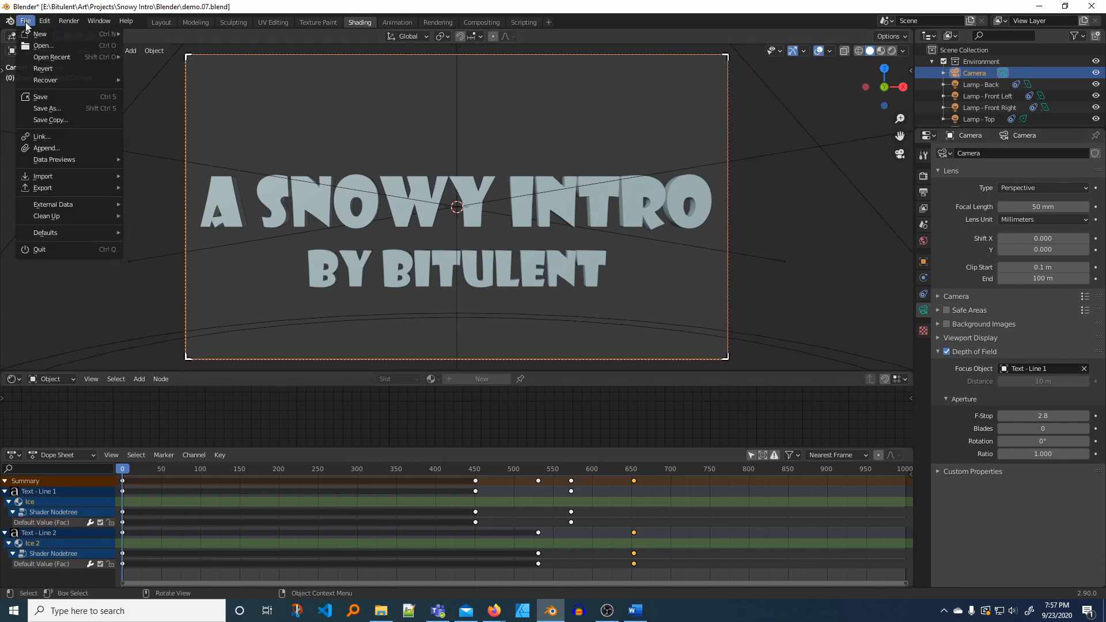
pyautogui.click(47, 108)
pyautogui.click(668, 485)
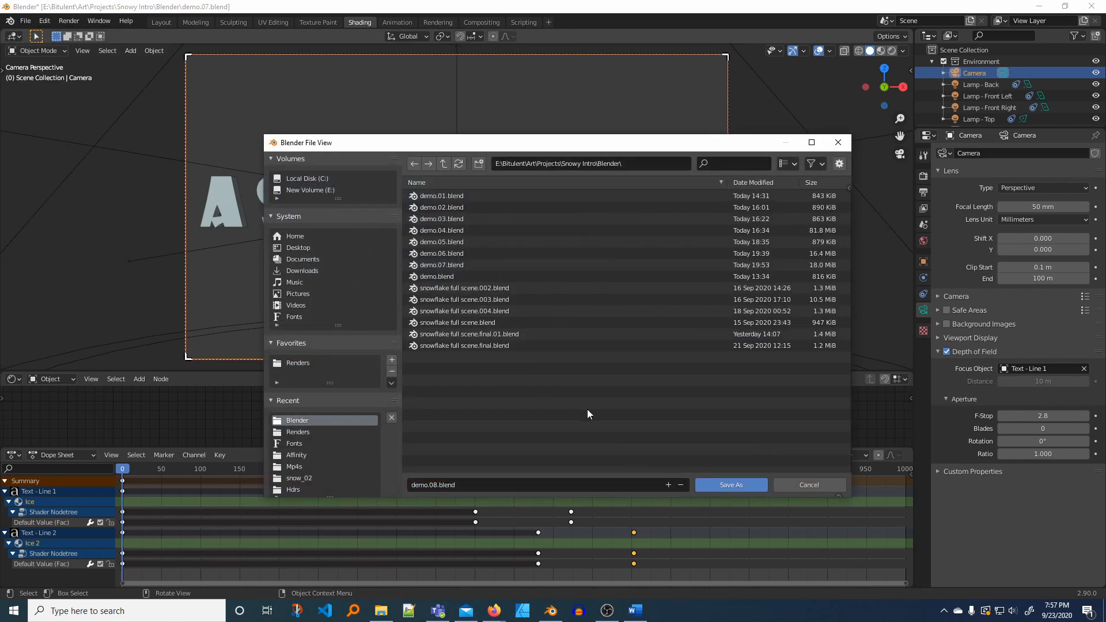
pyautogui.click(721, 486)
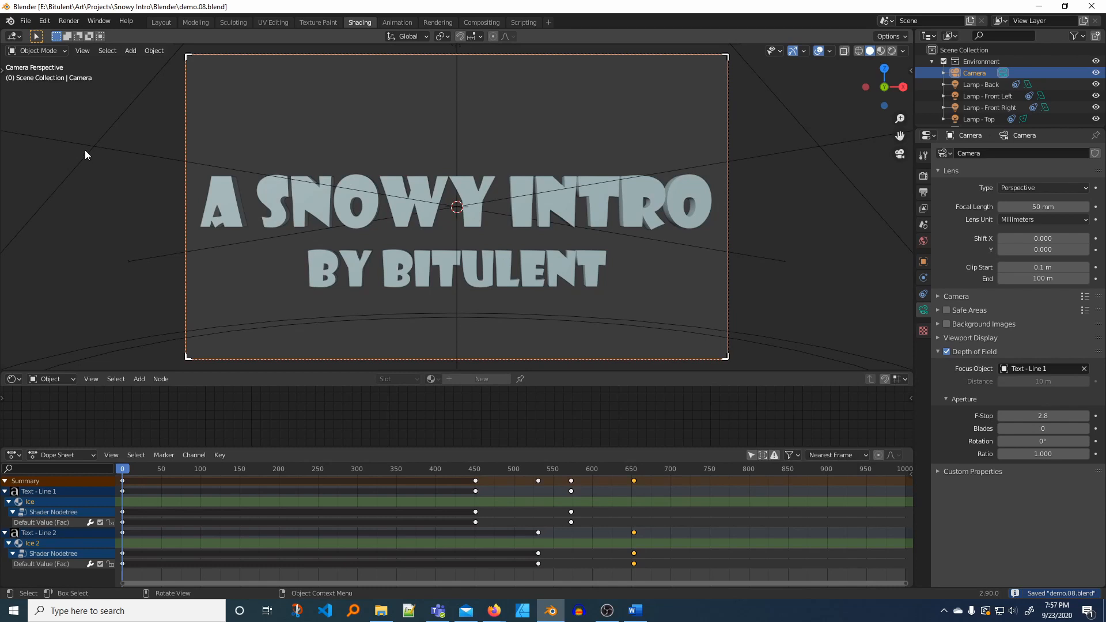
pyautogui.click(69, 25)
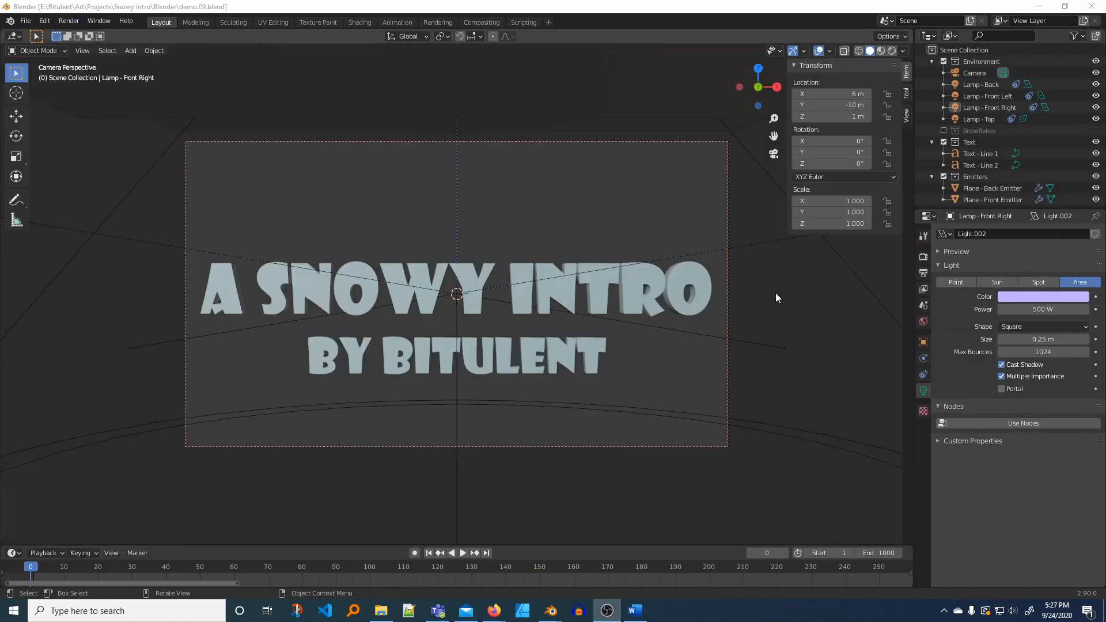
# - Look through the numbered PNG frames in the E:\Temp\Renders folder in File Explorer
pyautogui.moveTo(1105, 167); pyautogui.dragTo(555, 115)
pyautogui.scroll(-12, 451, 230)
pyautogui.scroll(-20, 450, 231)
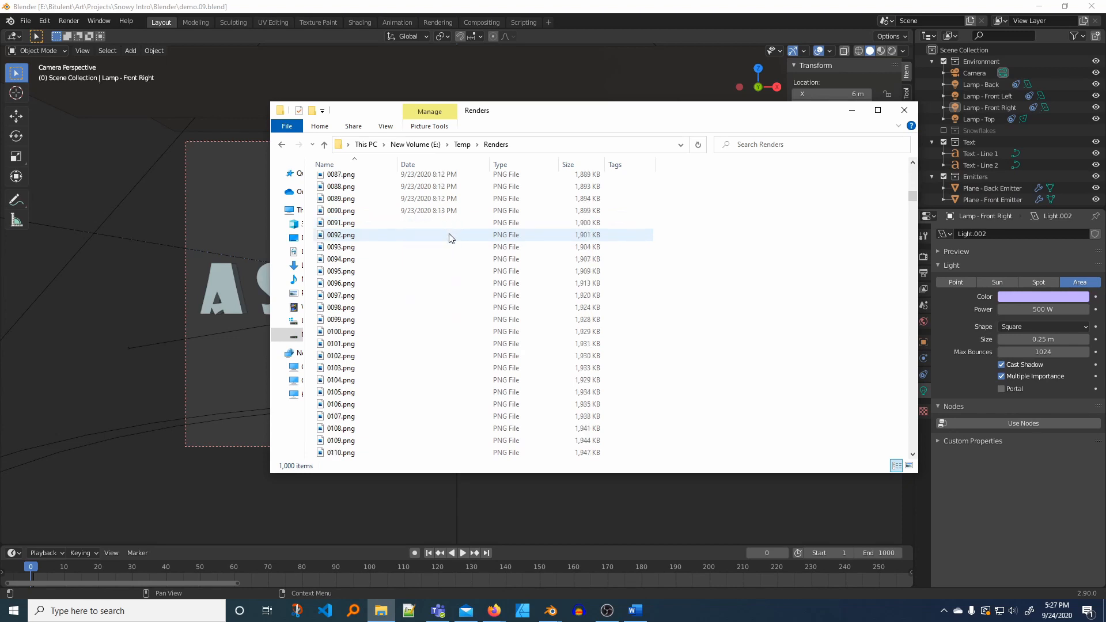
pyautogui.scroll(-9, 461, 253)
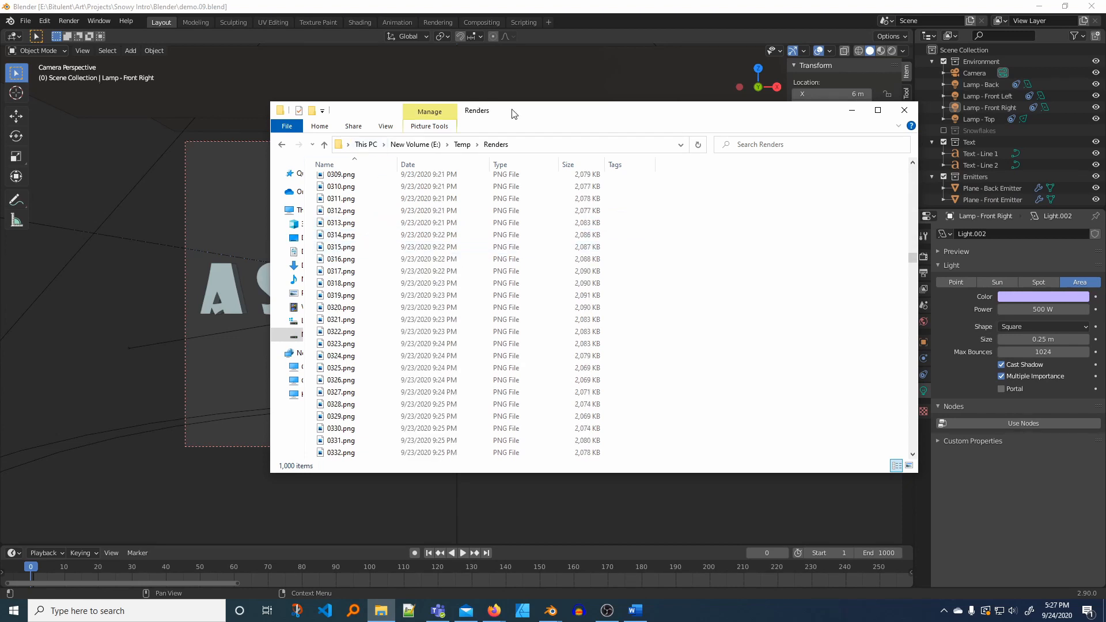
pyautogui.moveTo(514, 114); pyautogui.dragTo(1105, 108)
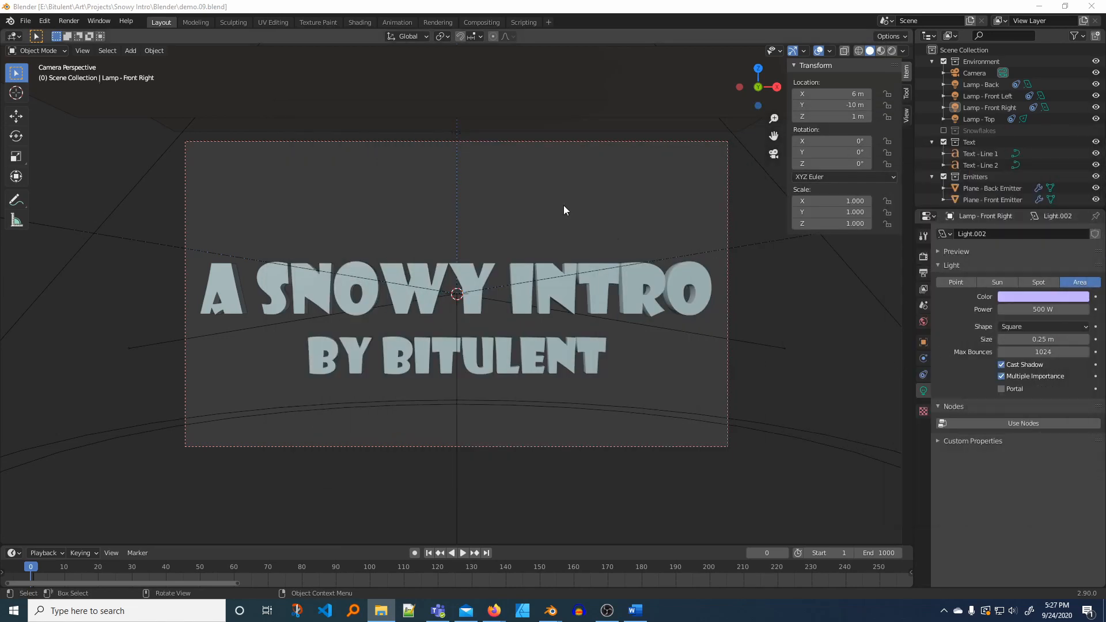
# - Add a Video Editing workspace to the project
pyautogui.click(546, 22)
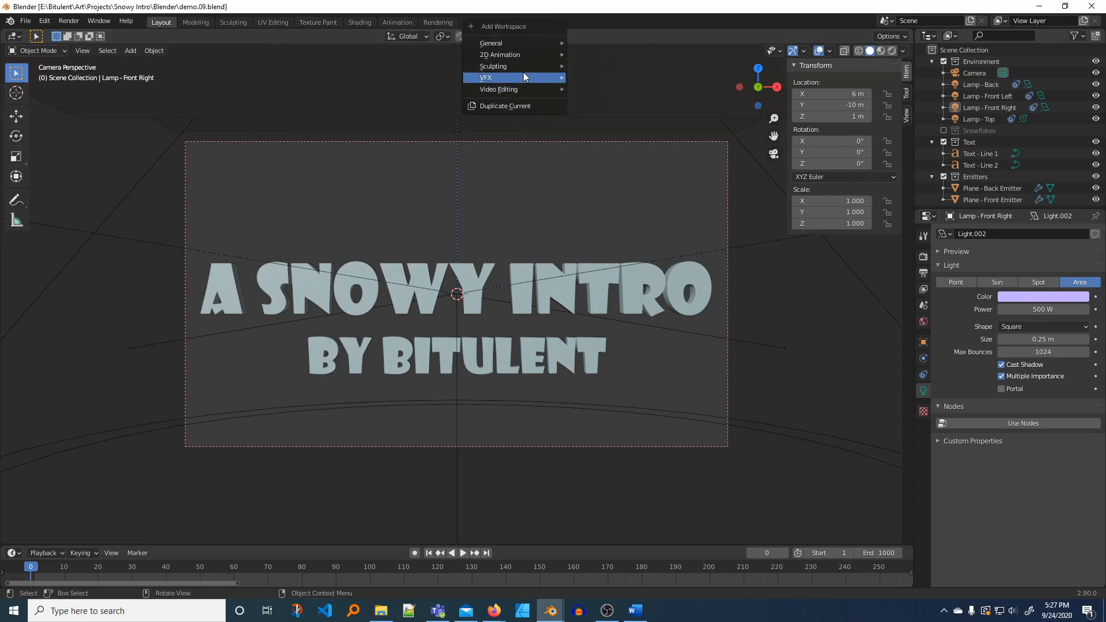
pyautogui.moveTo(527, 88)
pyautogui.click(604, 100)
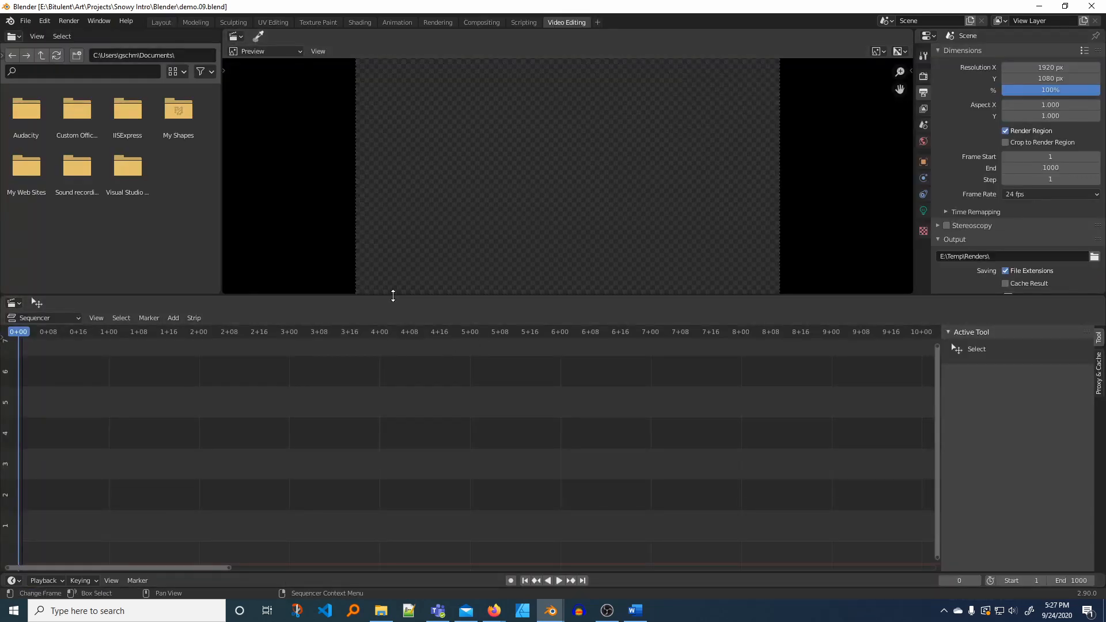
# - Start adding an image sequence to the sequencer and browse to the E:\Temp\Renders folder
pyautogui.click(172, 318)
pyautogui.click(195, 395)
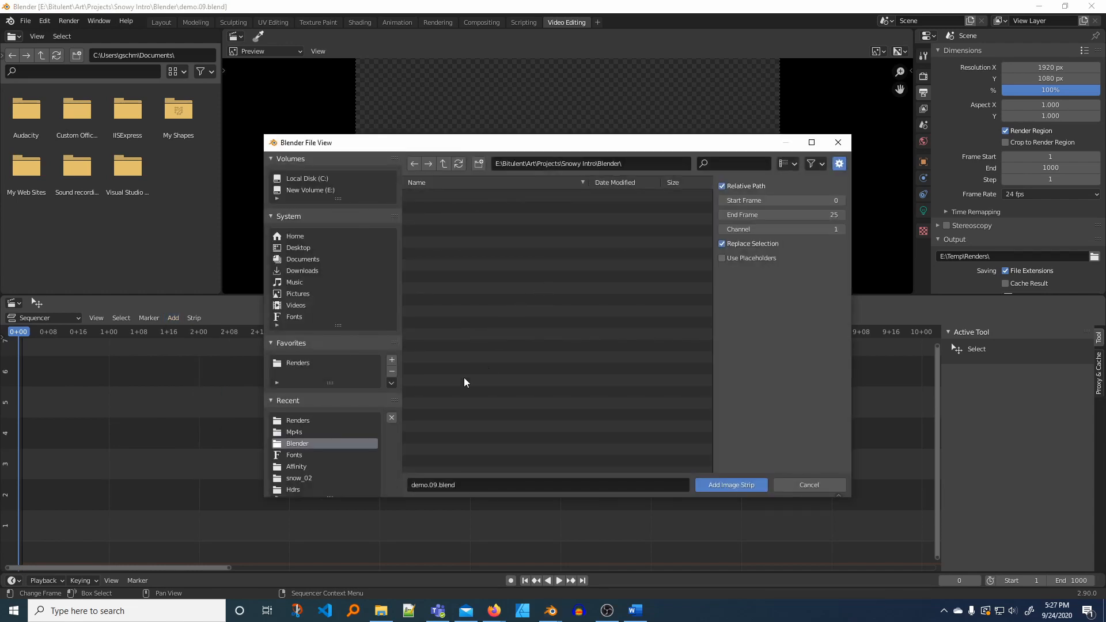
pyautogui.click(325, 190)
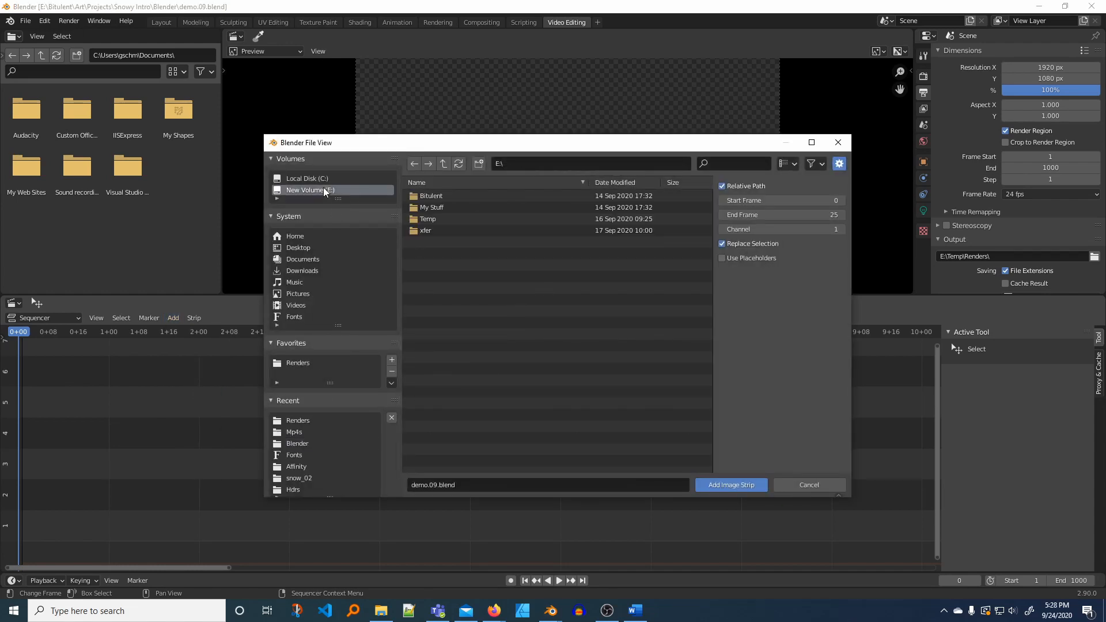
pyautogui.doubleClick(434, 219)
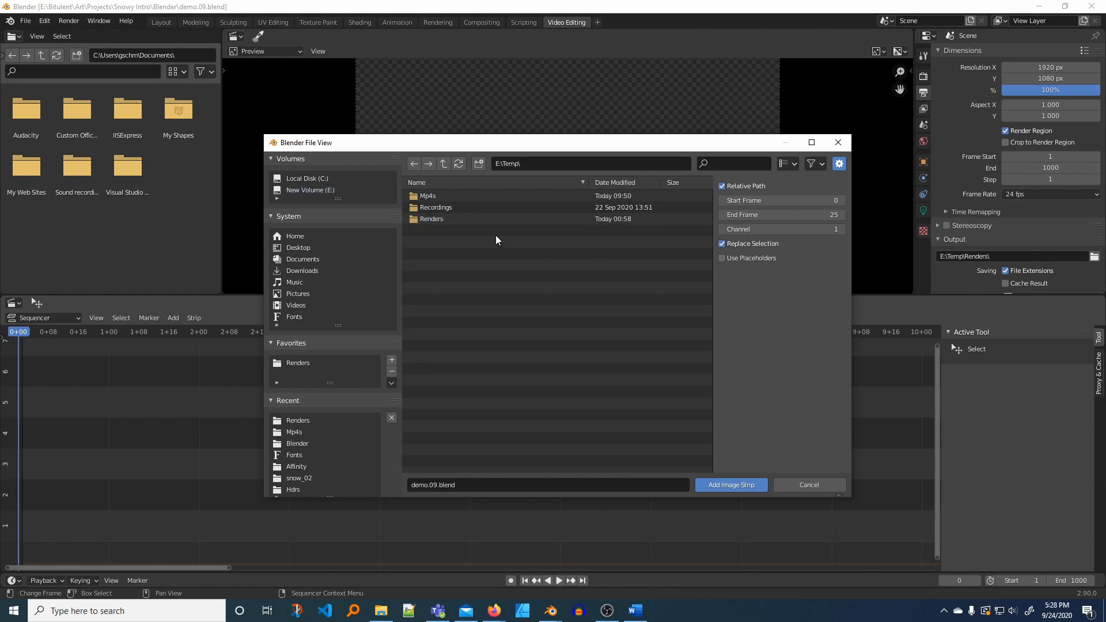
pyautogui.doubleClick(419, 219)
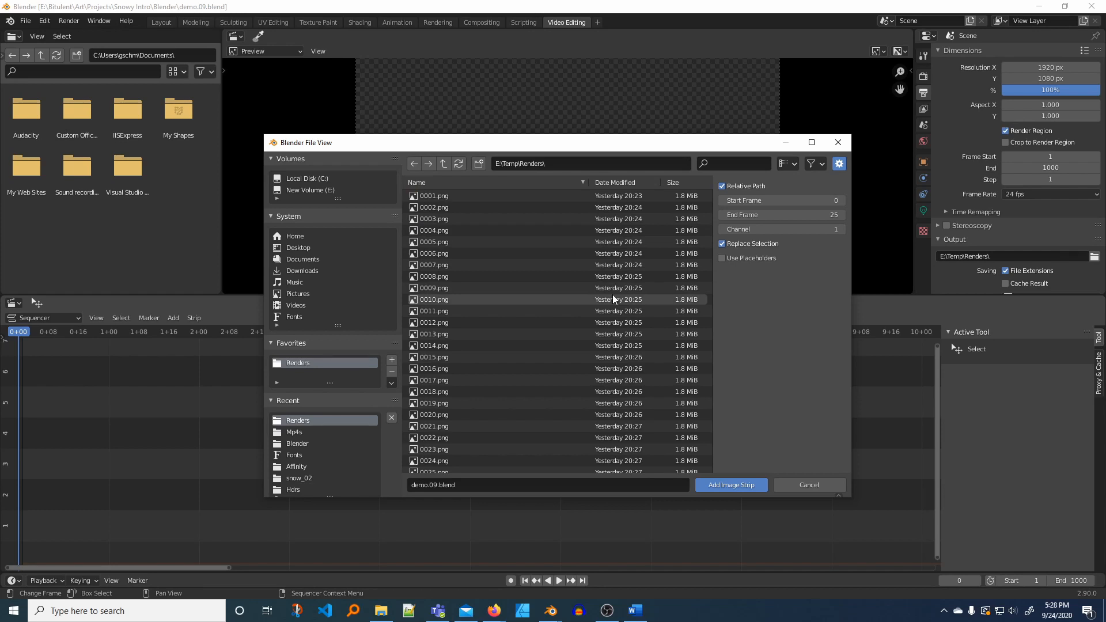
# - Select the rendered frames 0200.png through 1000.png and add them as one image strip on channel 1
pyautogui.scroll(-20, 613, 297)
pyautogui.scroll(-20, 608, 330)
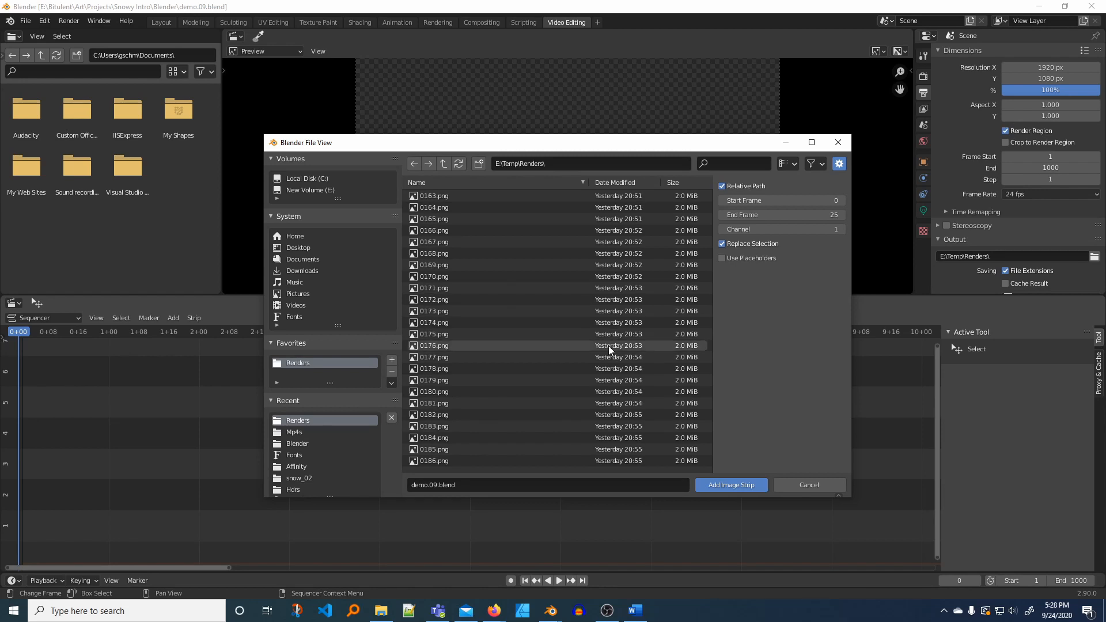
pyautogui.scroll(3, 610, 347)
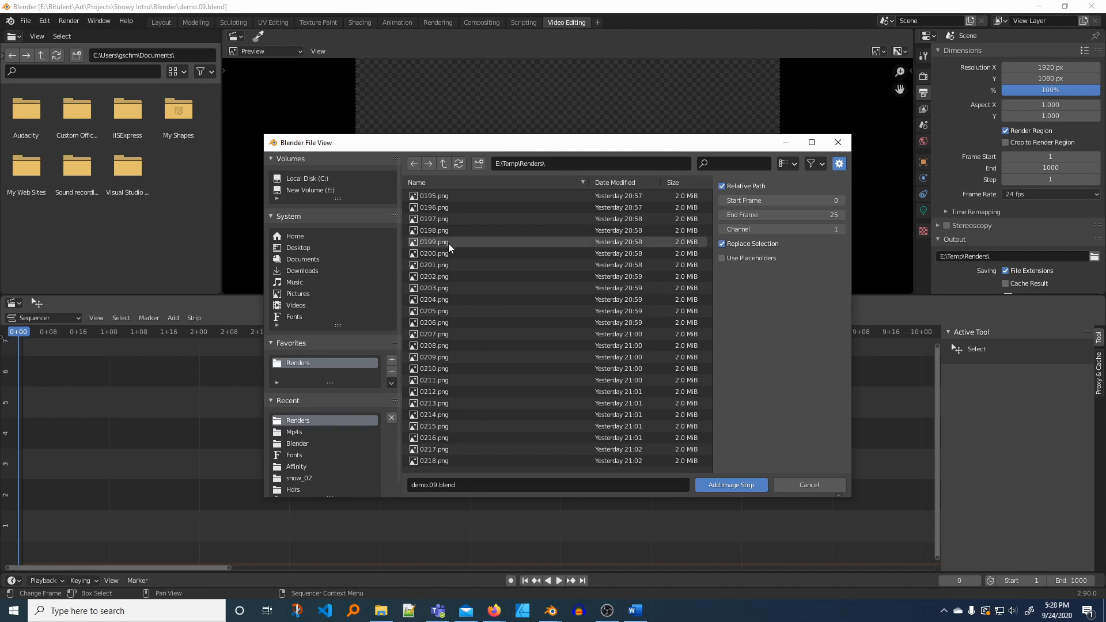
pyautogui.click(665, 244)
pyautogui.click(701, 253)
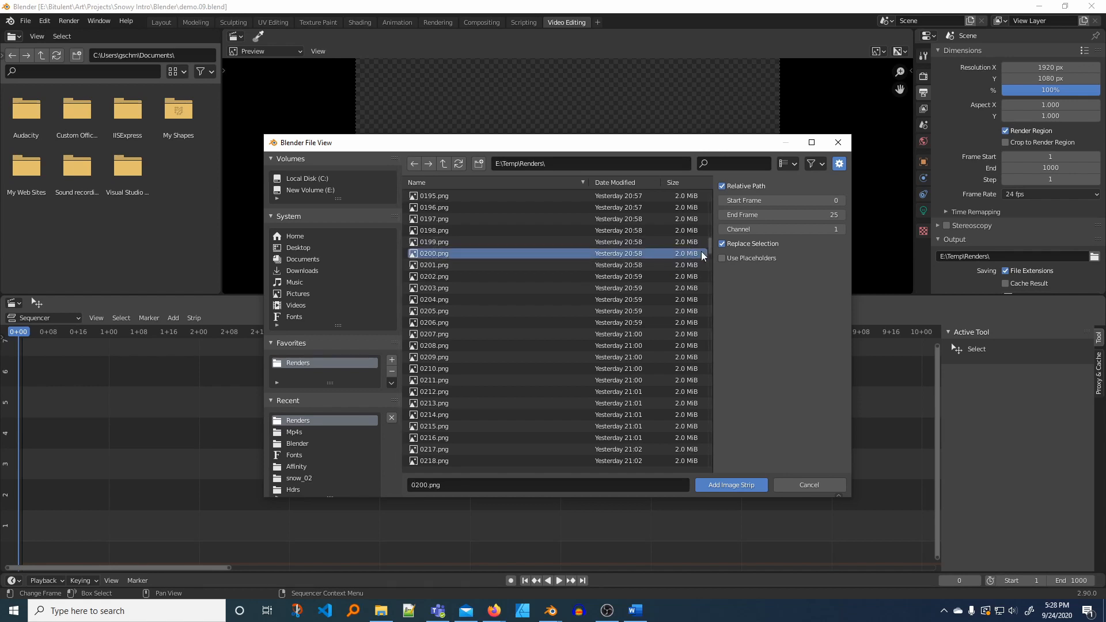
pyautogui.moveTo(711, 243); pyautogui.dragTo(696, 485)
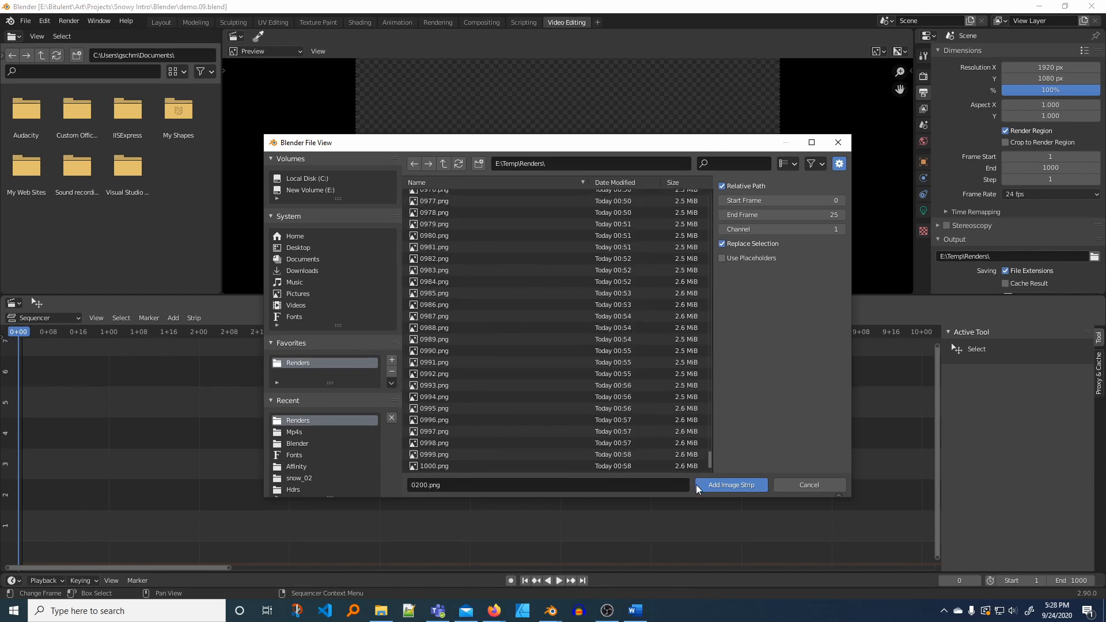
pyautogui.keyDown('shift'); pyautogui.click(465, 466); pyautogui.keyUp('shift')
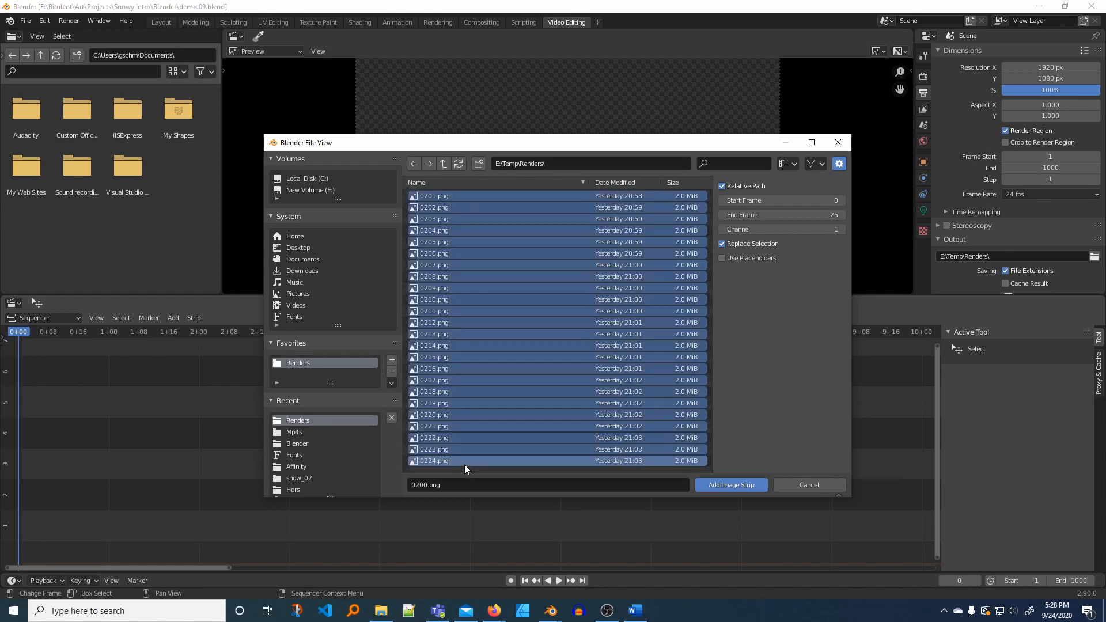
pyautogui.click(732, 484)
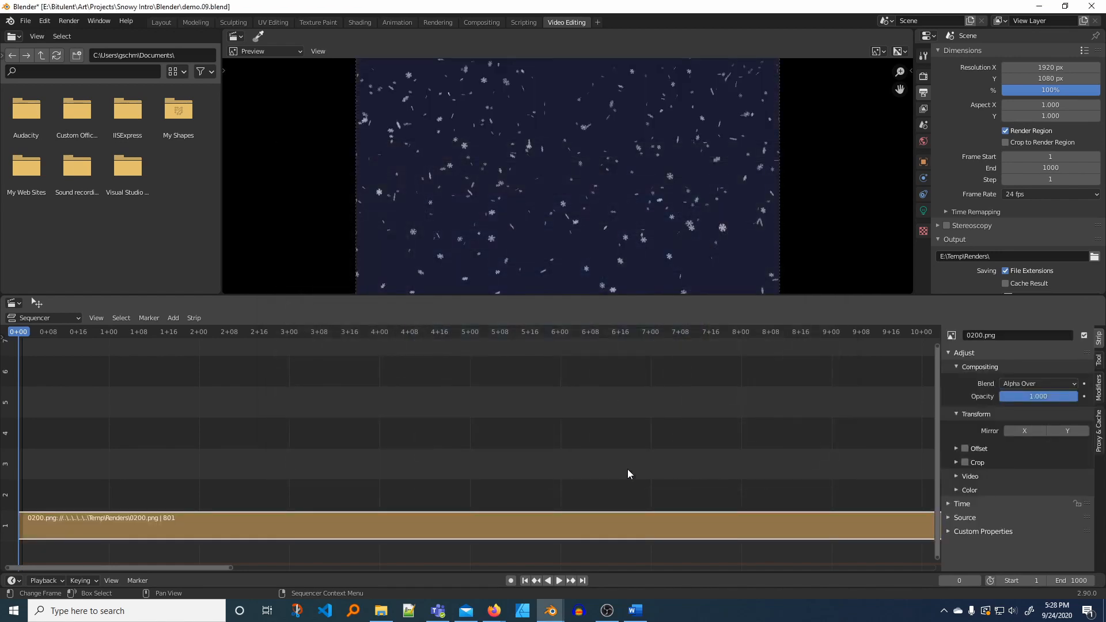
# - Set the scene's end frame to 800 to fit the image strip
pyautogui.scroll(-8, 627, 469)
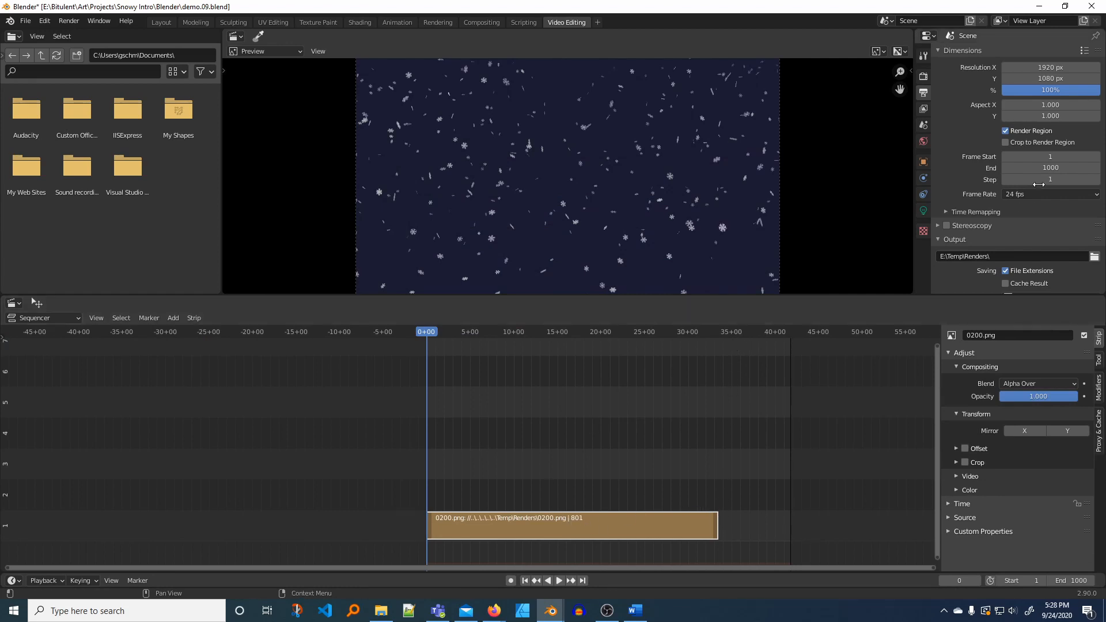
pyautogui.click(1054, 168)
pyautogui.write('800')
pyautogui.press('Return')
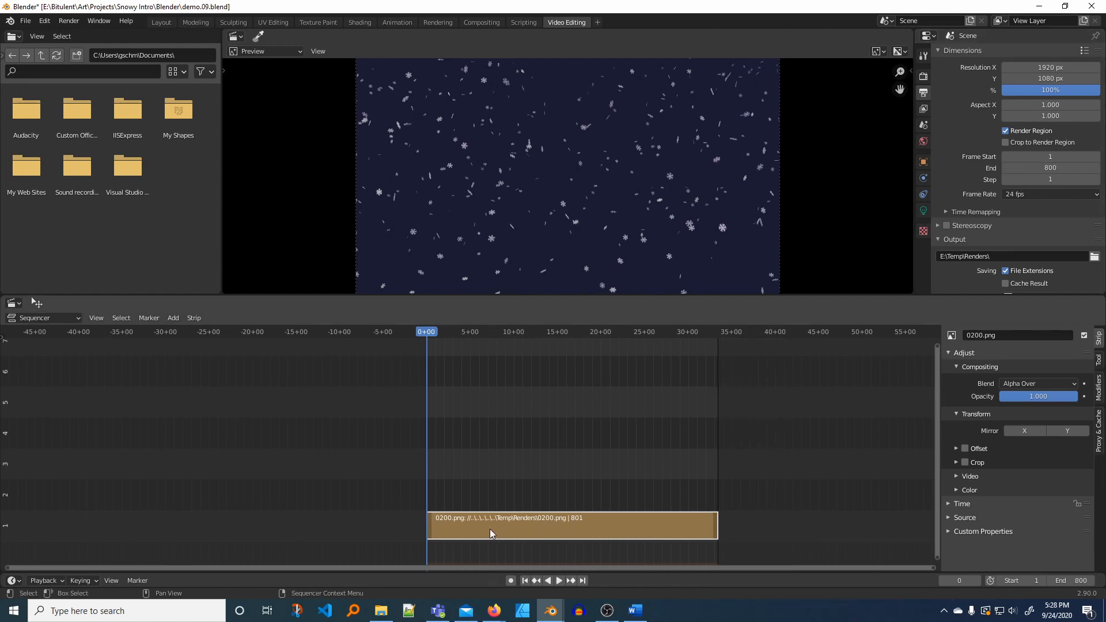
# - Play back the image strip, scrub it to about frame 111, and bring the output settings into view
pyautogui.press('space')
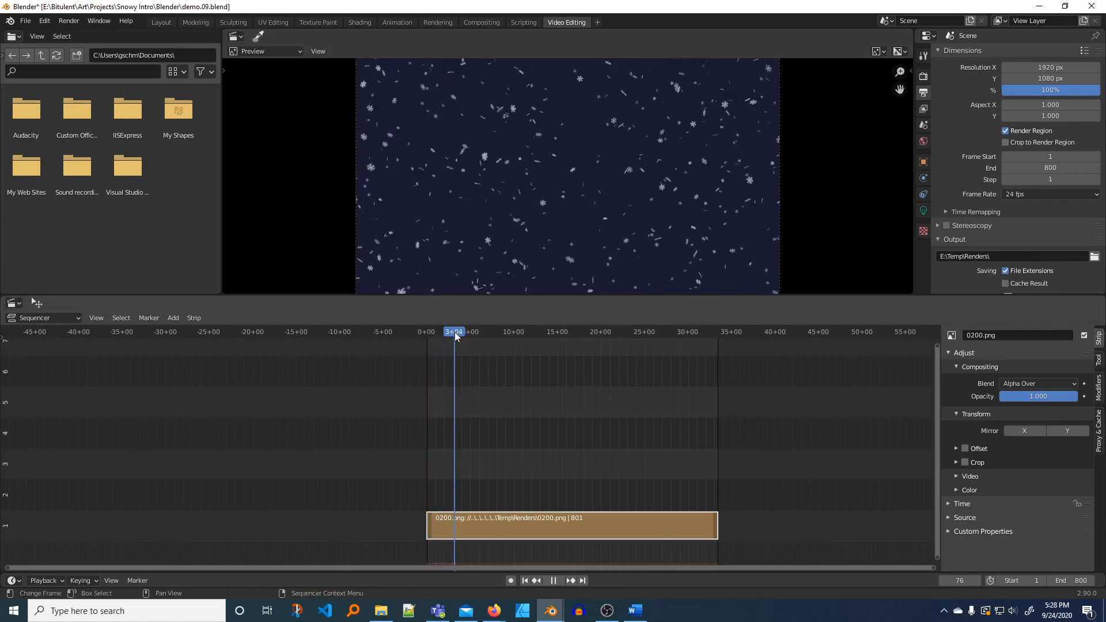
pyautogui.moveTo(456, 336); pyautogui.dragTo(467, 365)
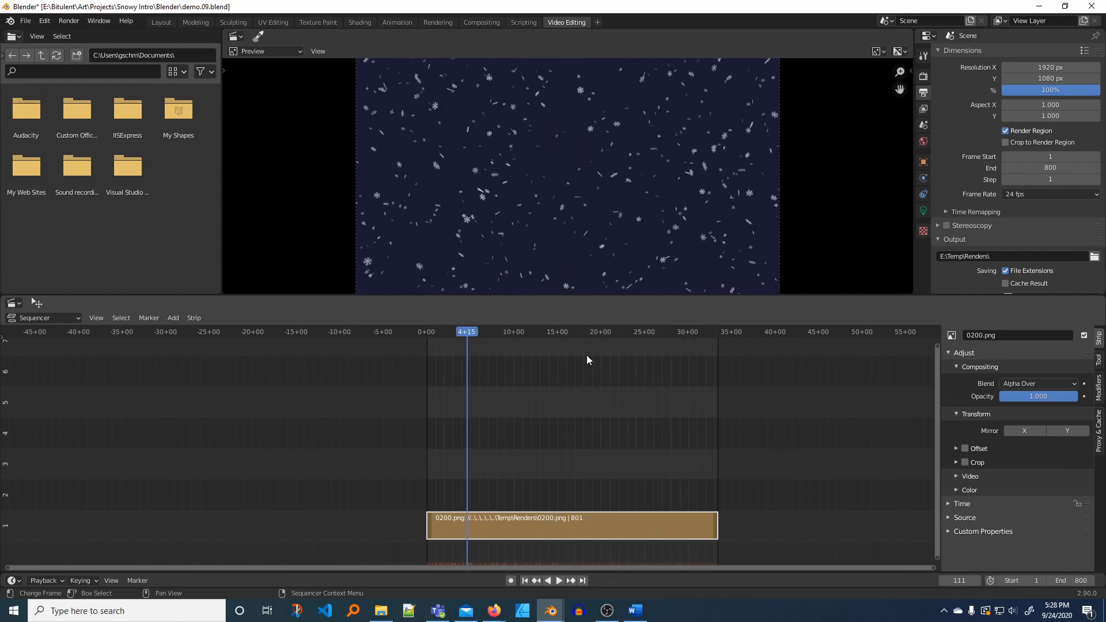
pyautogui.scroll(-4, 972, 151)
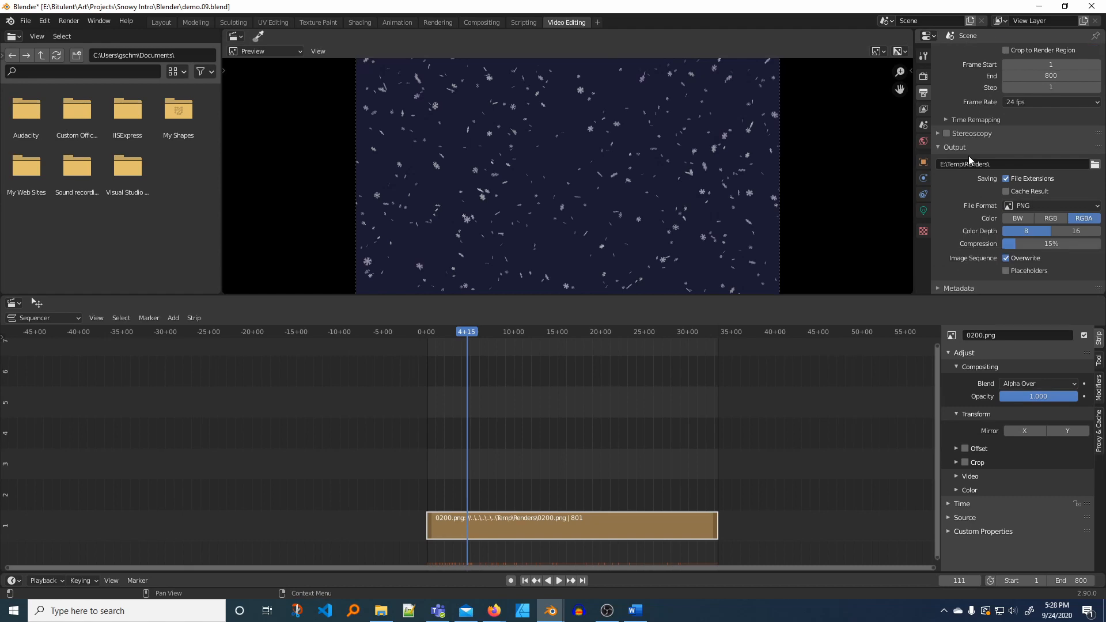
# - Change the render output folder to E:\Temp\Mp4s\
pyautogui.click(1095, 165)
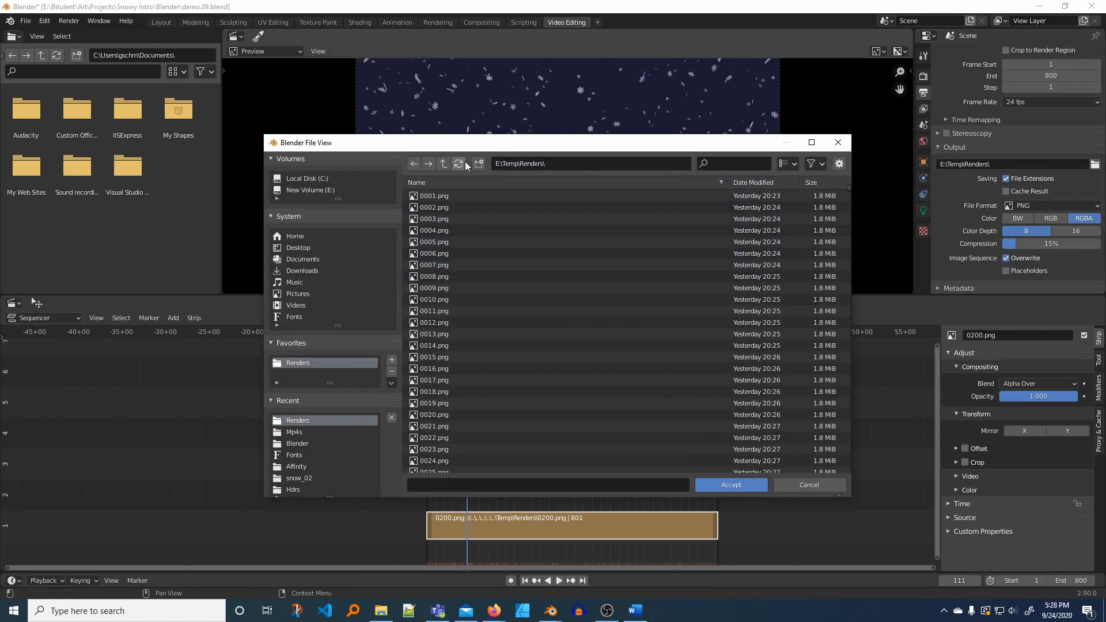
pyautogui.click(444, 165)
pyautogui.doubleClick(427, 195)
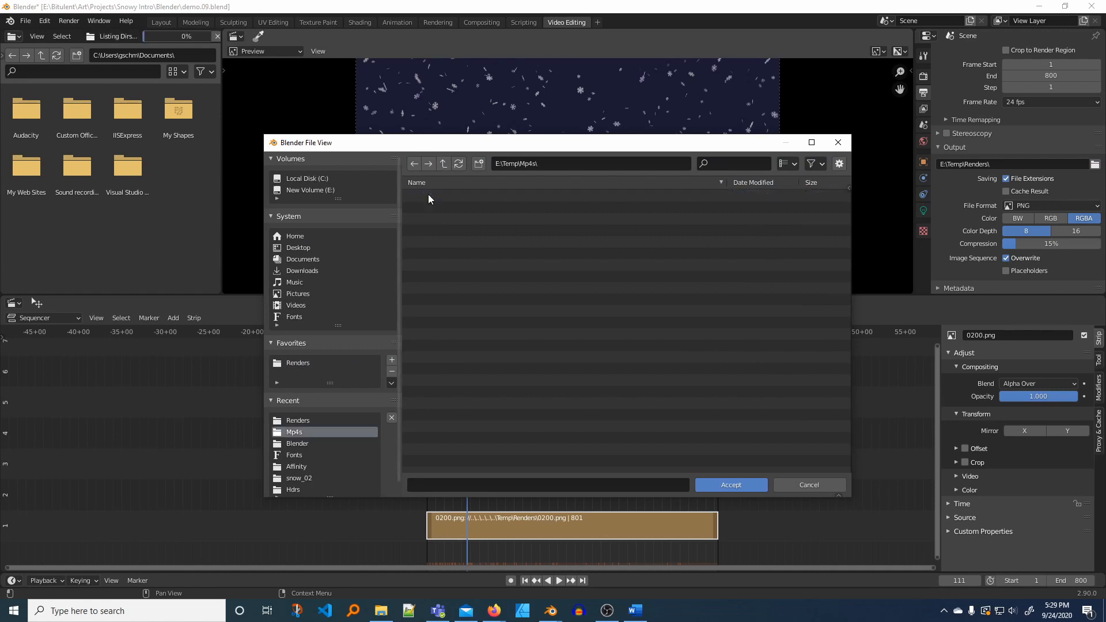
pyautogui.click(738, 485)
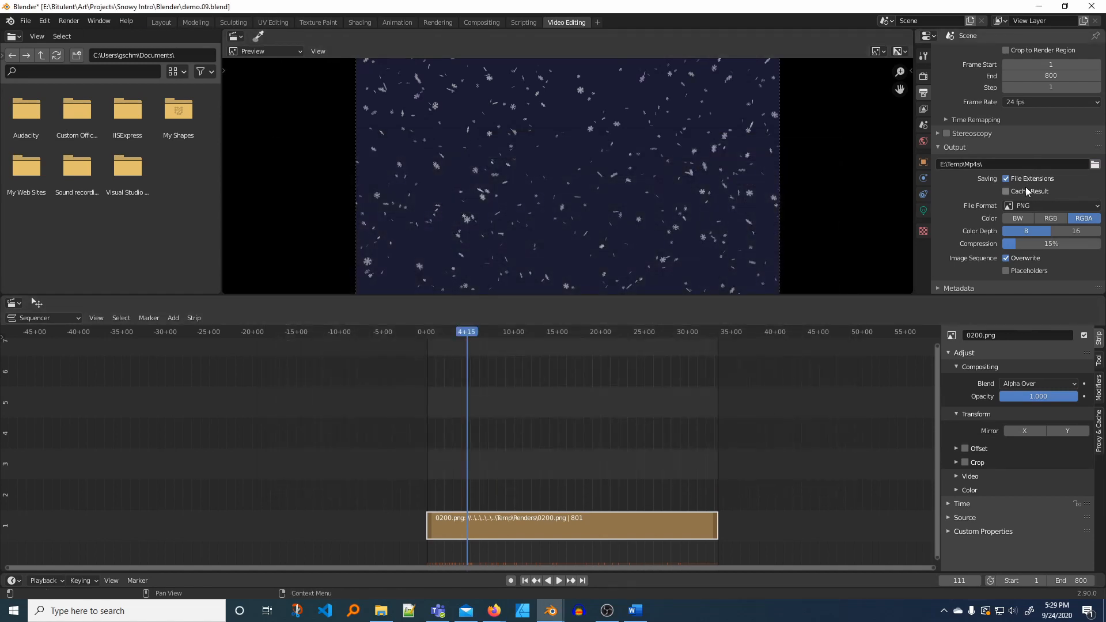
# - Set the output file format to FFmpeg video and its encoding container to Quicktime
pyautogui.click(1043, 206)
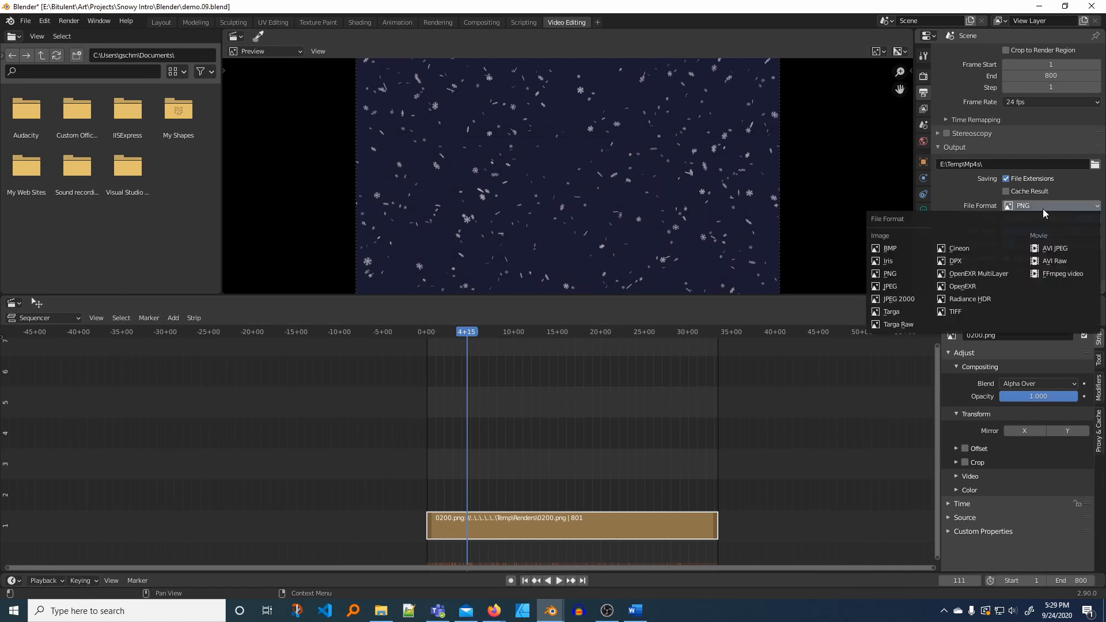
pyautogui.click(1043, 276)
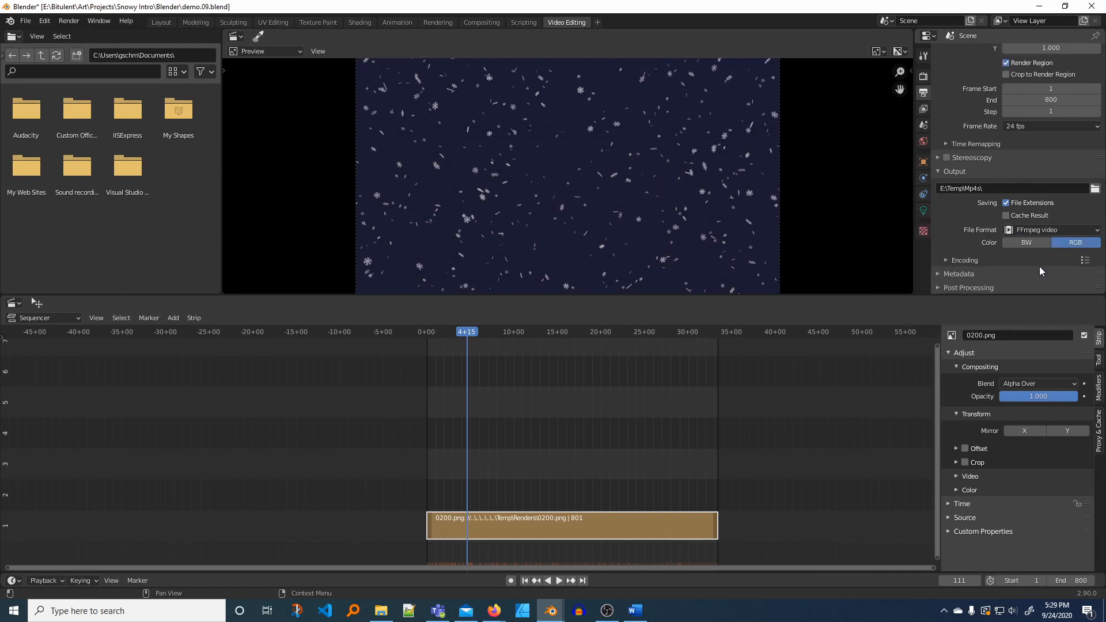
pyautogui.click(945, 262)
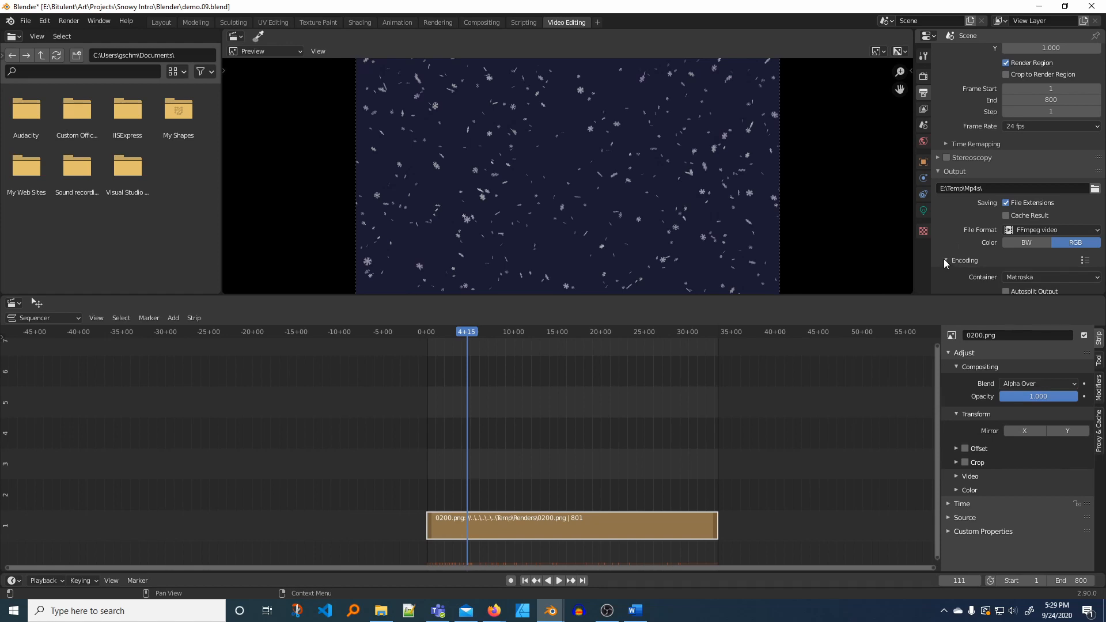
pyautogui.scroll(-3, 944, 258)
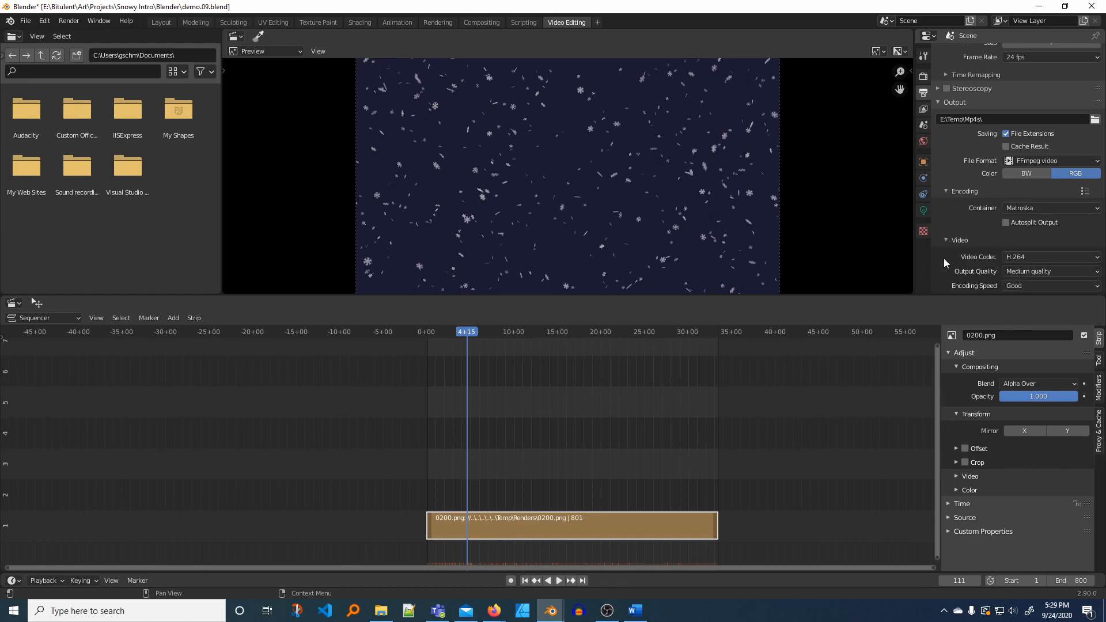
pyautogui.click(1057, 208)
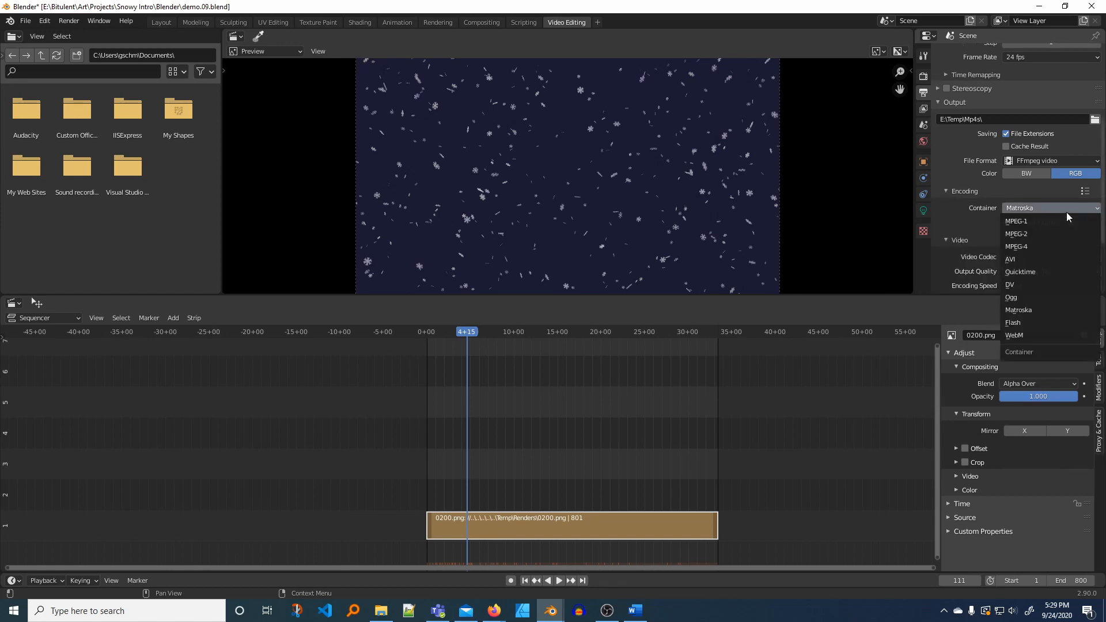
pyautogui.click(1039, 271)
# - Set the video output quality to High quality and the scene's frame rate to 30 fps
pyautogui.scroll(-2, 951, 217)
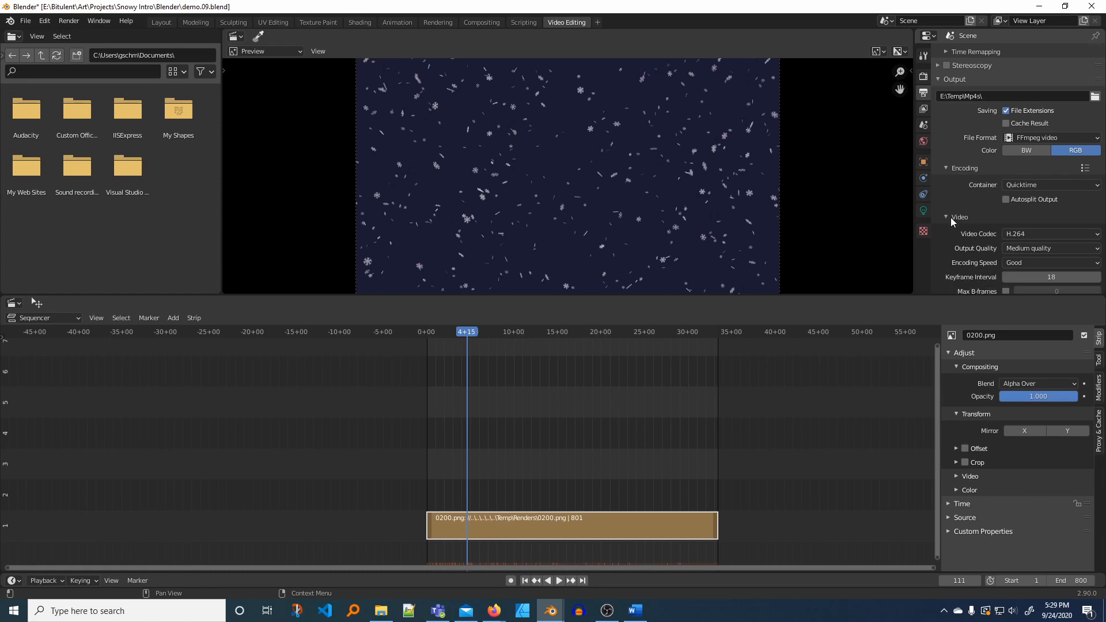
pyautogui.click(1015, 223)
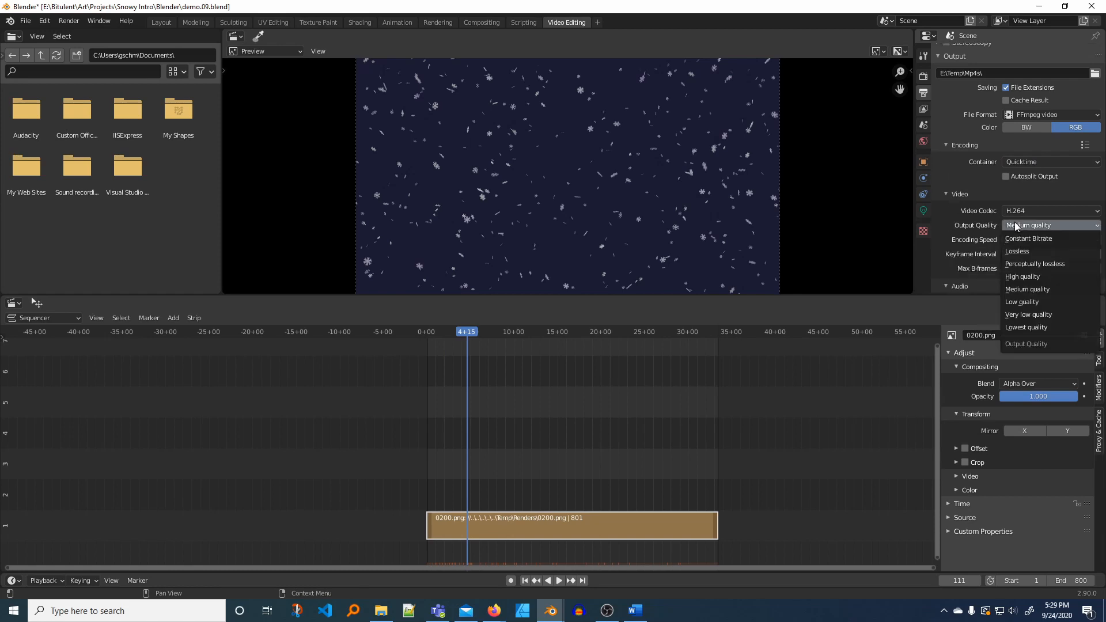
pyautogui.click(1035, 276)
pyautogui.scroll(-2, 950, 209)
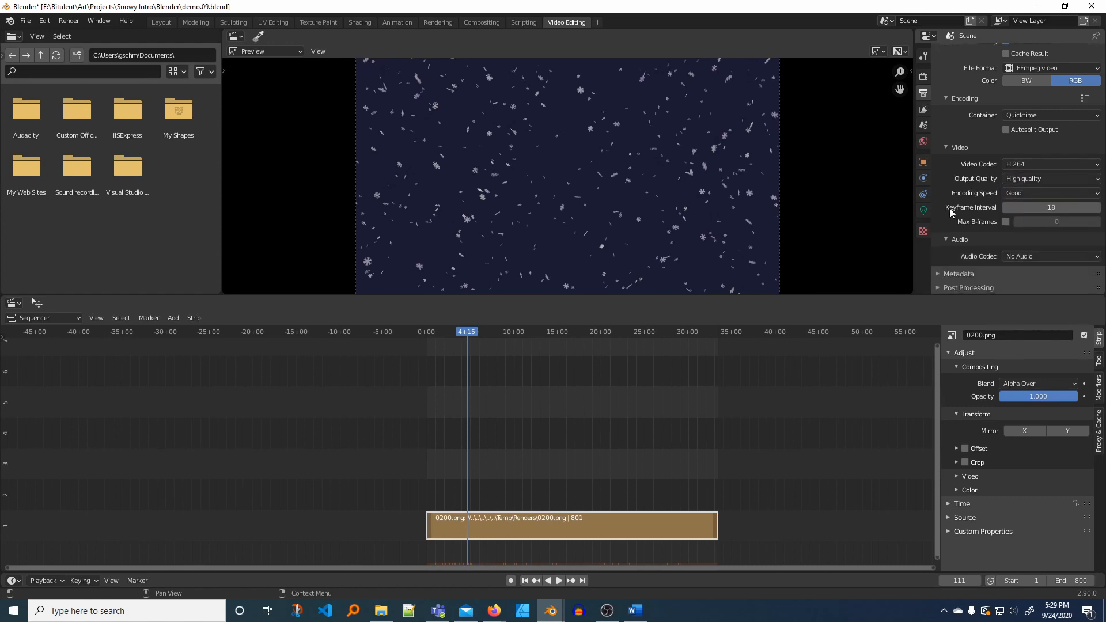
pyautogui.scroll(7, 1026, 168)
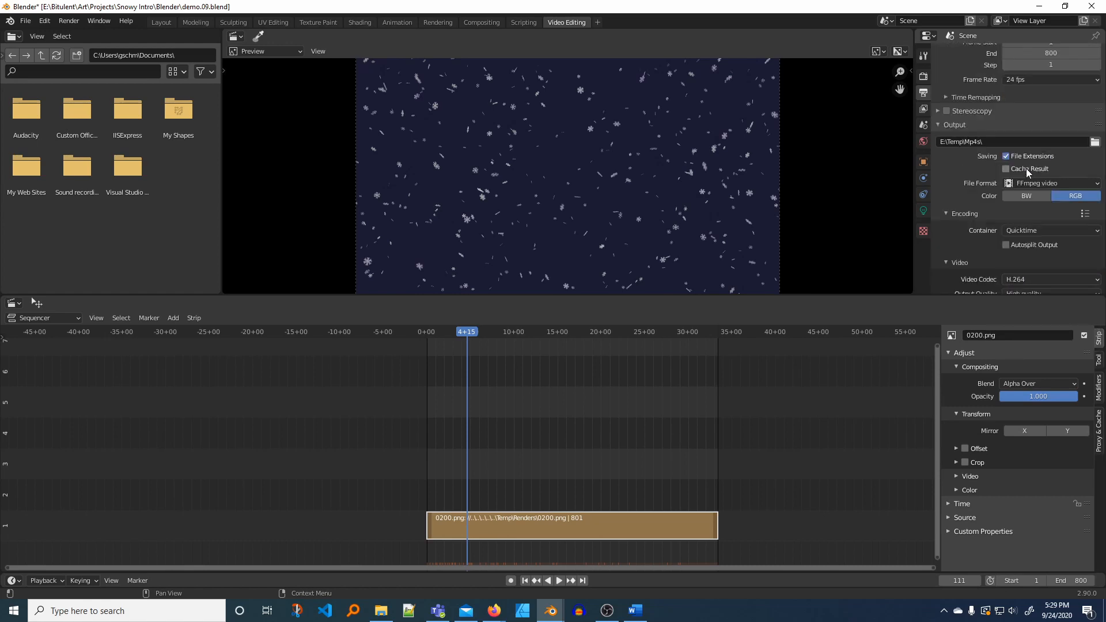
pyautogui.click(1038, 126)
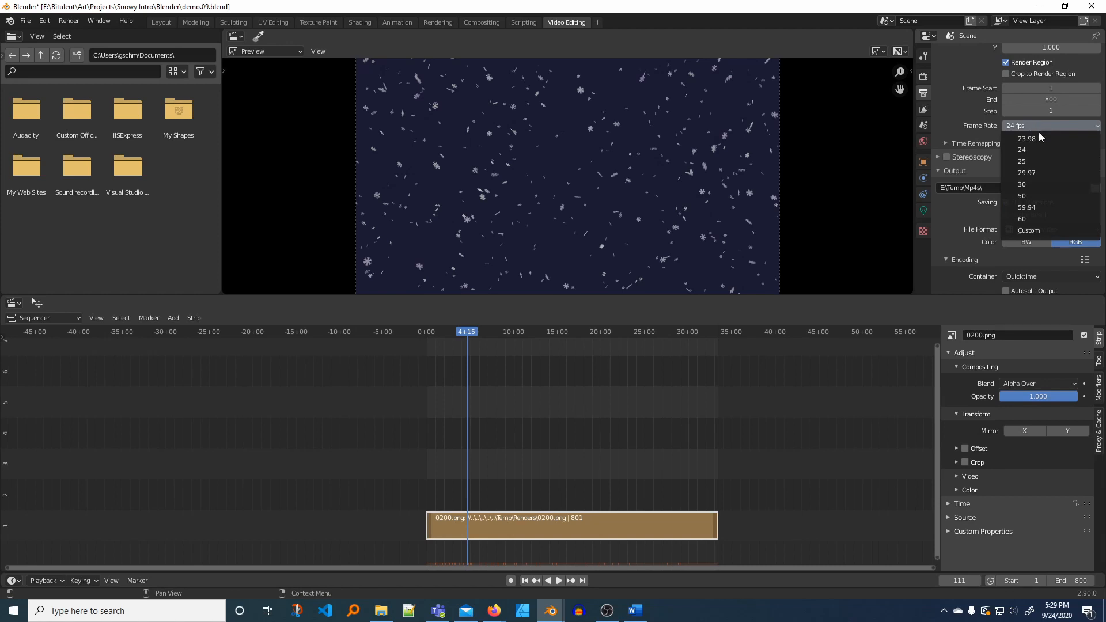
pyautogui.click(1035, 184)
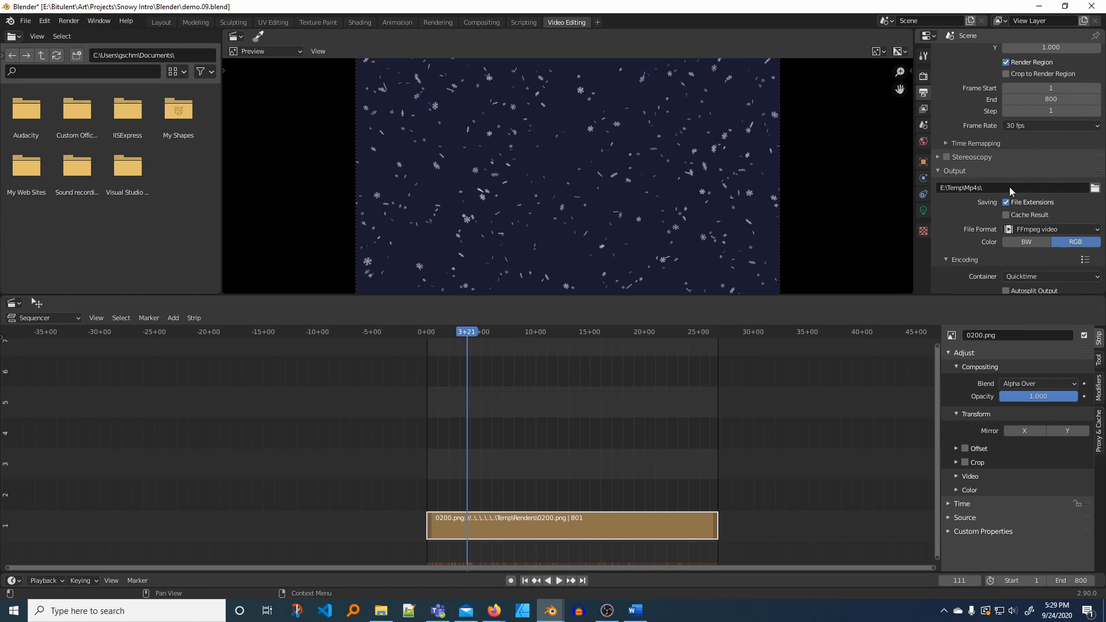
# - Save the project as a new incremental version named demo.10.blend
pyautogui.click(24, 25)
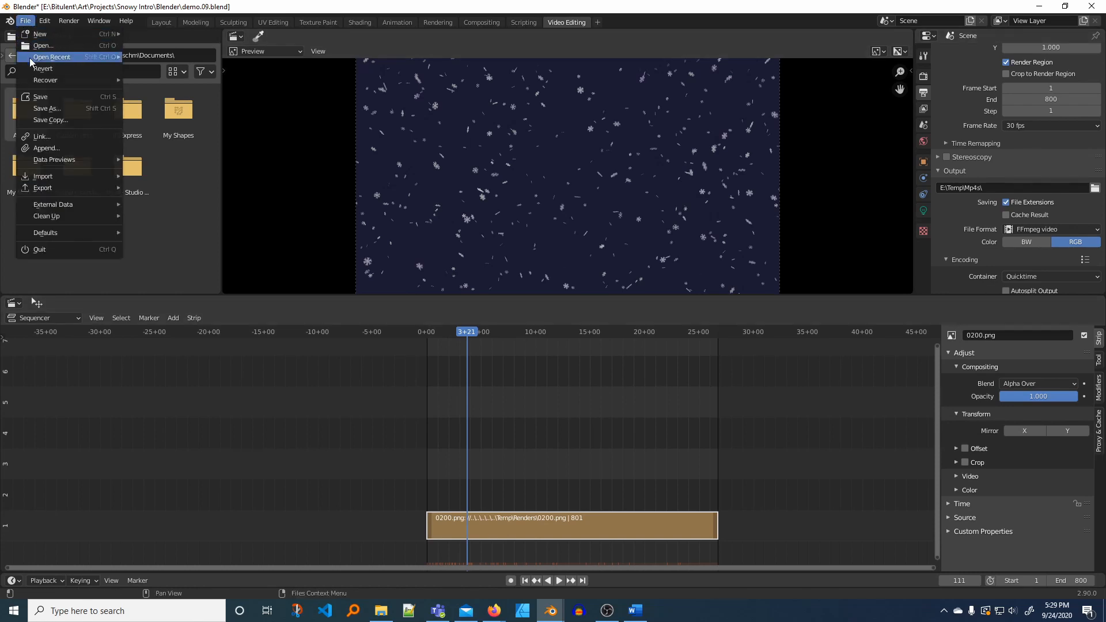
pyautogui.click(35, 114)
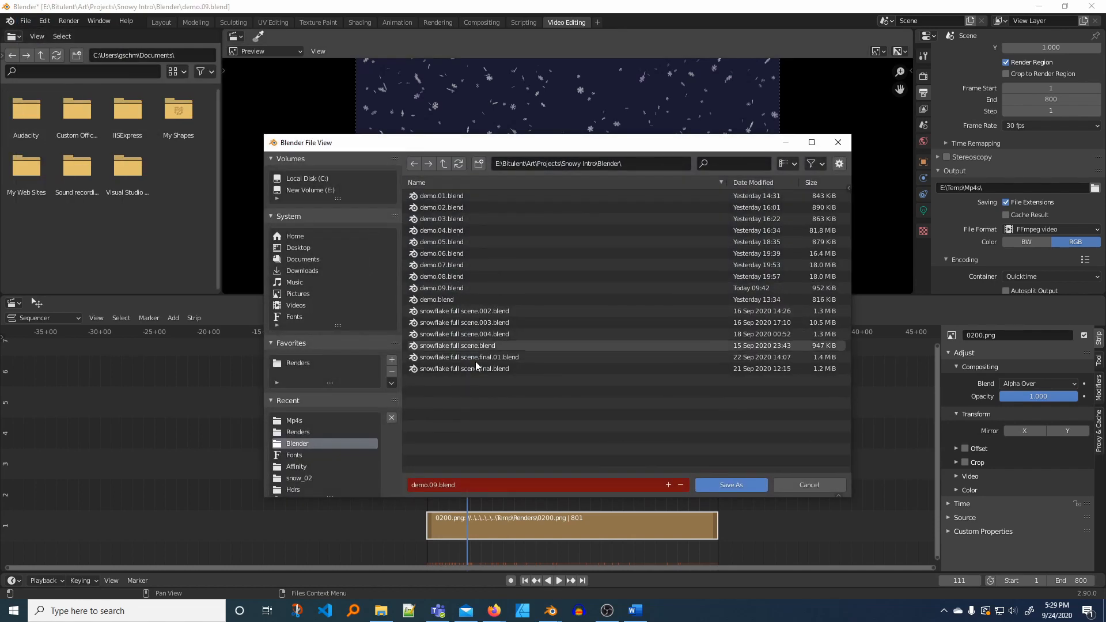
pyautogui.click(669, 485)
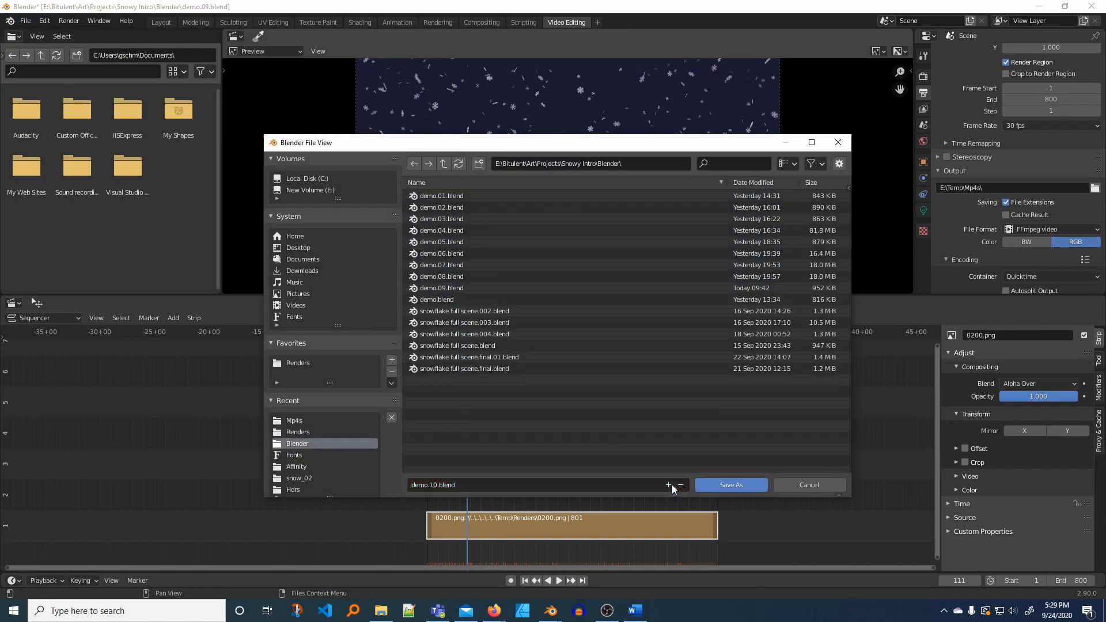
pyautogui.click(723, 486)
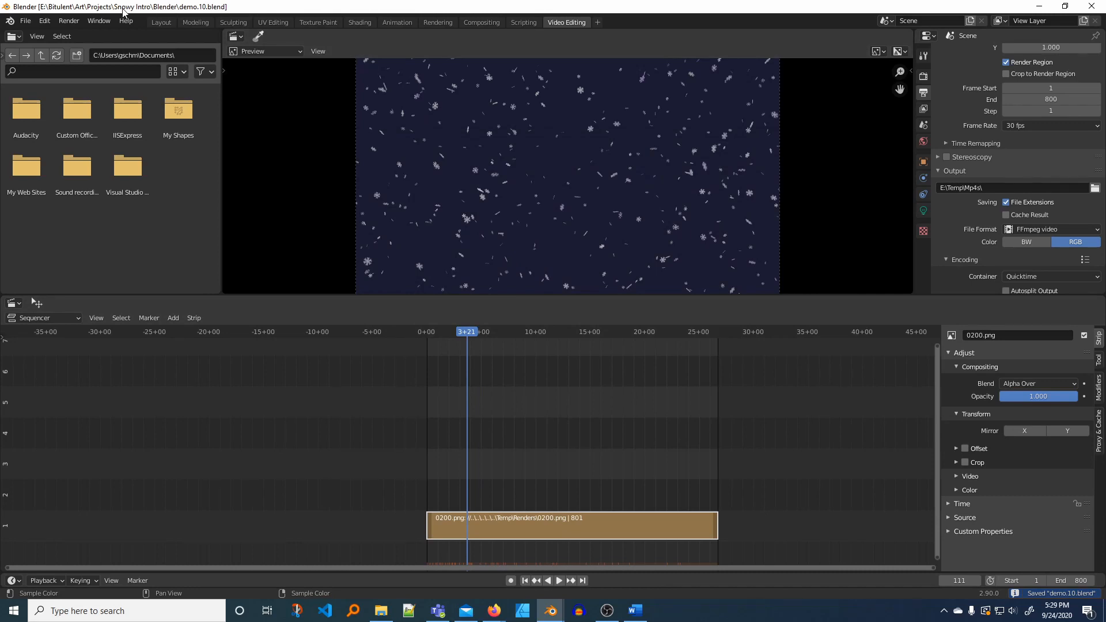
# - Render the whole animation to the video file
pyautogui.click(67, 21)
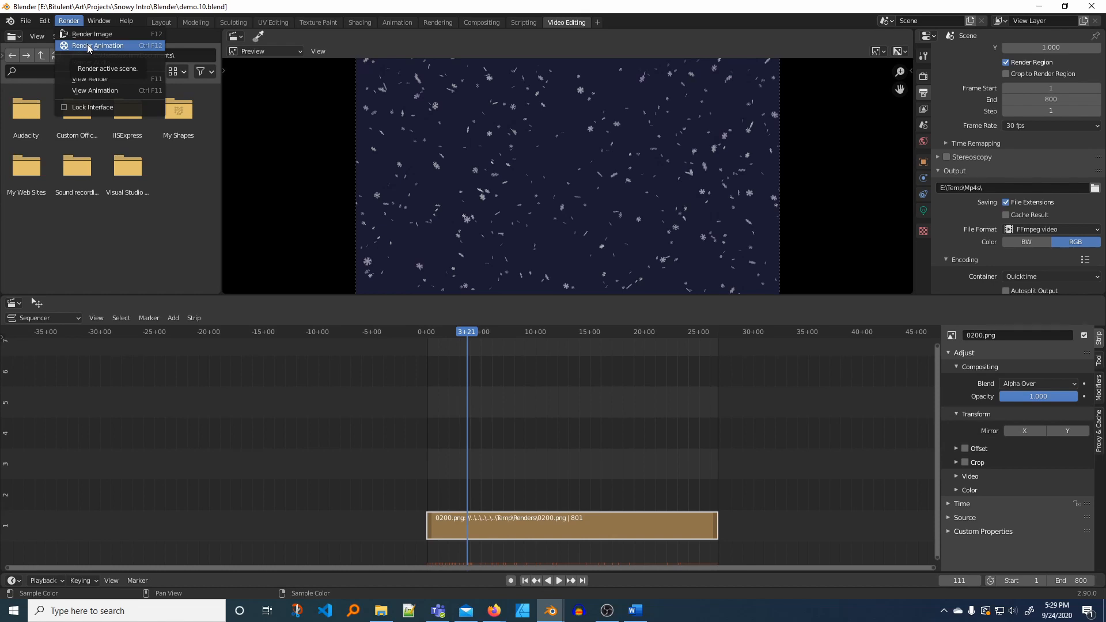
pyautogui.click(88, 45)
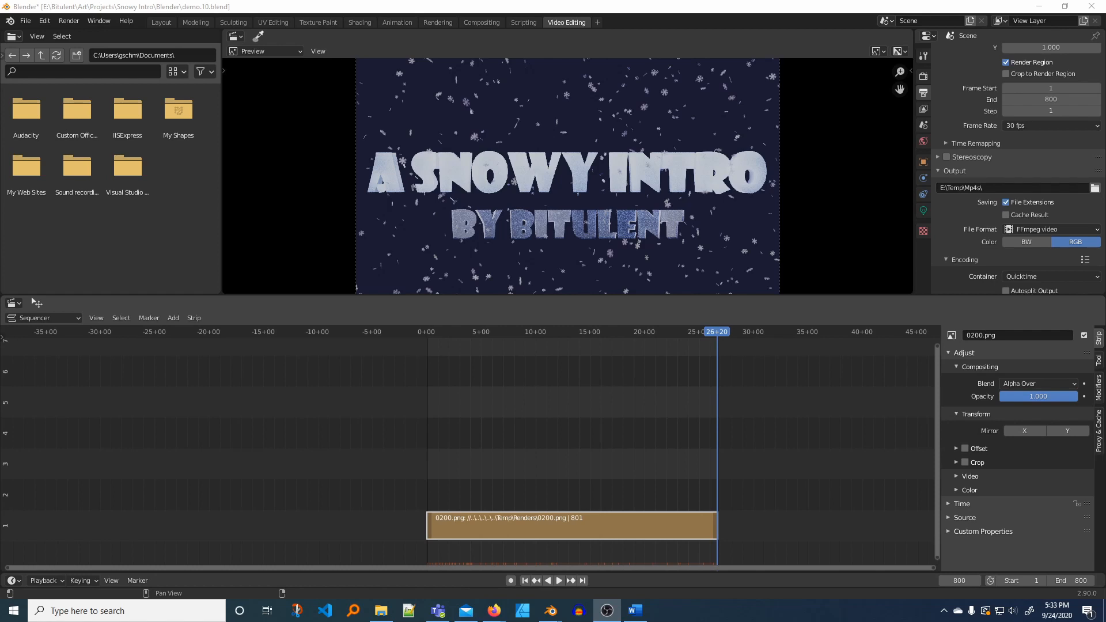
# - Switch to File Explorer and open 0001-0801.mov from E:\Temp\Mp4s in the video player
pyautogui.moveTo(1105, 185); pyautogui.dragTo(875, 138)
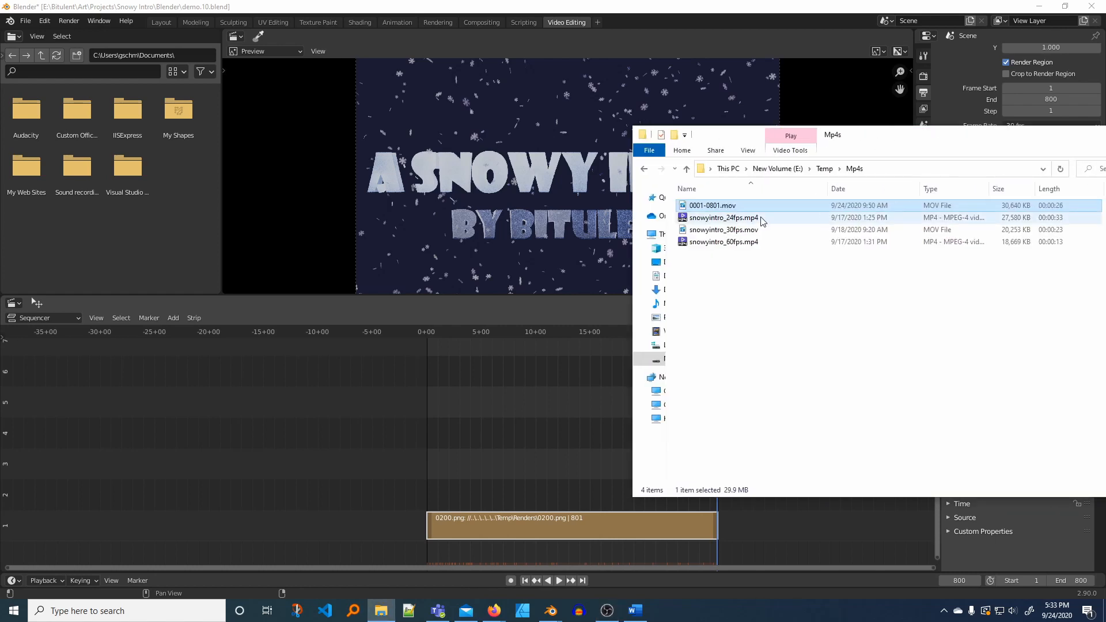
pyautogui.doubleClick(735, 206)
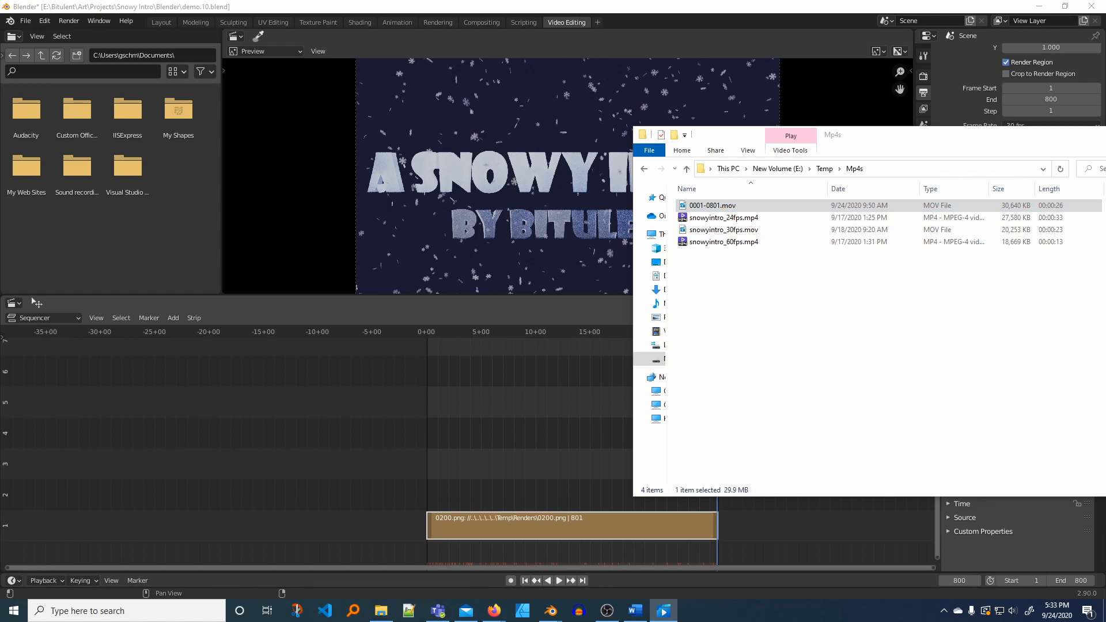